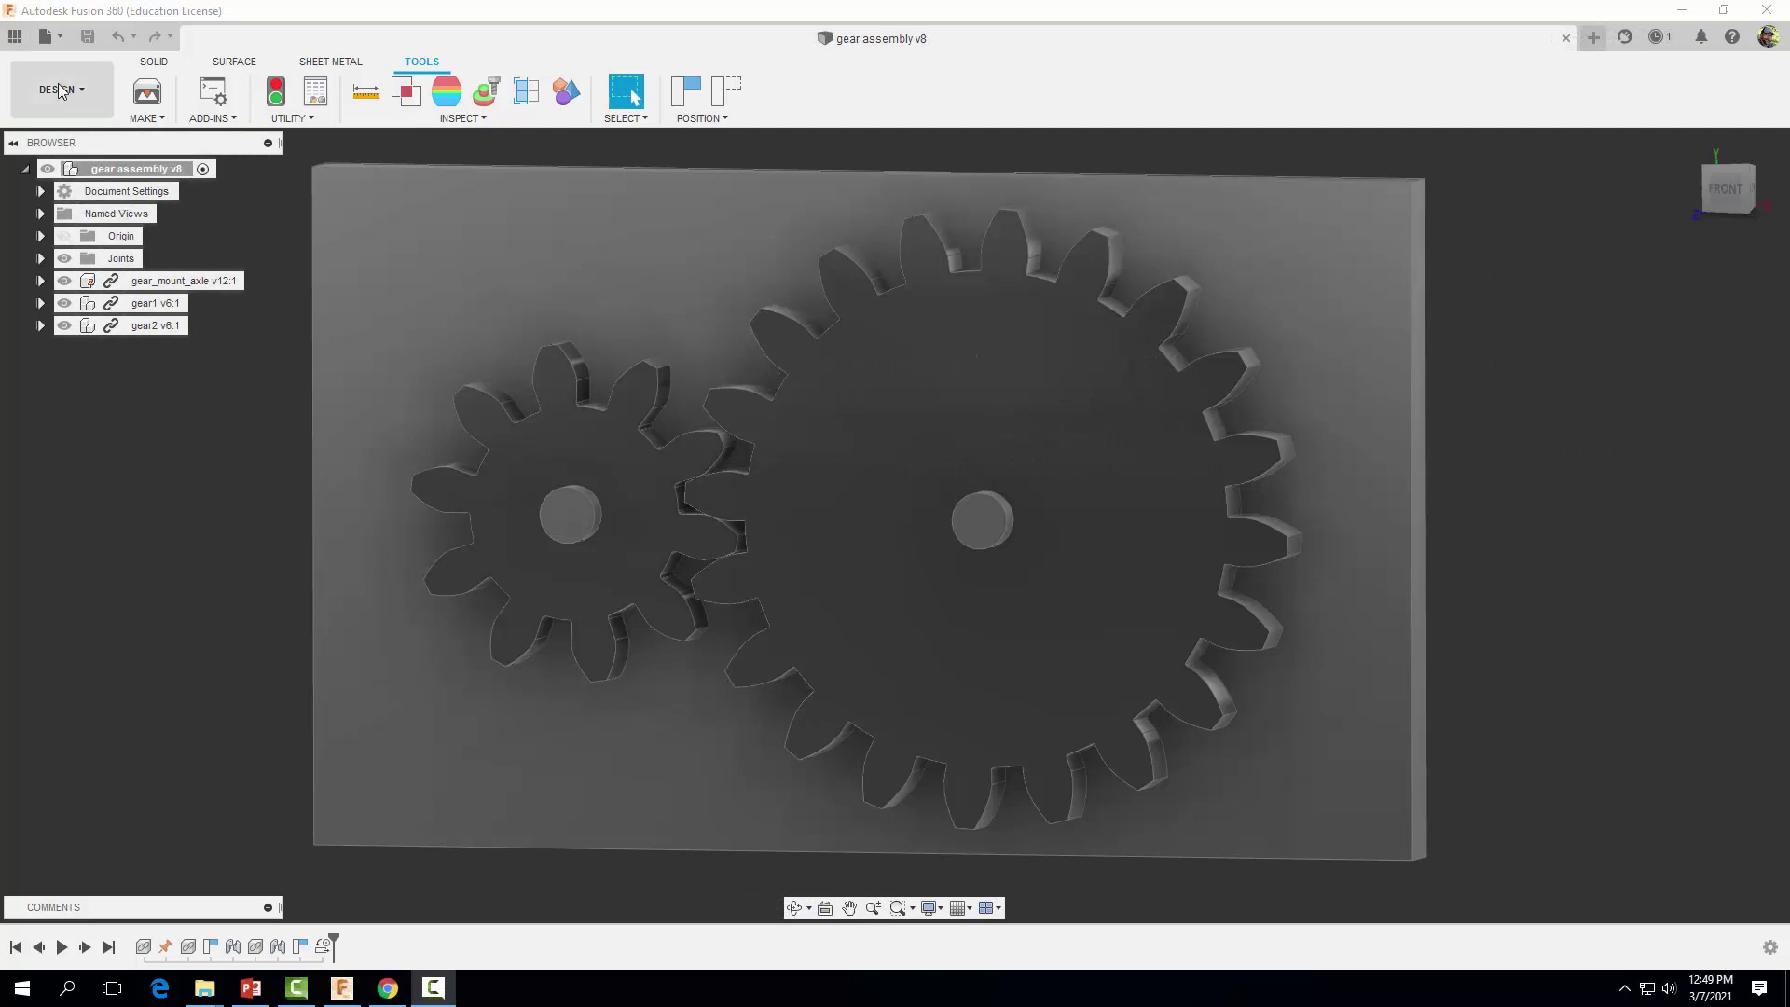
- Start a new design and run the Python version of the SpurGear sample script
click(48, 37)
click(63, 65)
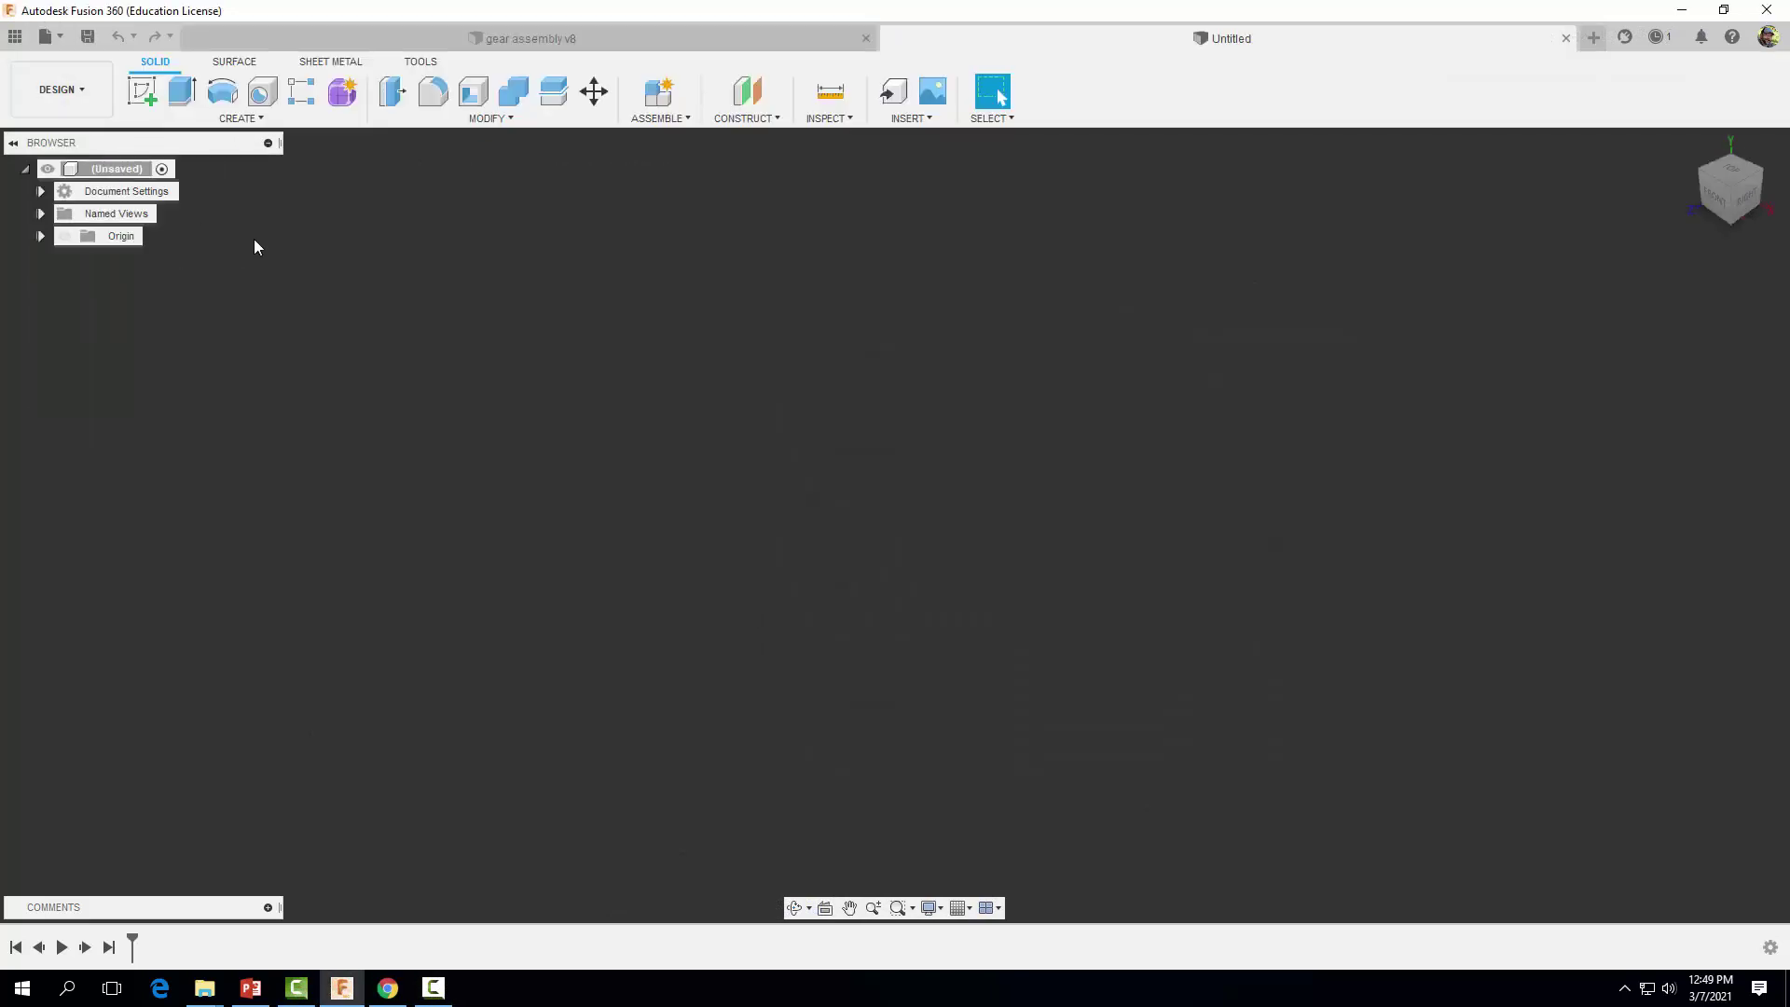
click(418, 61)
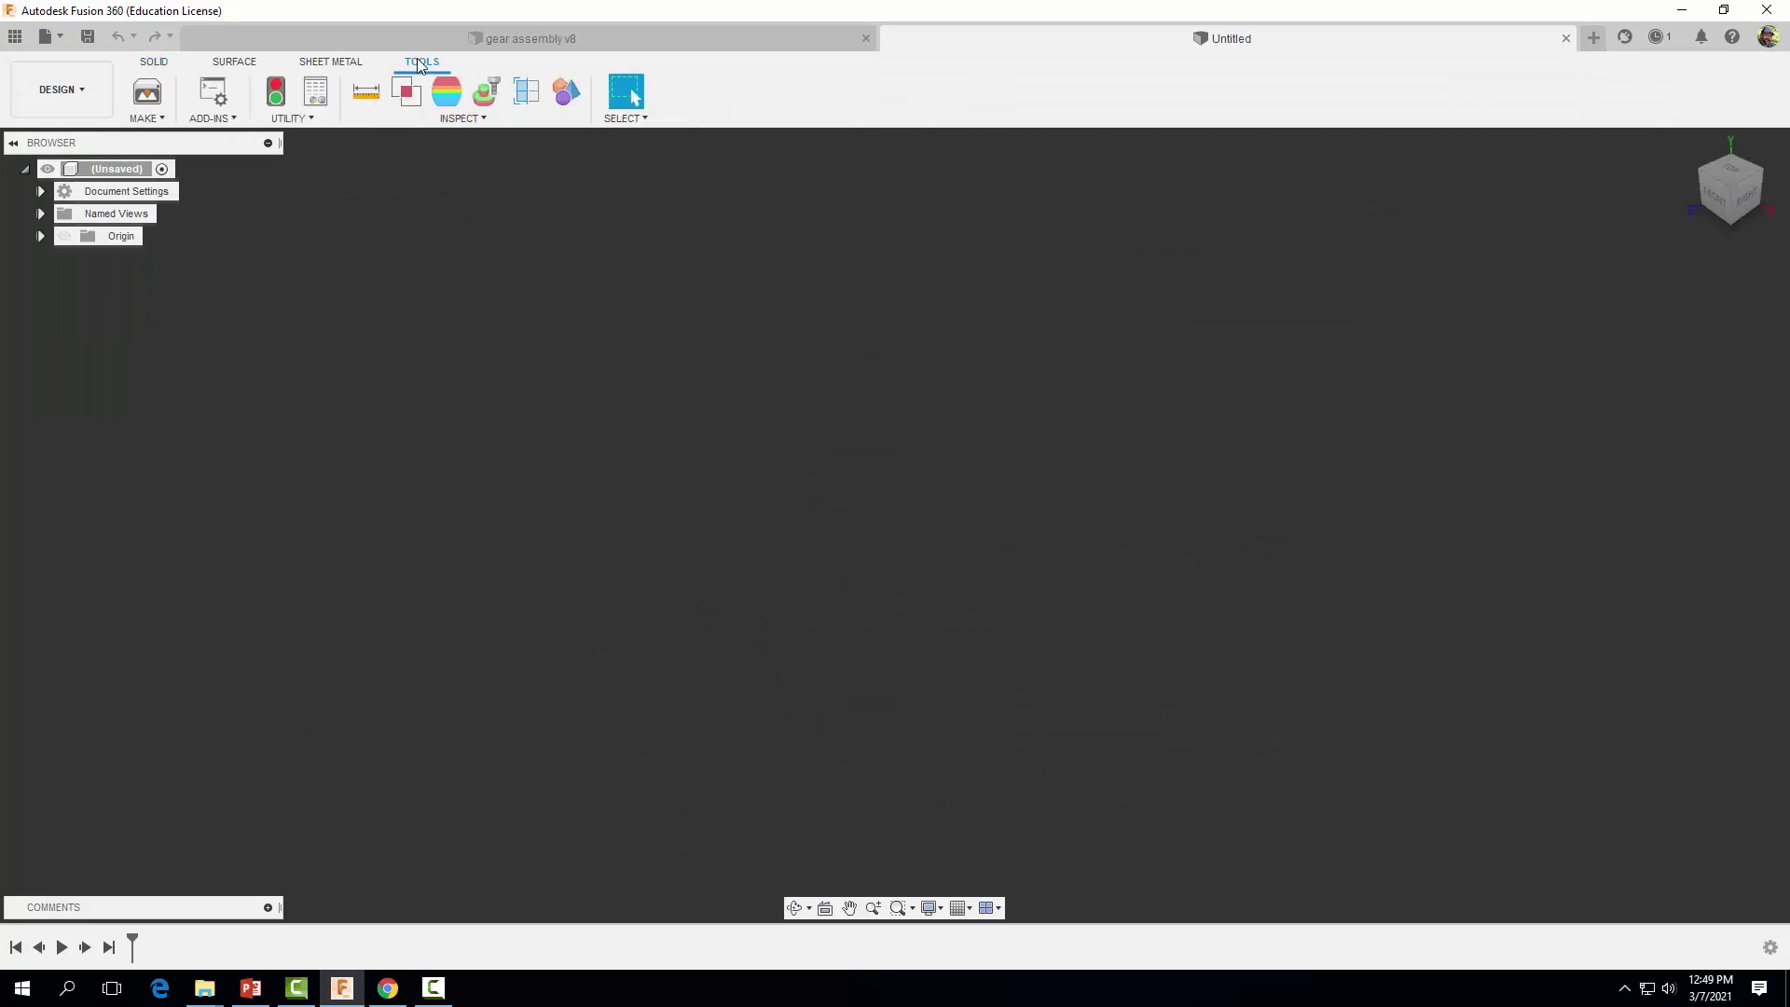
click(208, 119)
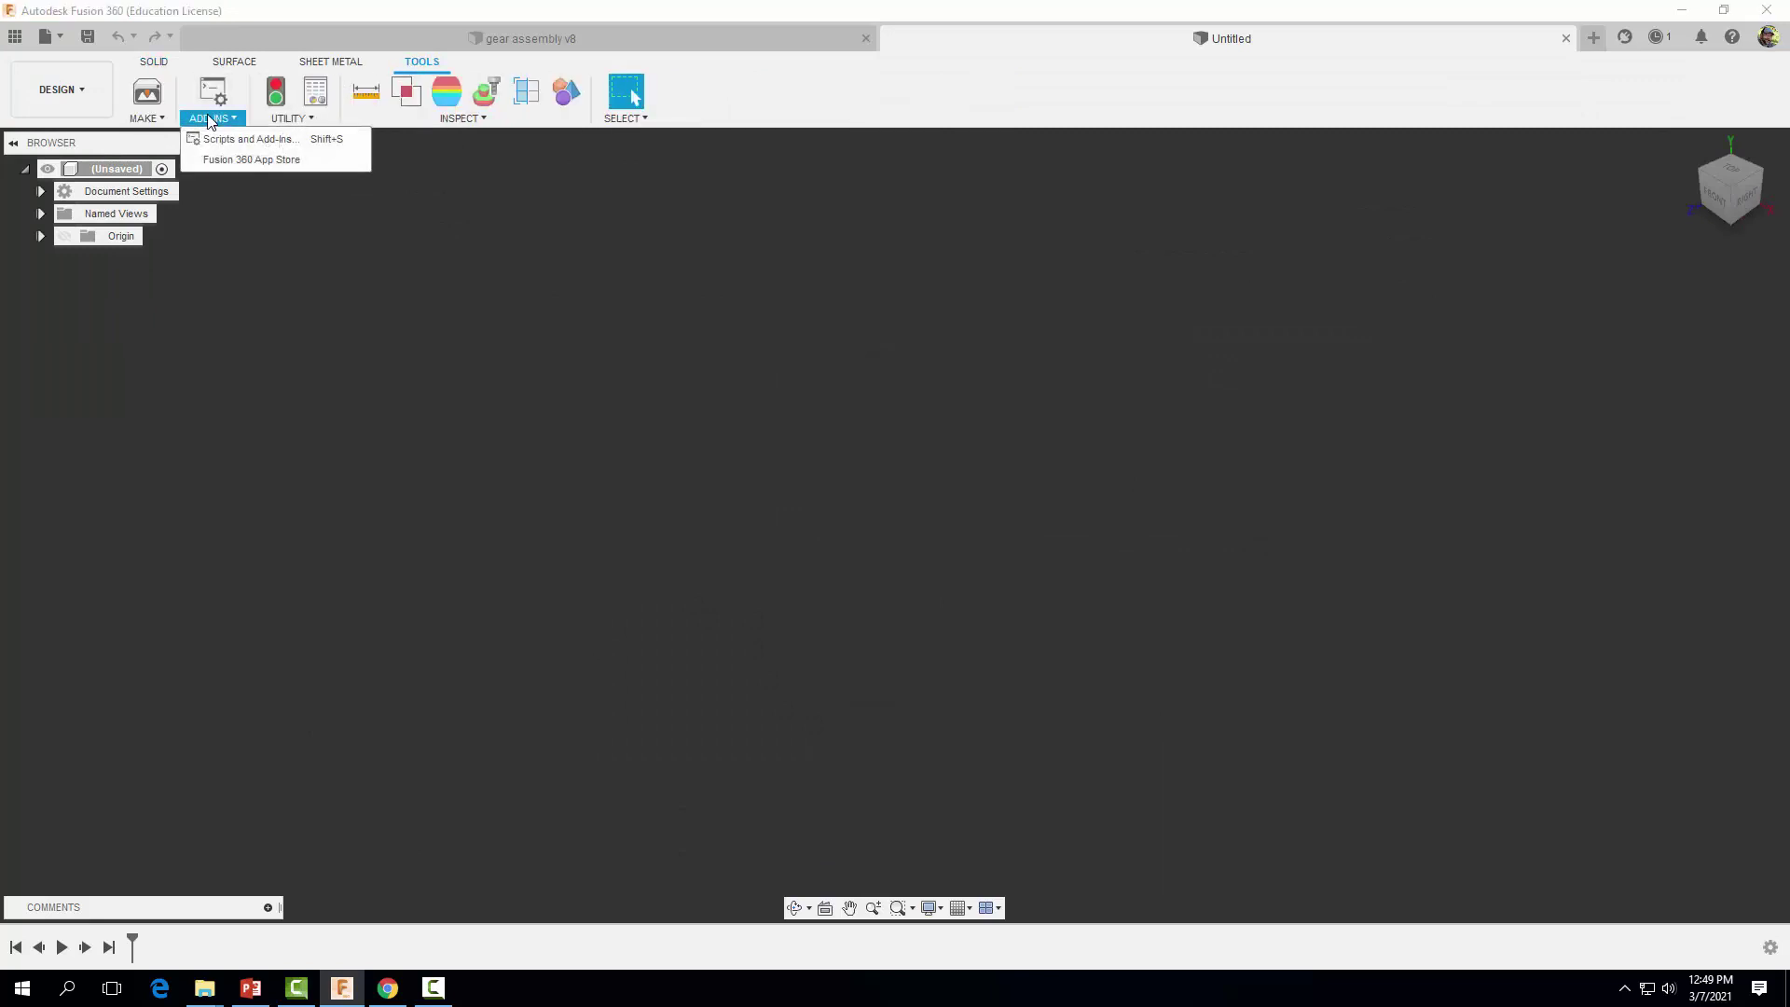
click(262, 143)
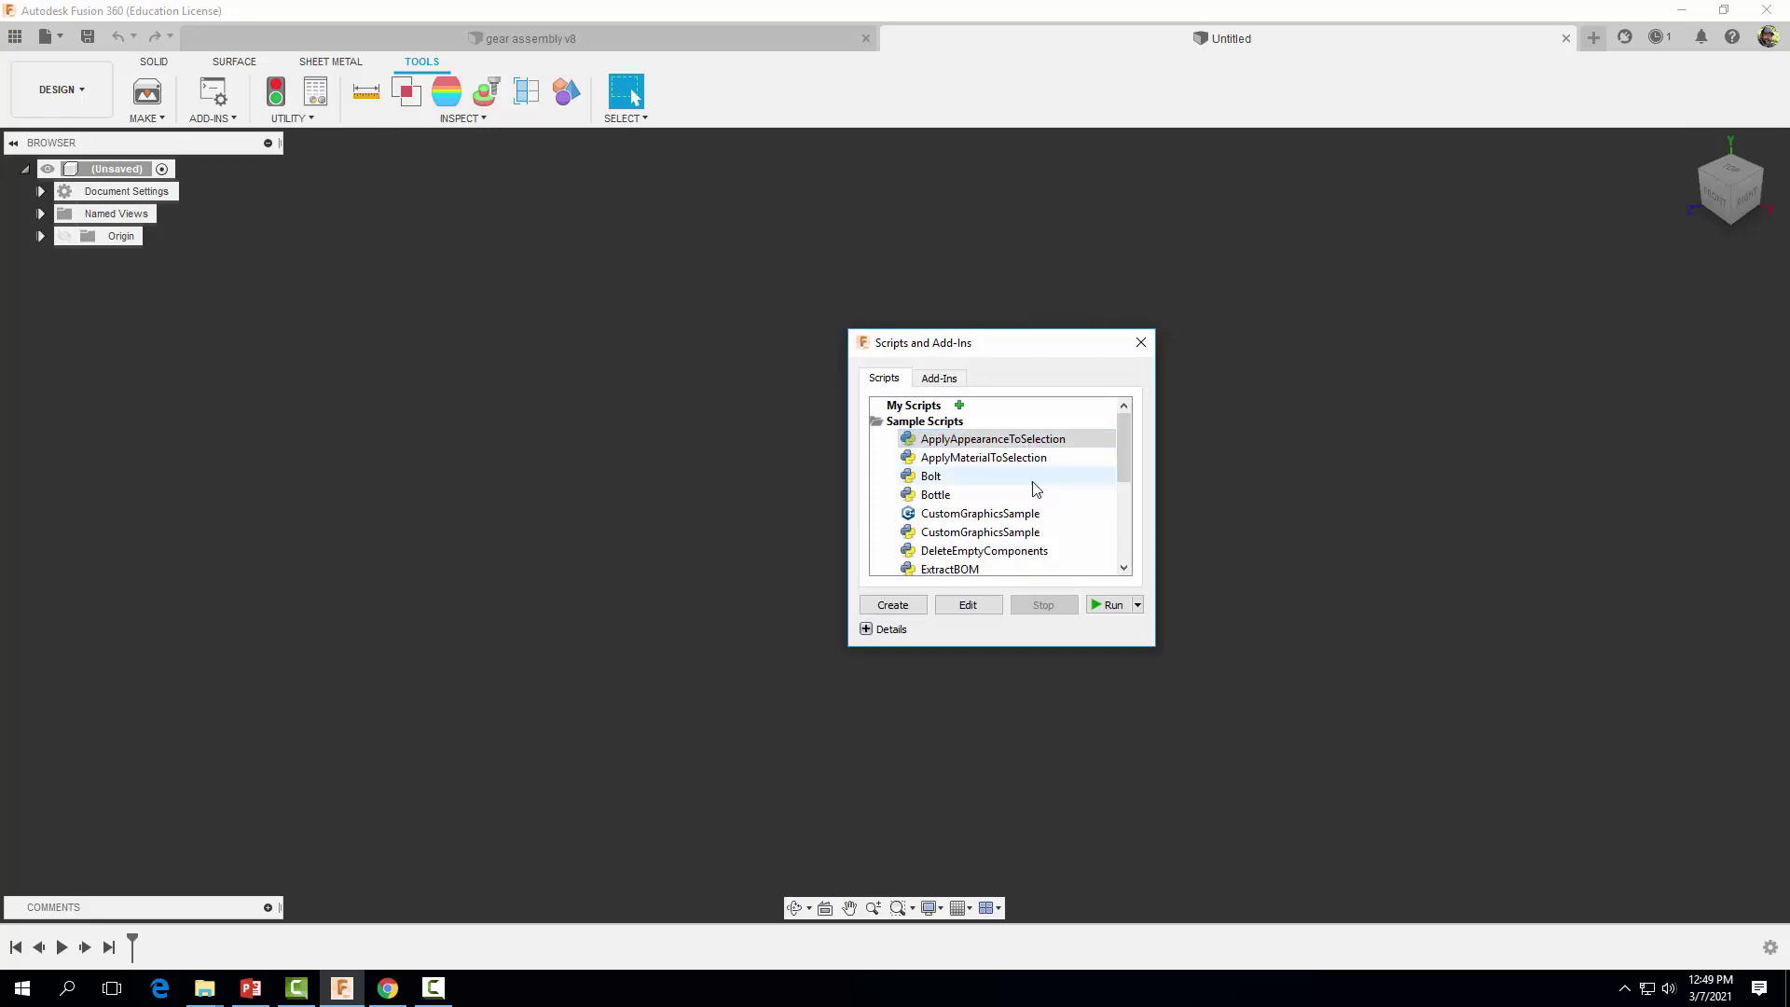
scroll(1068, 497, down, 5)
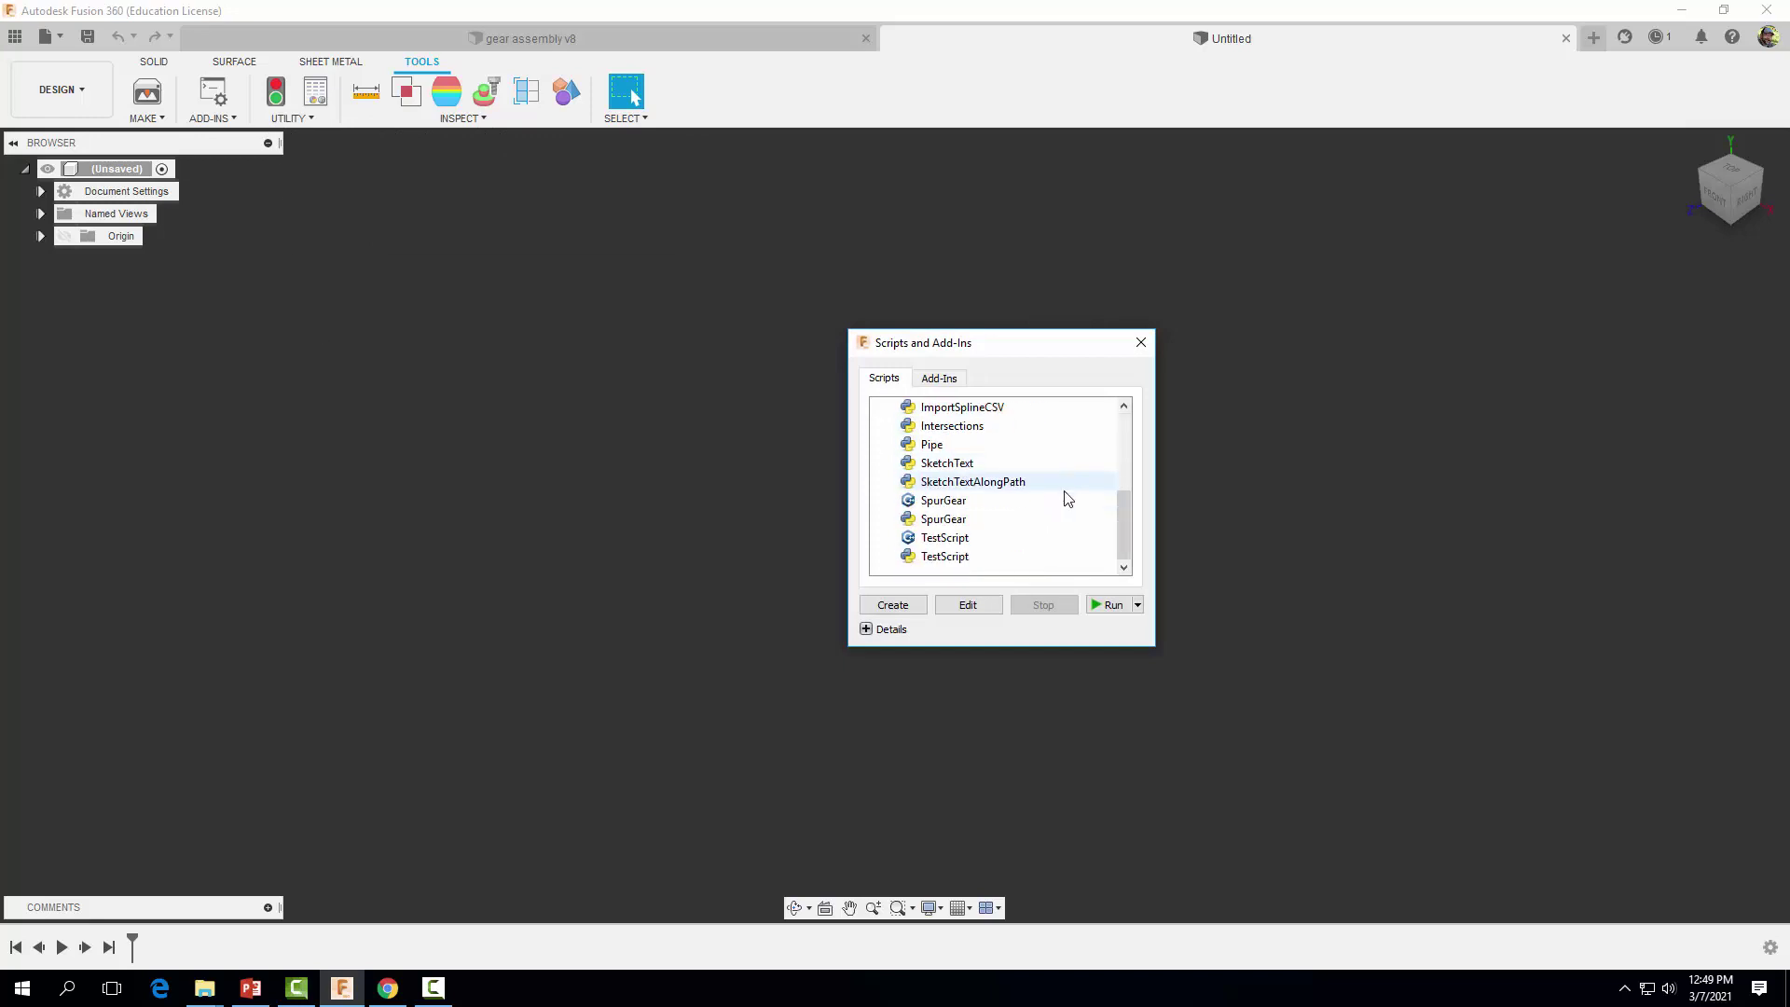
click(945, 523)
click(1106, 606)
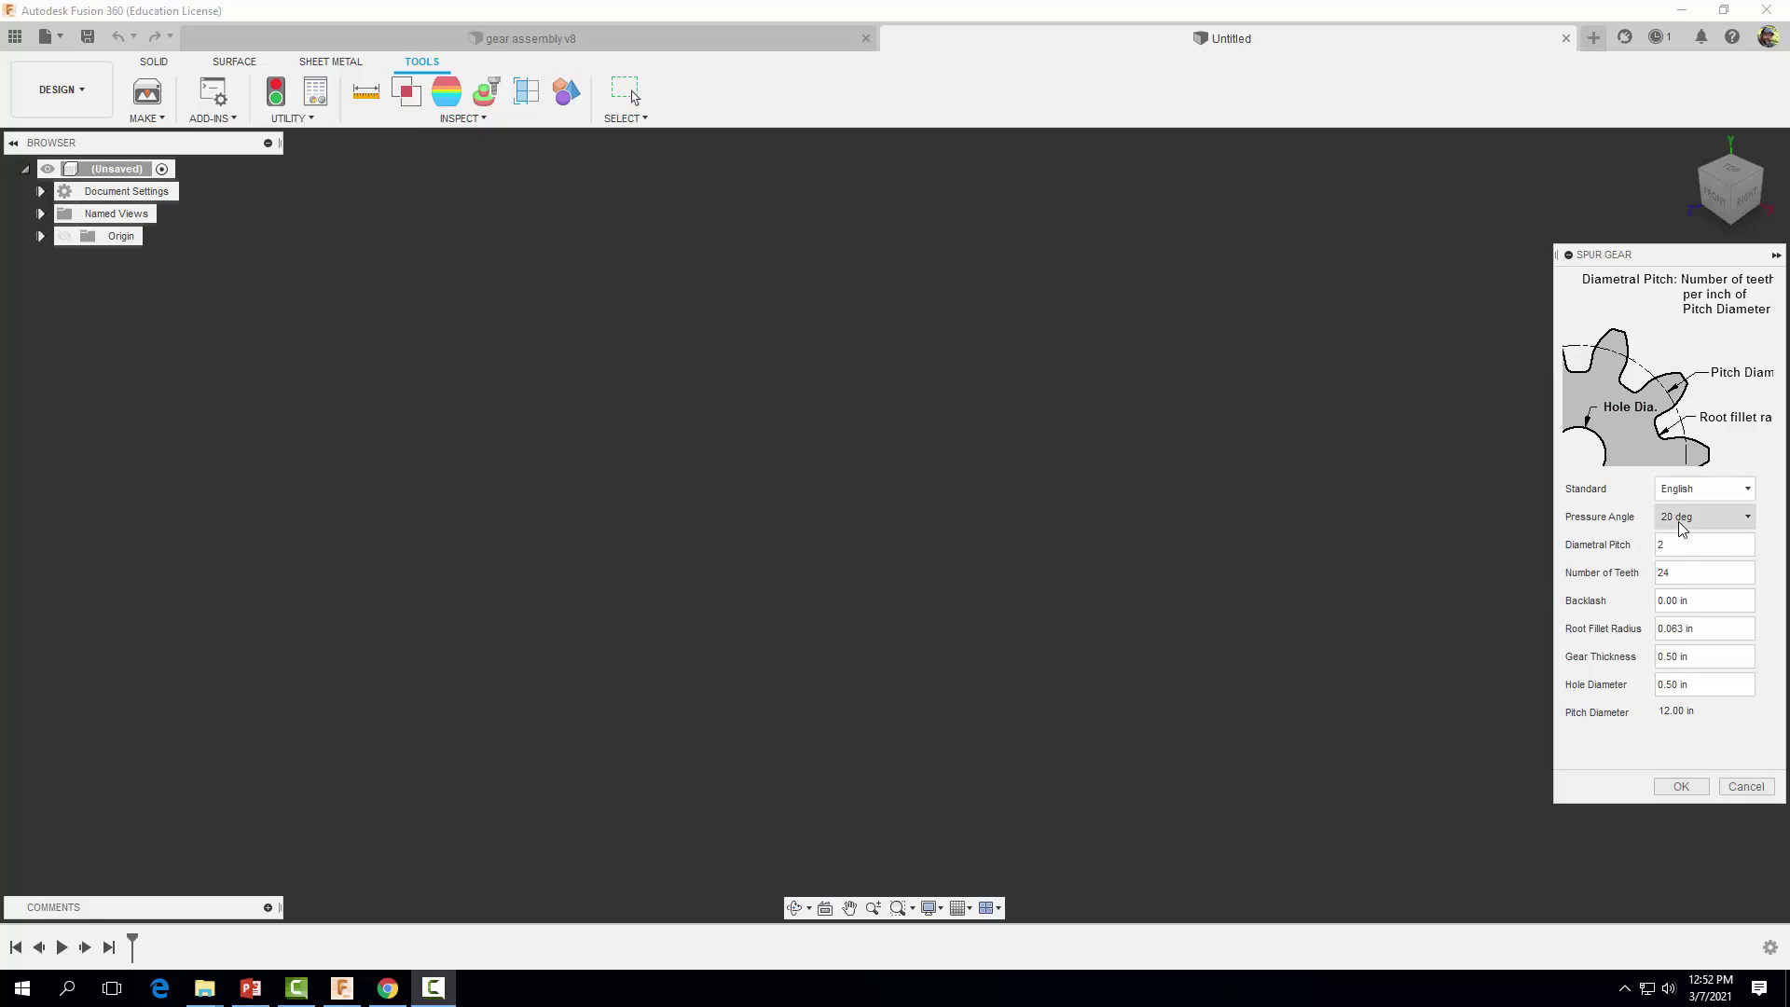
- Generate a spur gear with 20 teeth, a gear thickness of 1 in and a hole diameter of 1 in
click(1650, 525)
click(1640, 558)
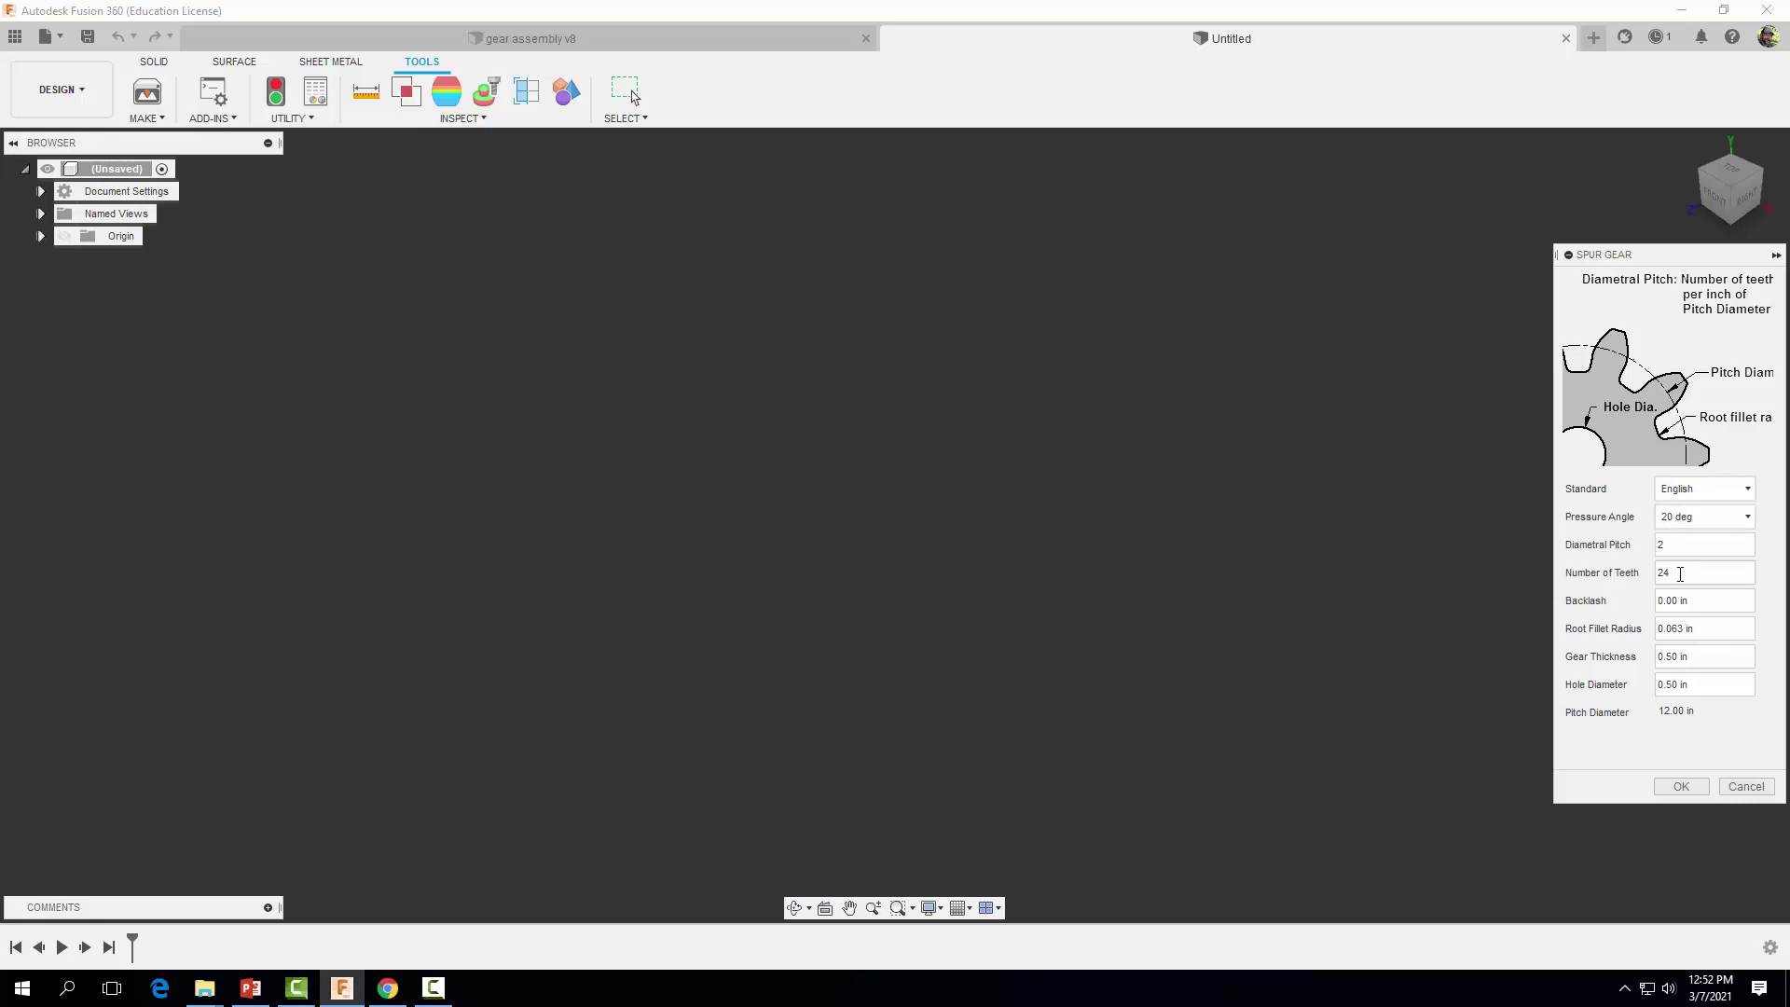
drag(1678, 573, 1646, 577)
text(20)
key(Tab)
key(Tab)
click(1679, 629)
key(BackSpace)
key(Tab)
text(1)
key(Tab)
text(1)
click(1681, 787)
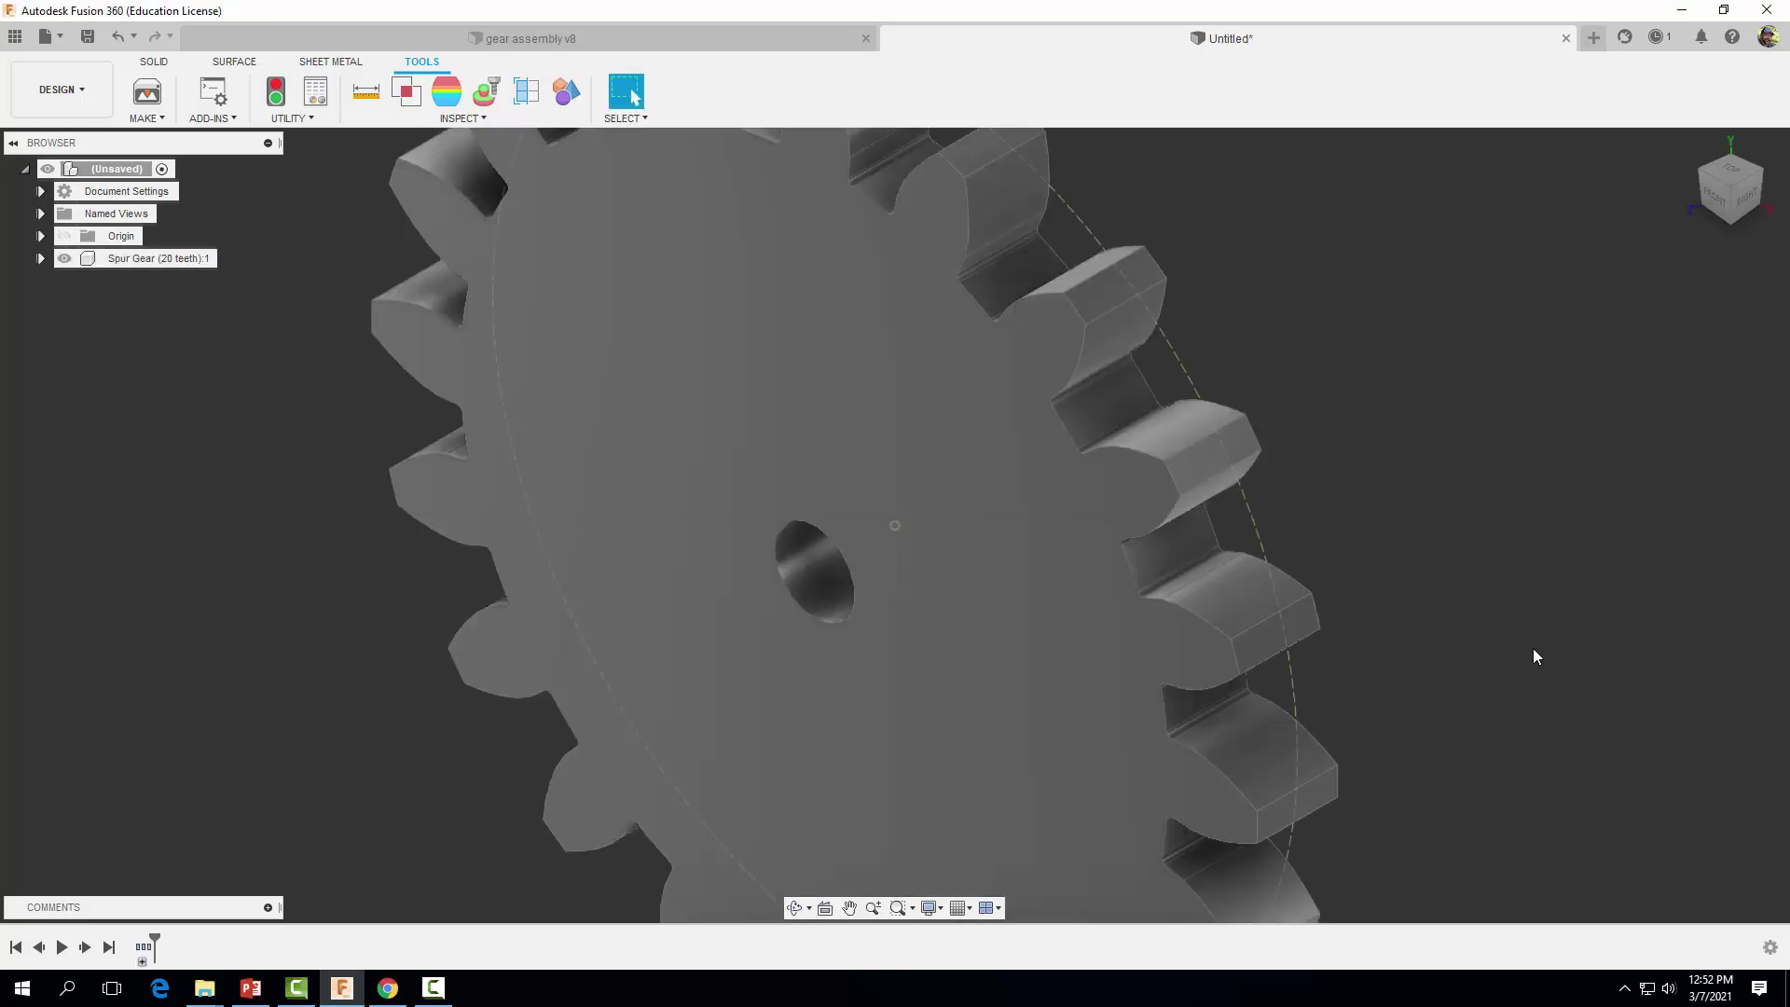
scroll(1533, 647, down, 3)
shift+middle_drag(1535, 642, 523, 481)
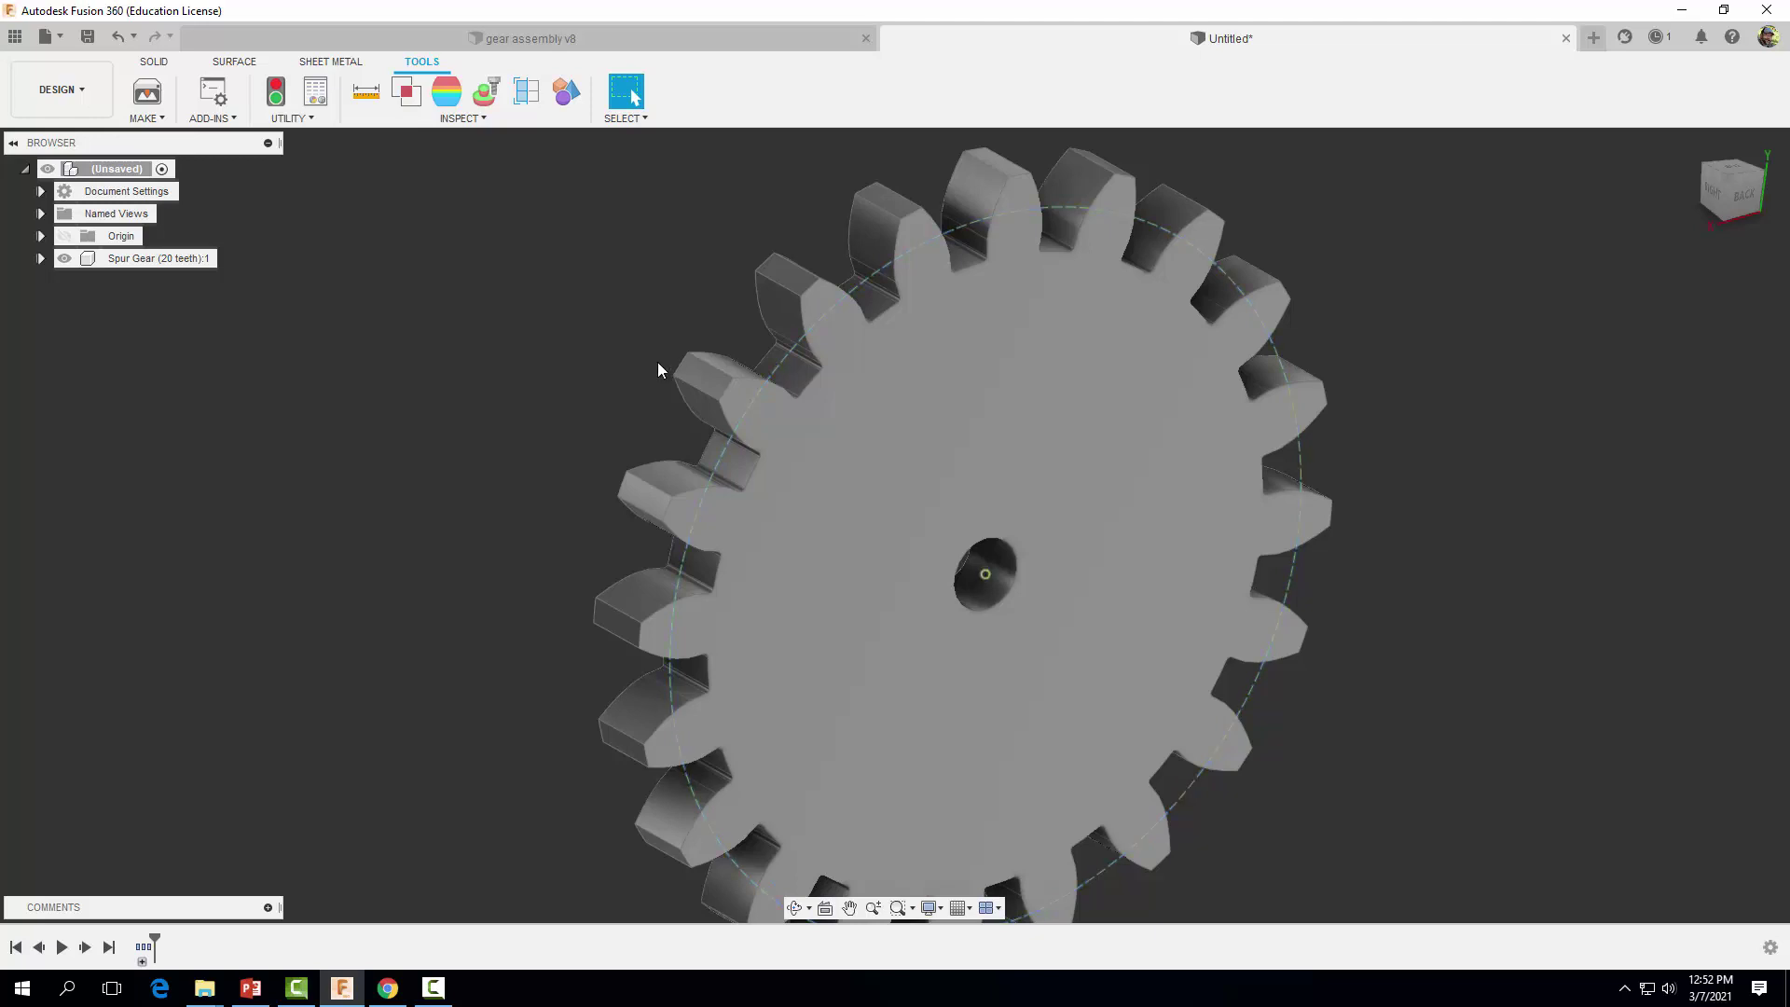
- Save the 20-tooth gear design as large_gear in the extra credit designs project
key(F10)
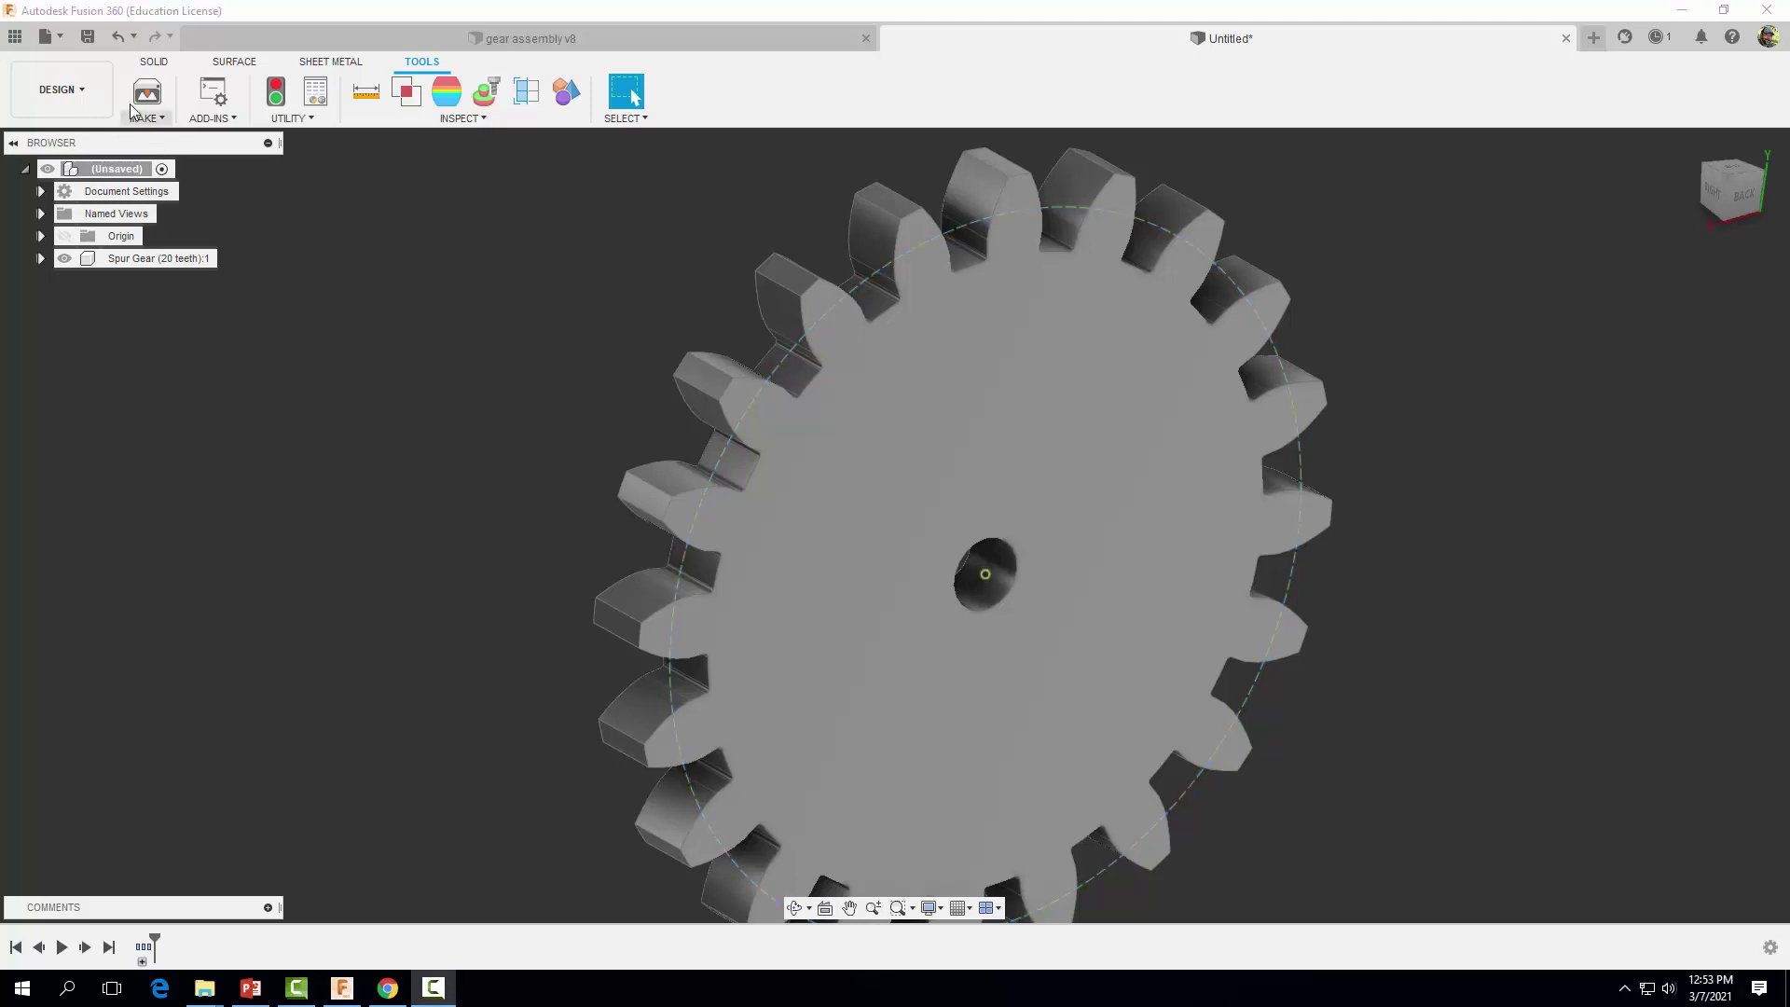
click(87, 36)
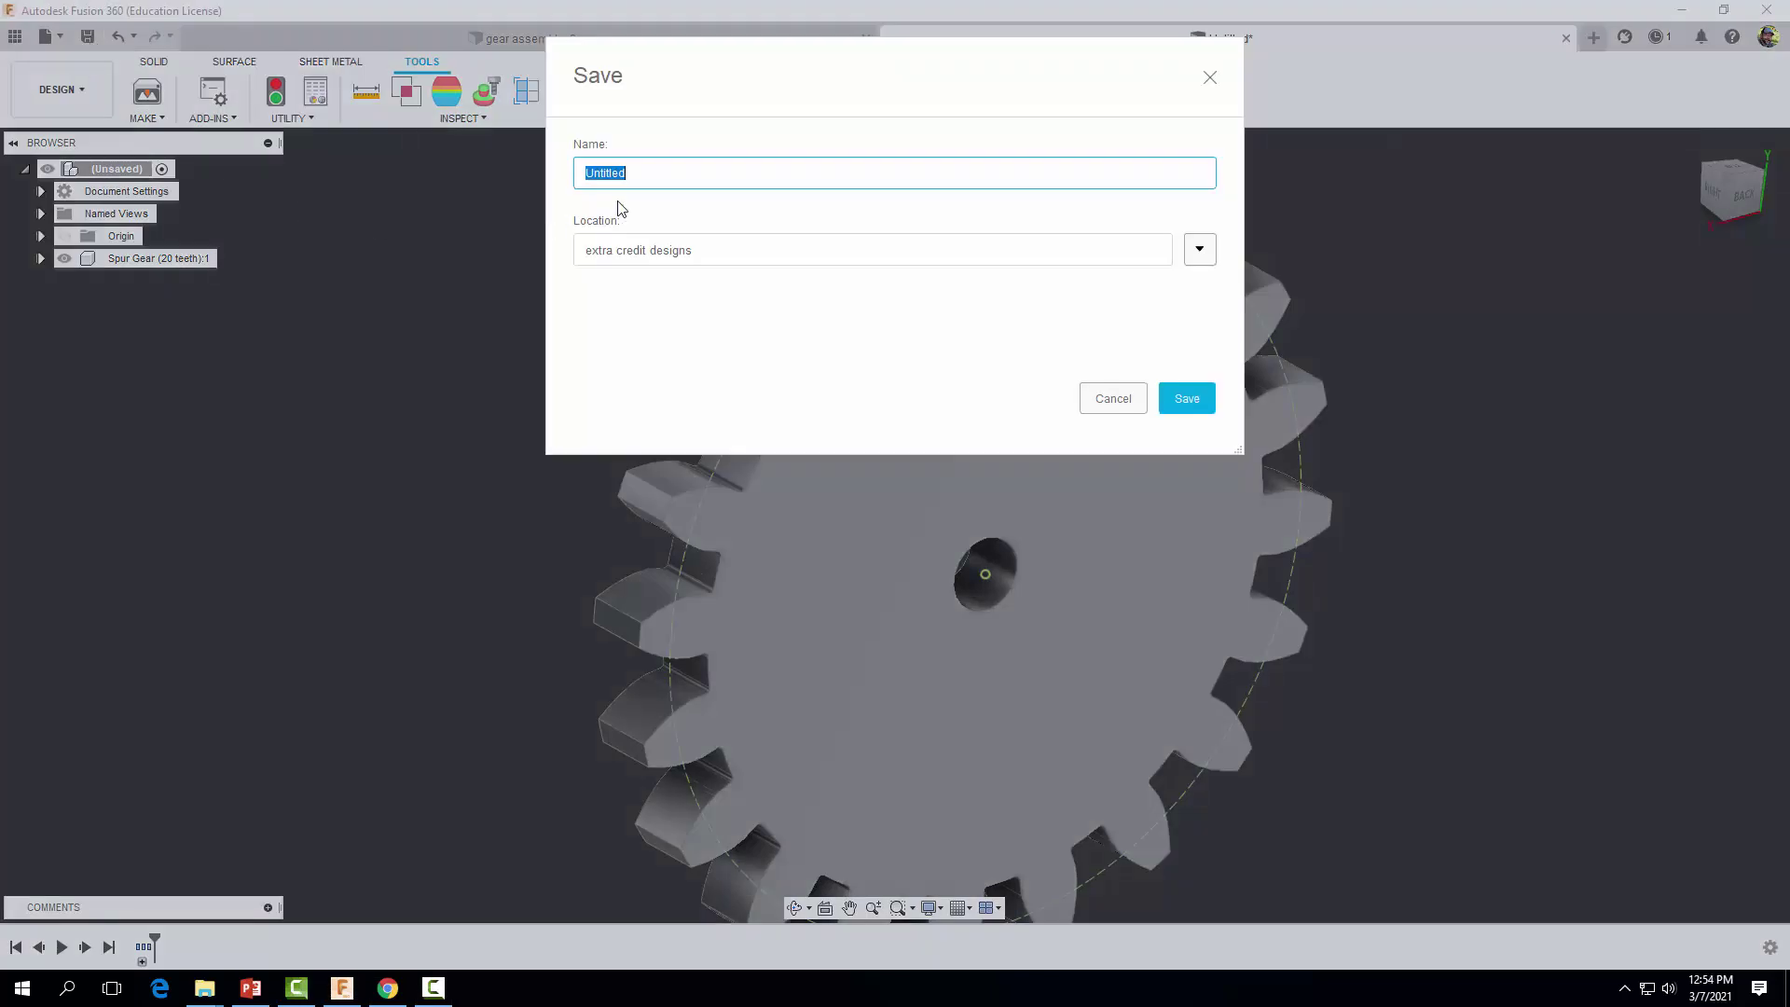
text(large_gear)
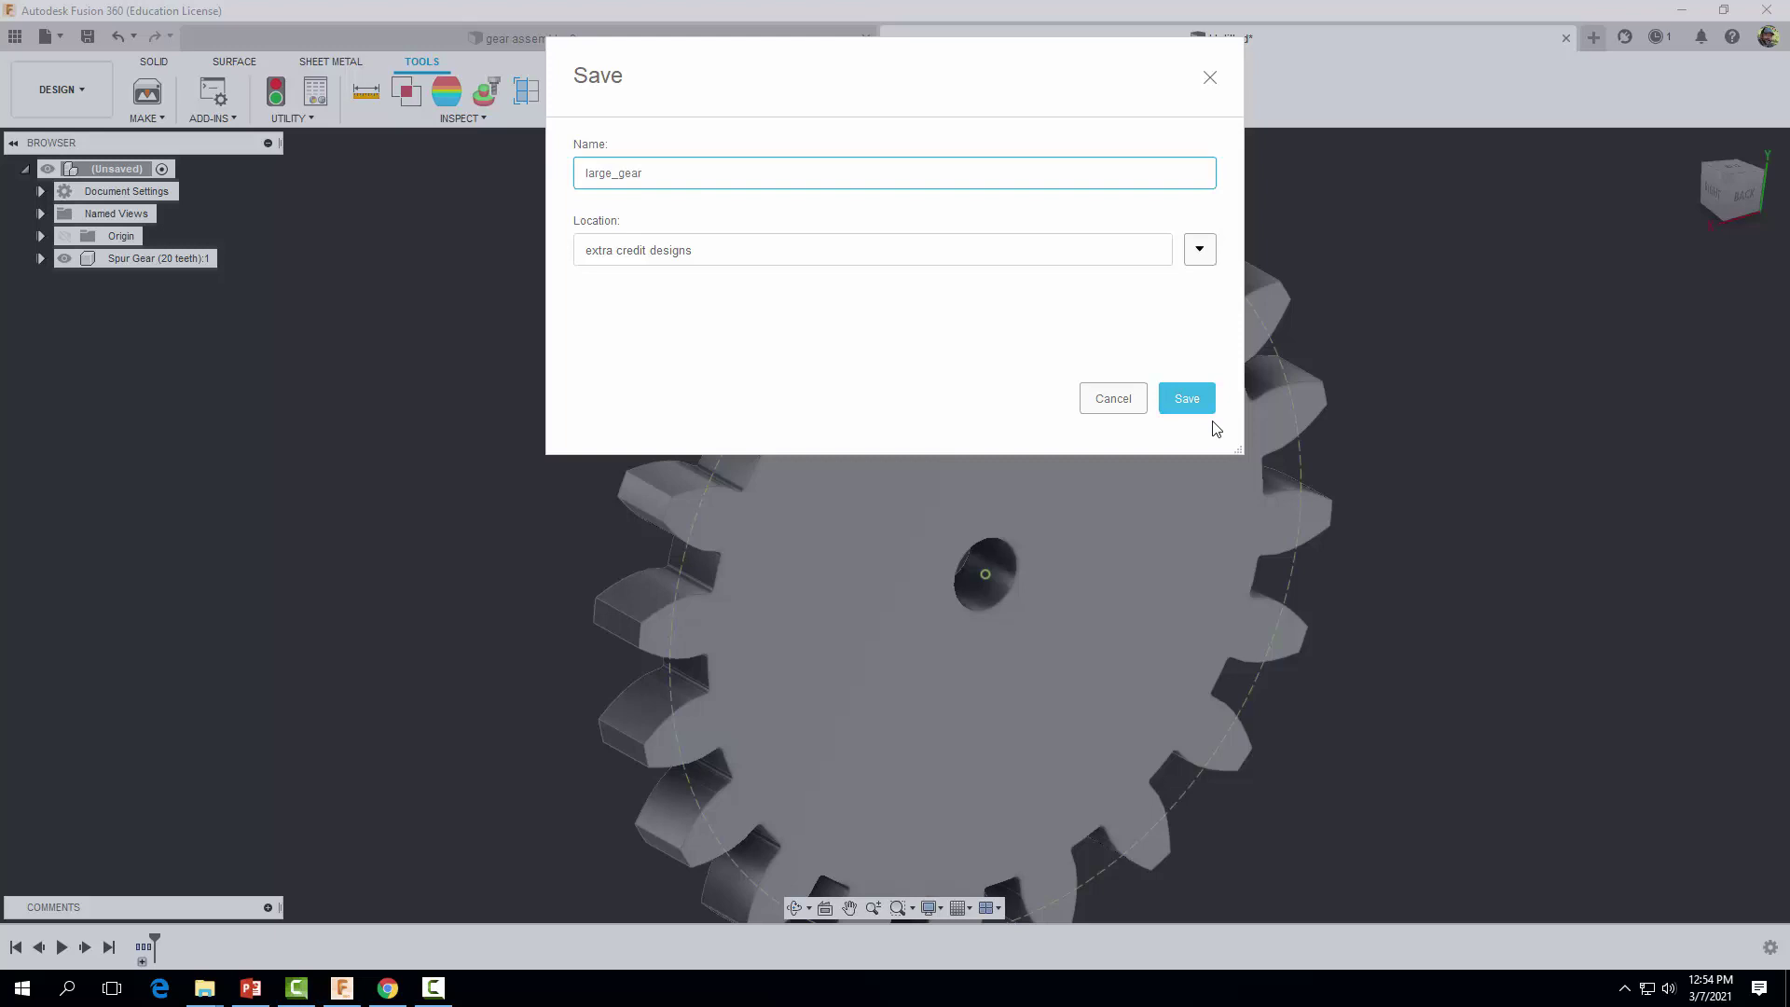
click(1187, 398)
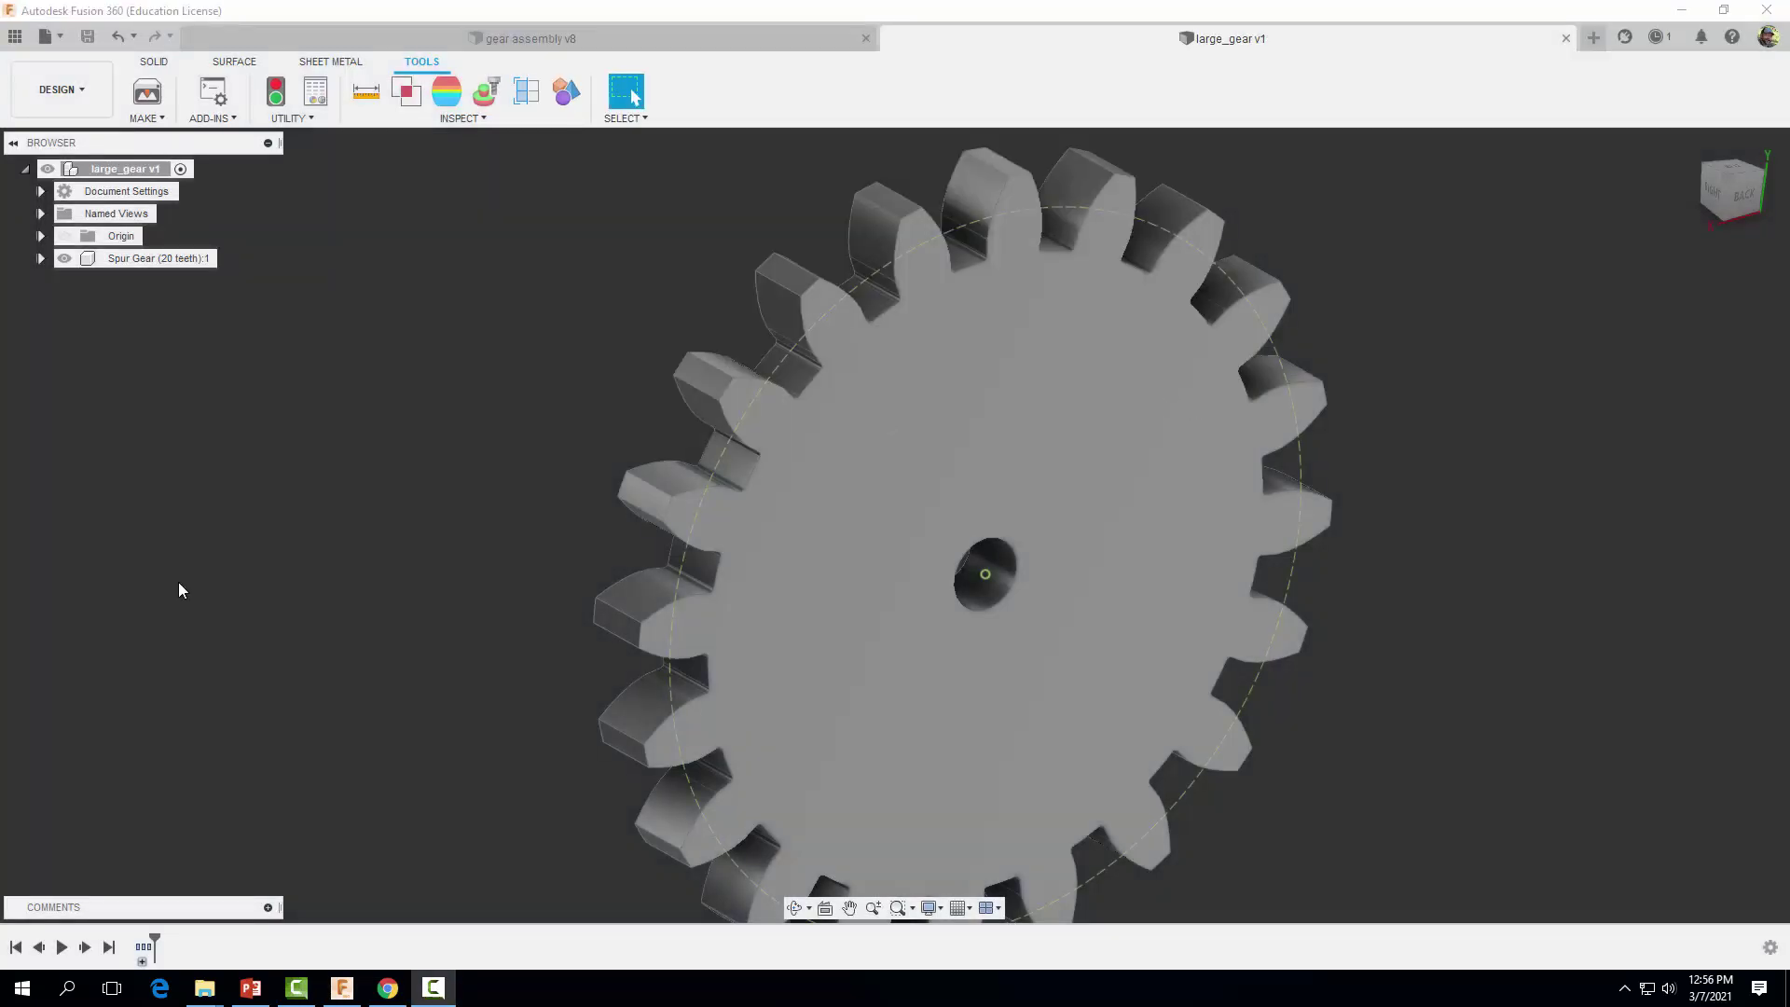
- Create another new design and run the Python SpurGear sample script in it
click(43, 36)
click(65, 63)
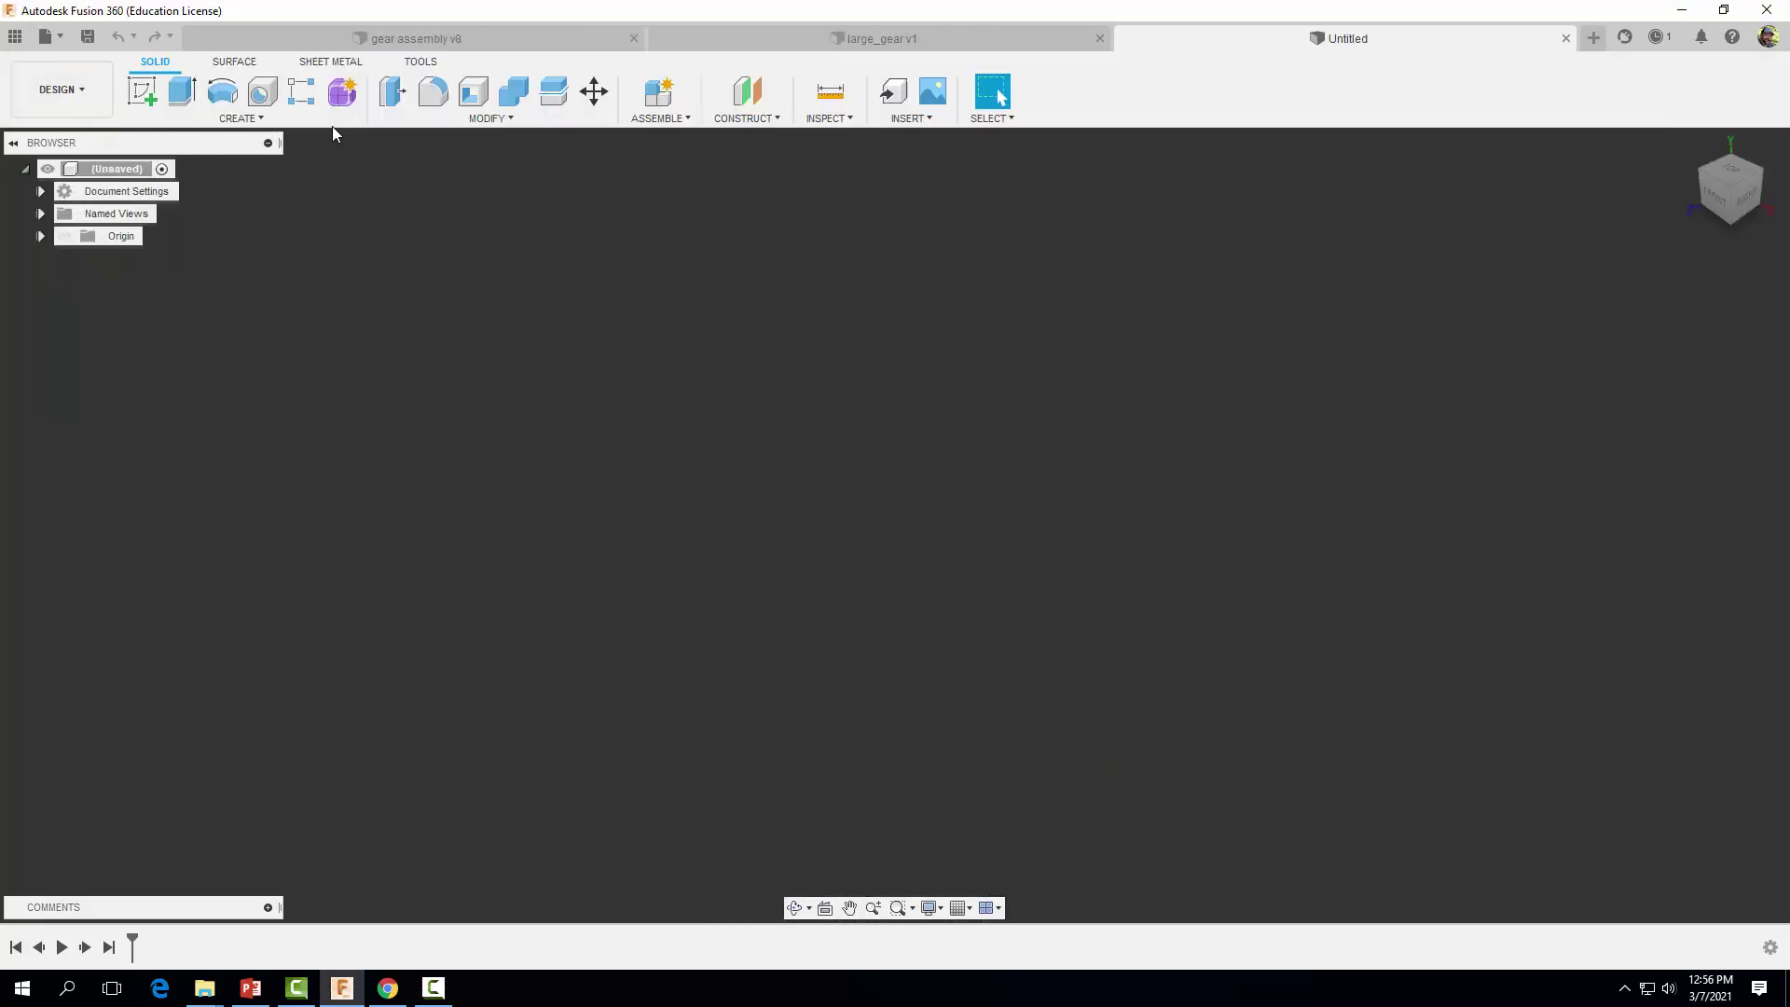
click(420, 61)
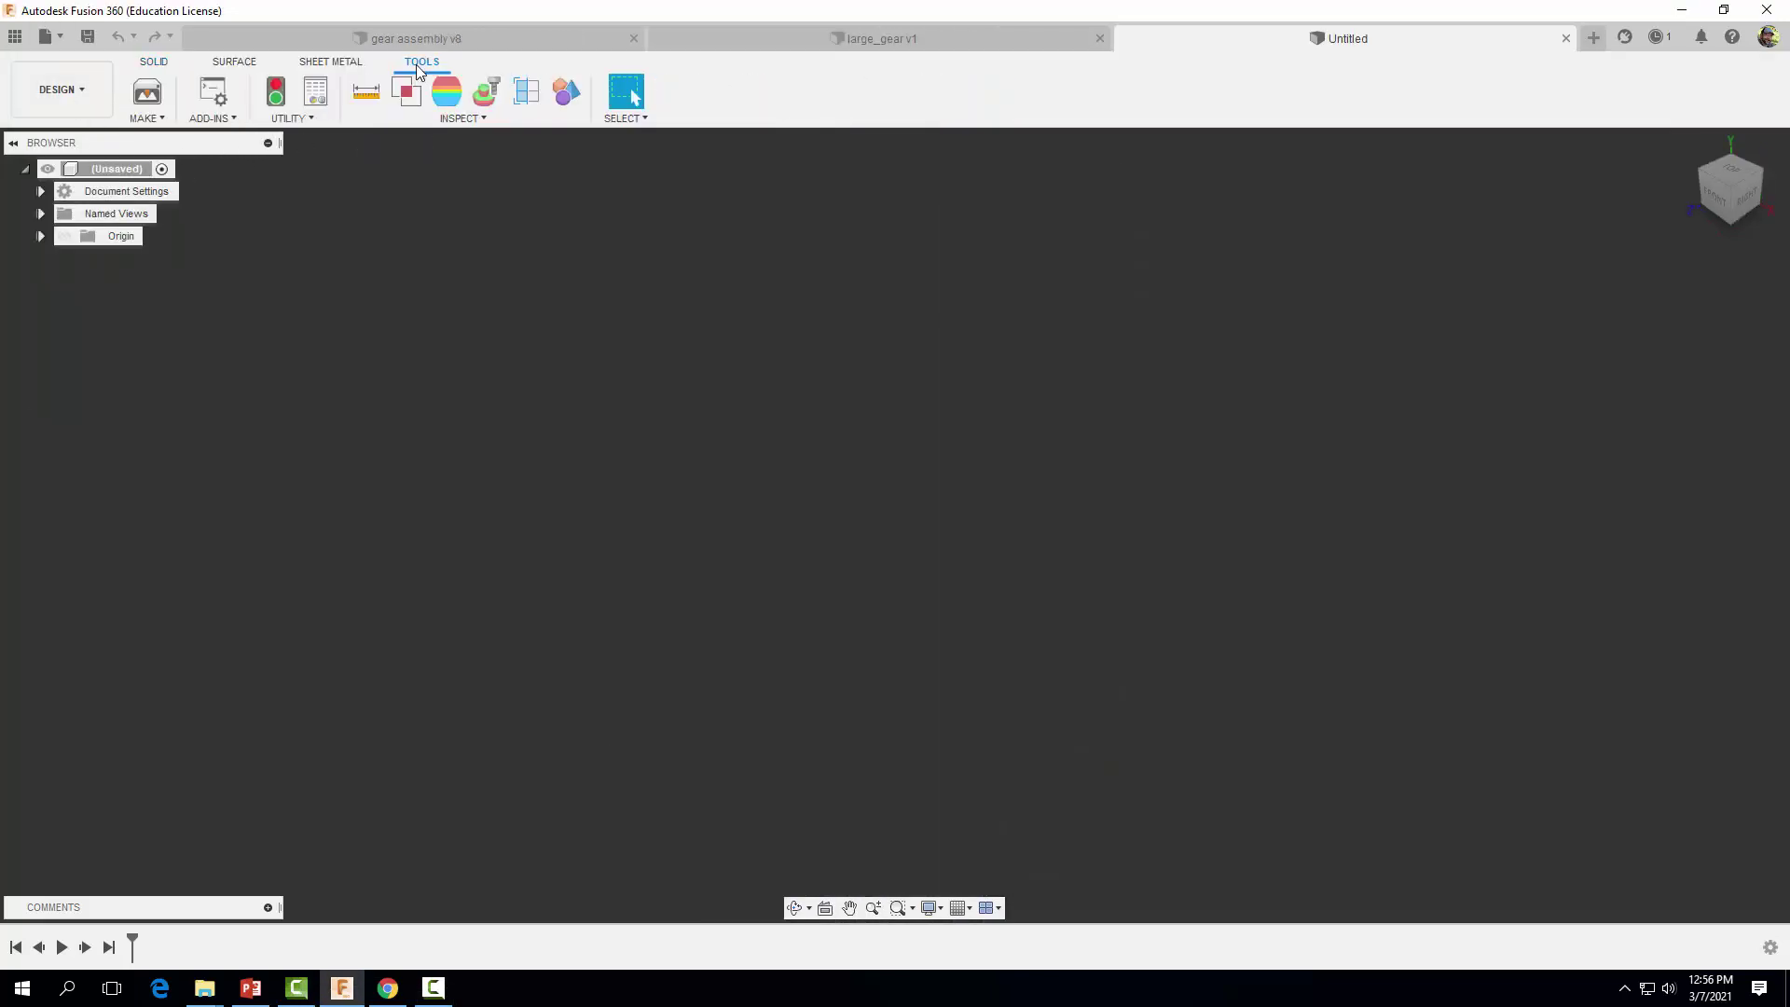
click(213, 120)
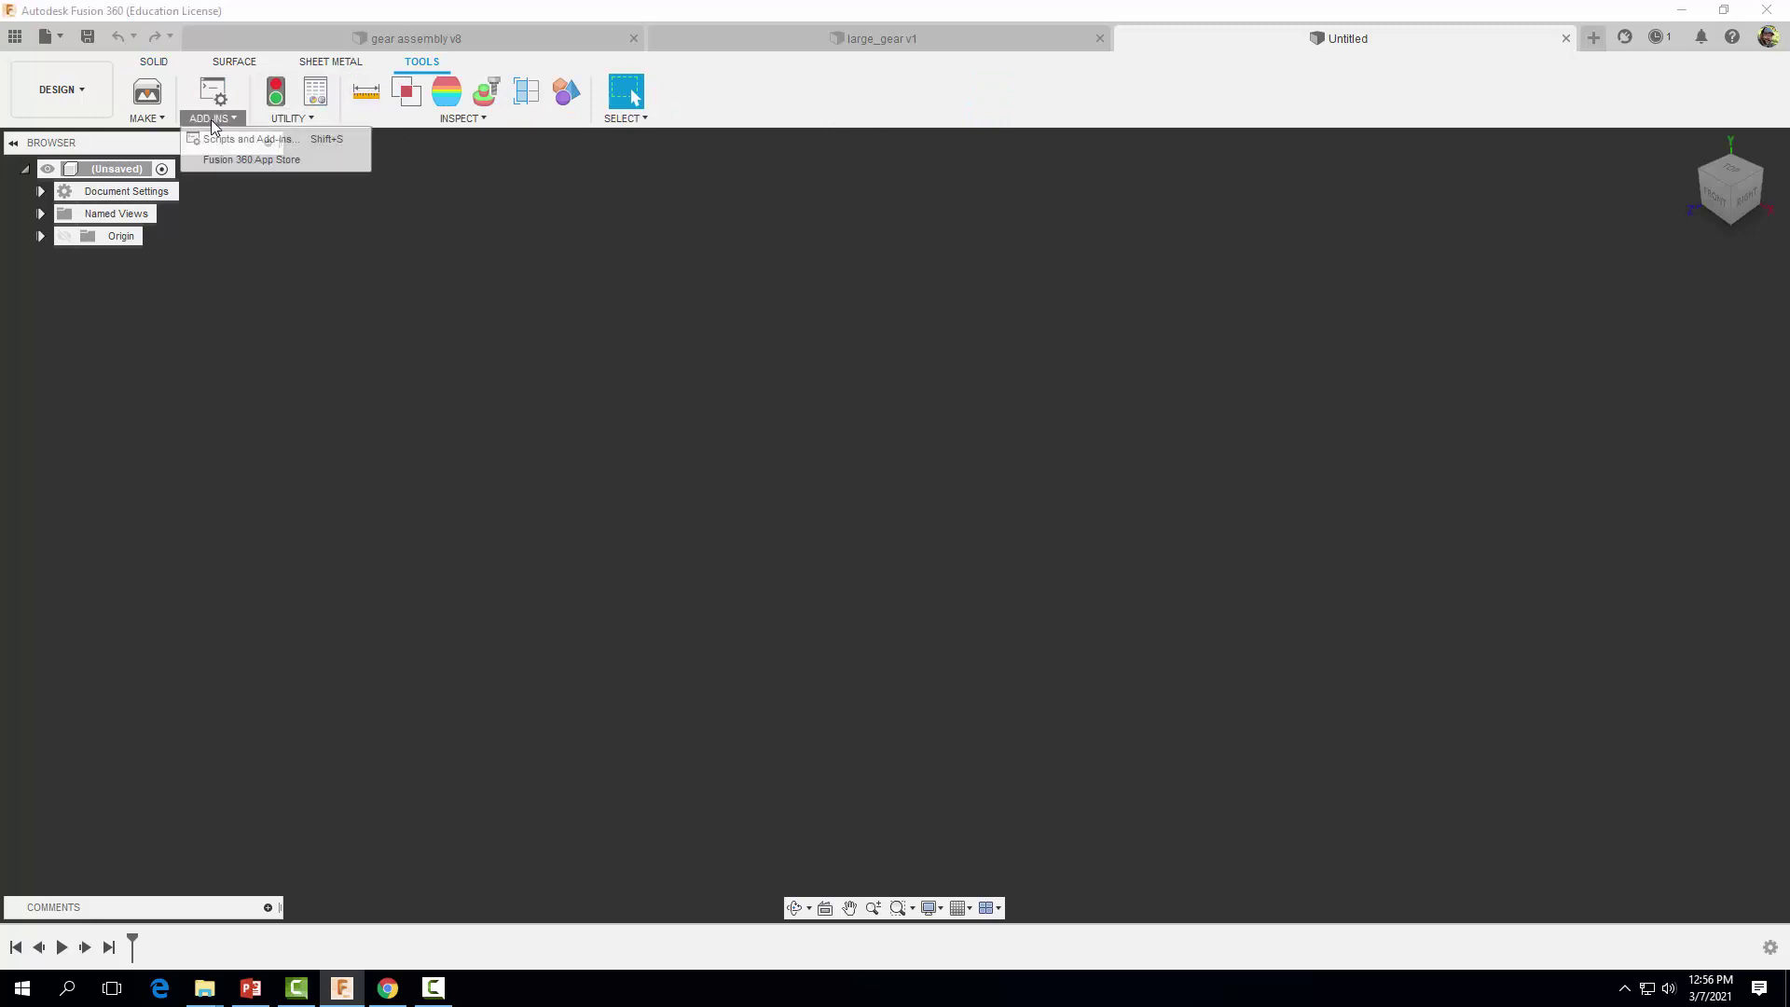
click(220, 138)
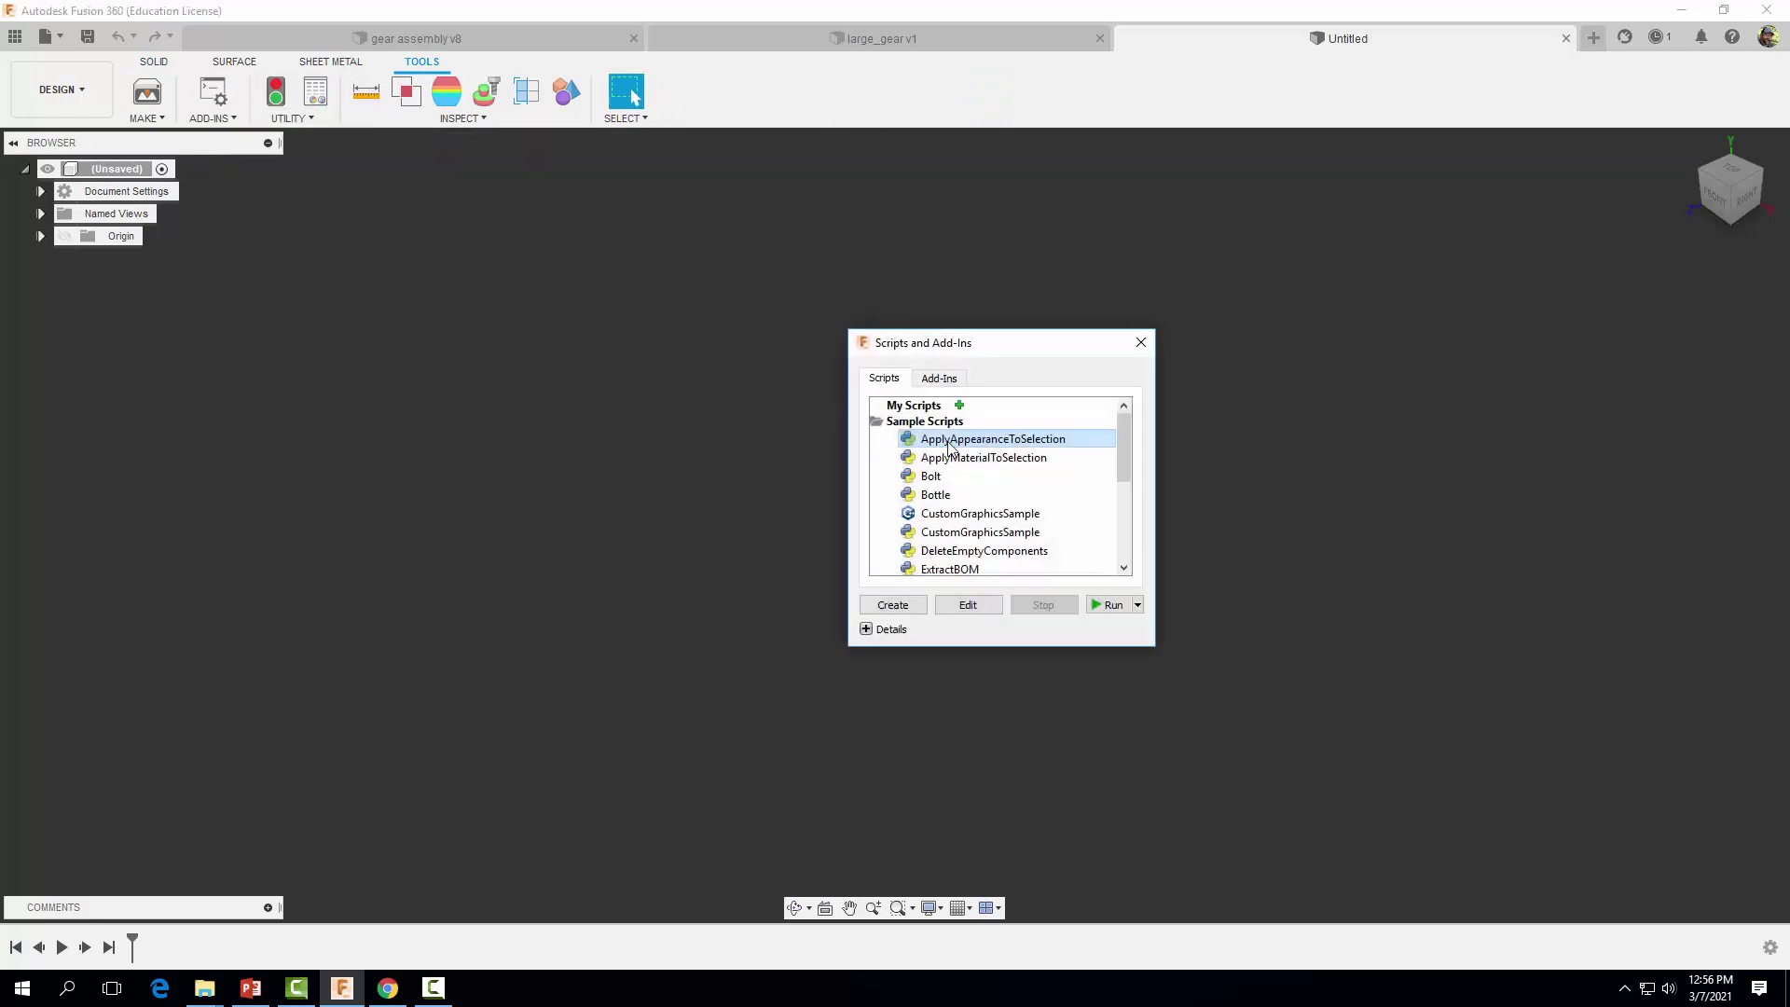
scroll(1077, 494, down, 7)
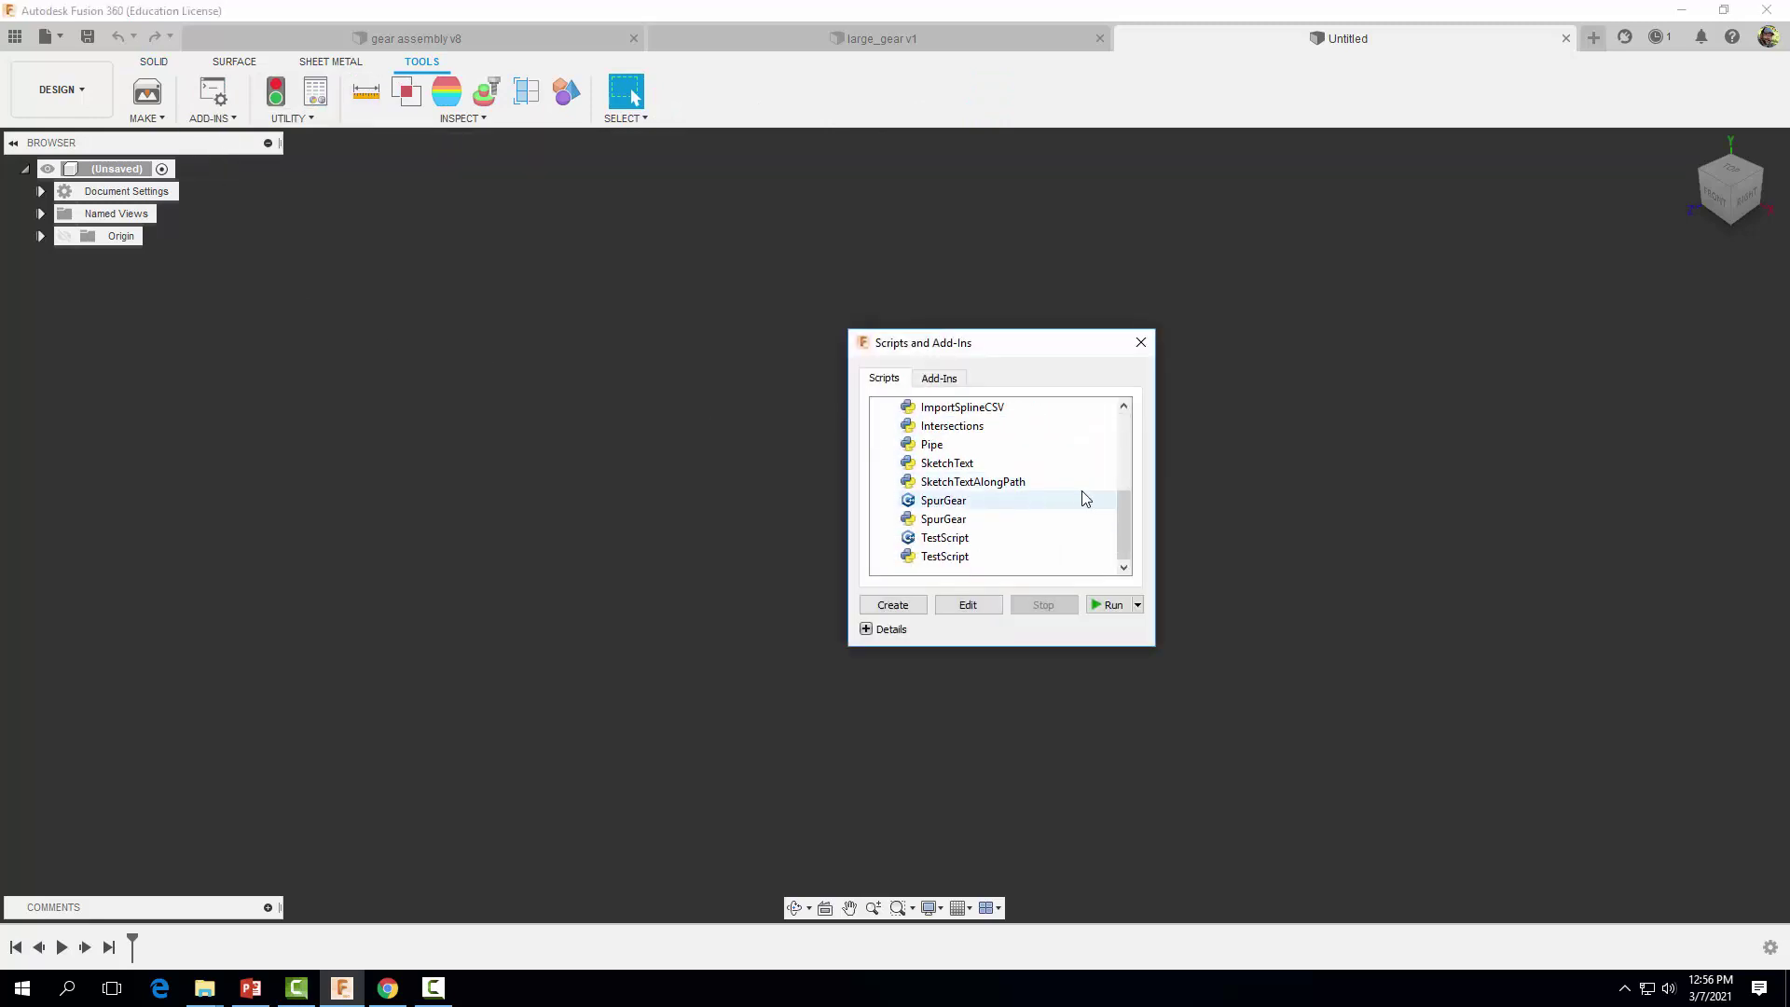
click(948, 523)
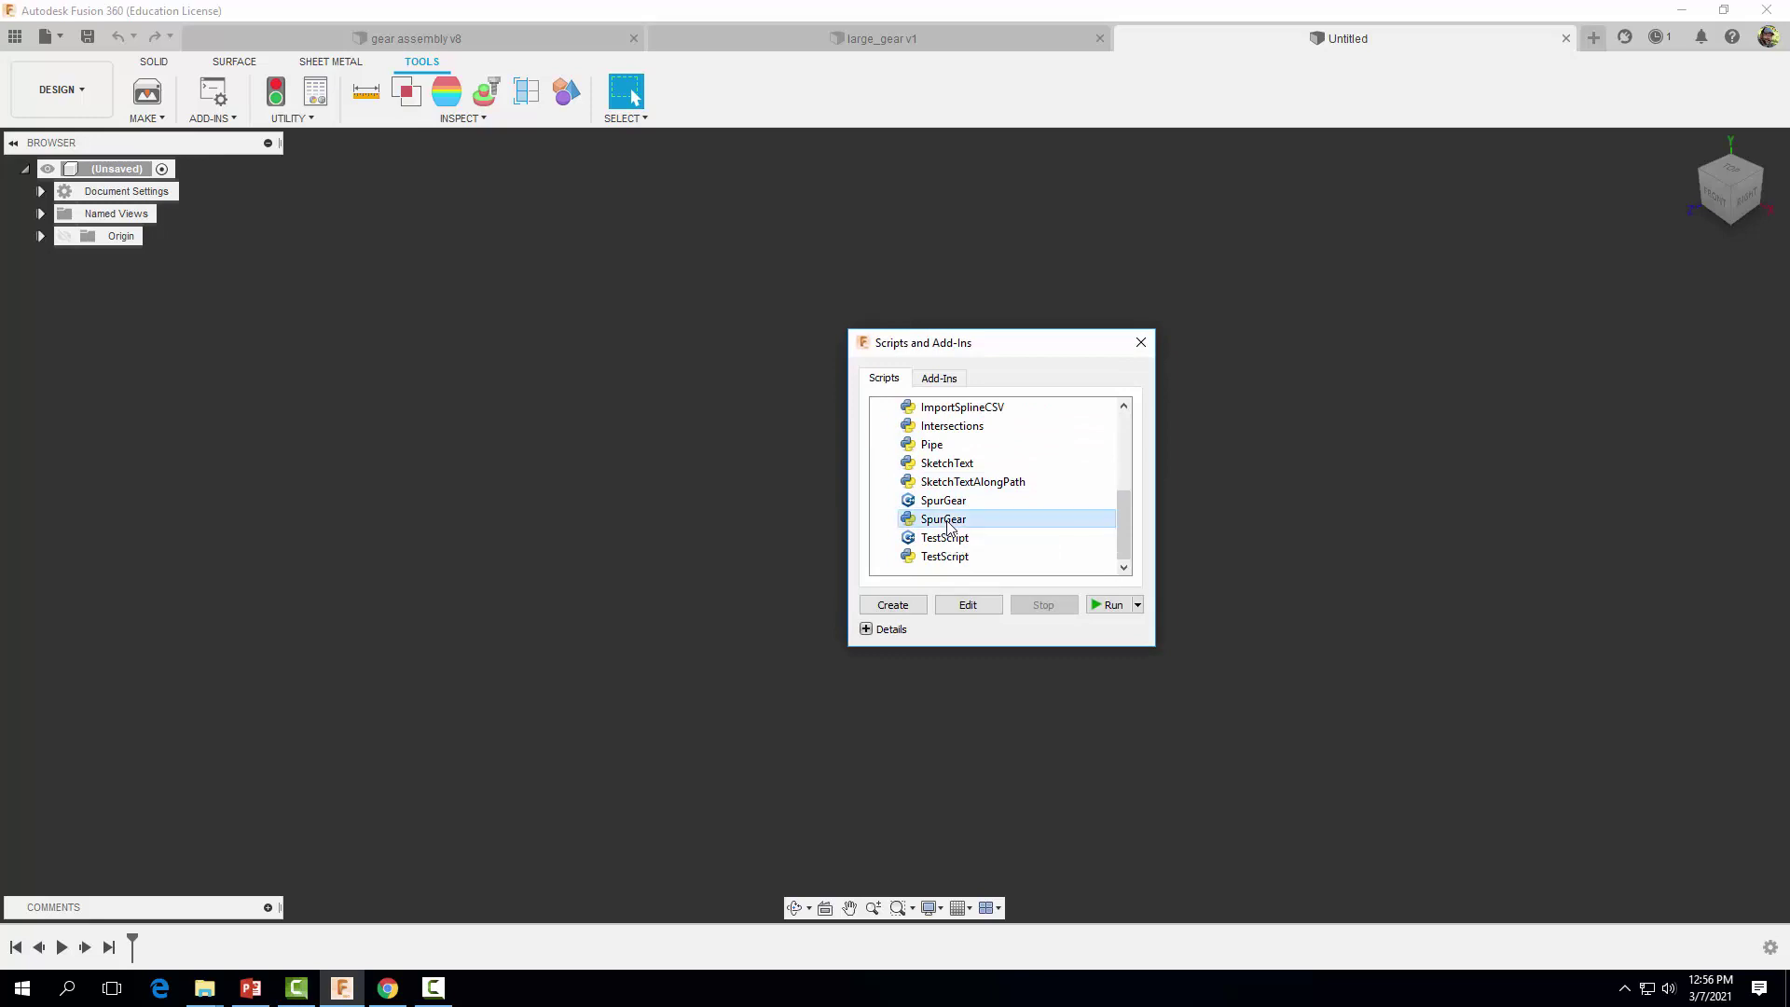
click(1109, 605)
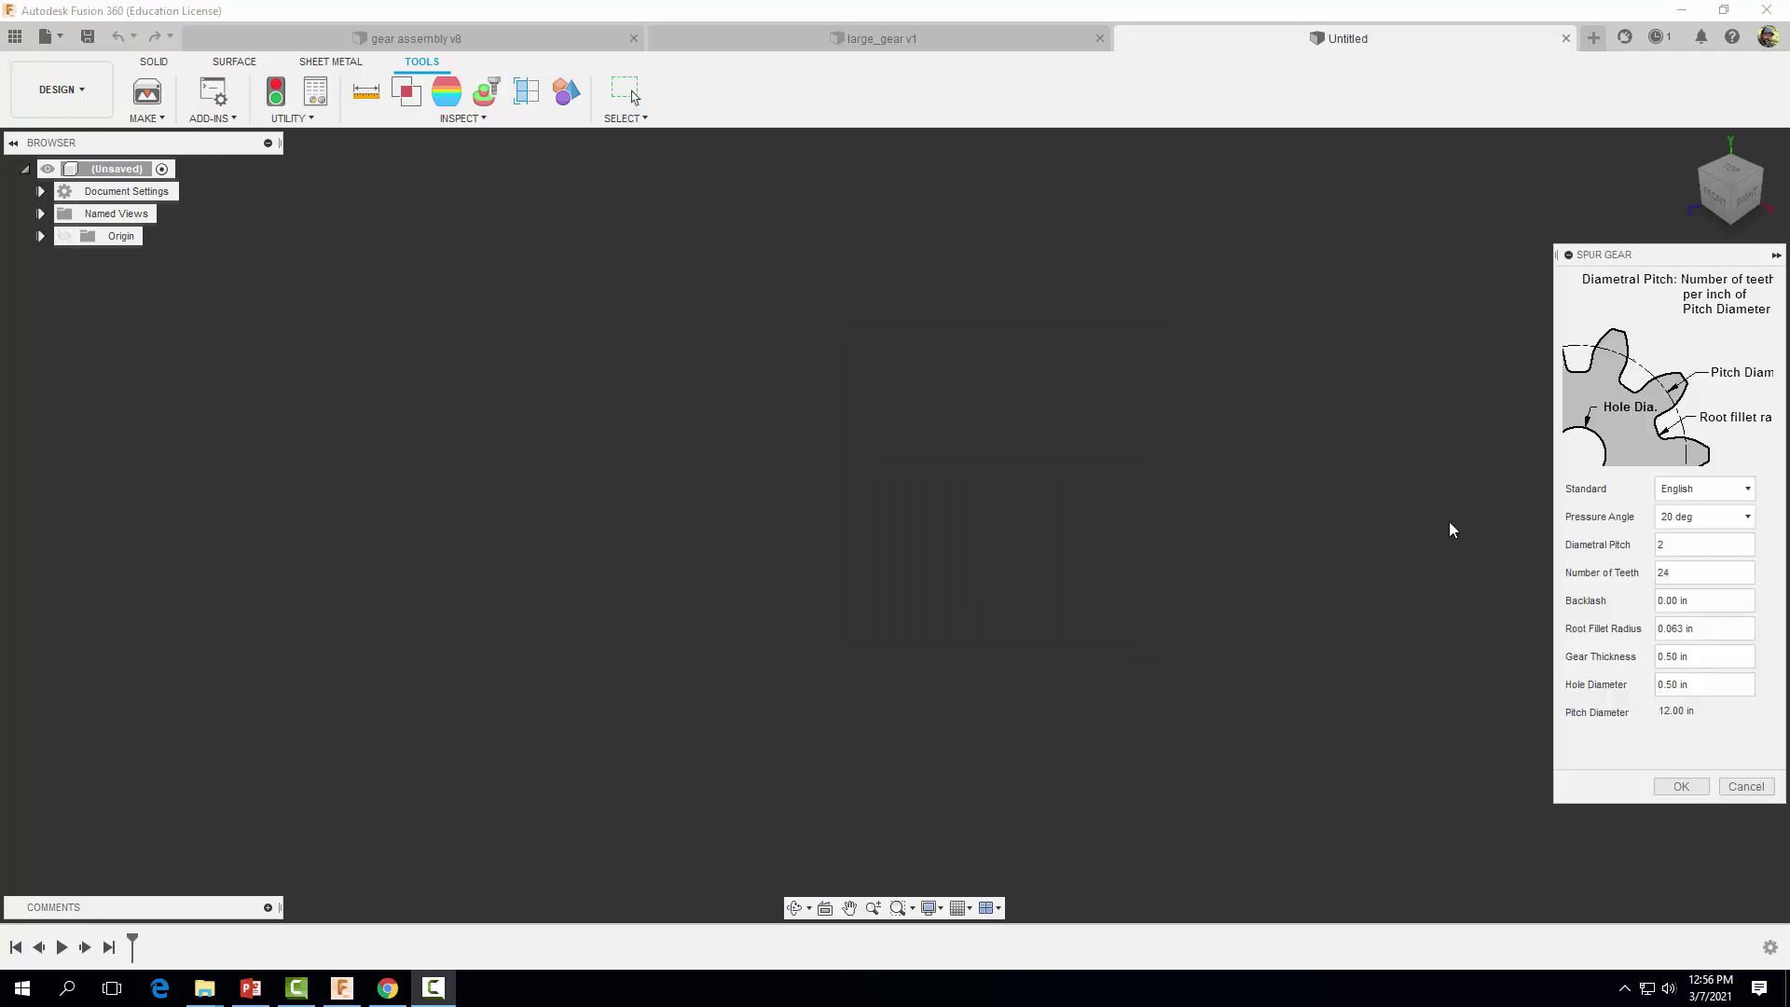
- Generate a spur gear with 10 teeth, a gear thickness of 1 in and a hole diameter of 1 in
click(1655, 549)
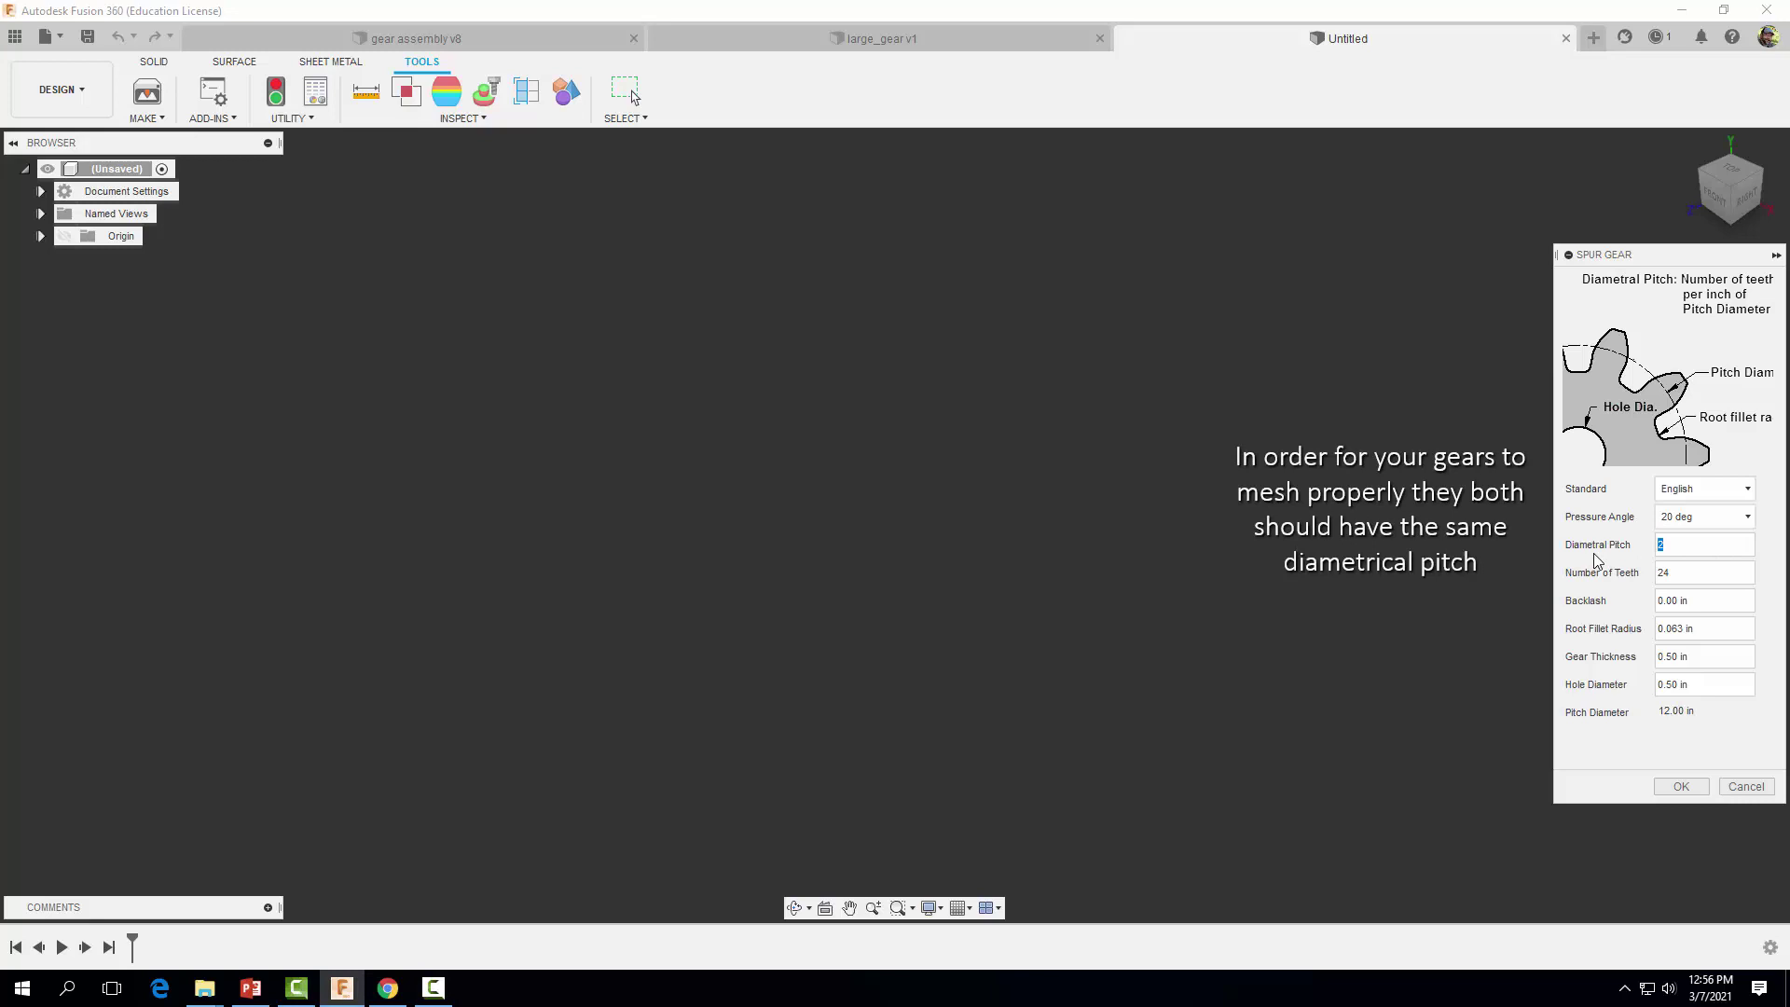
click(1659, 572)
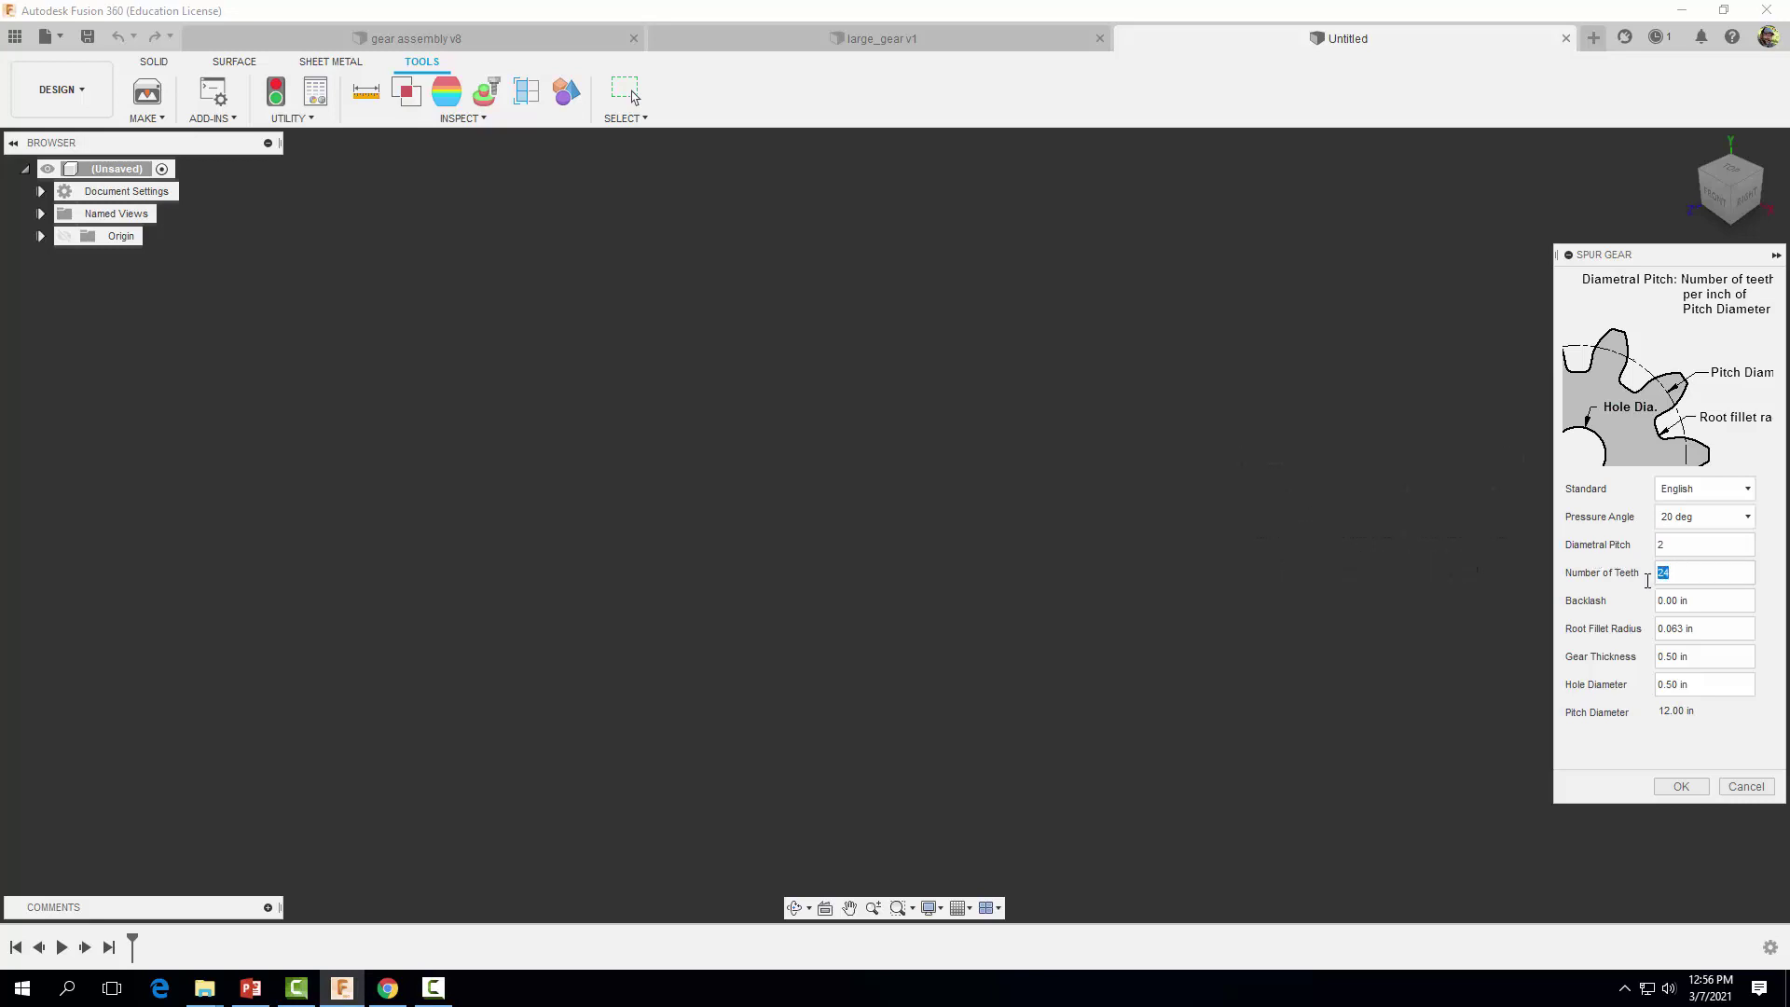
text(10)
click(1698, 598)
drag(1698, 598, 1656, 600)
key(Tab)
click(1685, 629)
click(1690, 655)
drag(1690, 655, 1649, 658)
text(1)
key(Tab)
text(1)
click(1684, 786)
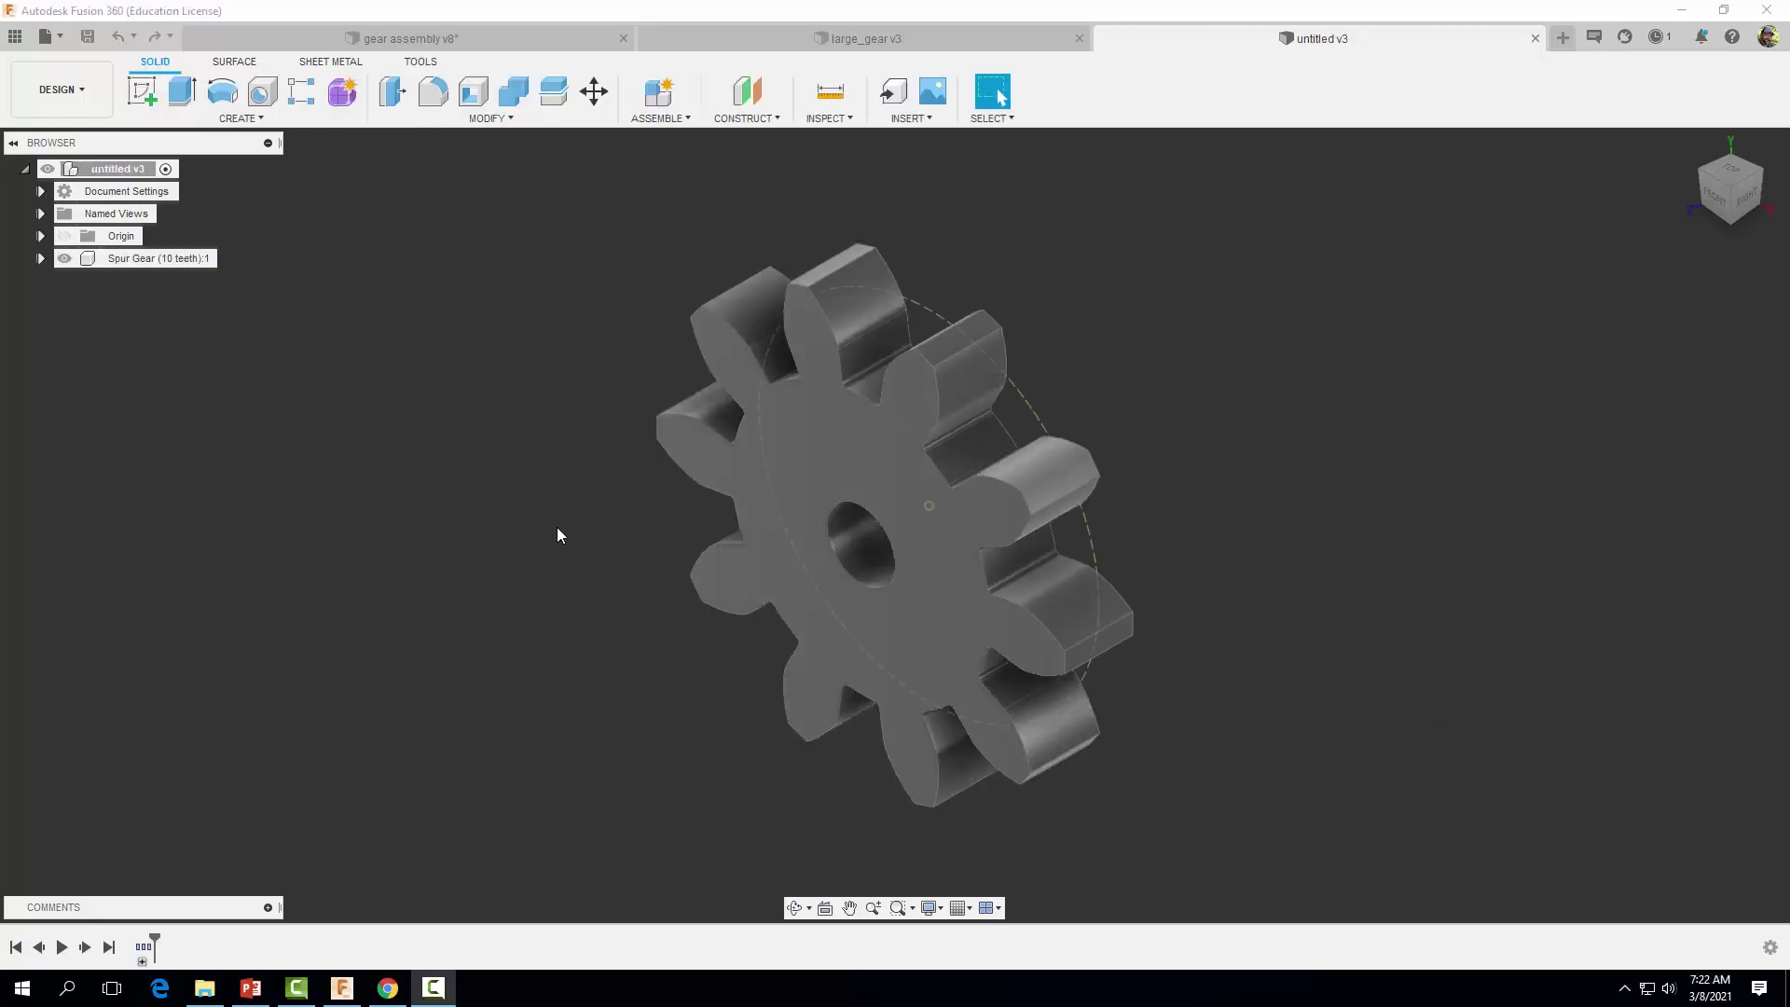
- Save a copy of the 10-tooth gear design as small_gear in the spur gear folder
click(51, 37)
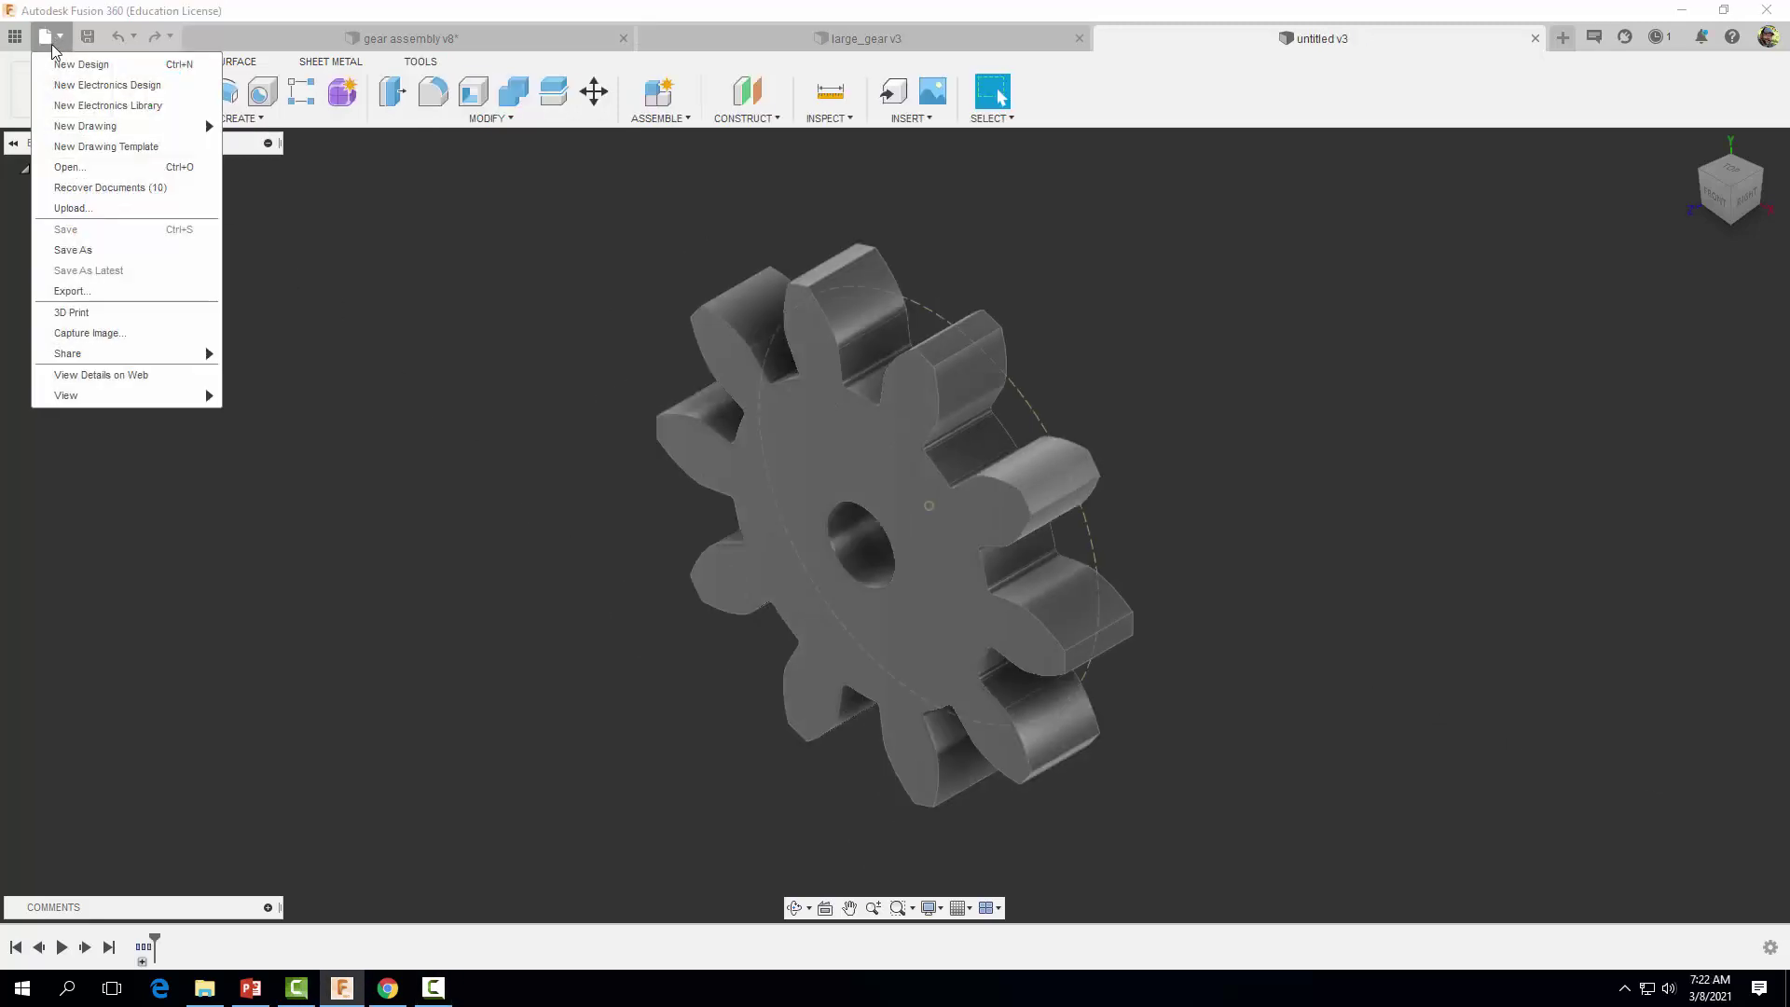
click(72, 250)
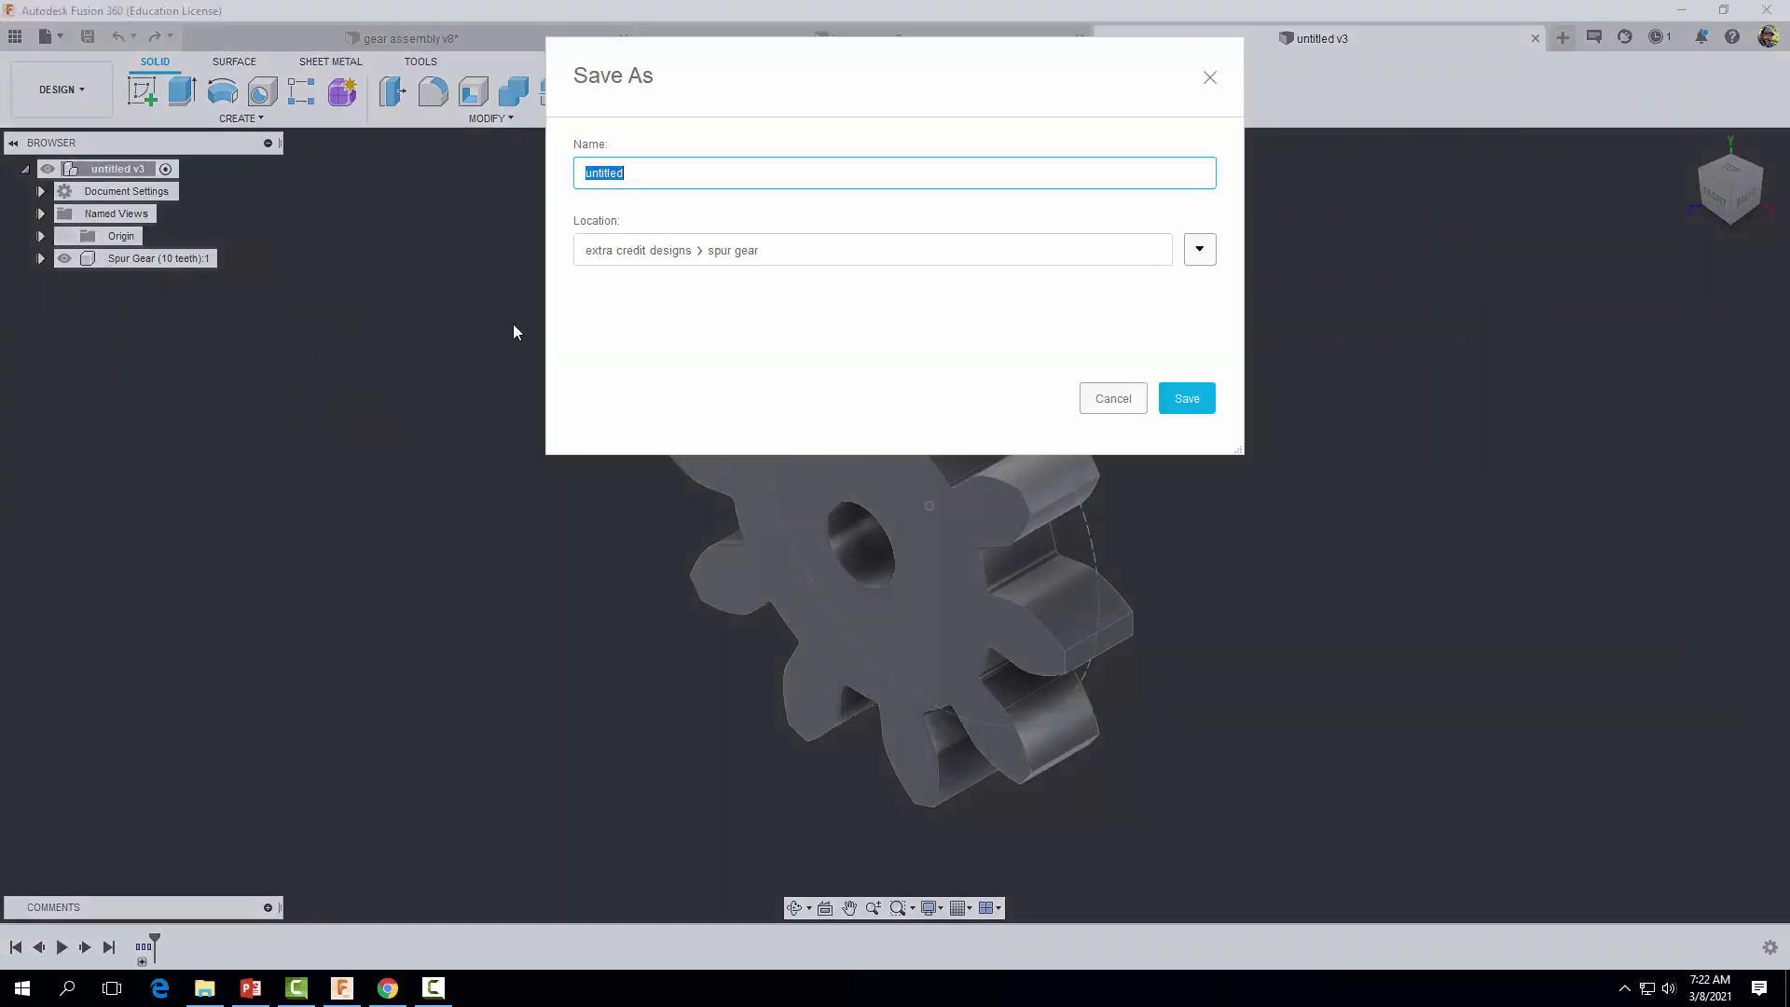
text(small_gear)
click(1167, 397)
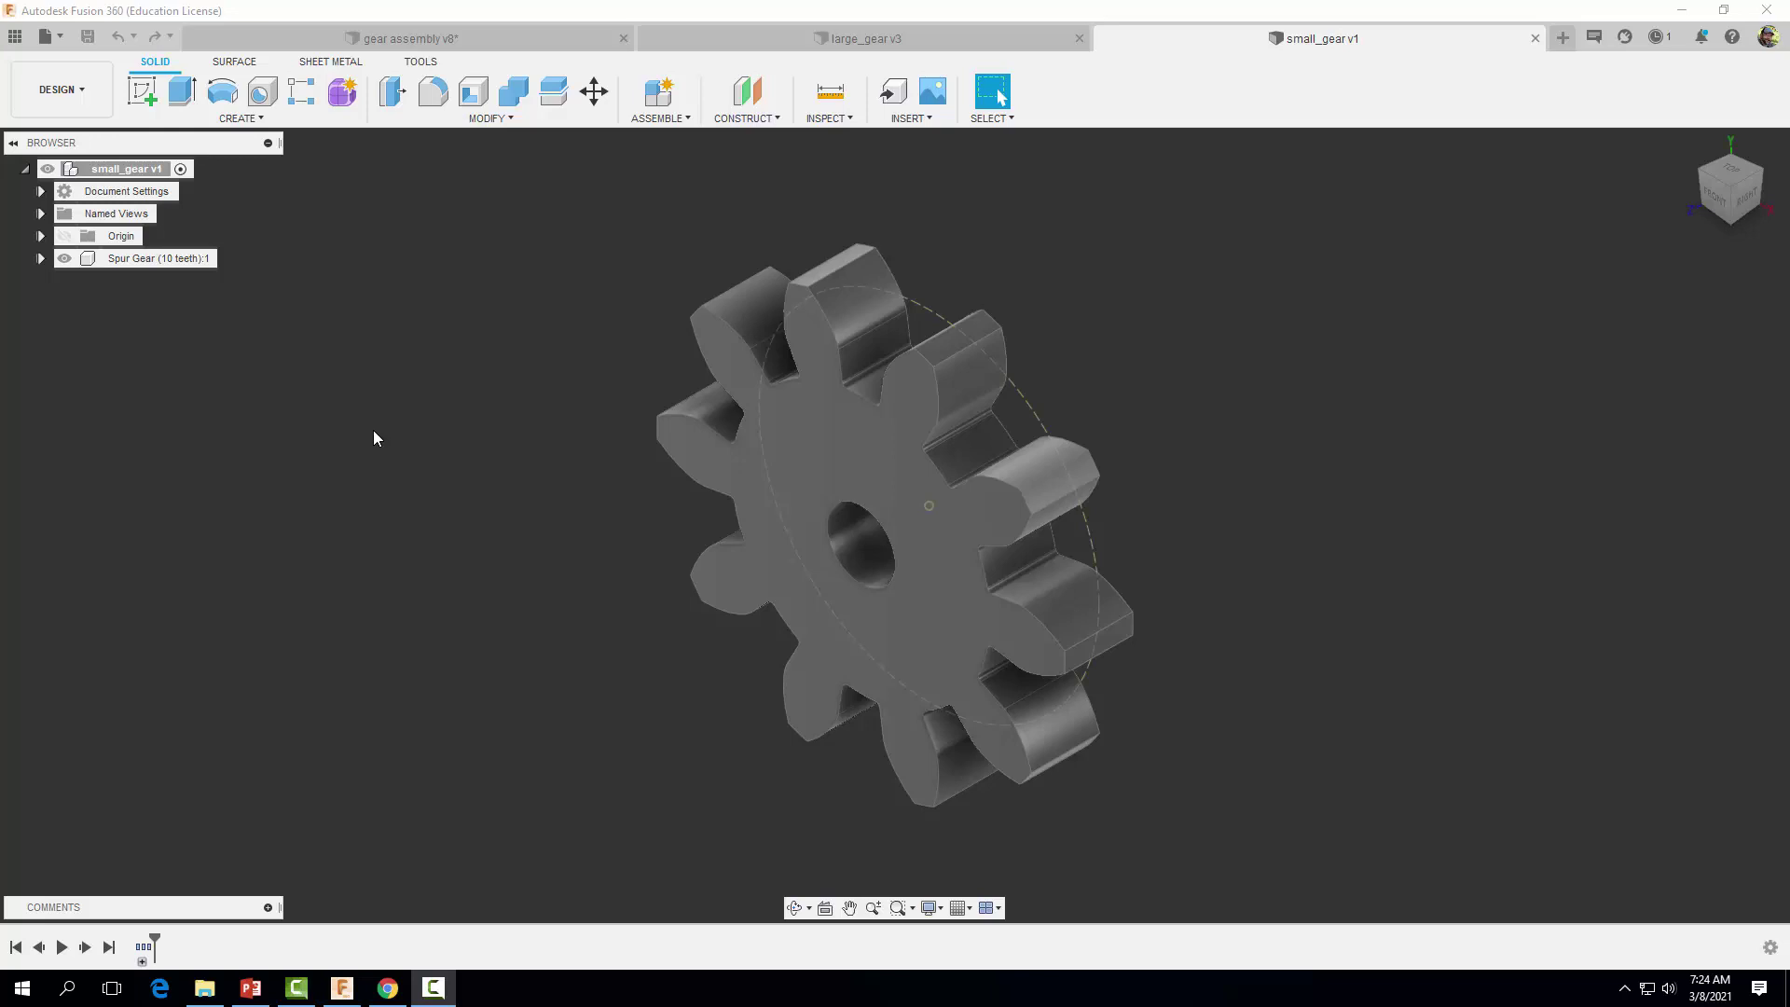
- Create a new design and start a sketch on the front plane
click(60, 89)
click(45, 37)
click(55, 67)
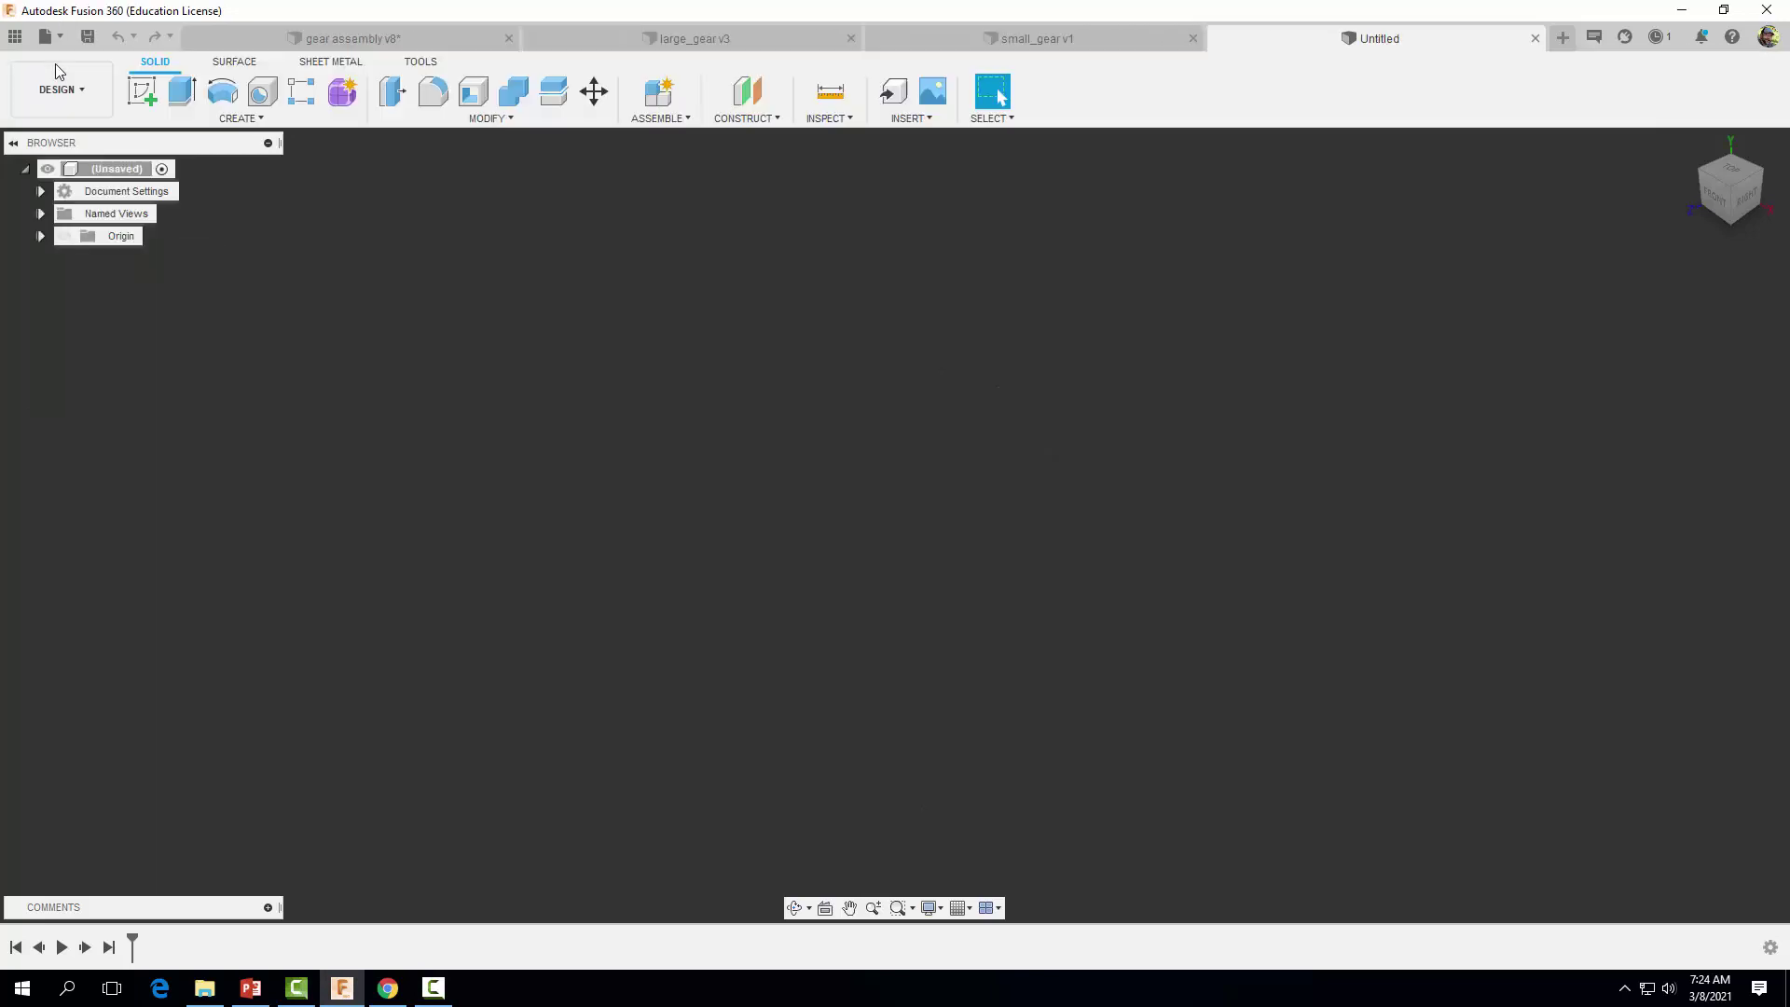
click(144, 94)
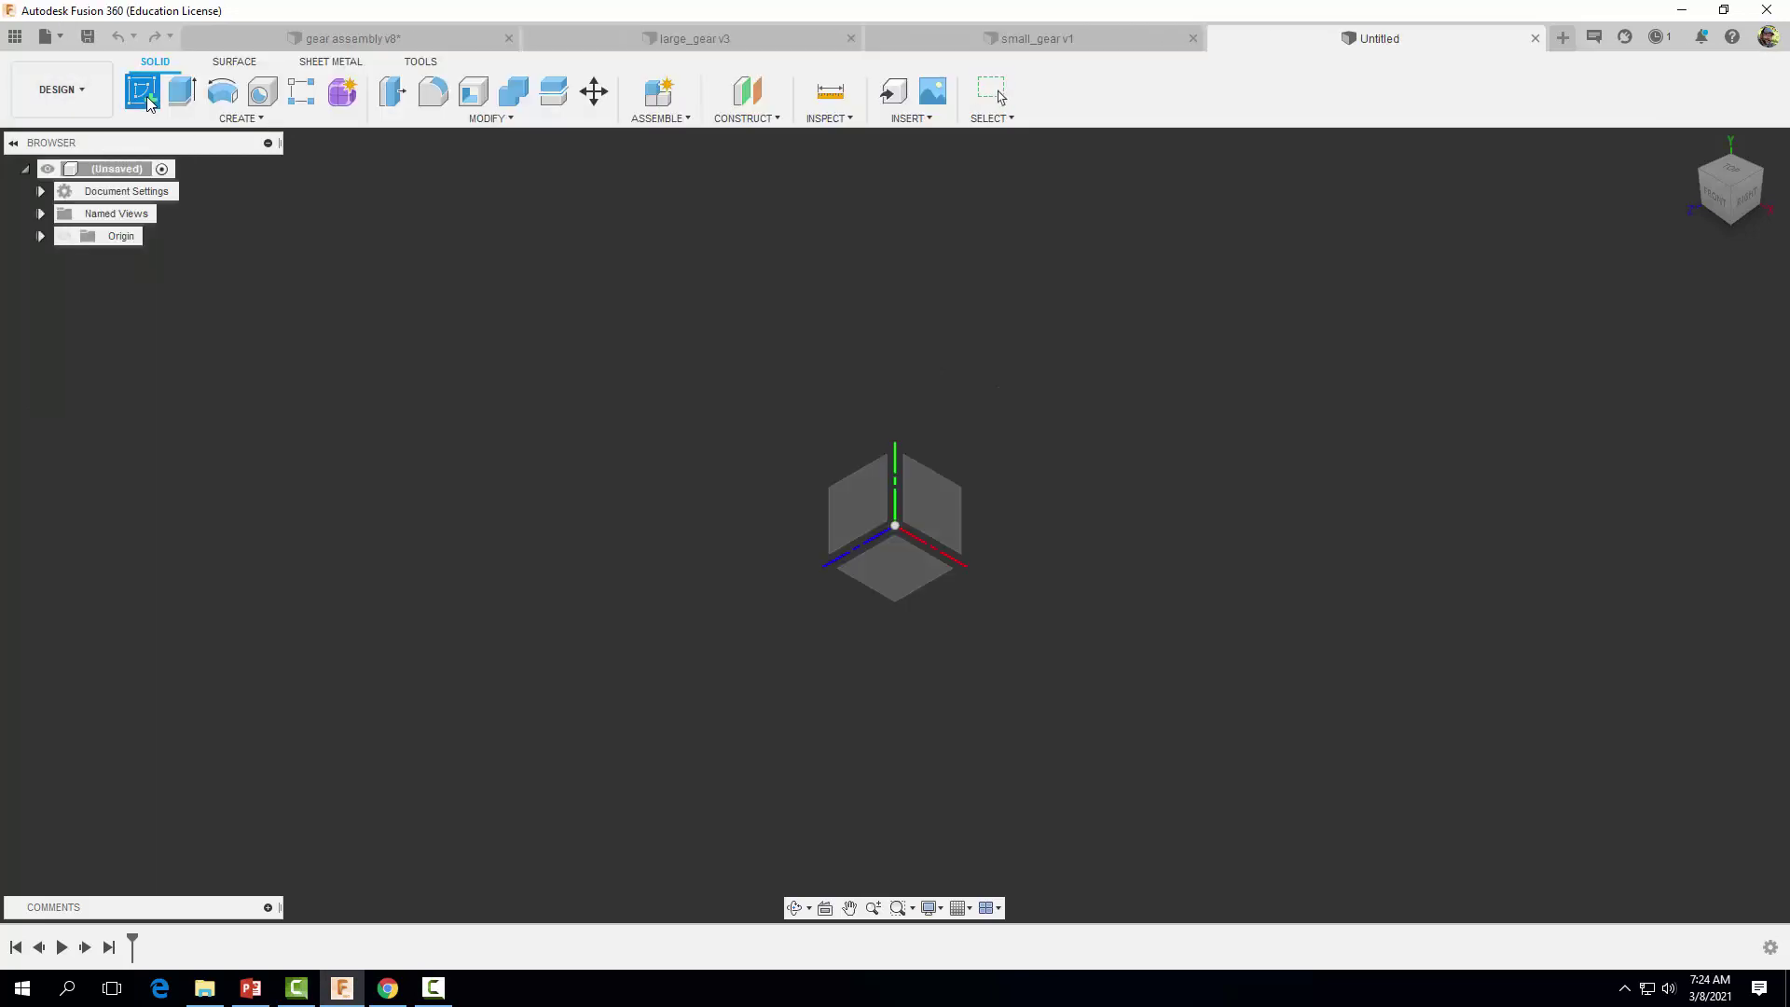
click(926, 513)
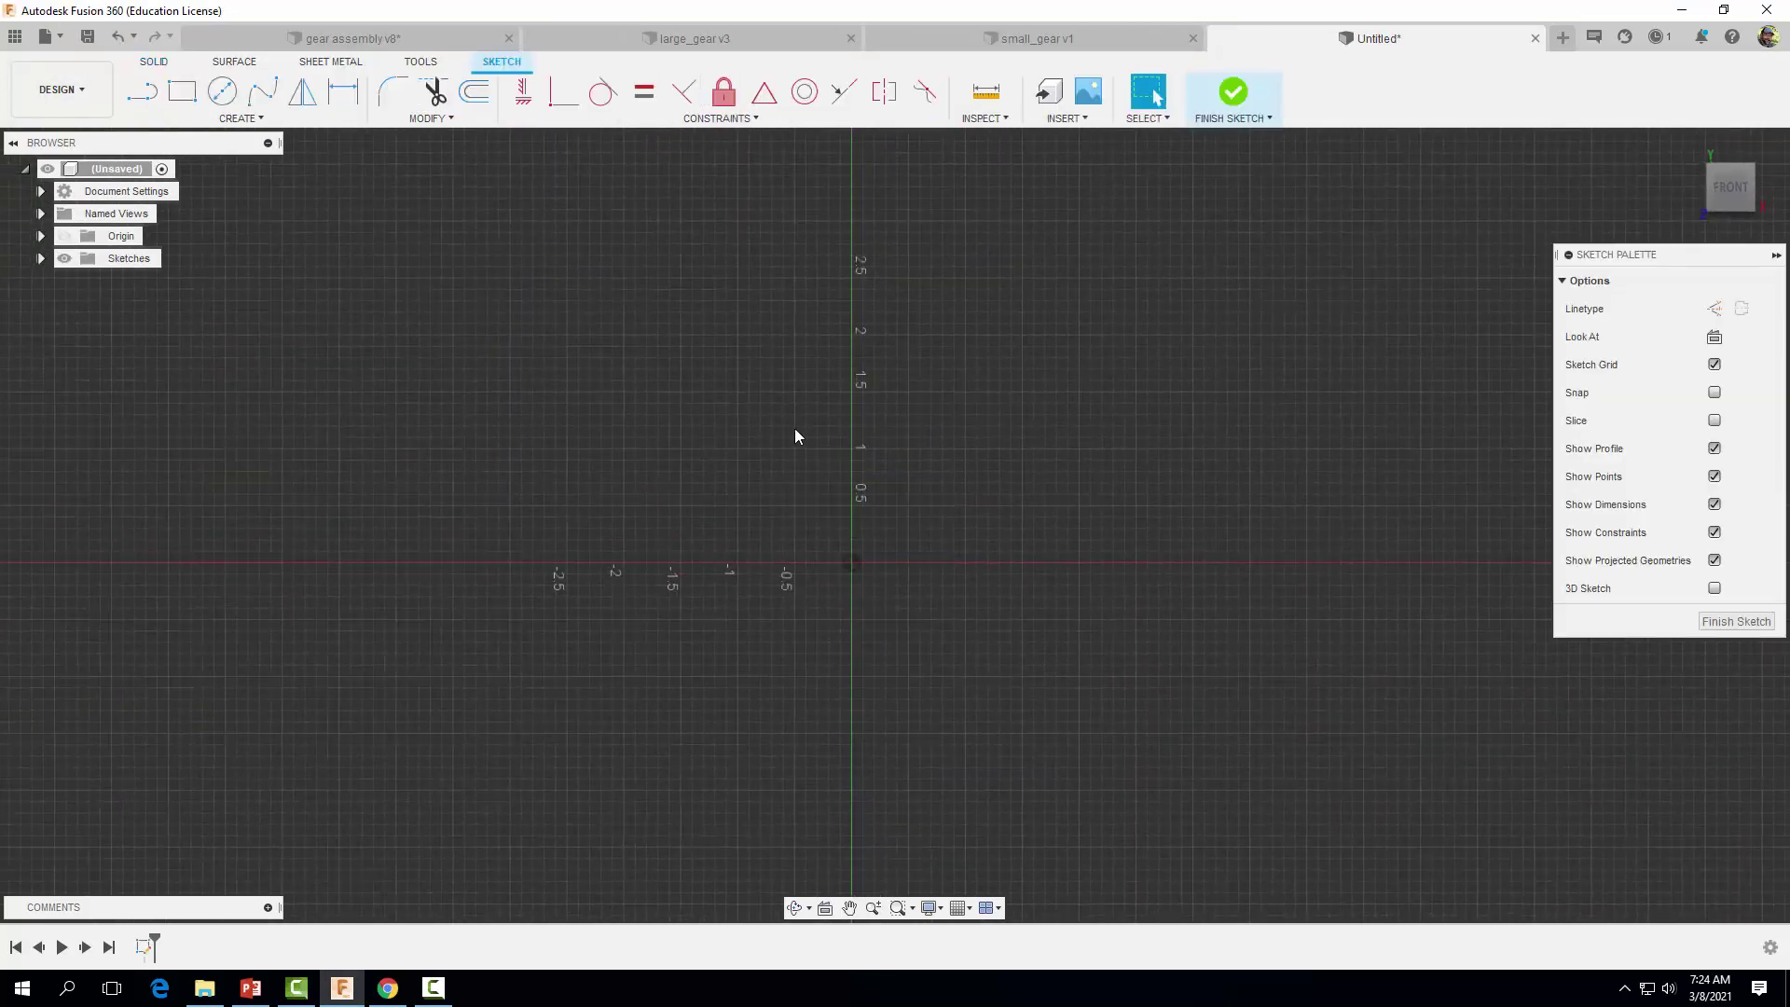
- Sketch a center rectangle on the origin, 12 in high and 20 in wide
click(241, 119)
mouse_move(233, 166)
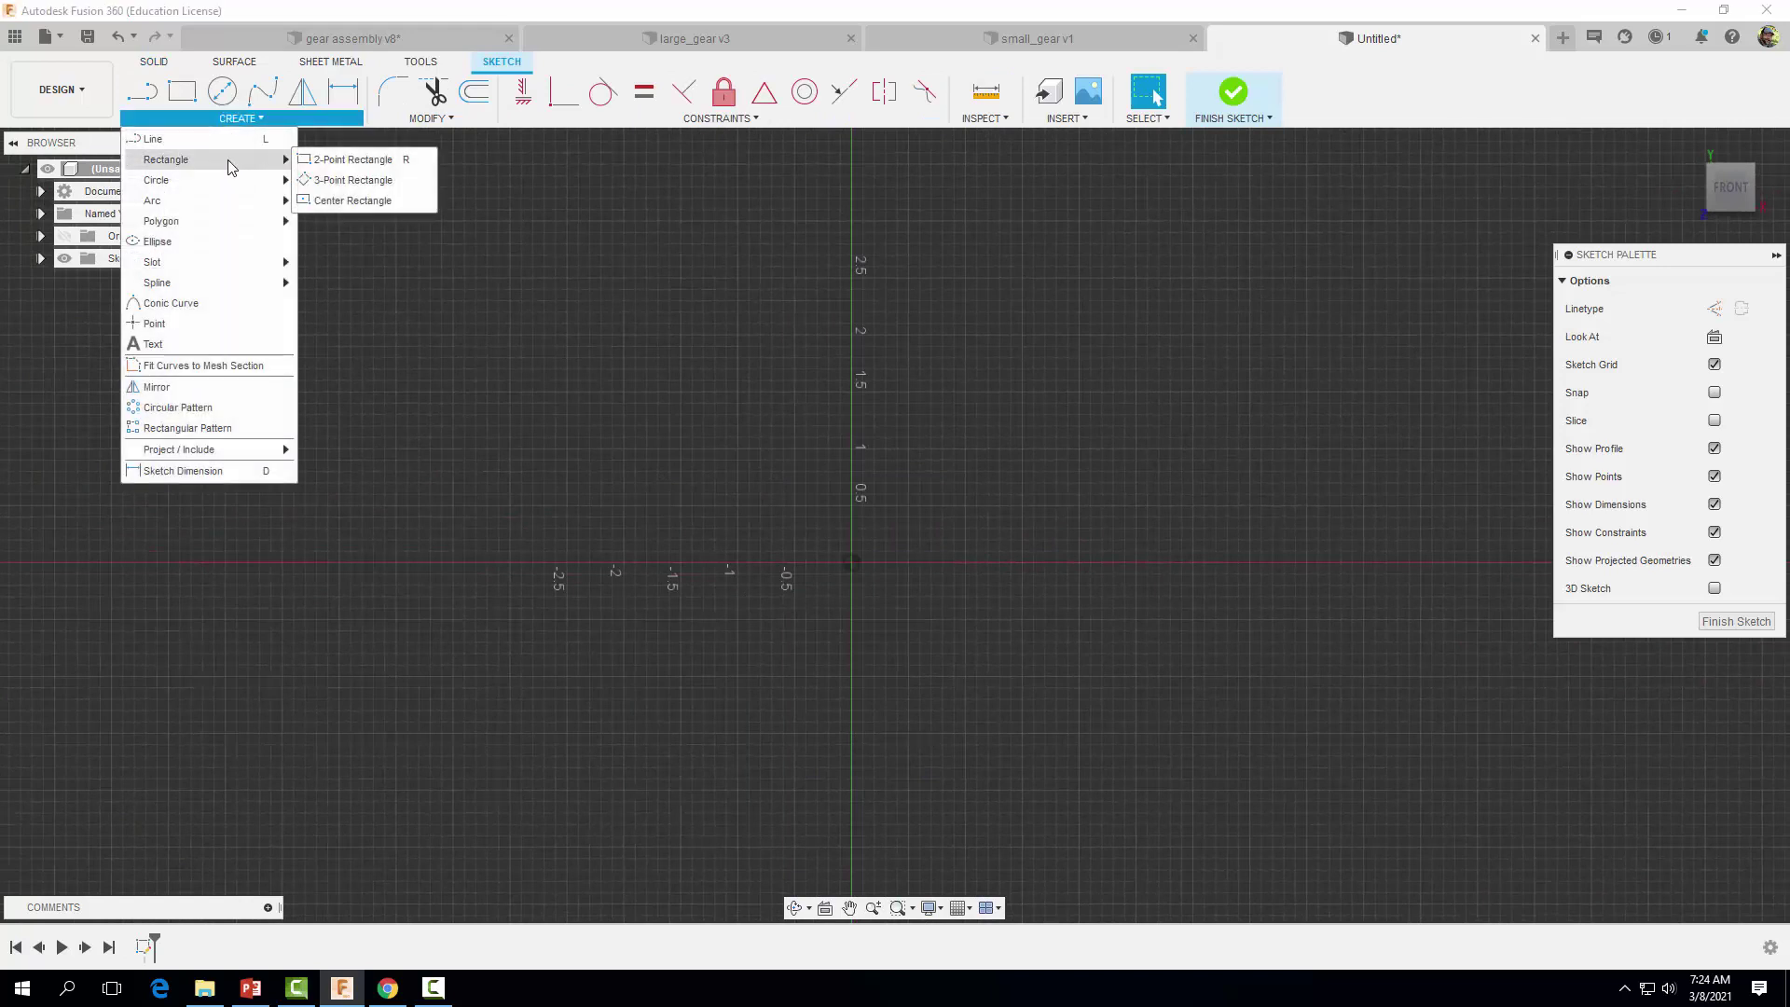
click(335, 201)
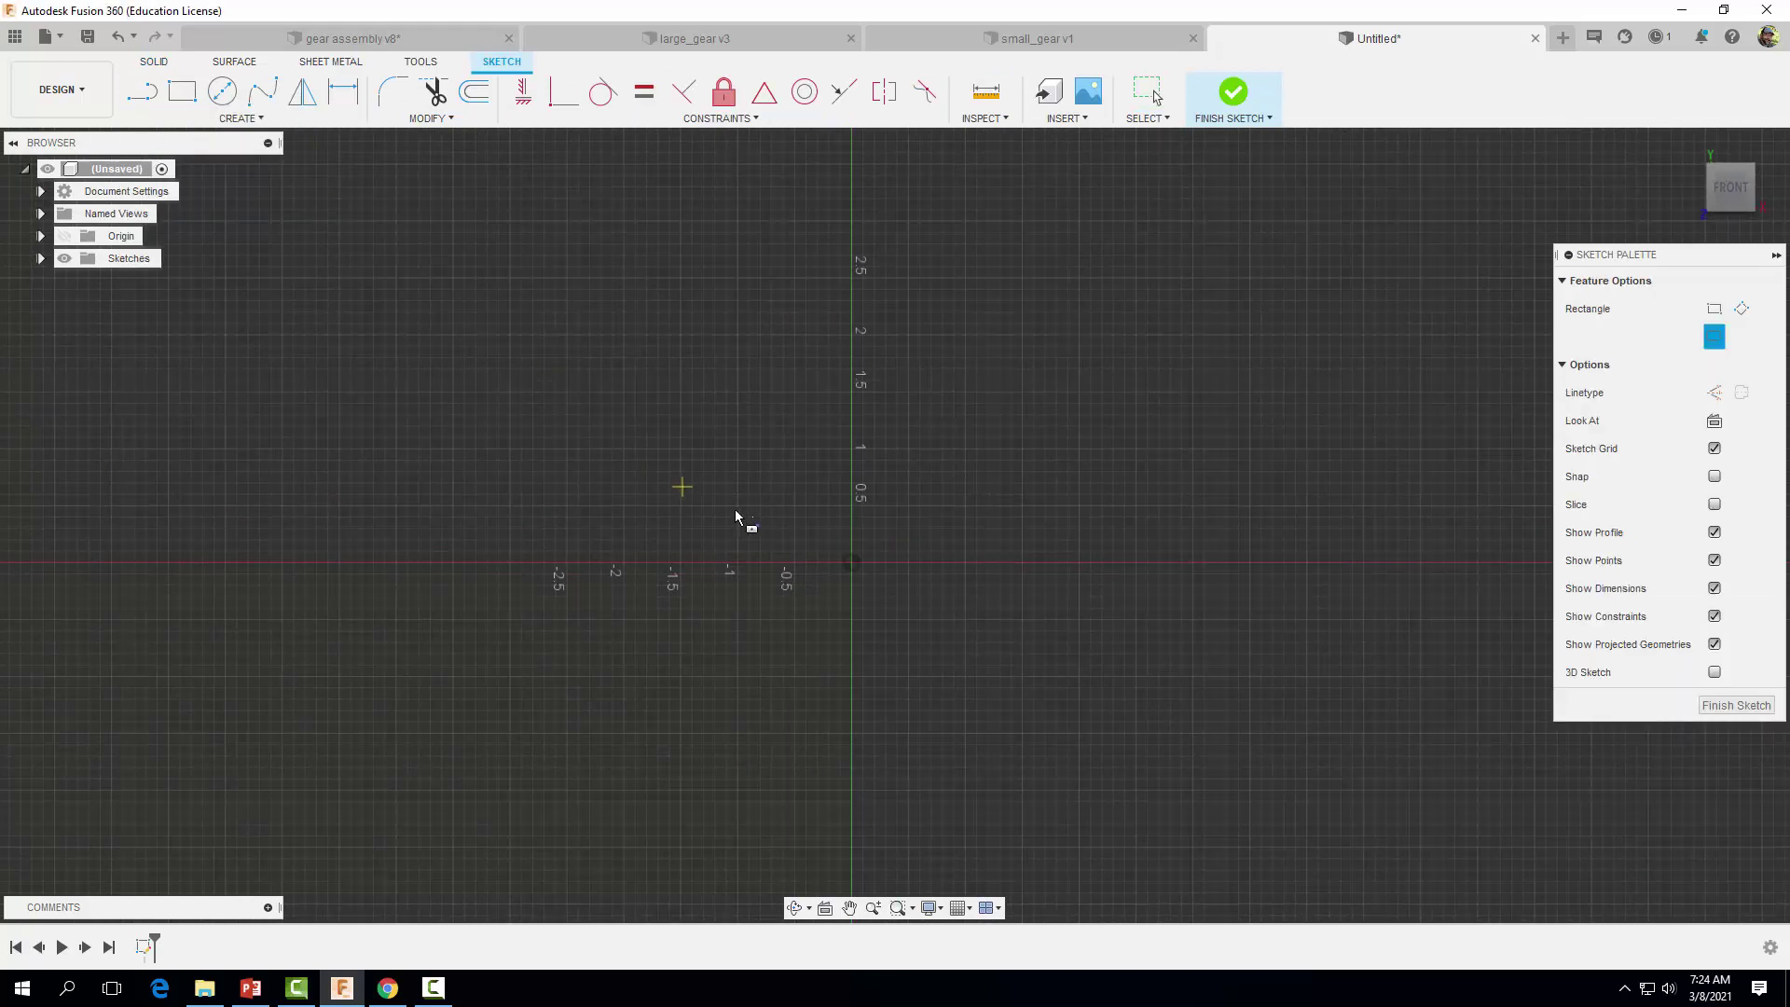
click(850, 564)
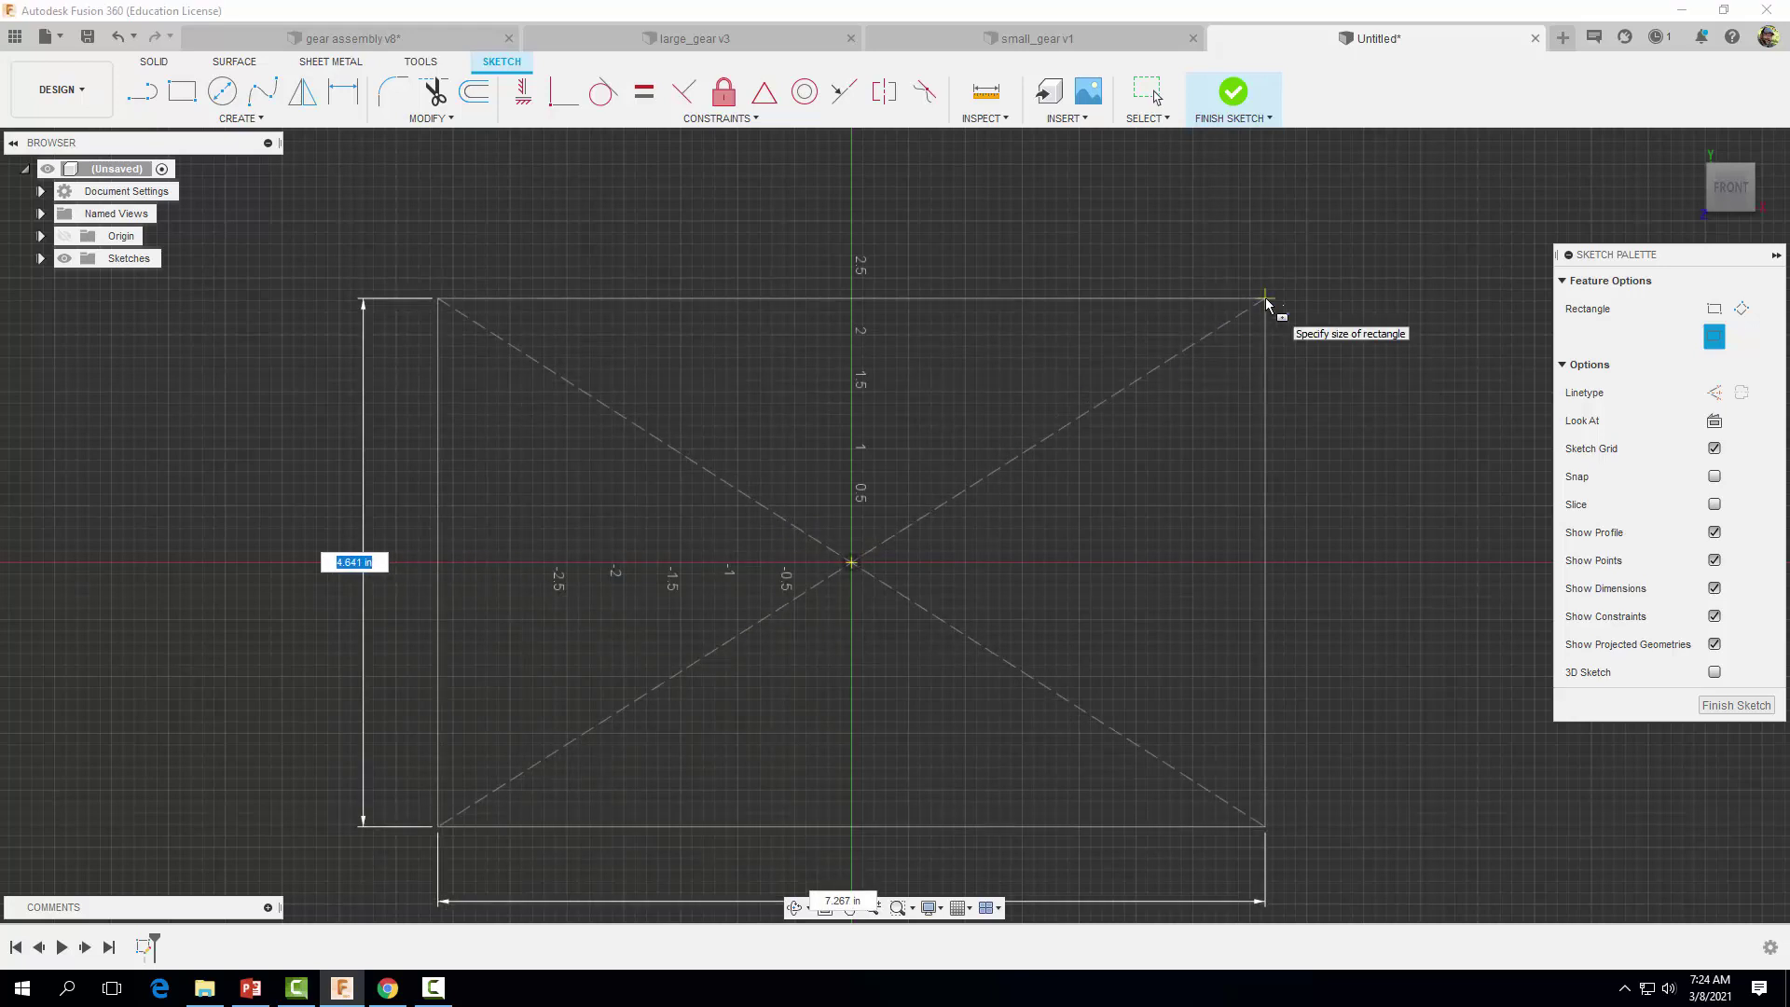
text(12)
key(Tab)
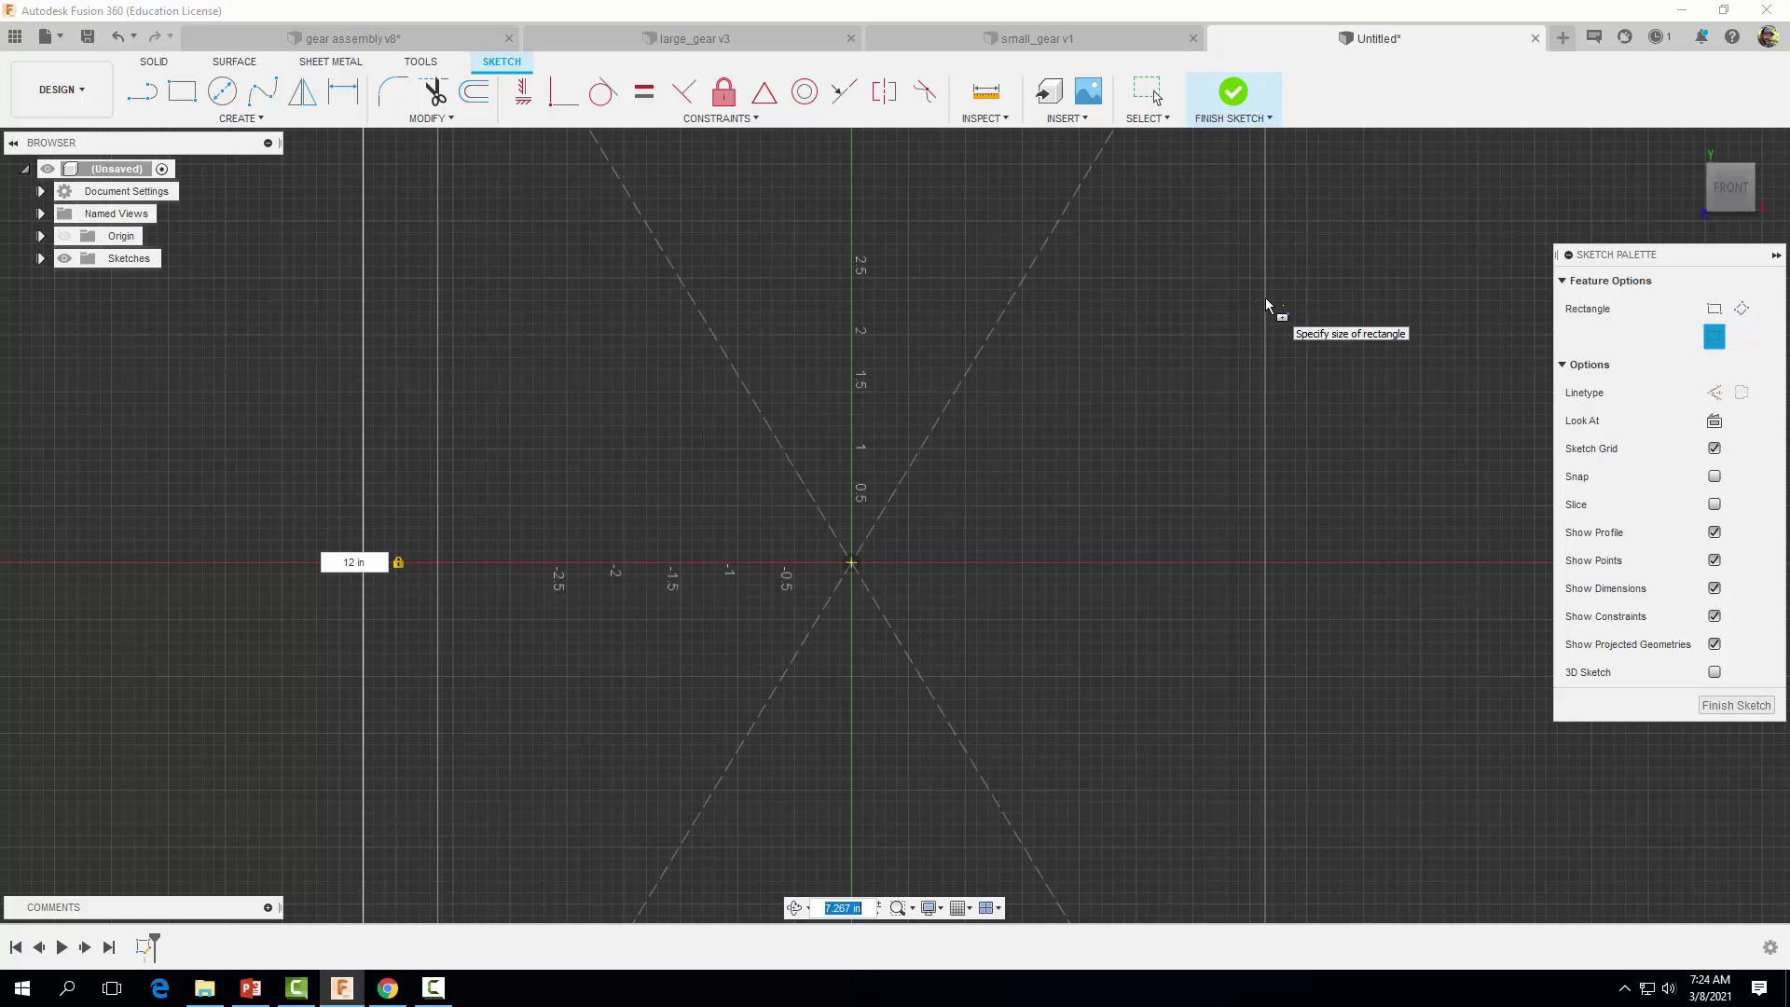
text(20)
key(Return)
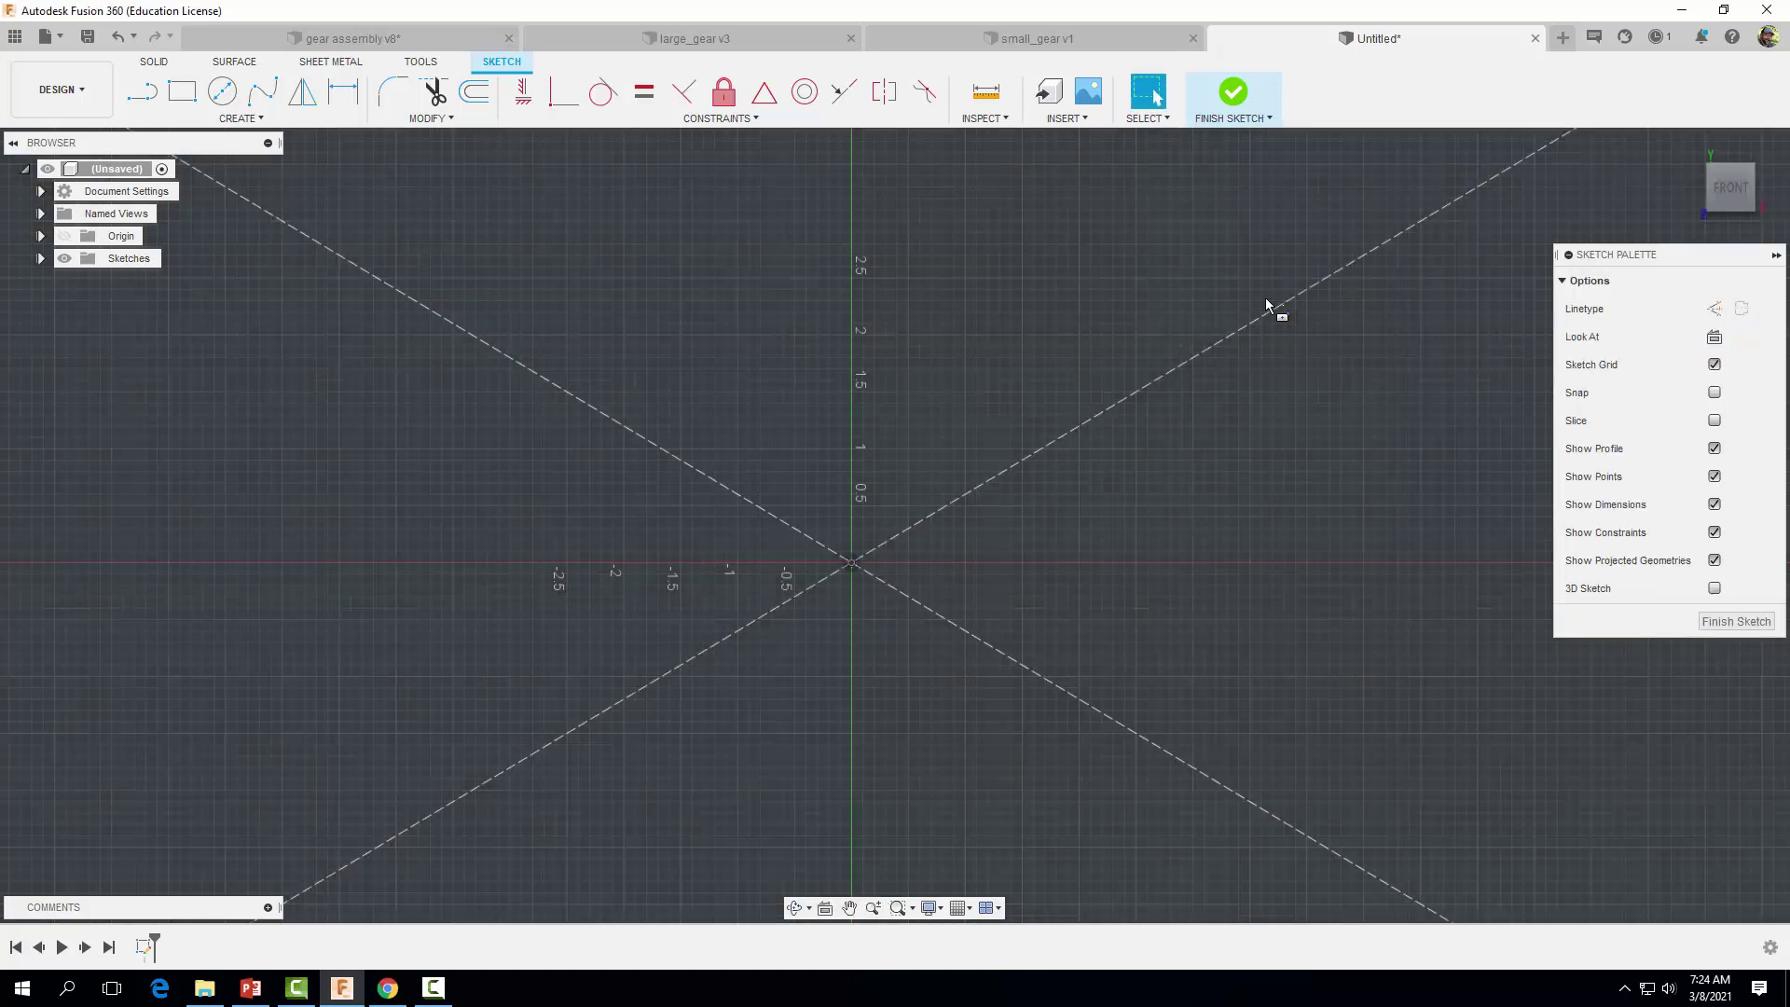
scroll(1244, 283, down, 5)
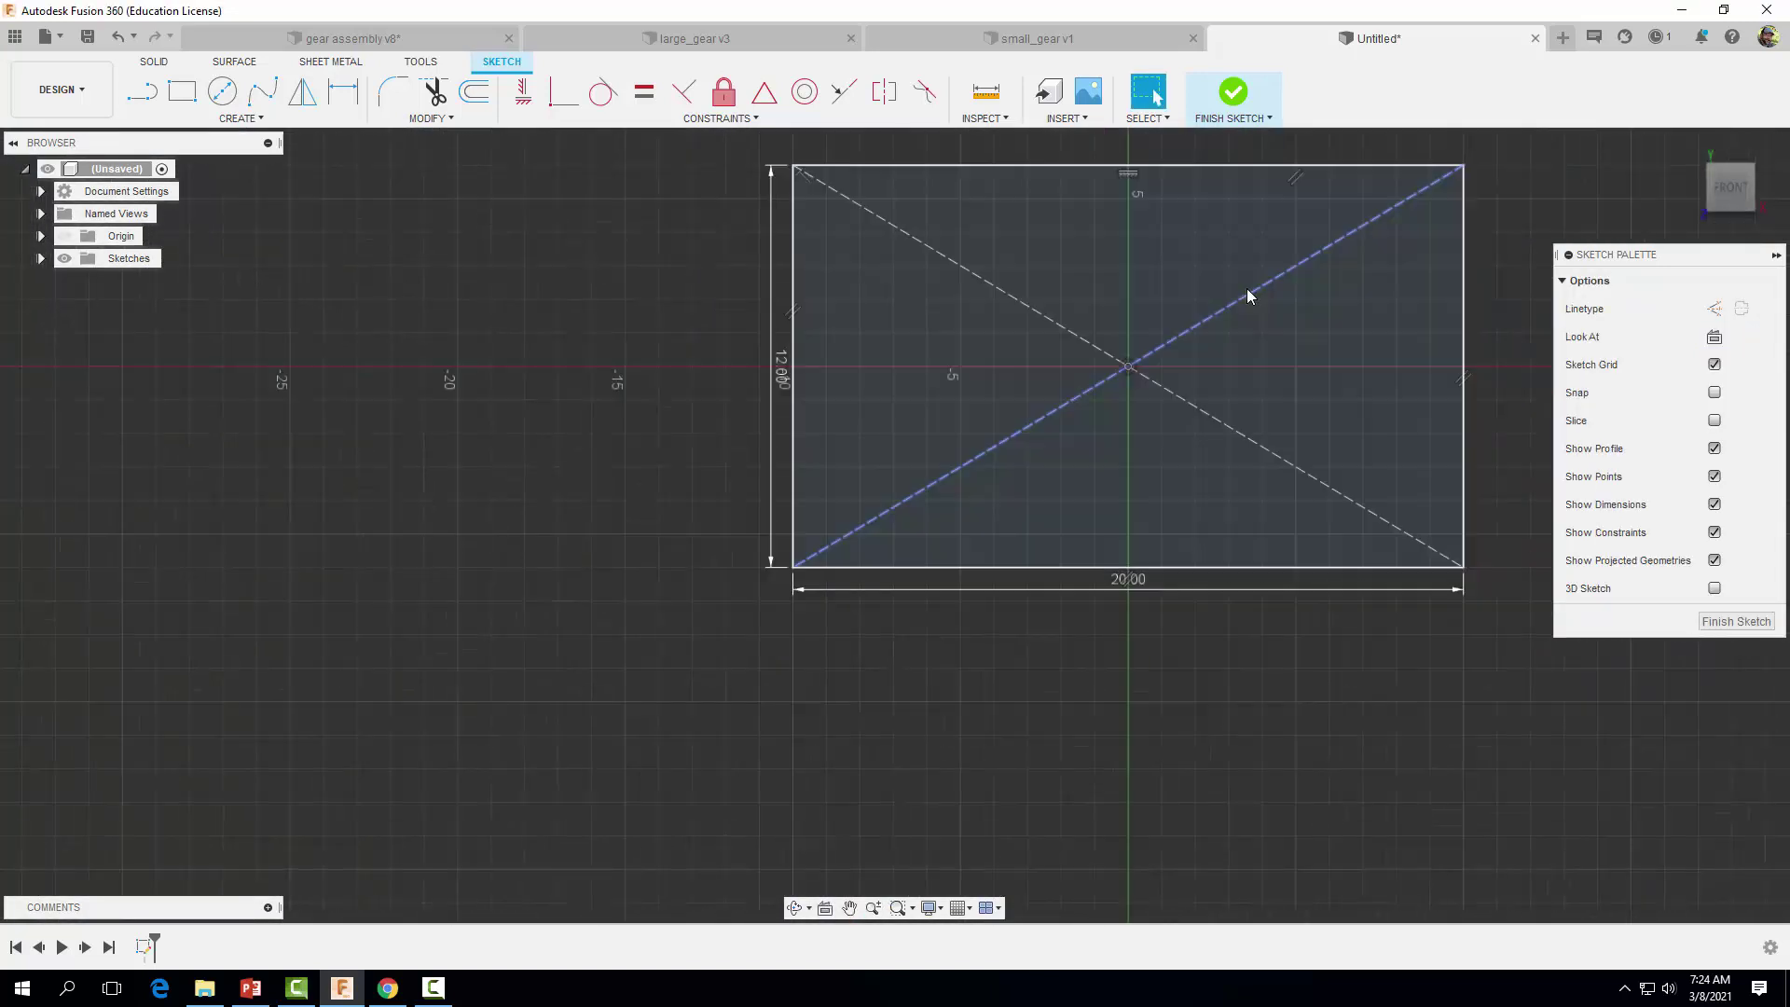
- Finish the rectangle sketch and extrude the profile 1 in as a new body
middle_drag(1244, 284, 953, 463)
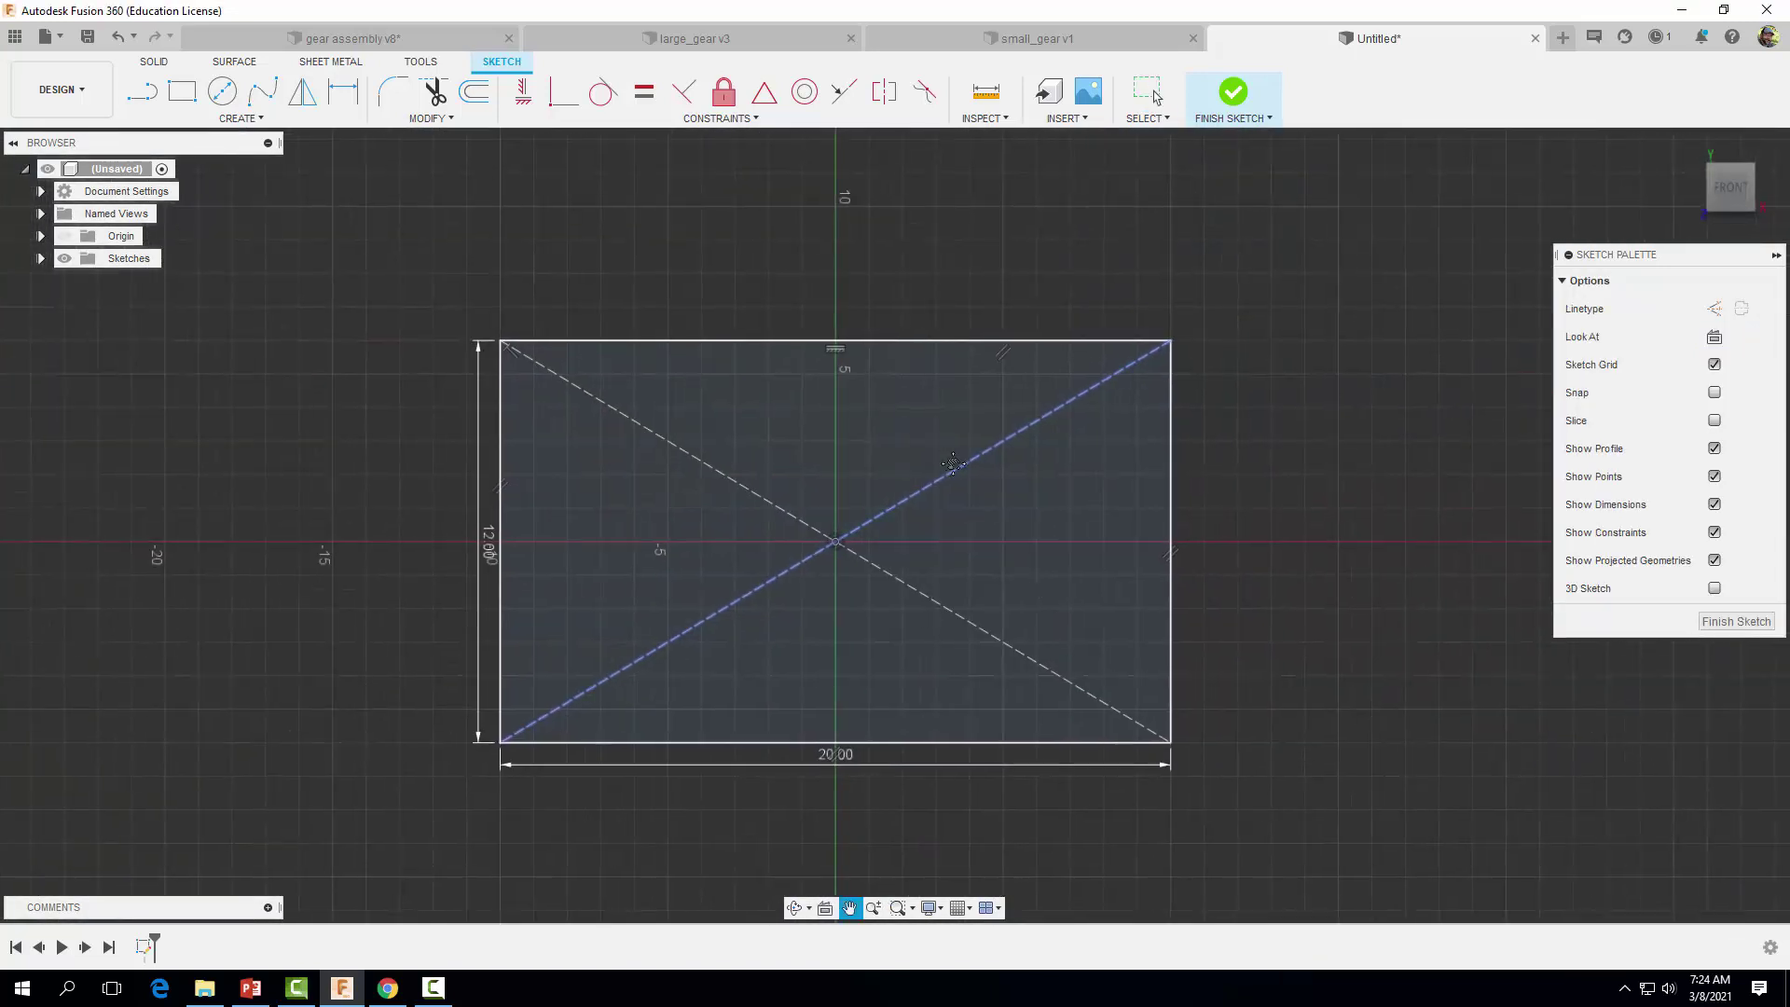
click(1227, 101)
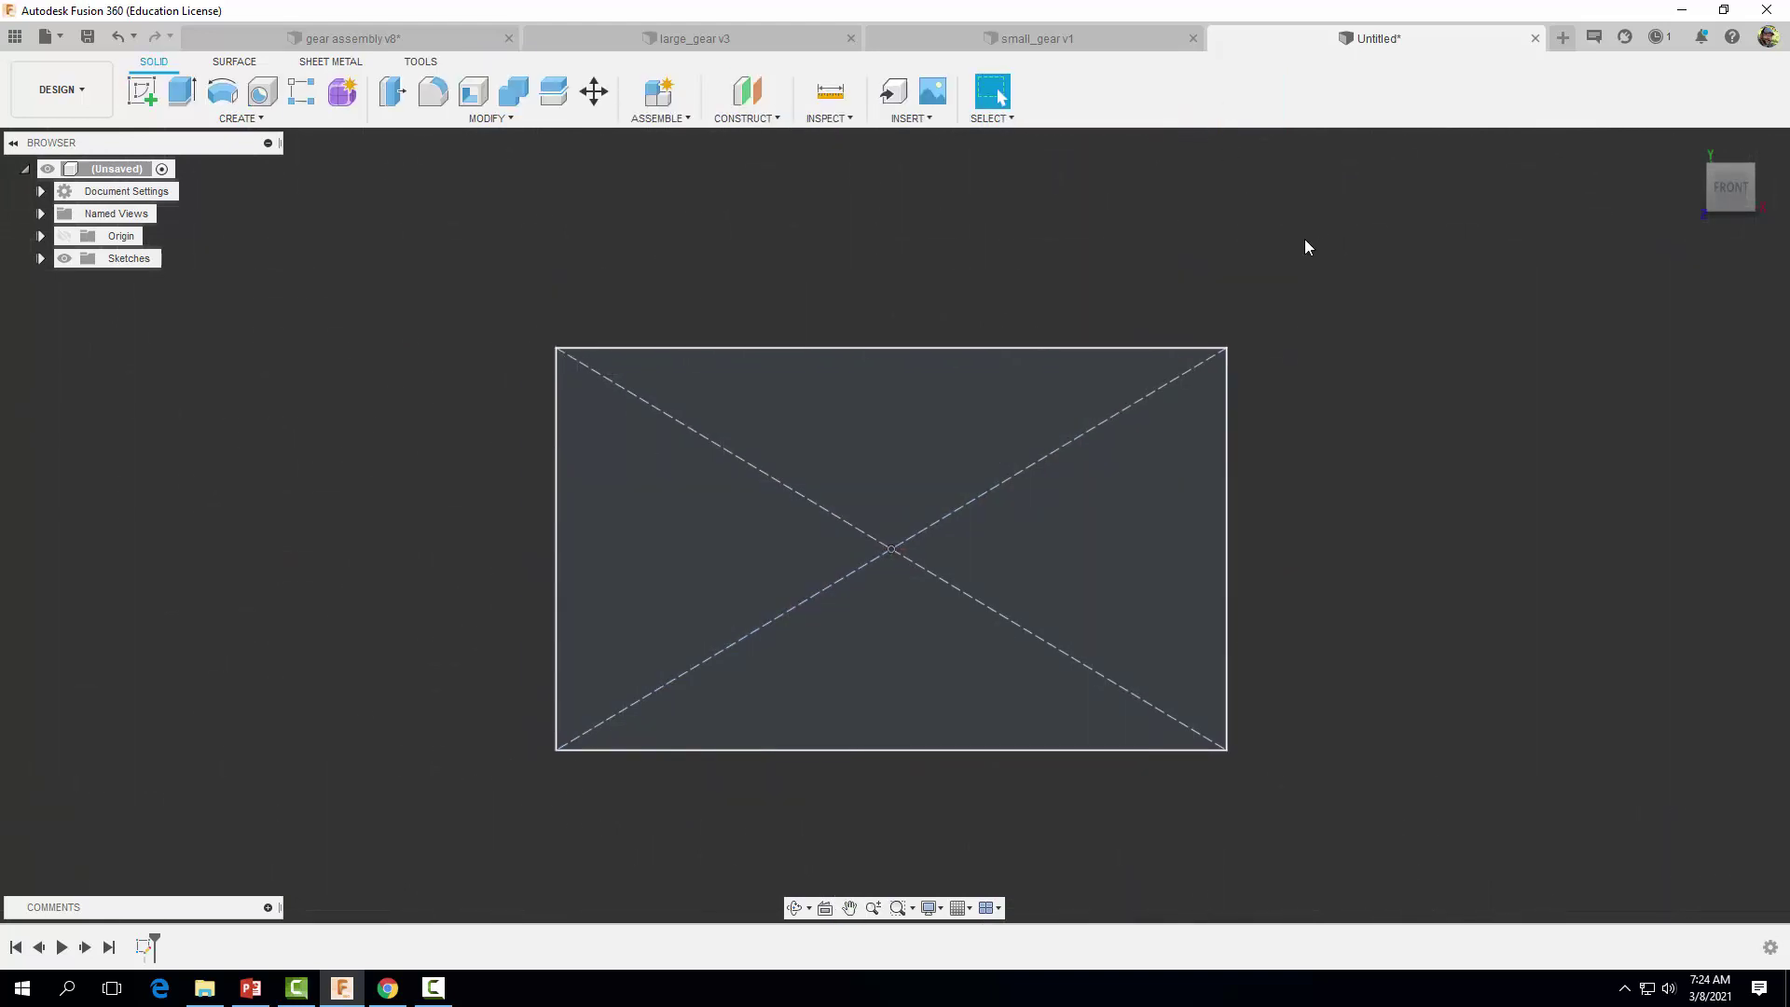
shift+middle_drag(1302, 243, 620, 165)
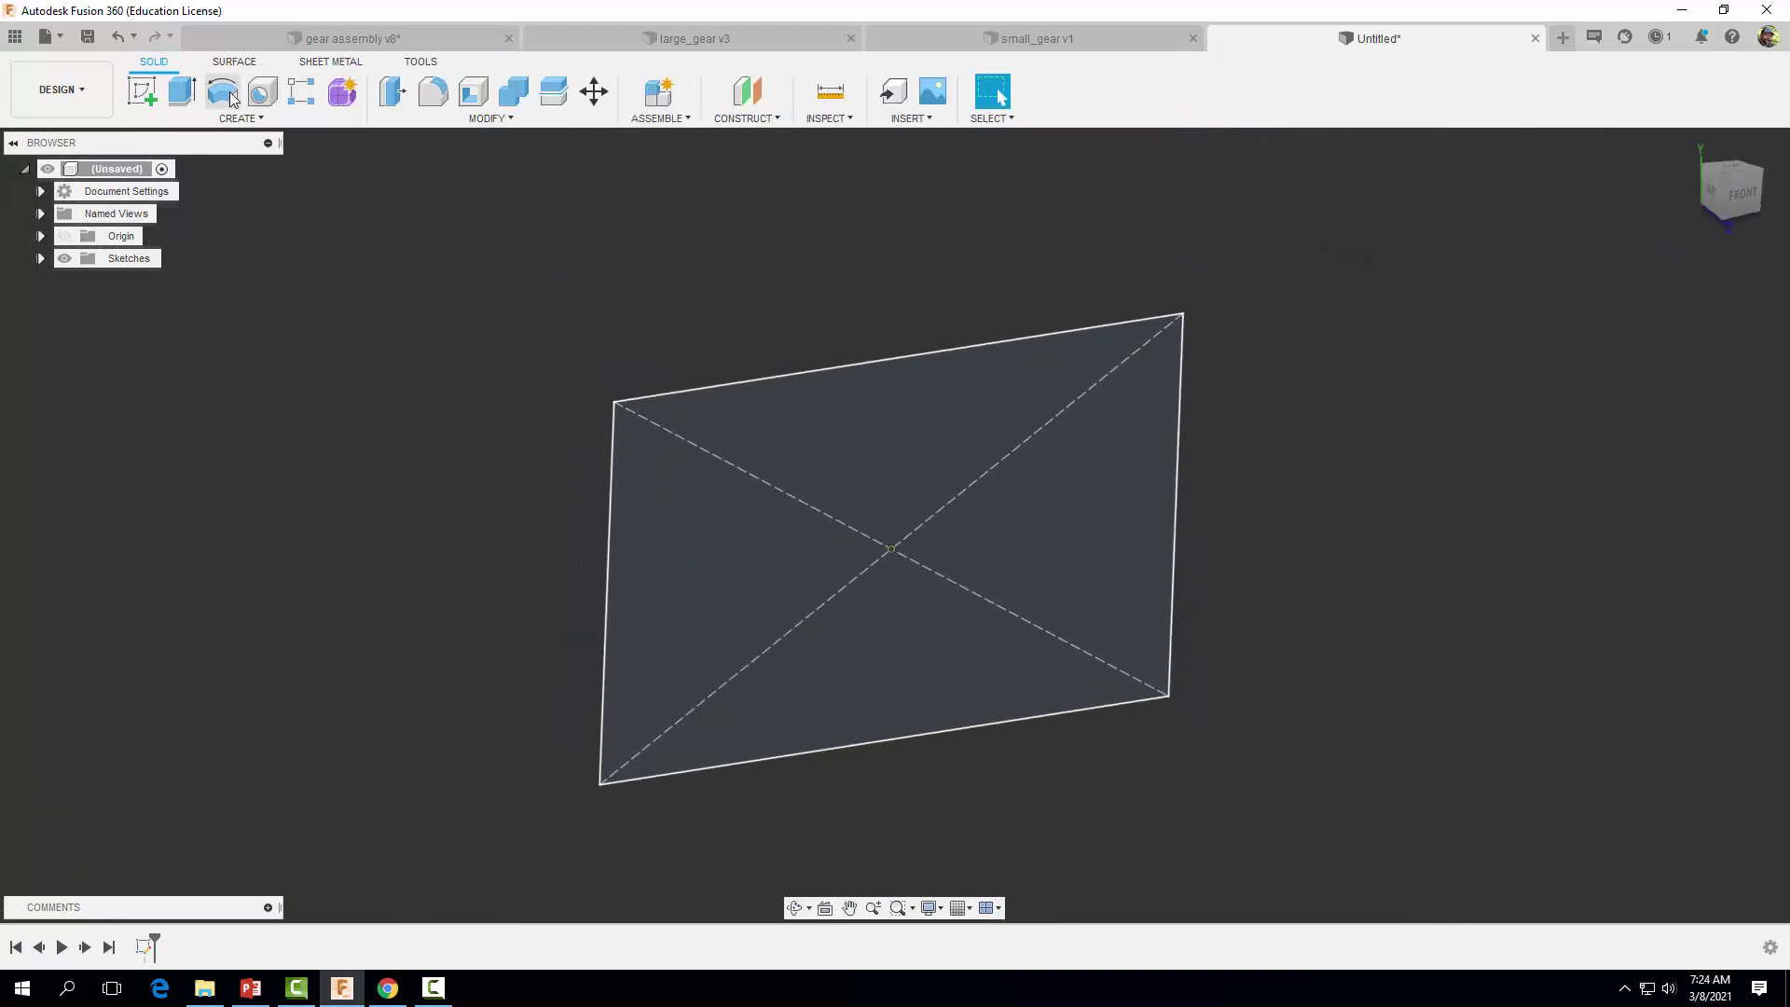
click(182, 91)
drag(901, 552, 911, 563)
text(1)
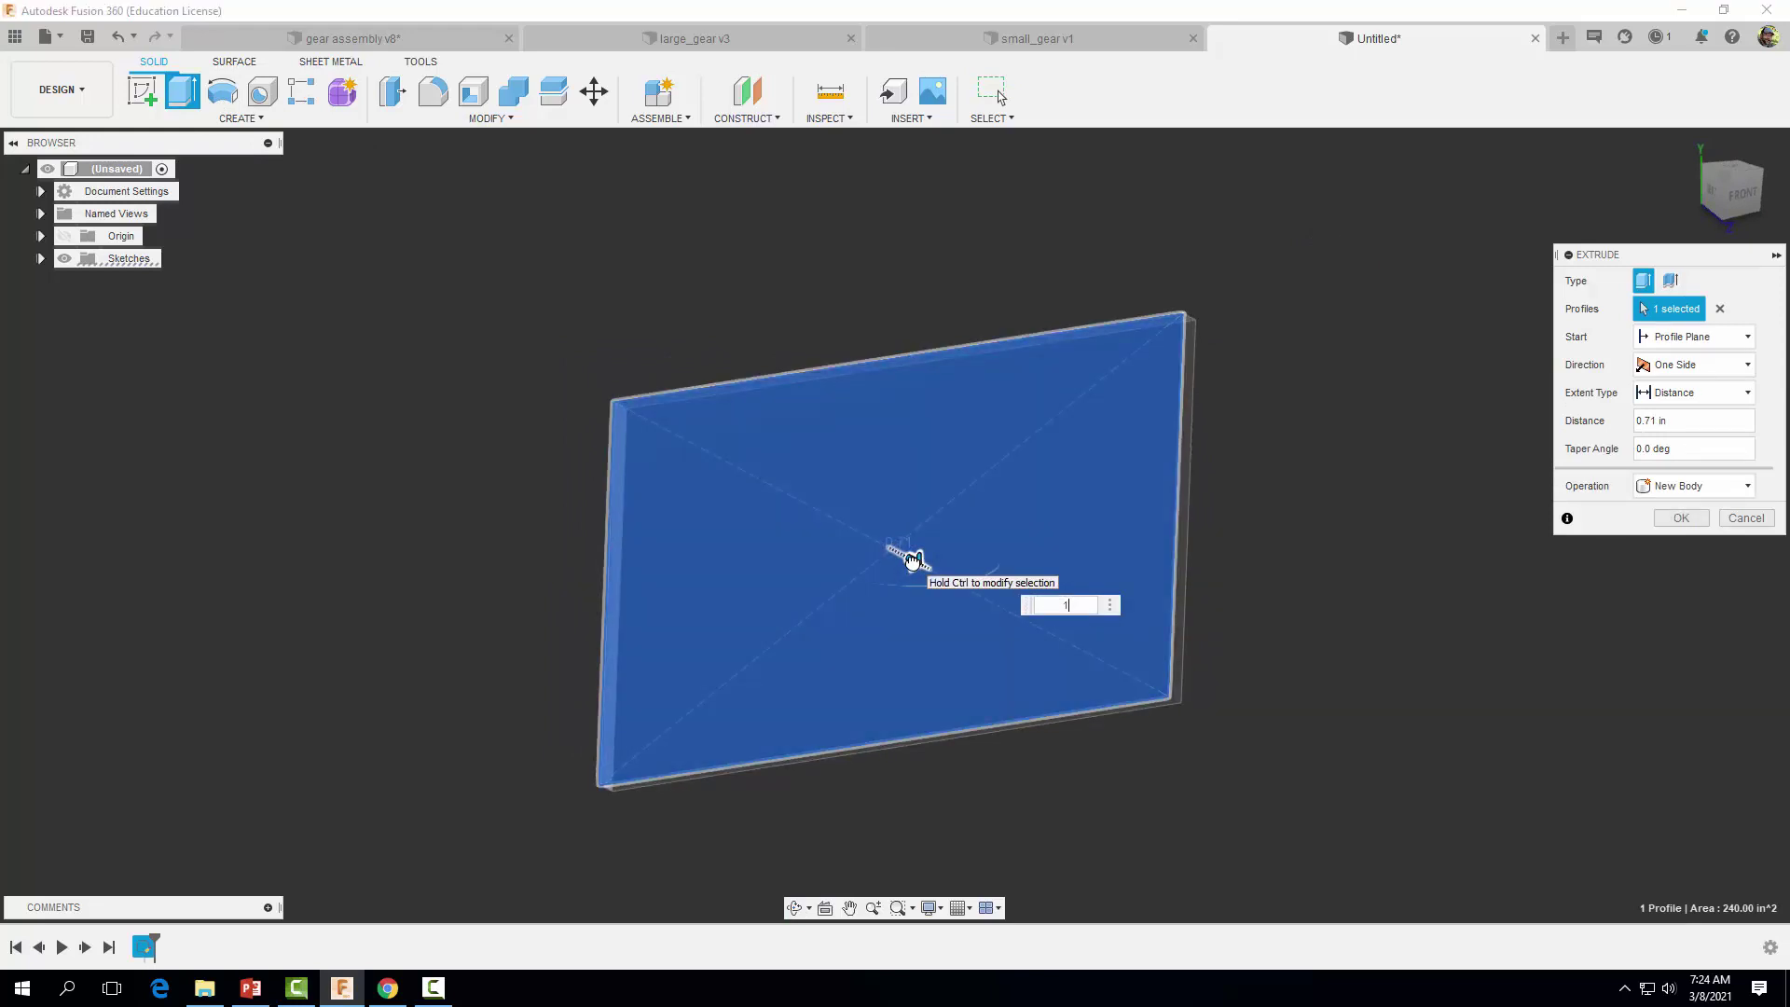
key(Return)
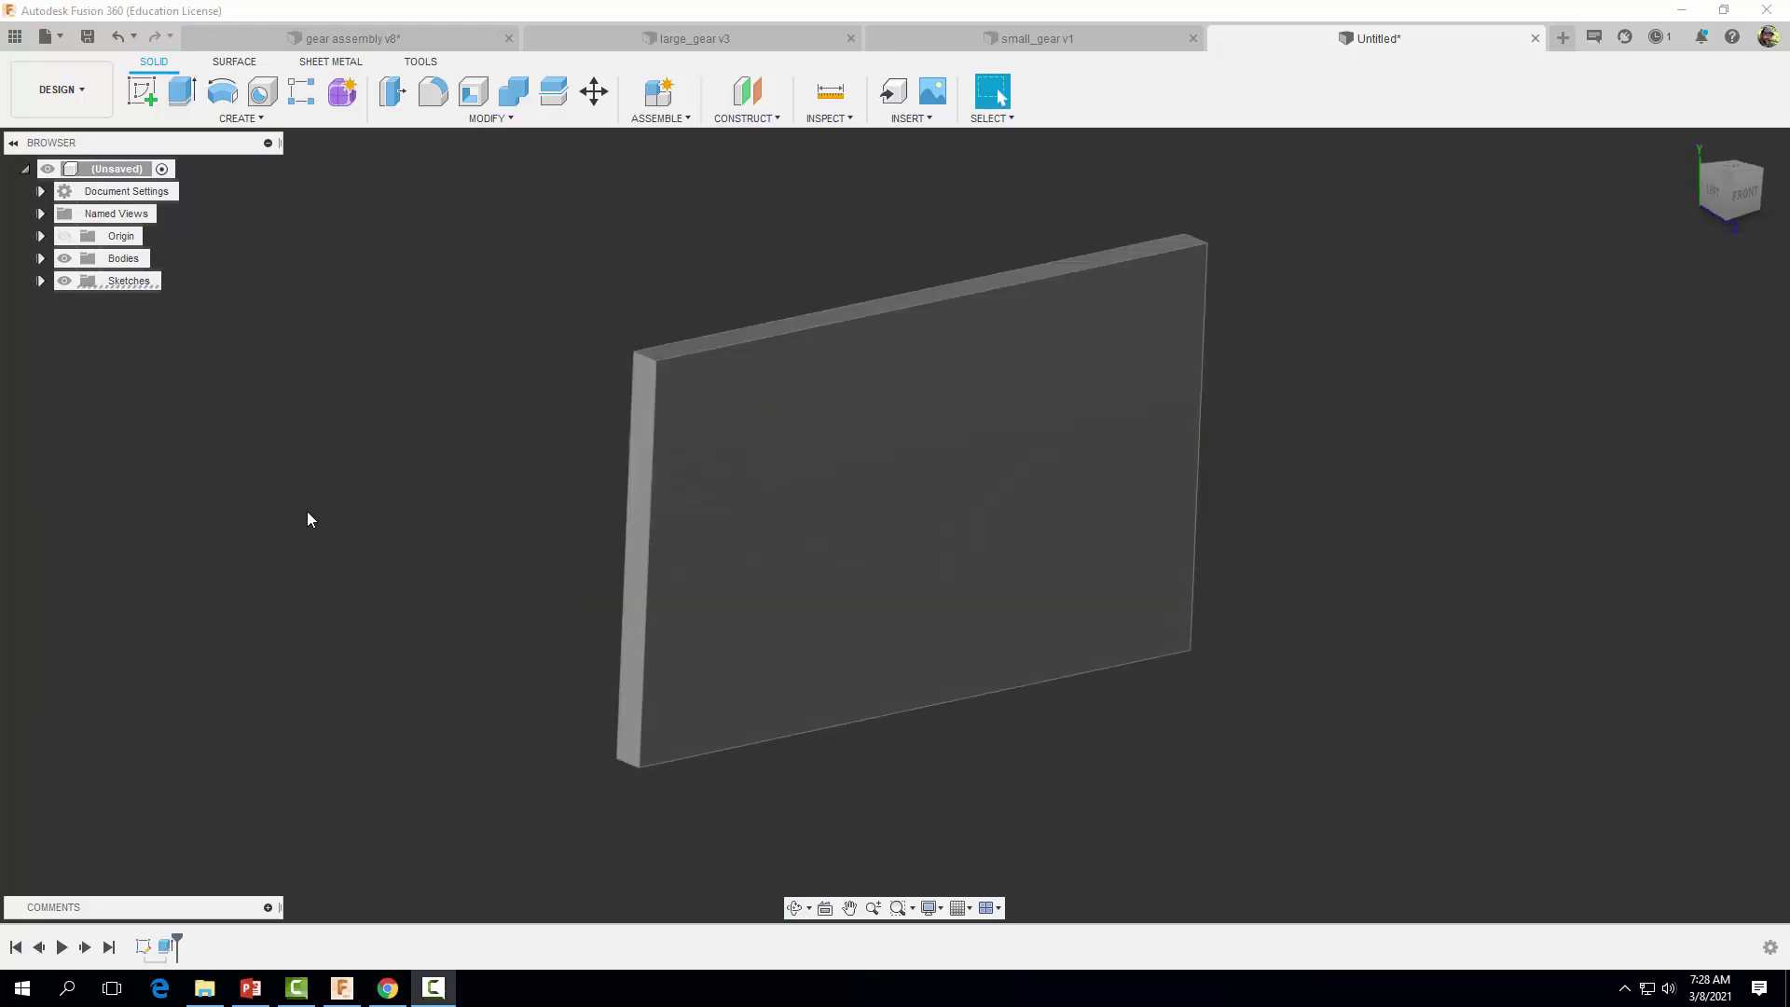
- Start a sketch on the plate's front face and draw a 0.99 in diameter circle about 6.9 in left of the origin, level with it
click(138, 93)
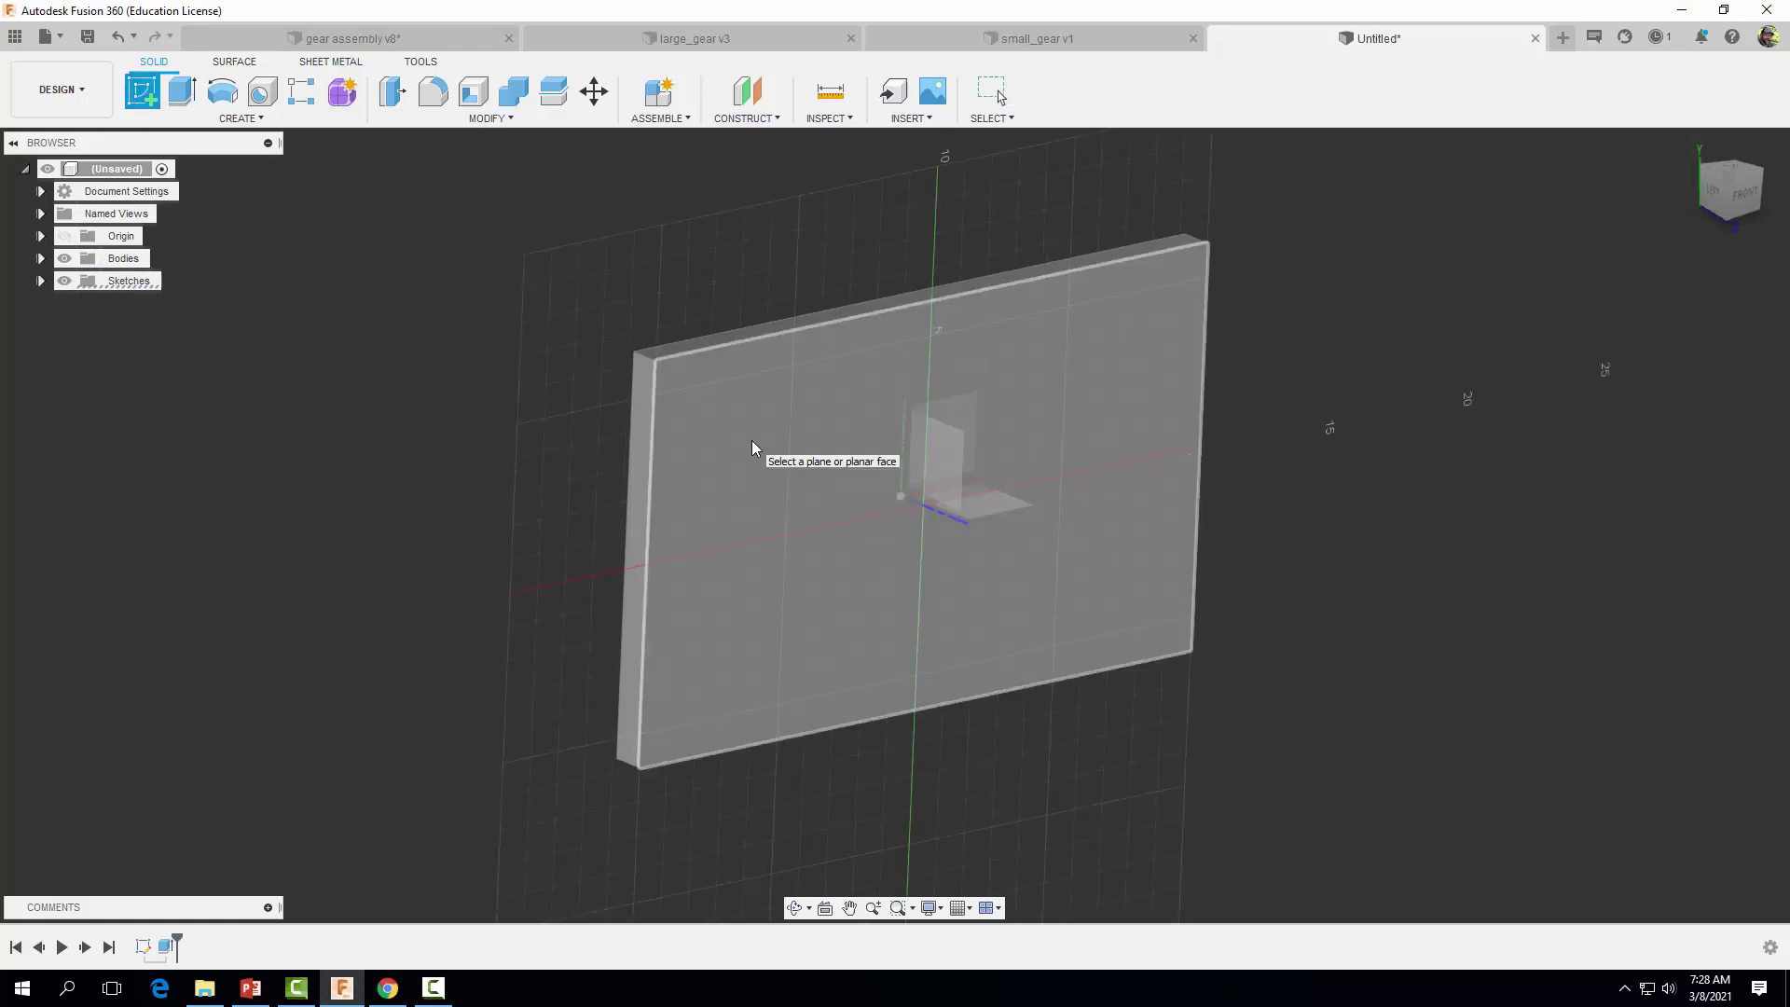
click(751, 440)
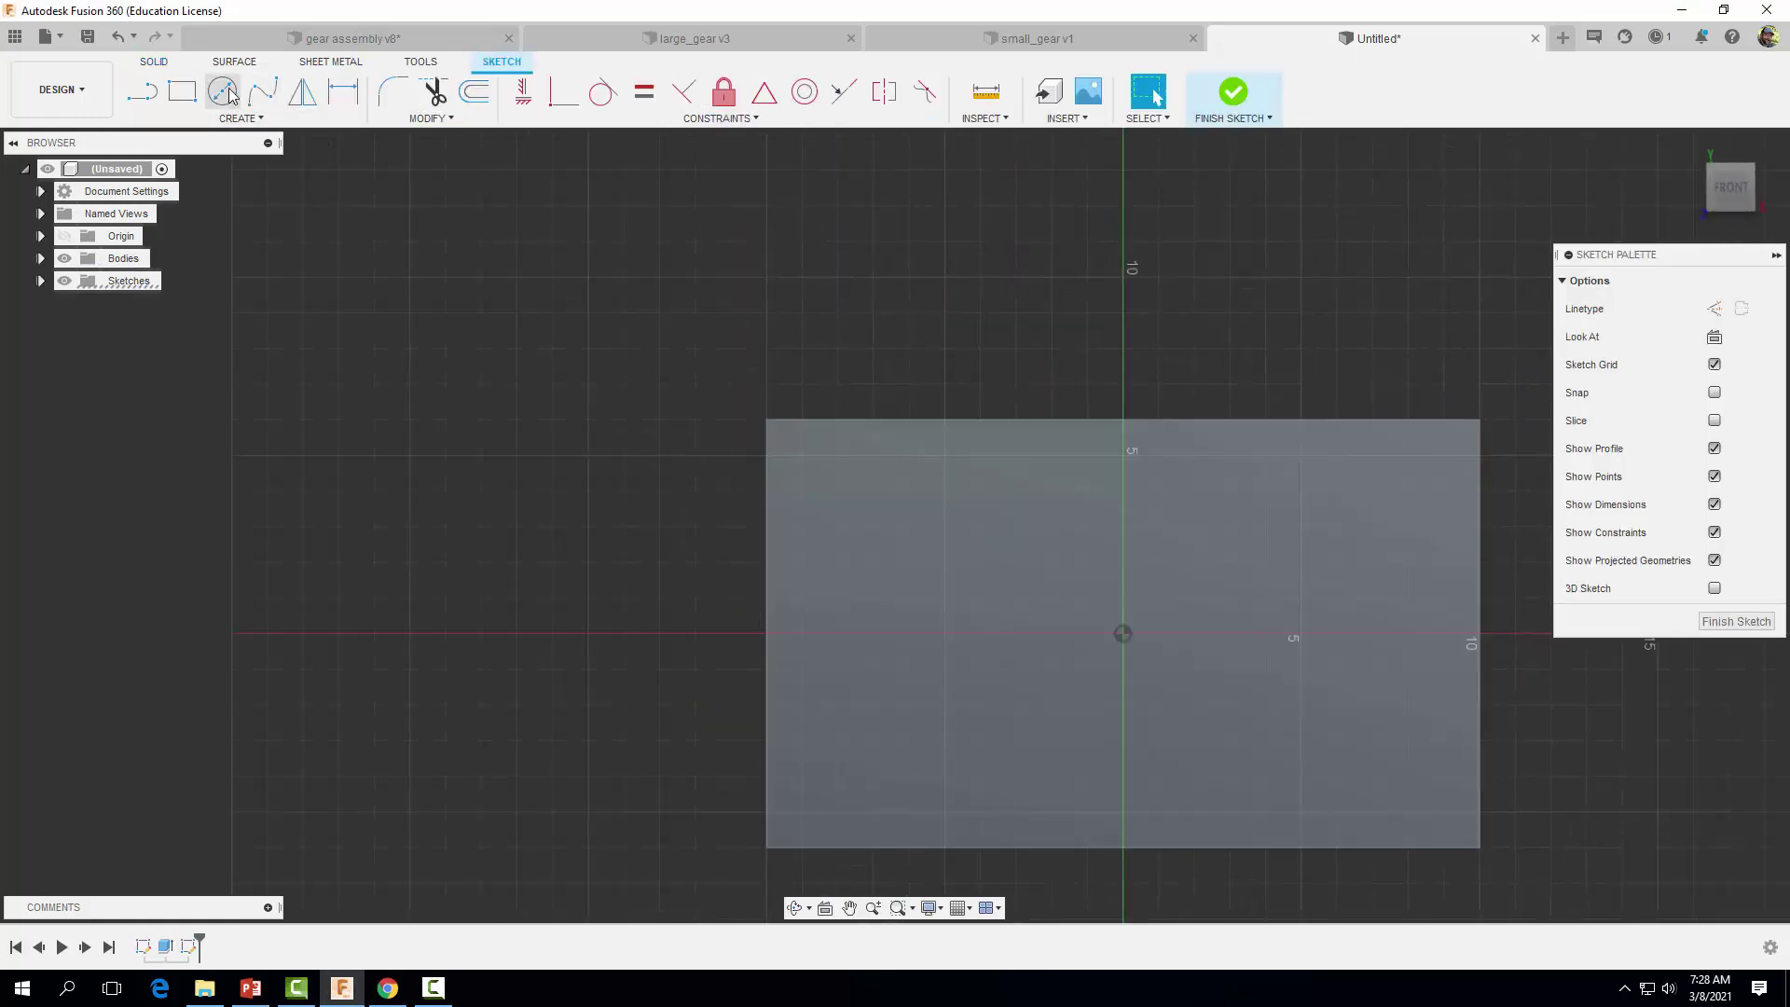
click(222, 90)
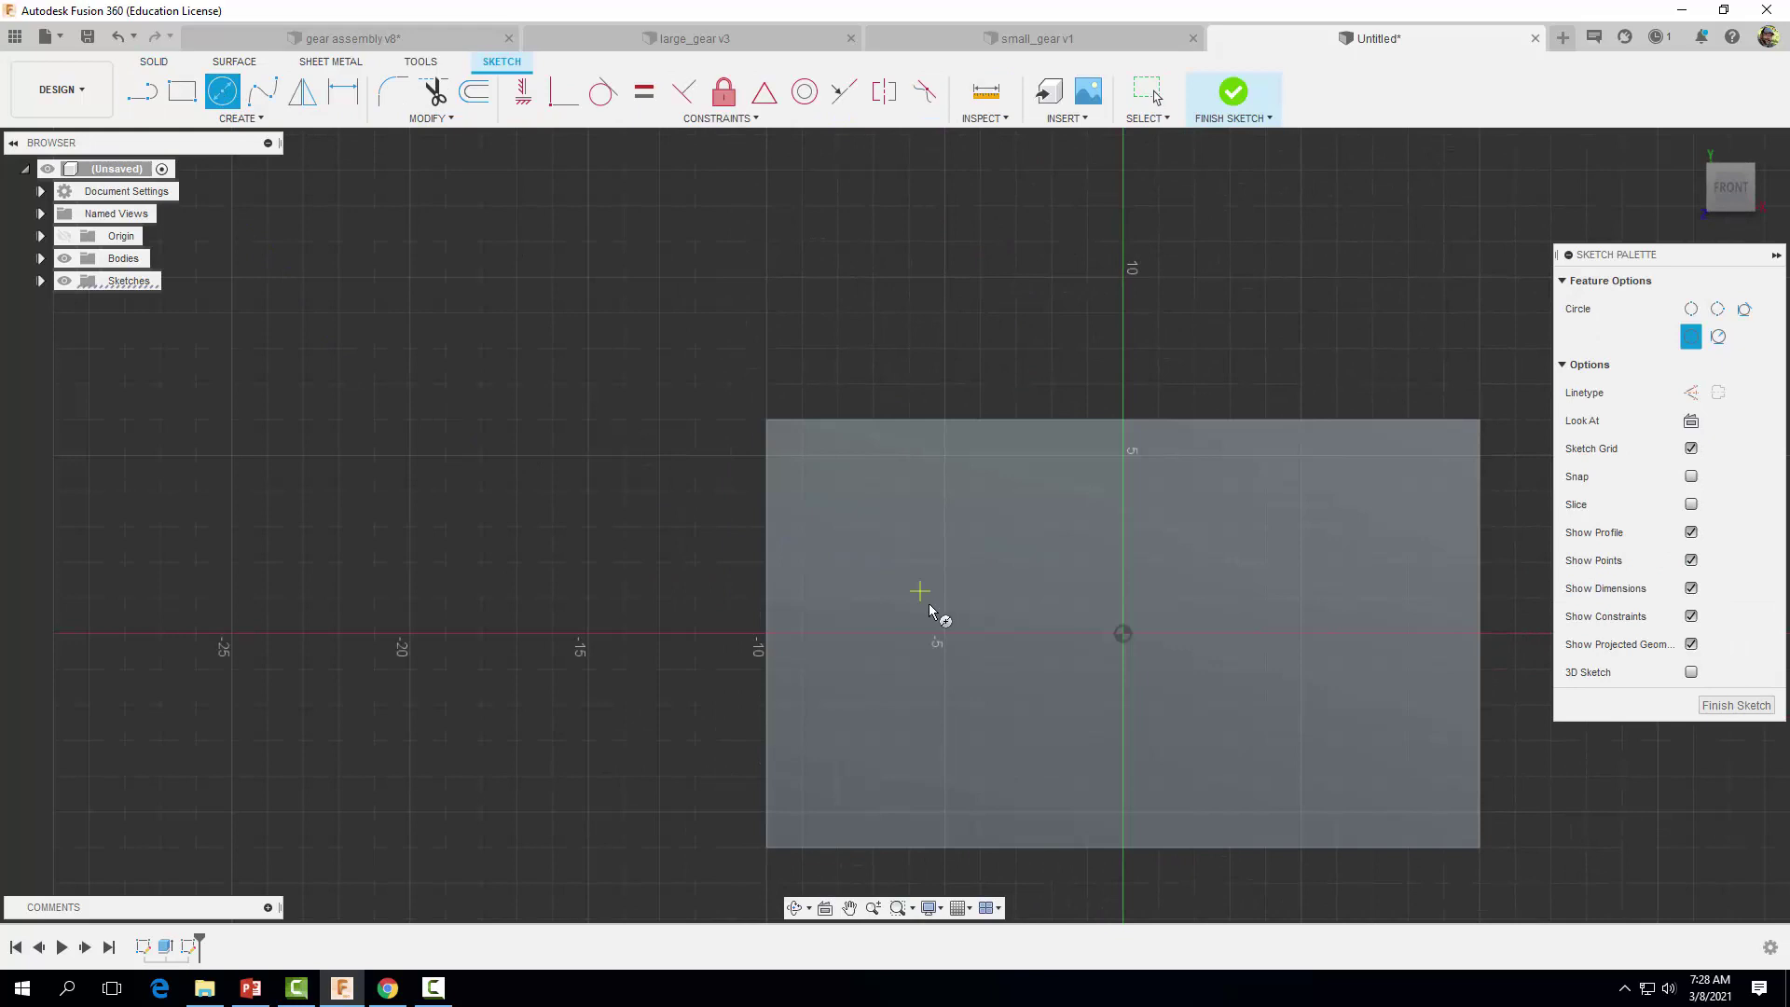
scroll(933, 608, up, 1)
middle_drag(953, 641, 717, 551)
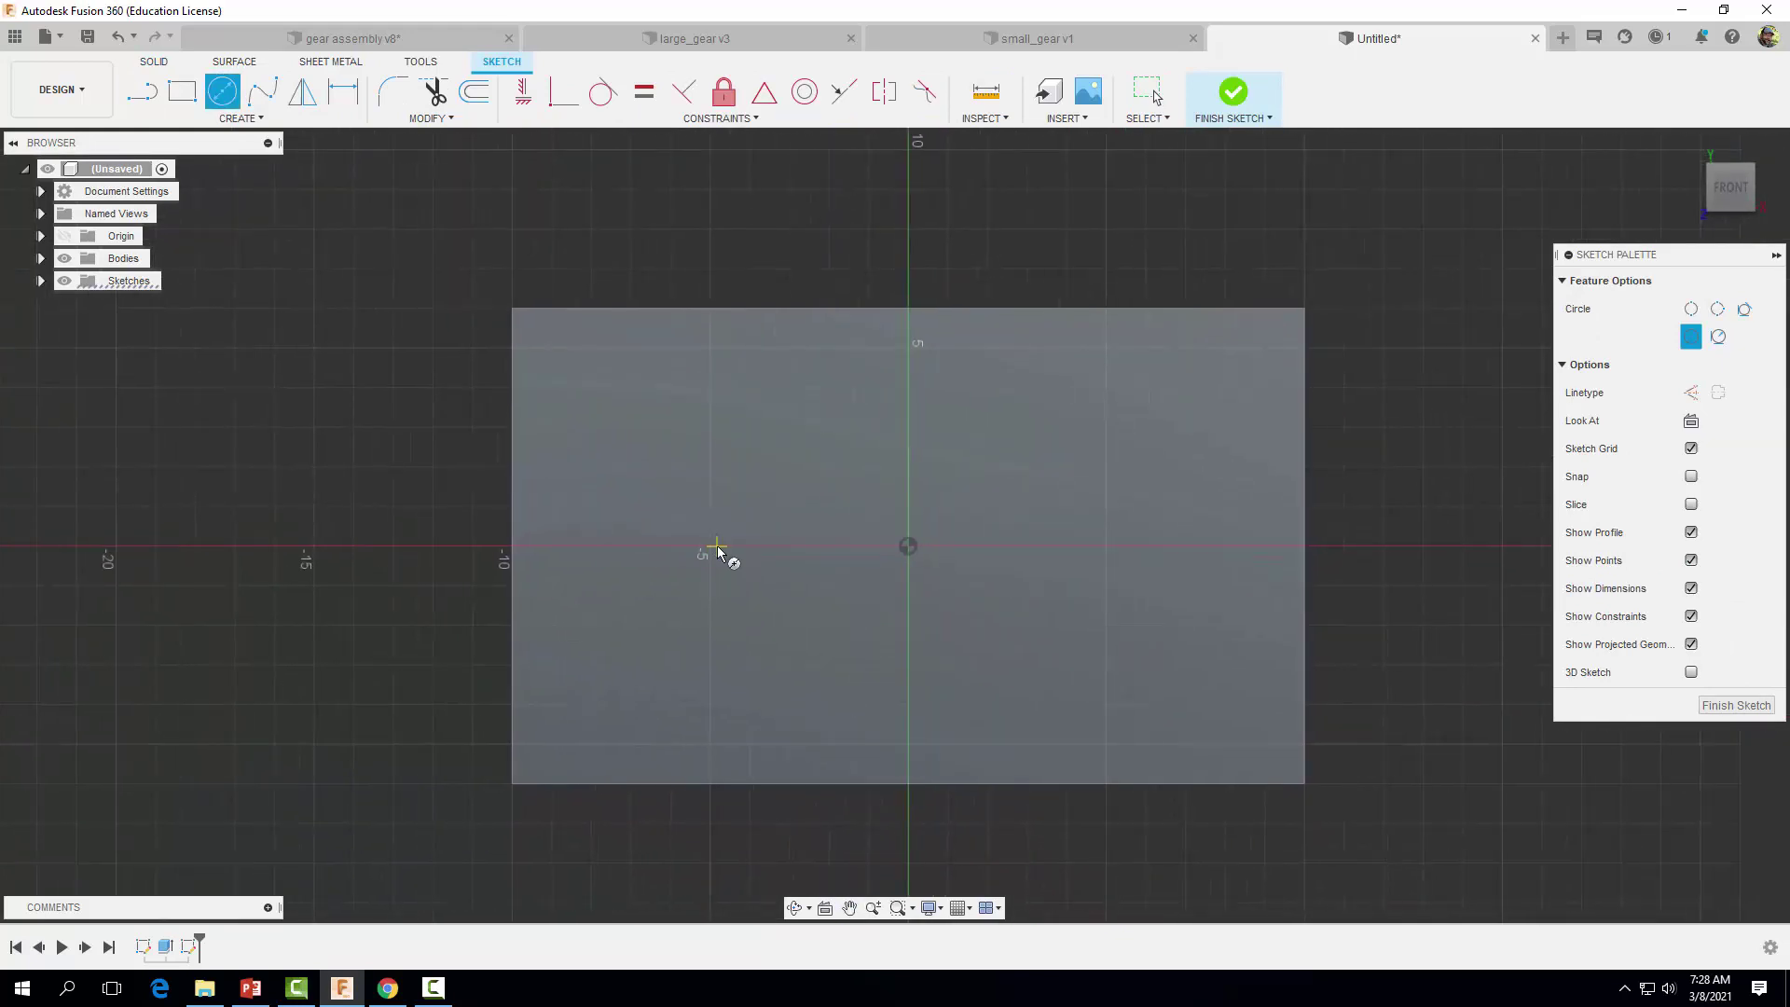
click(910, 547)
click(634, 546)
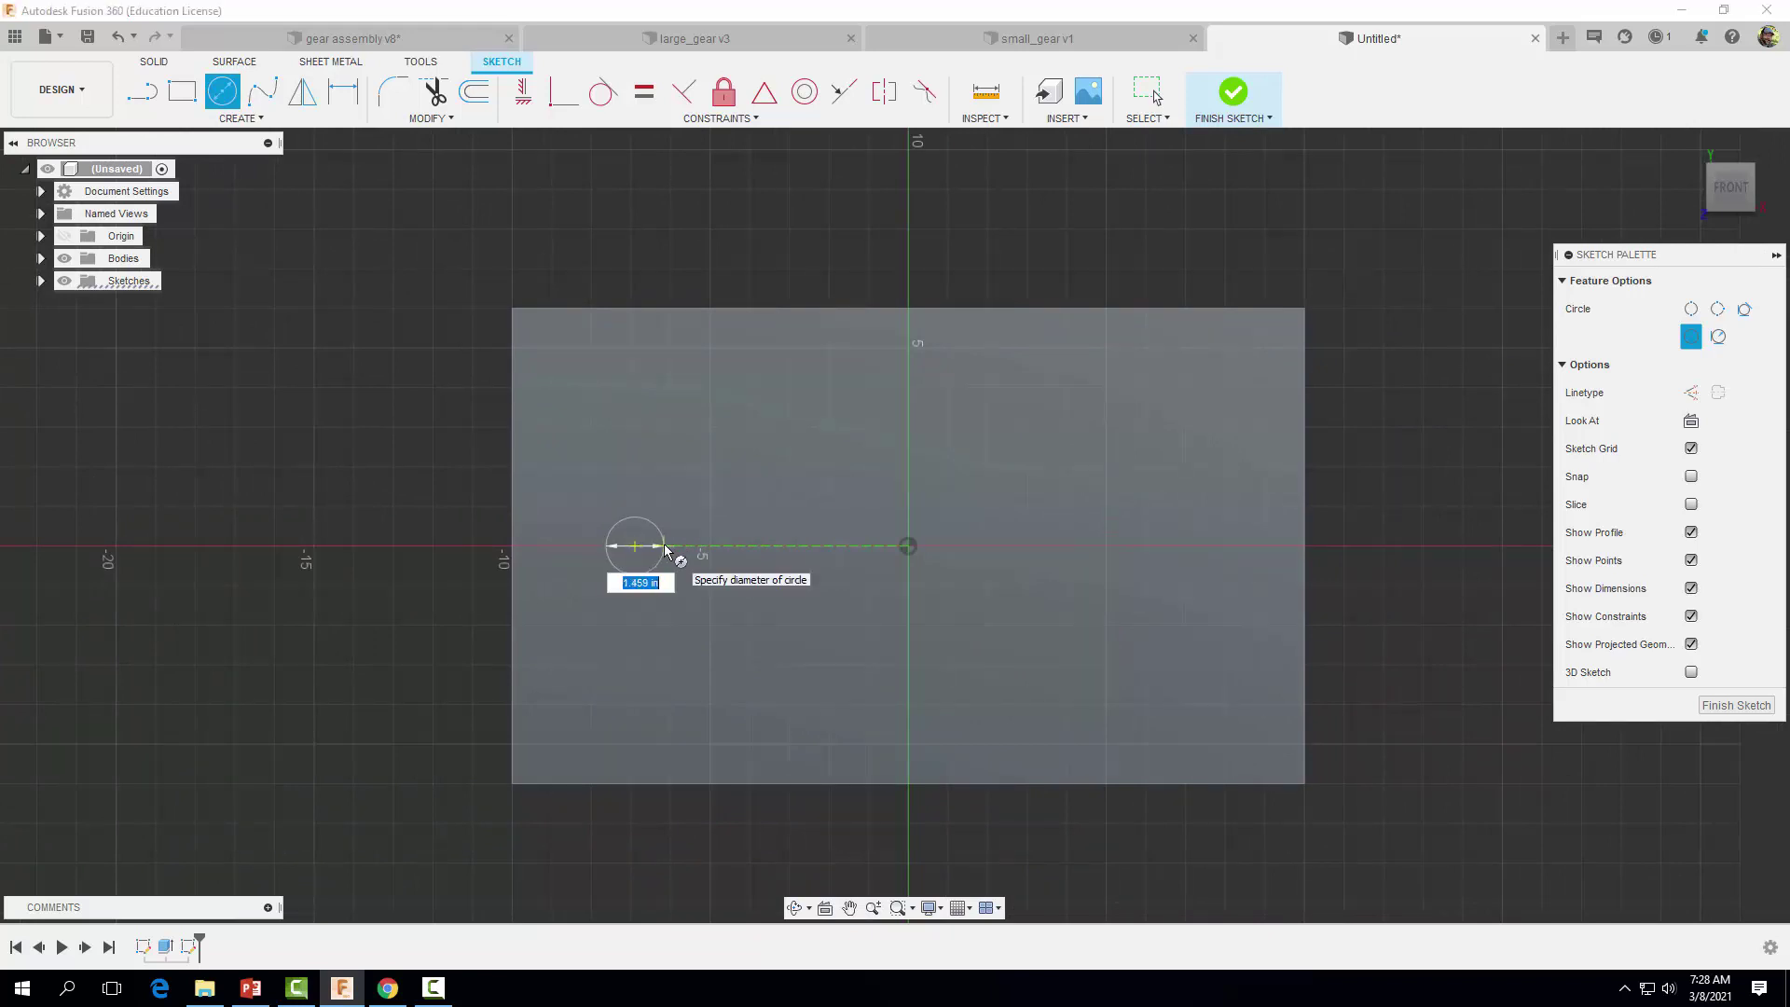
text(.99)
key(Return)
key(Escape)
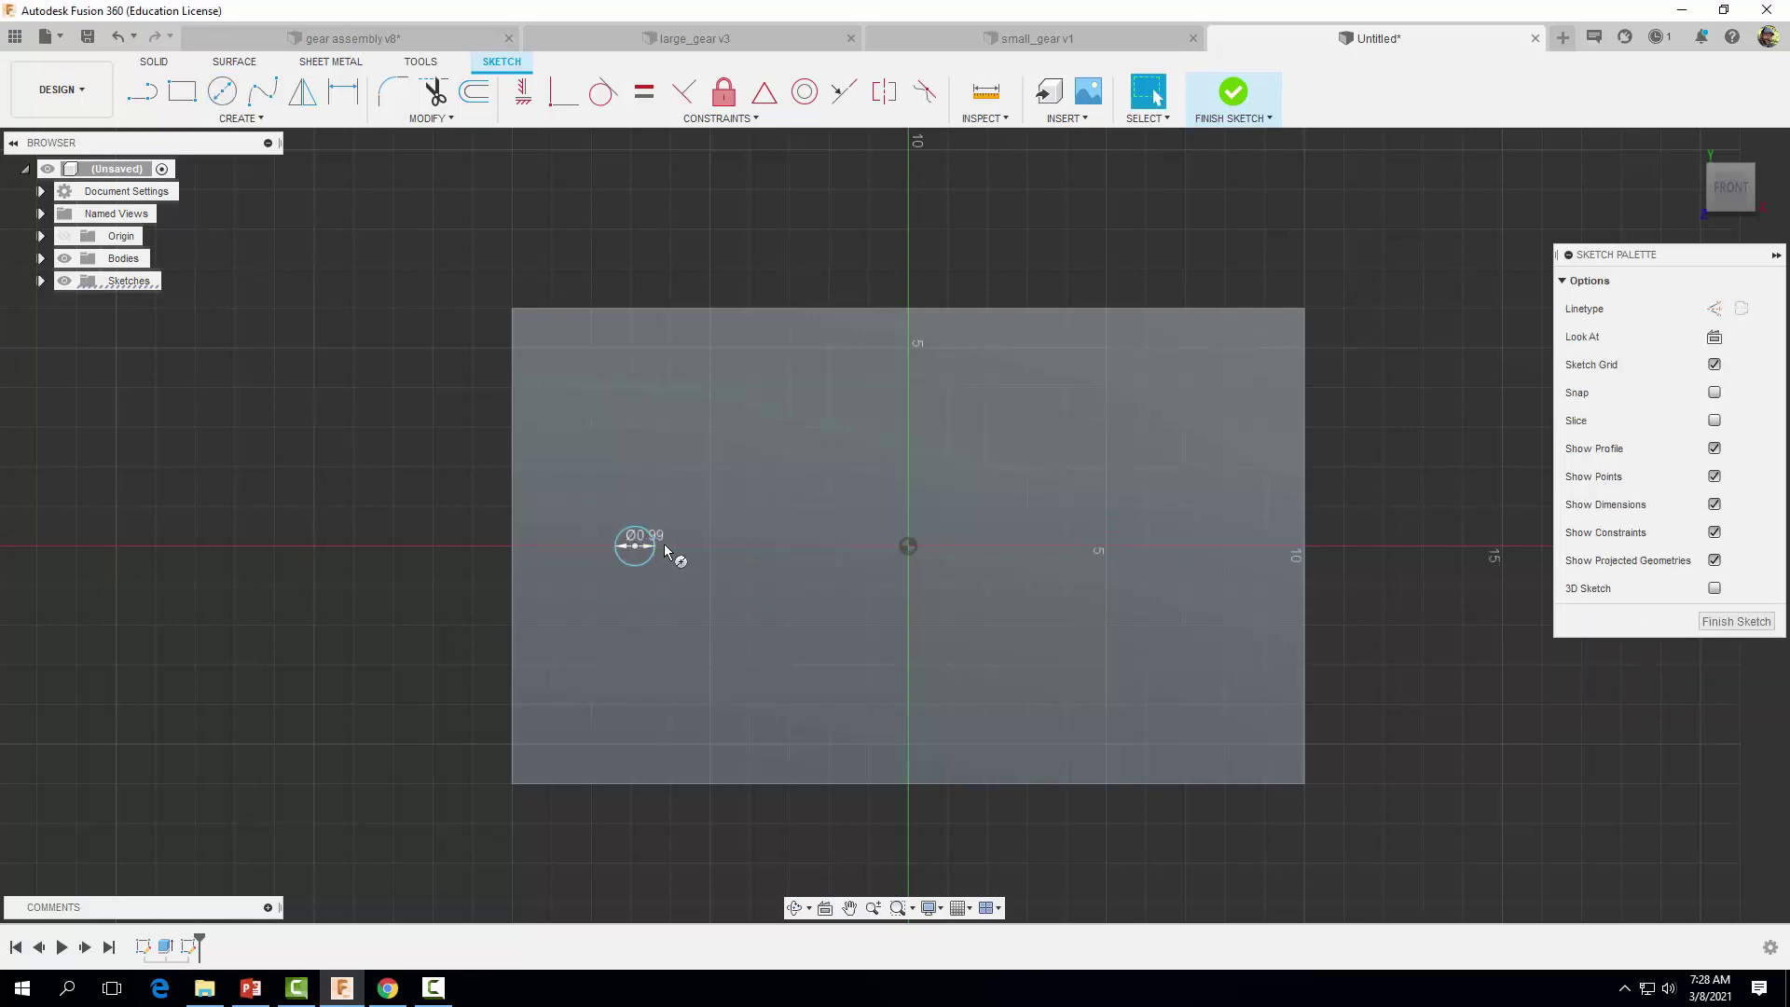
- Dimension the circle's center 5 in from the plate's left edge and 6 in from its top edge
click(344, 96)
click(636, 552)
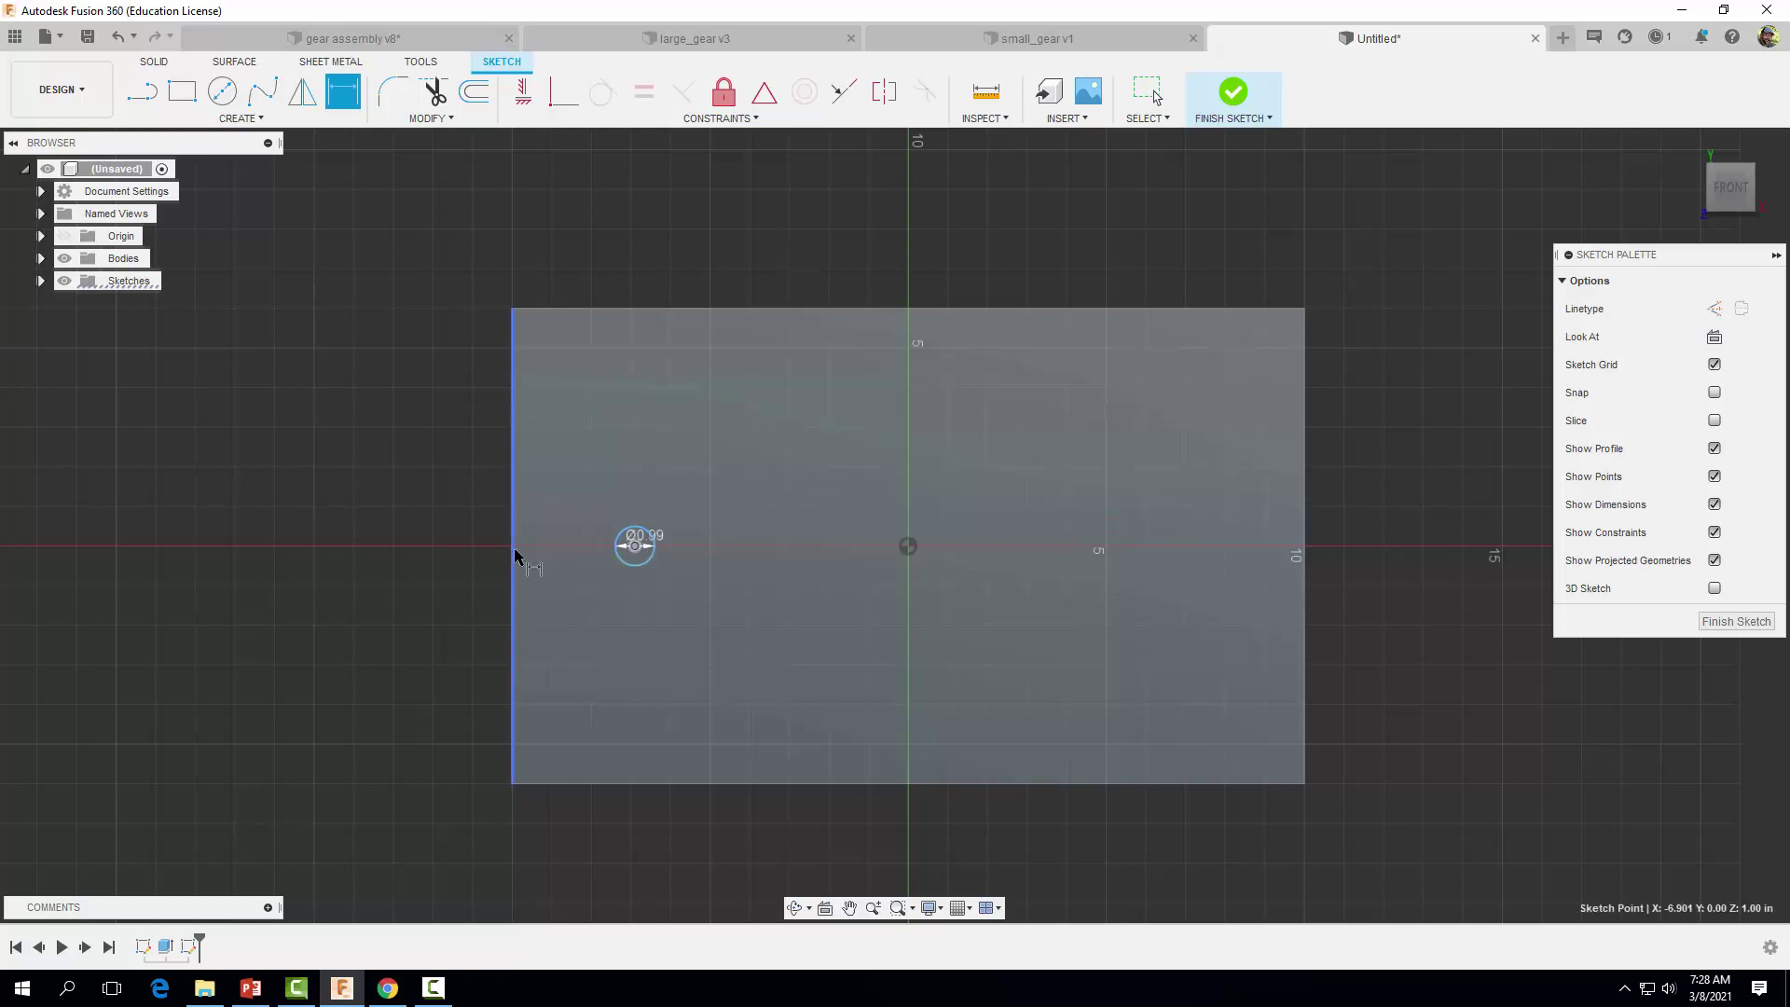
click(512, 556)
click(560, 578)
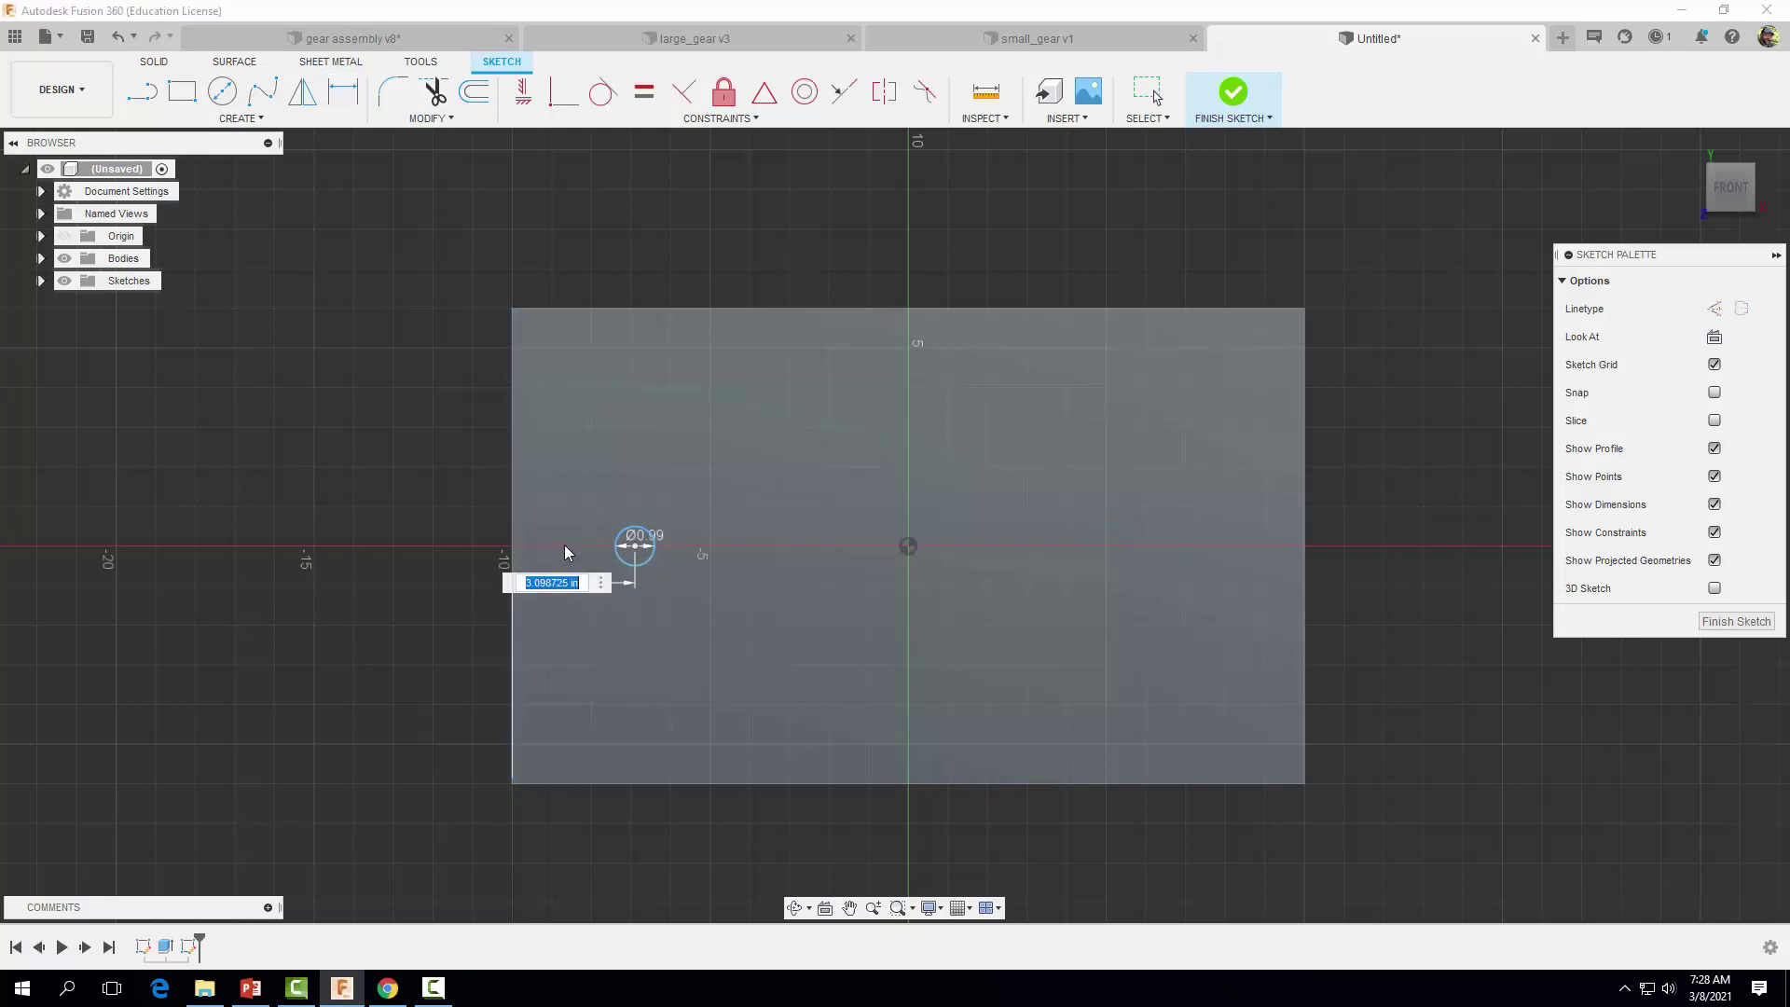
text(5)
key(Return)
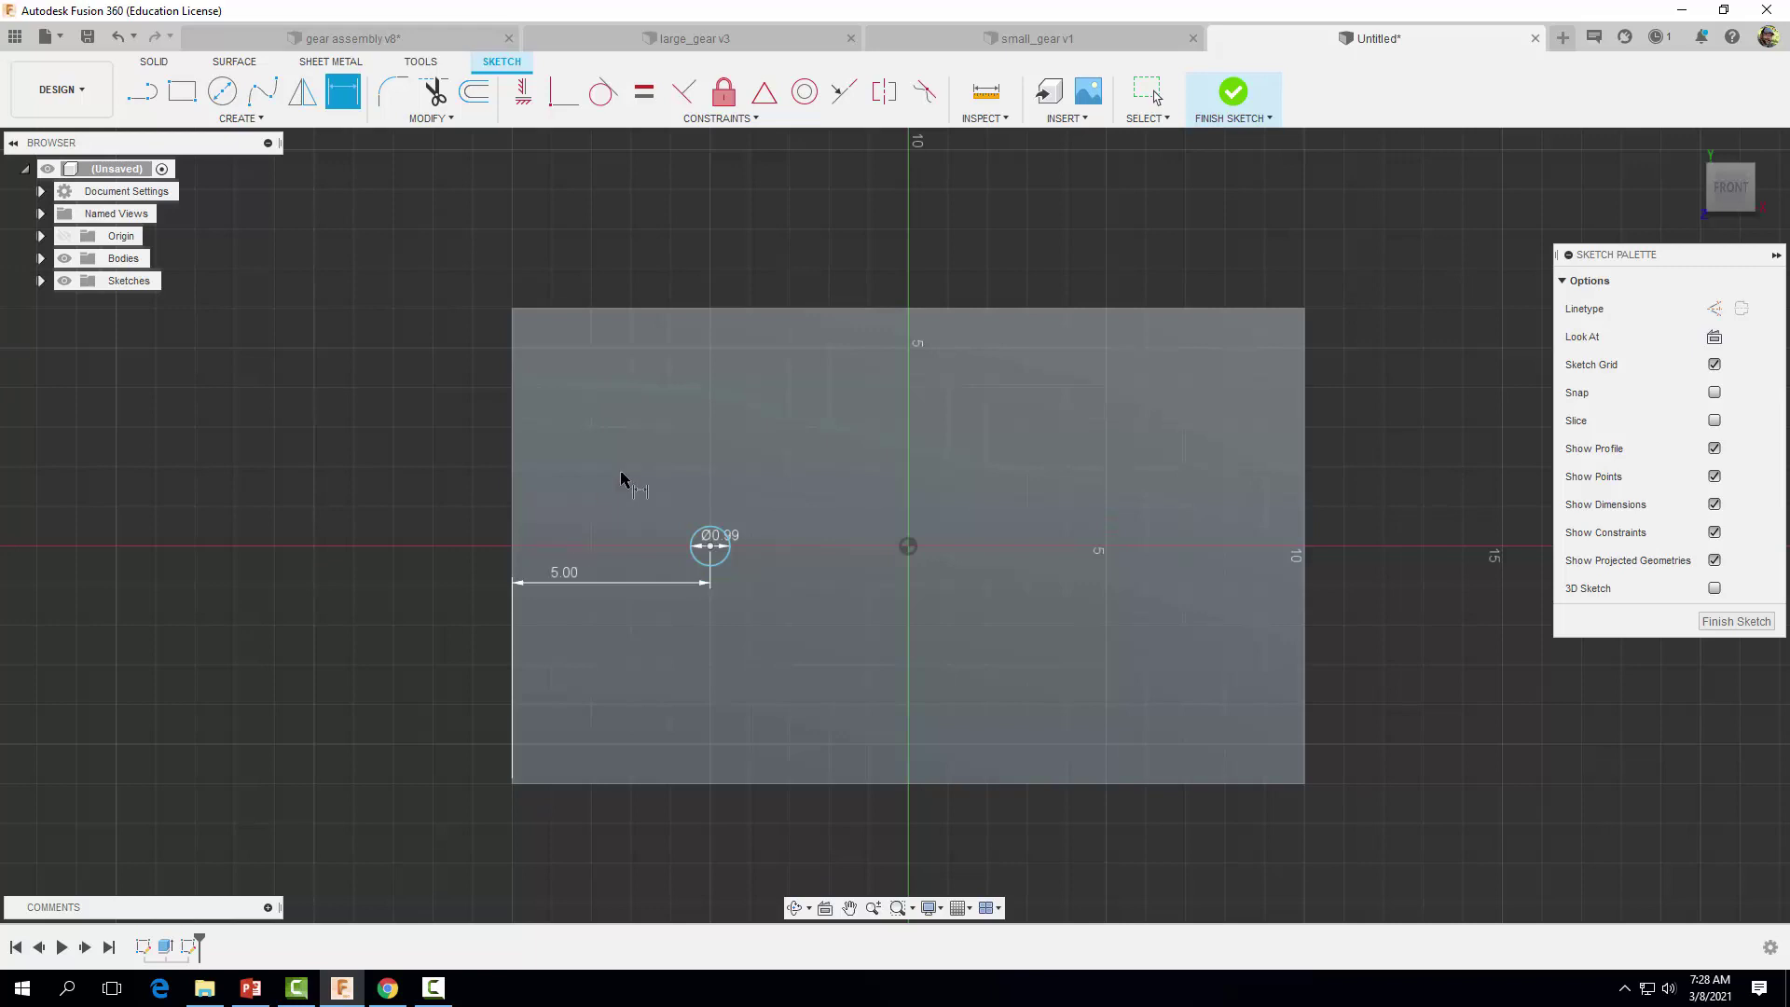
click(710, 545)
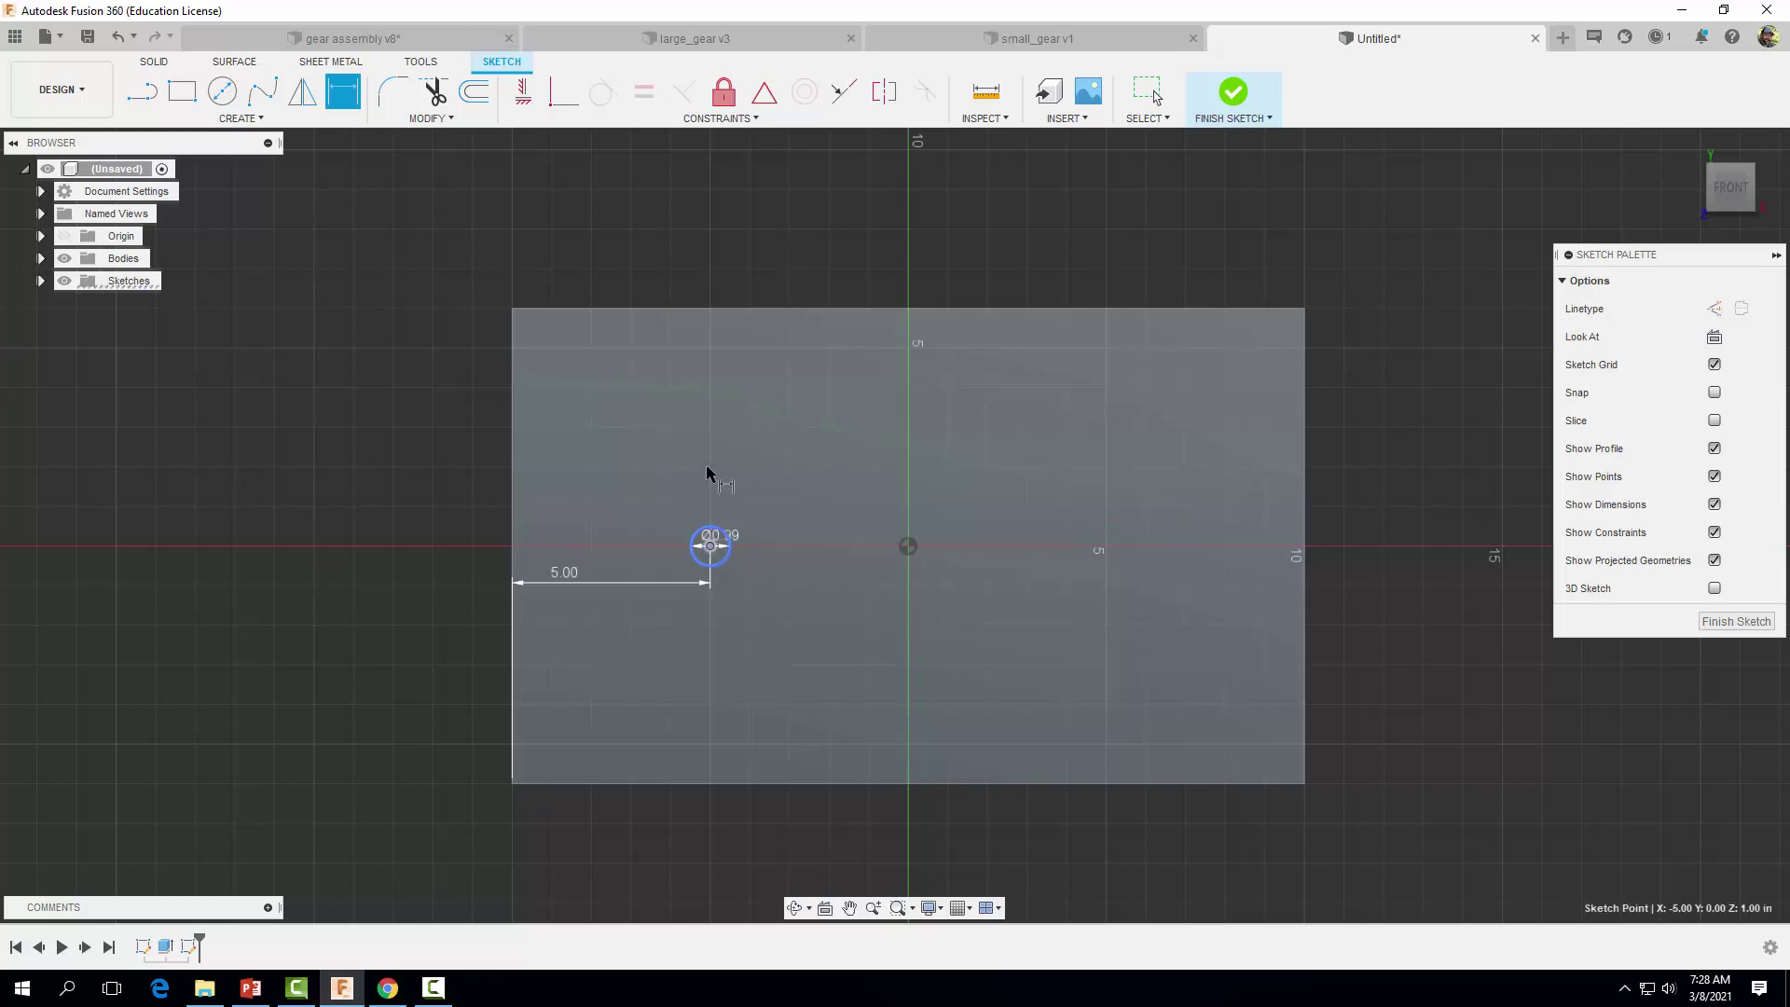
click(698, 310)
click(442, 409)
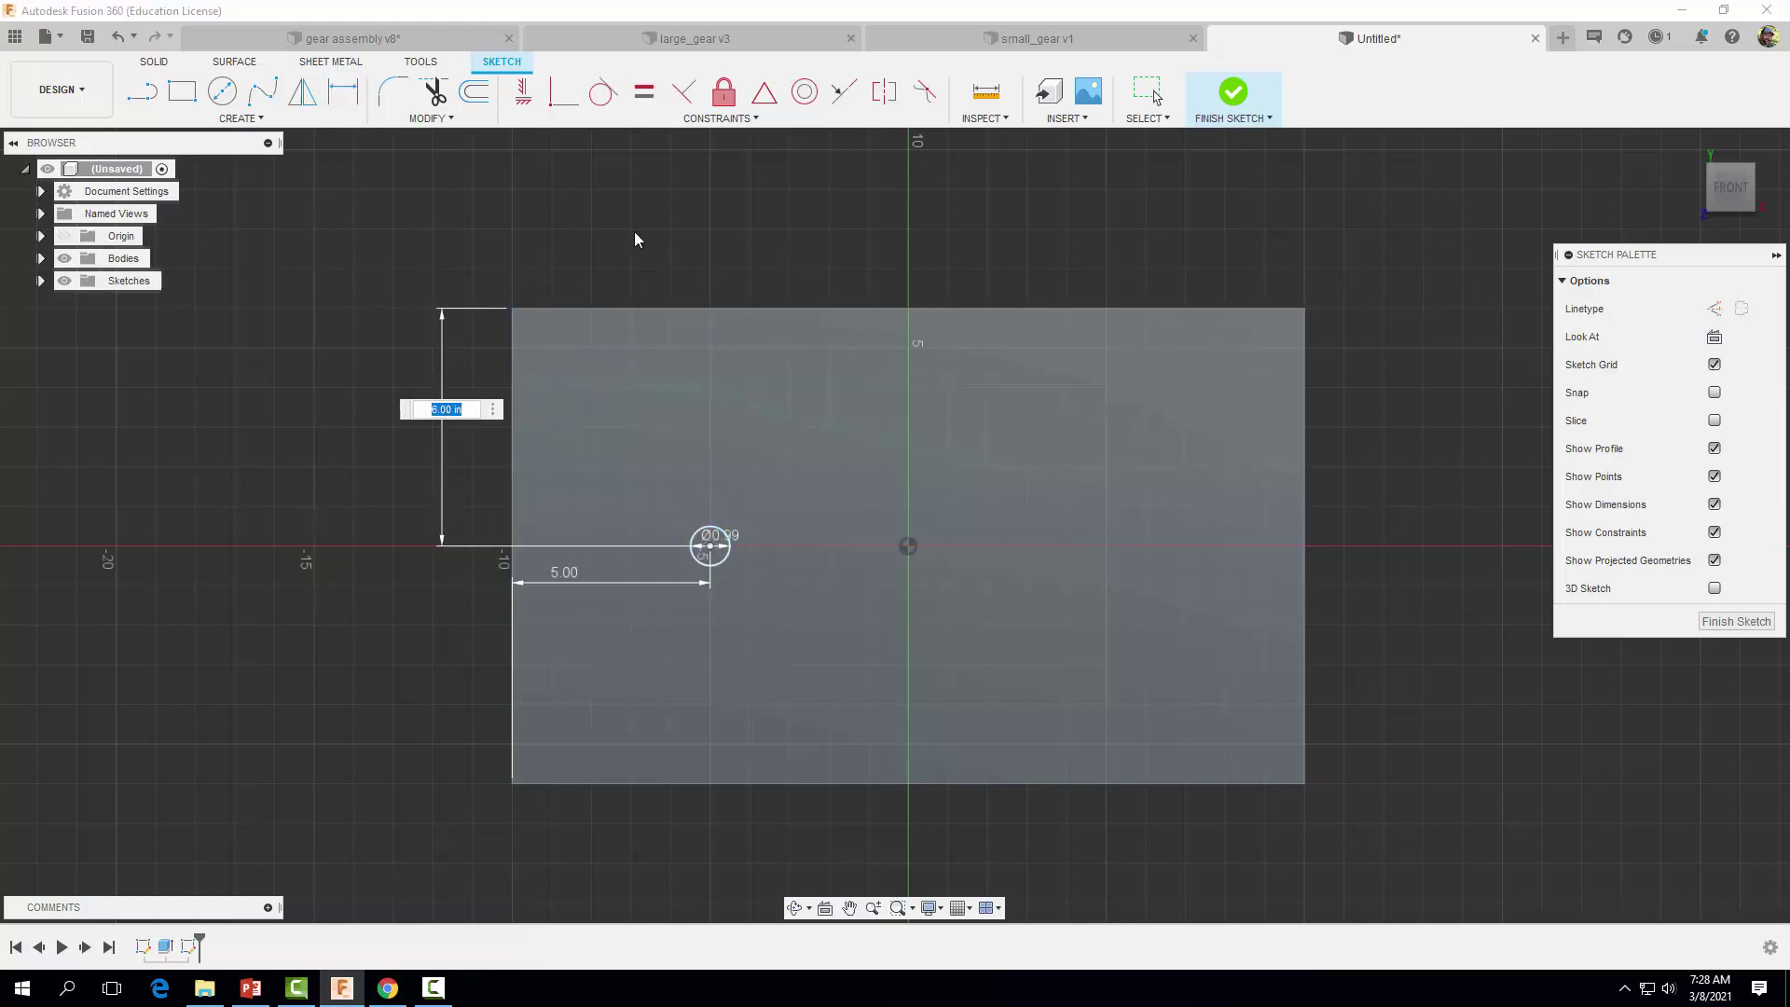
key(Return)
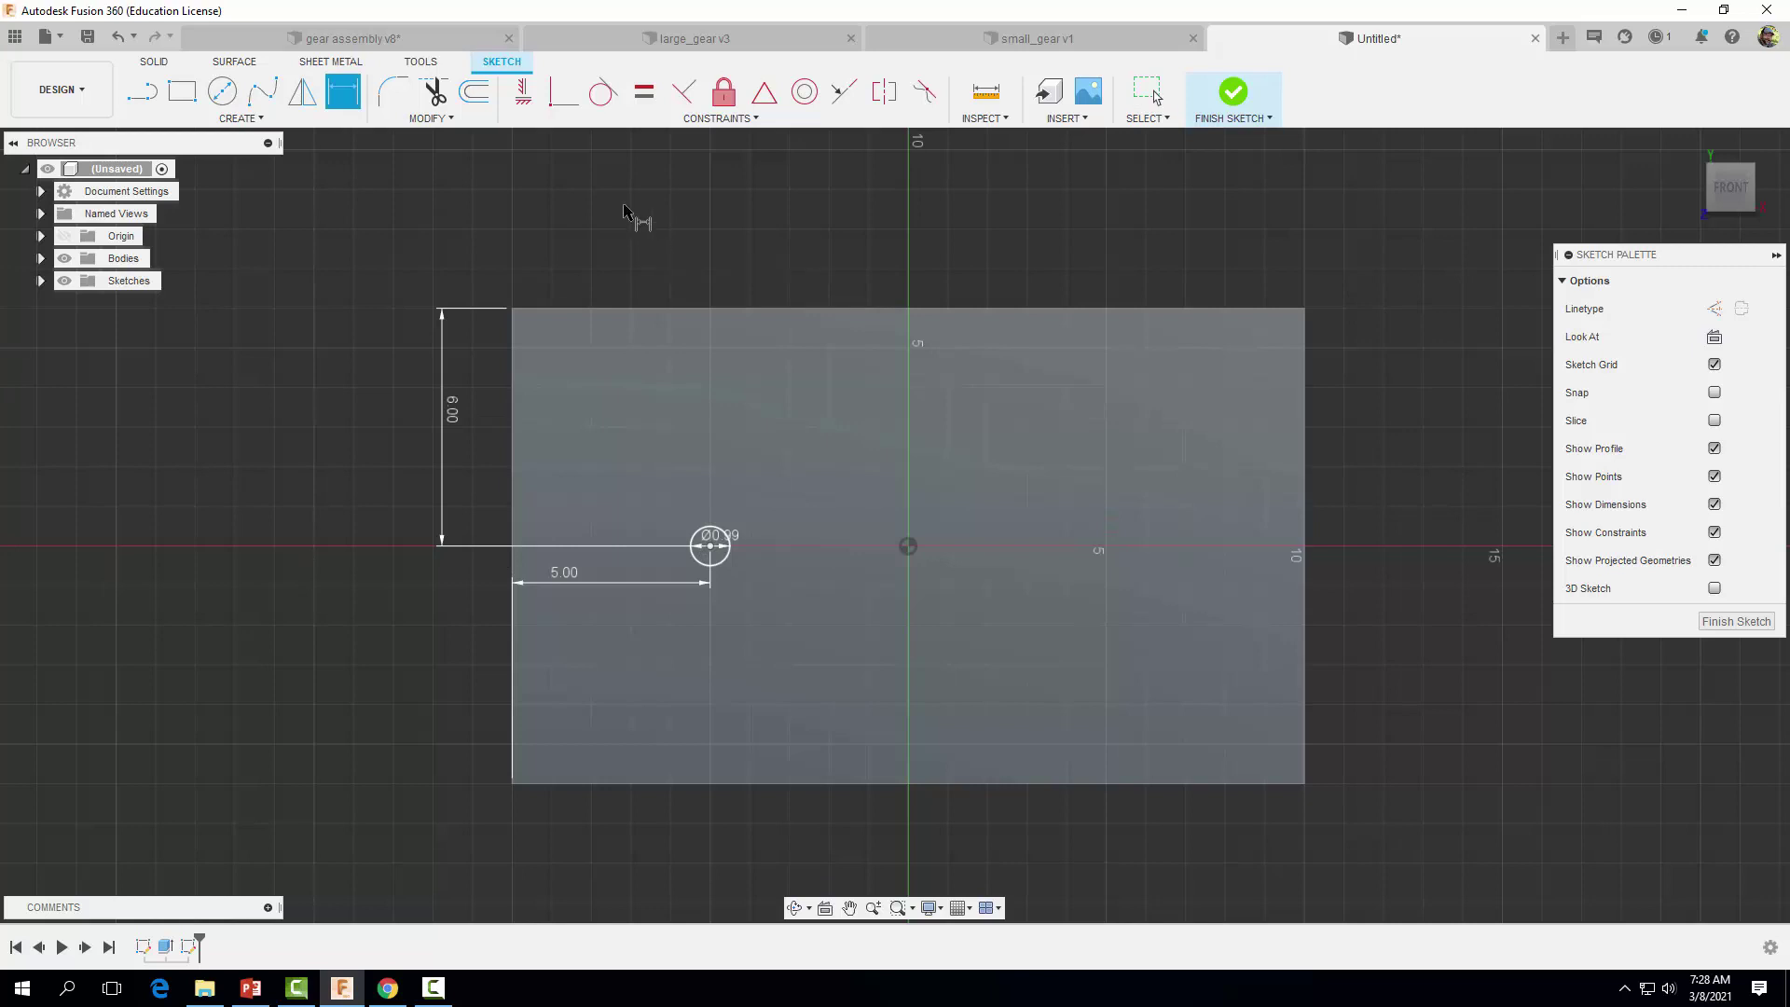
- Sketch a second 0.99 in diameter circle about 5.67 in right of the origin, level with the first circle
key(c)
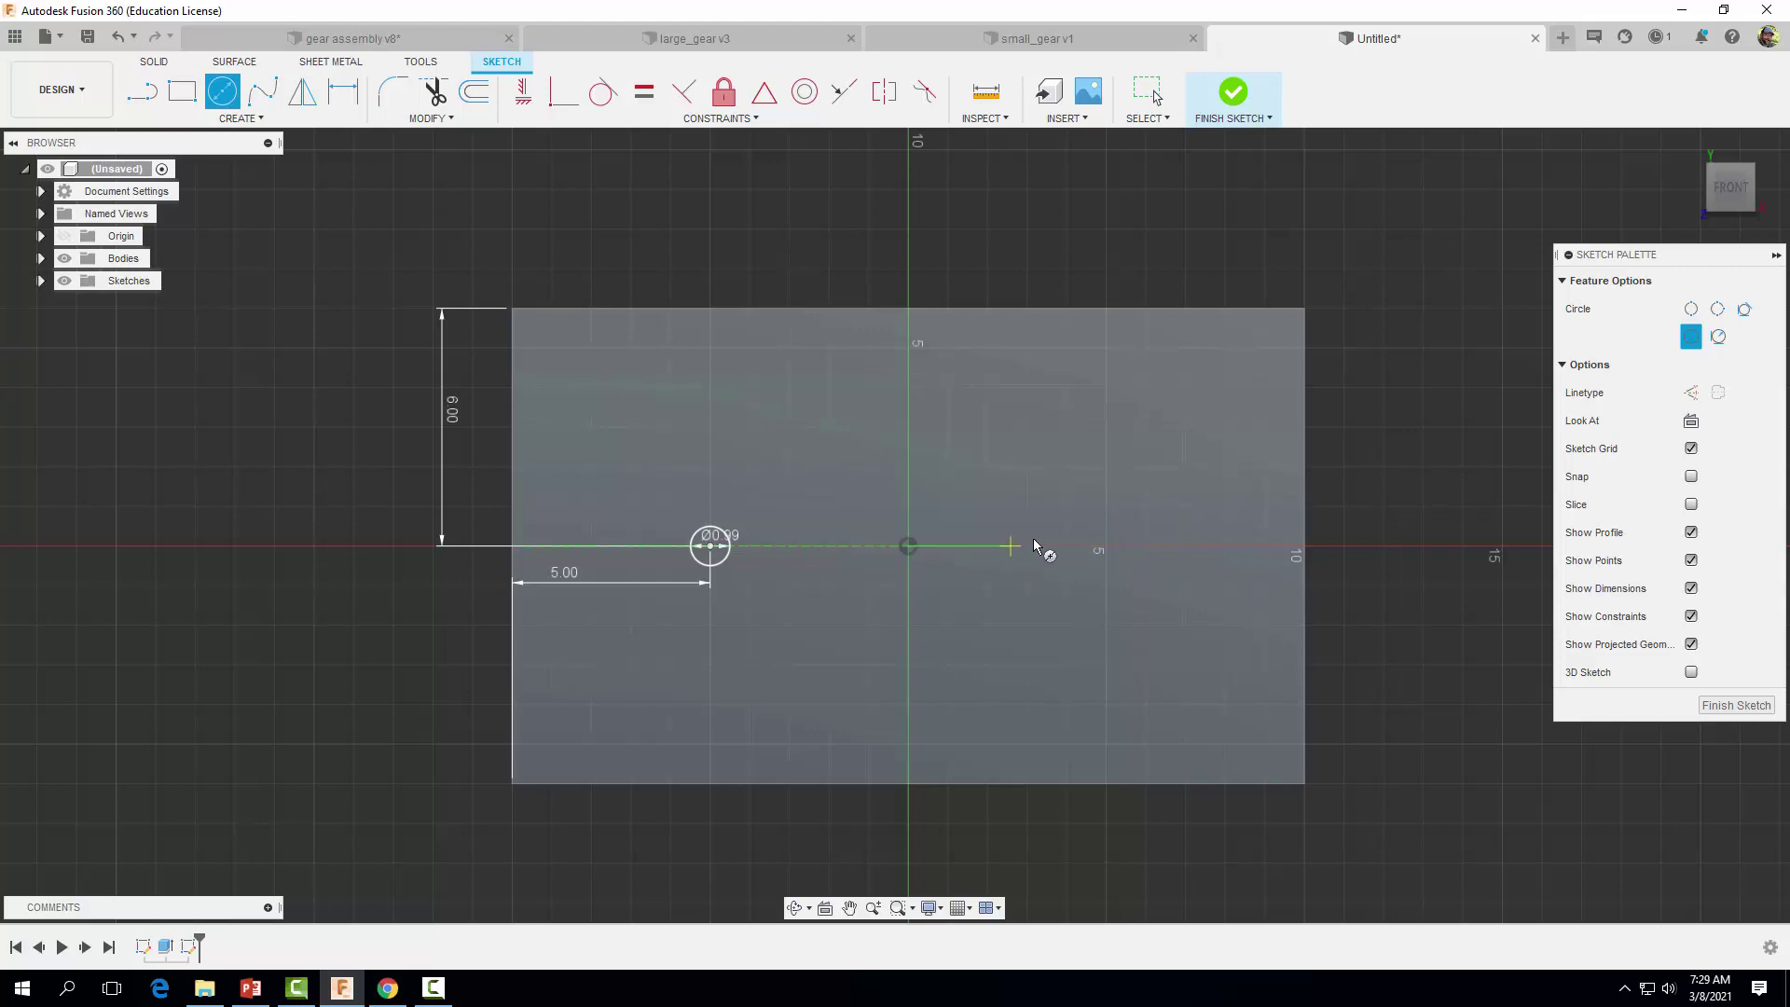
click(1132, 545)
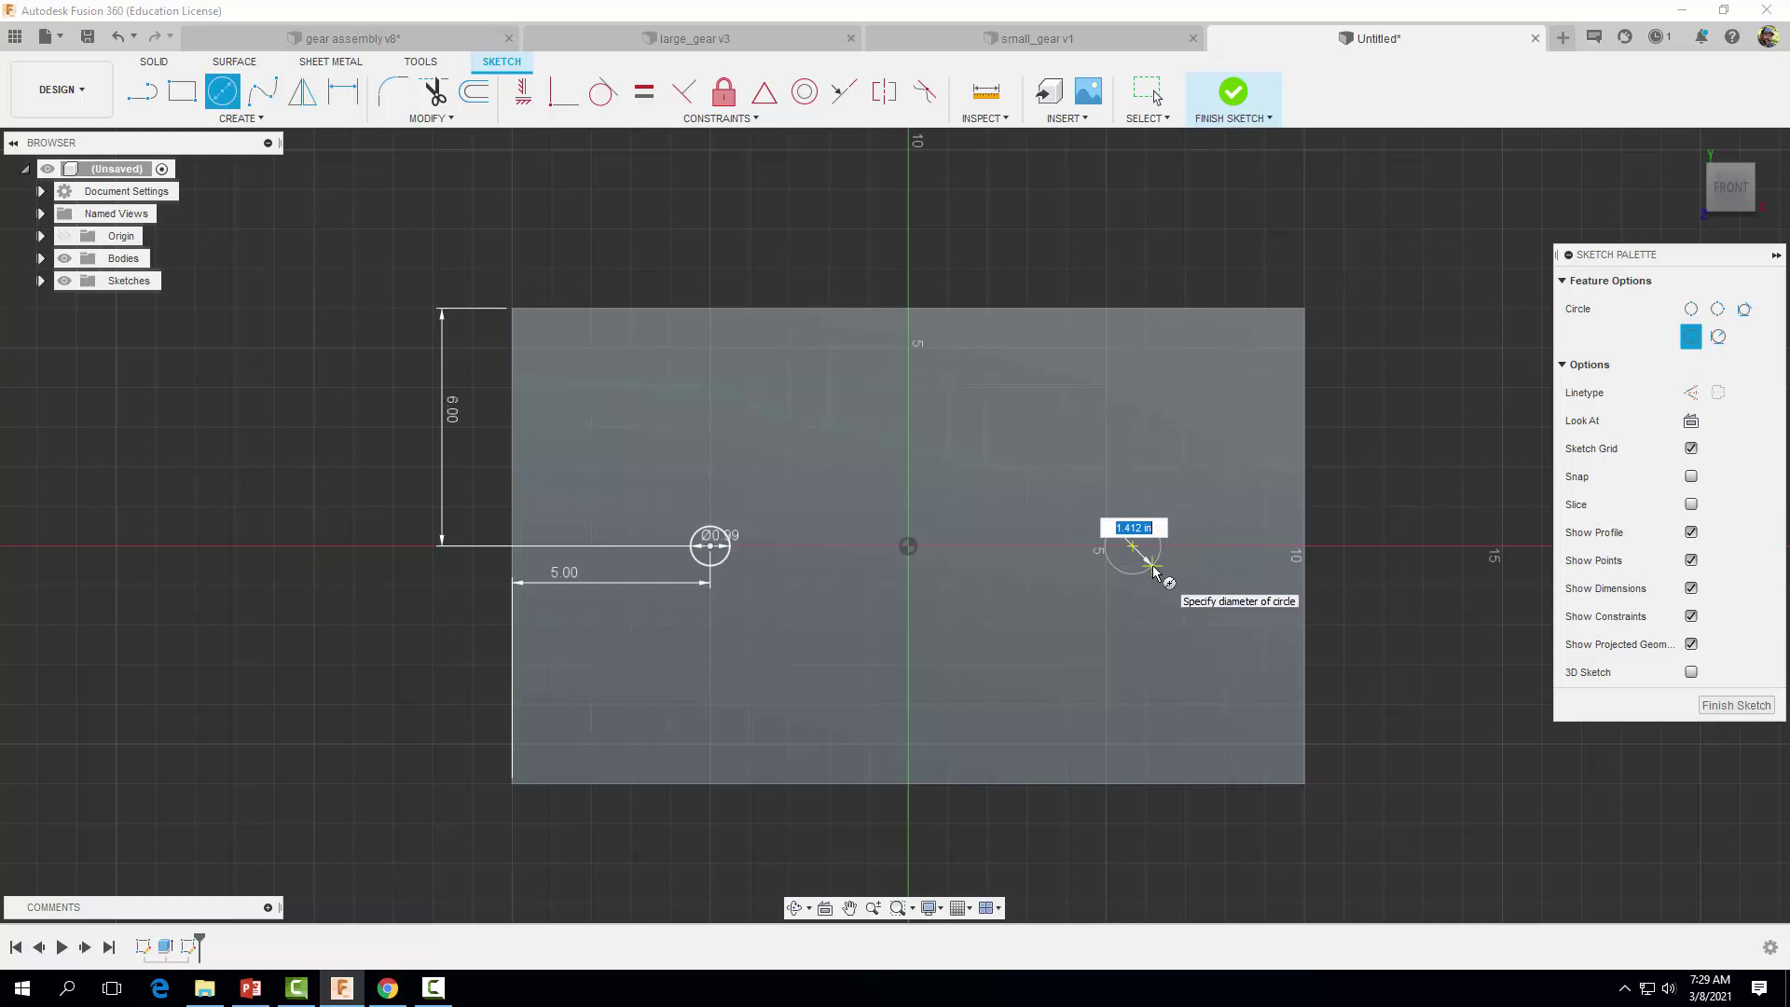
text(.09)
key(Return)
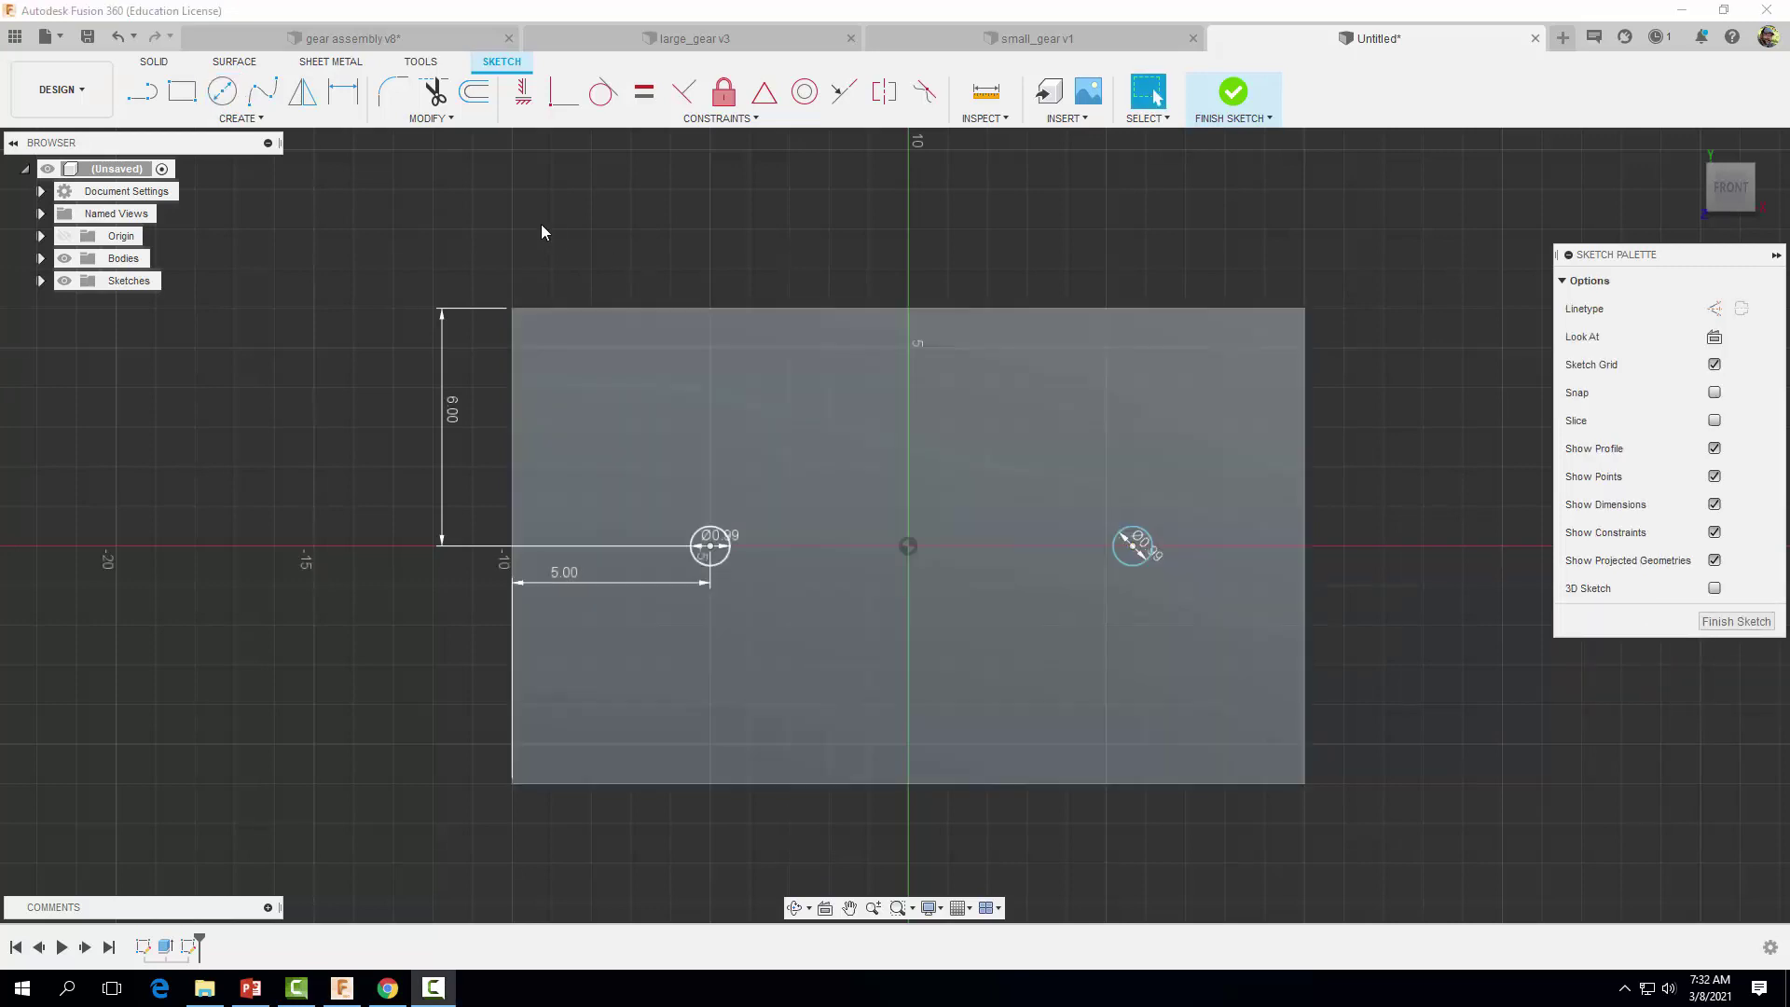
- Dimension the right circle's center 6 in from the plate's top edge
click(343, 92)
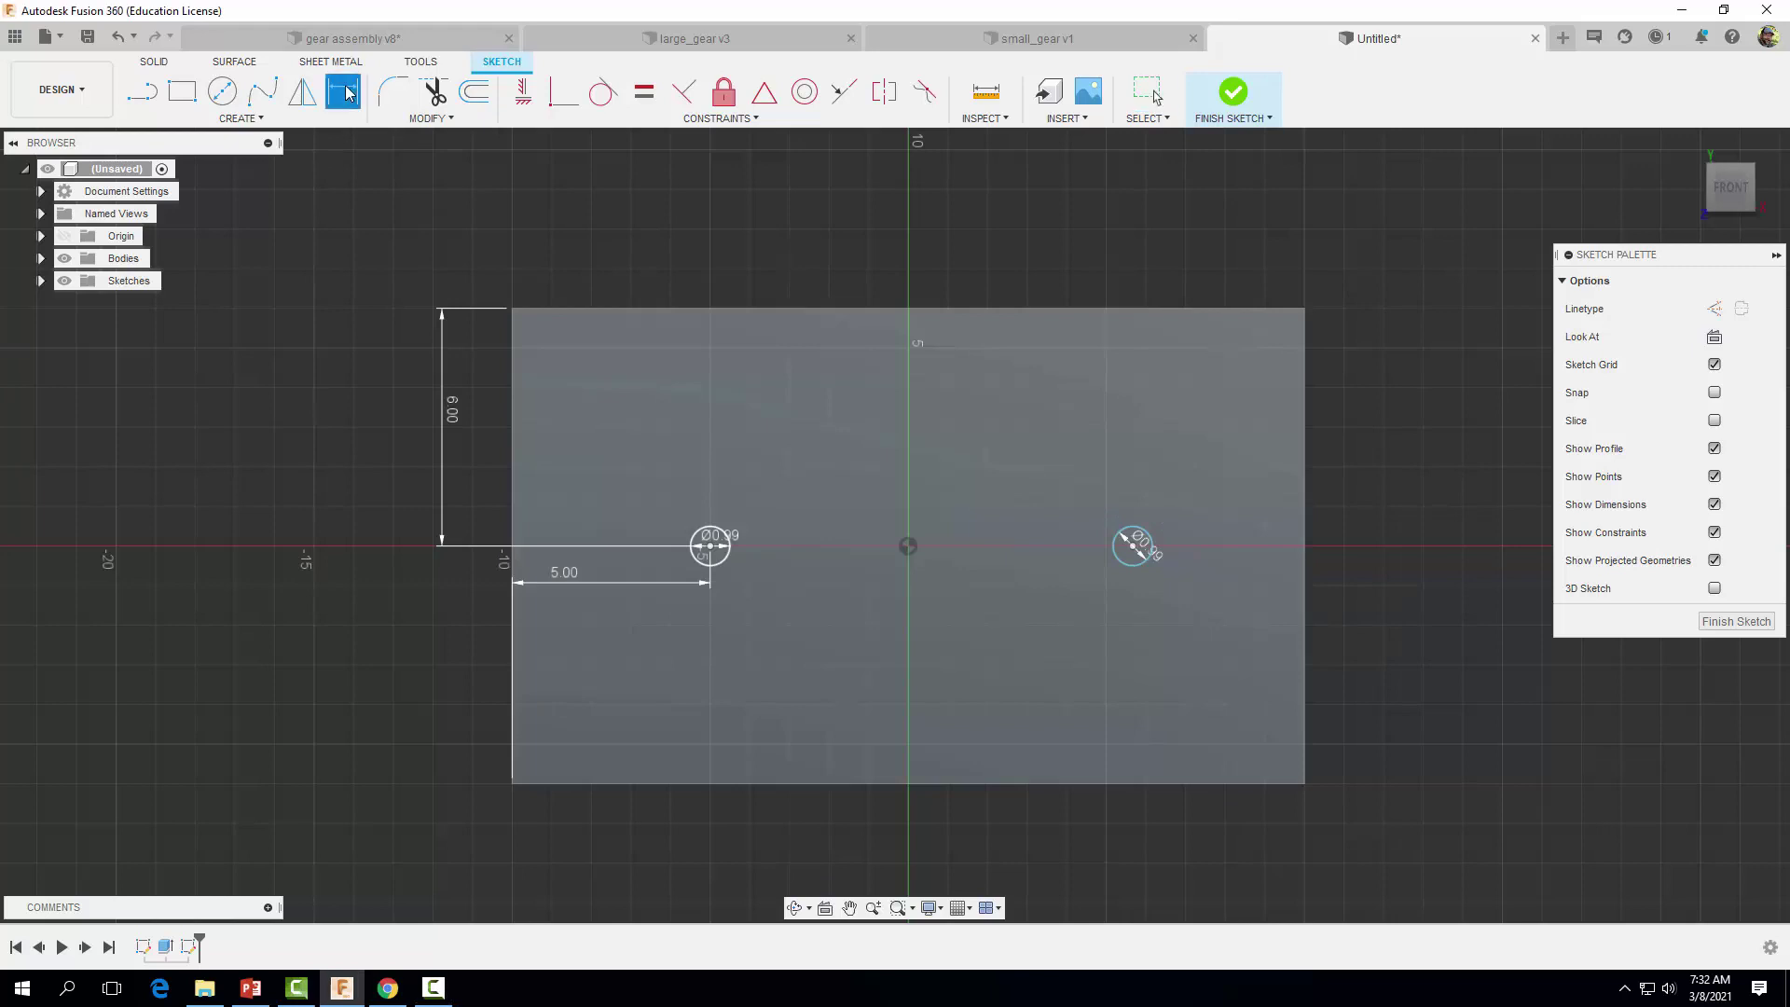
click(1132, 547)
click(1102, 309)
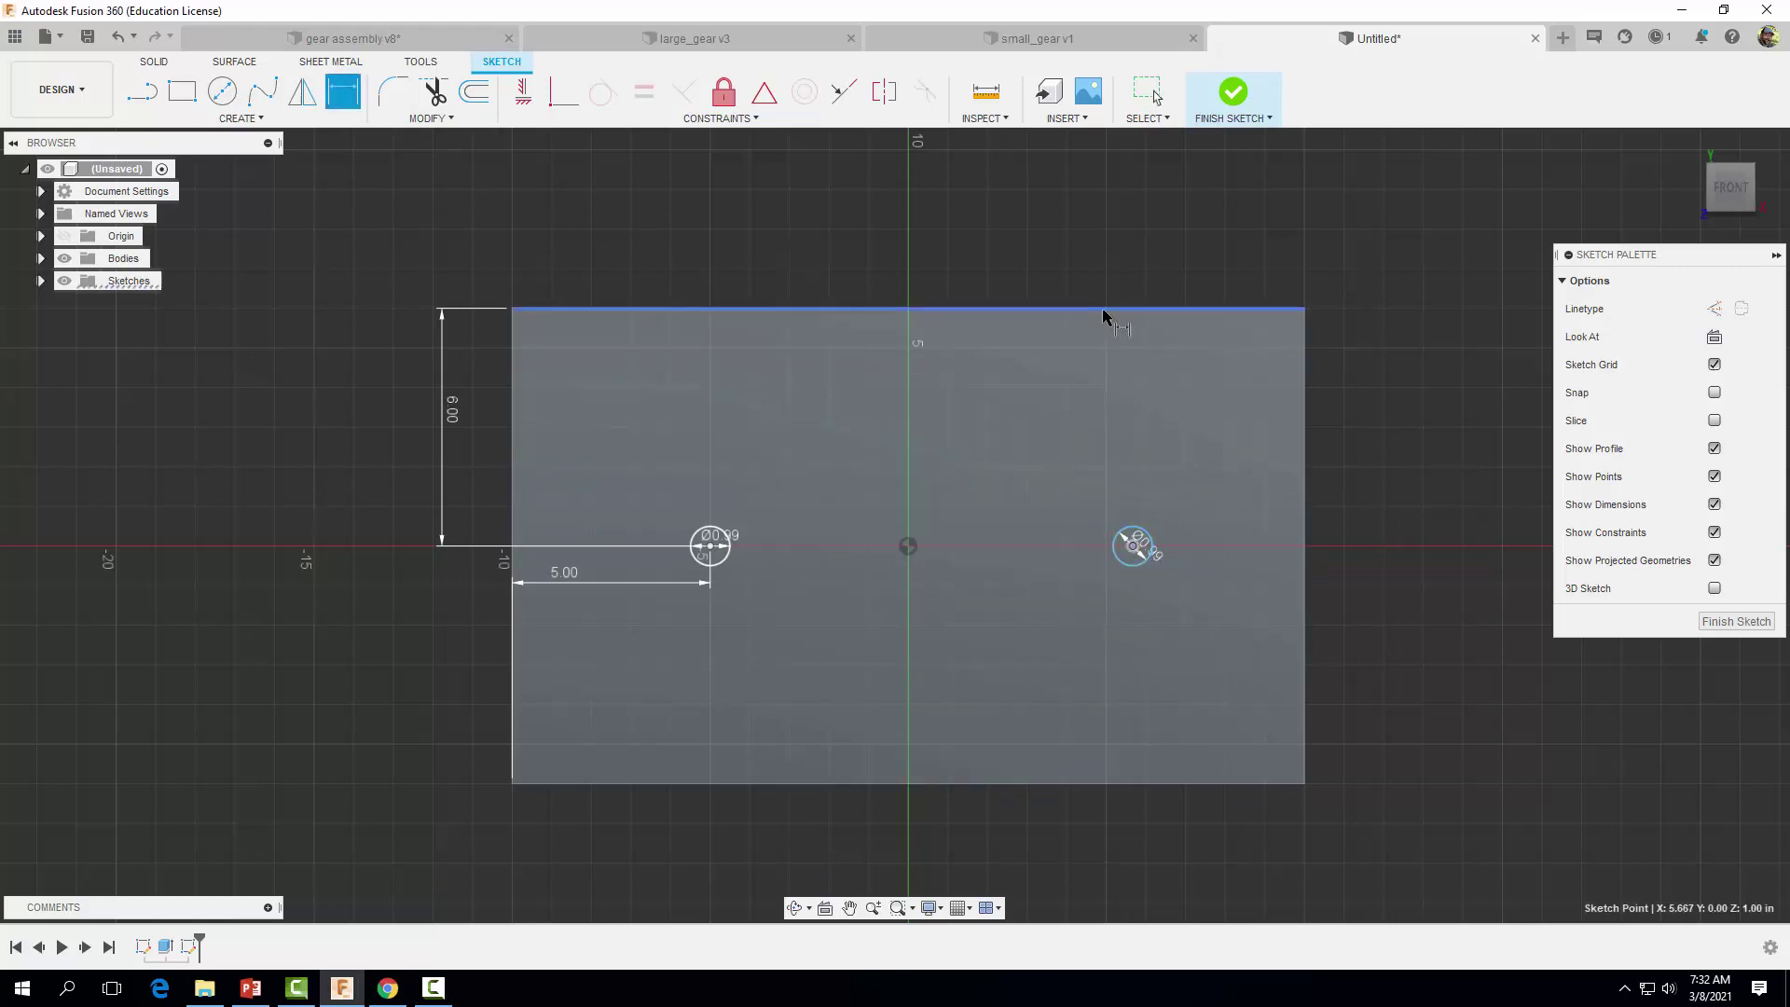
click(1378, 403)
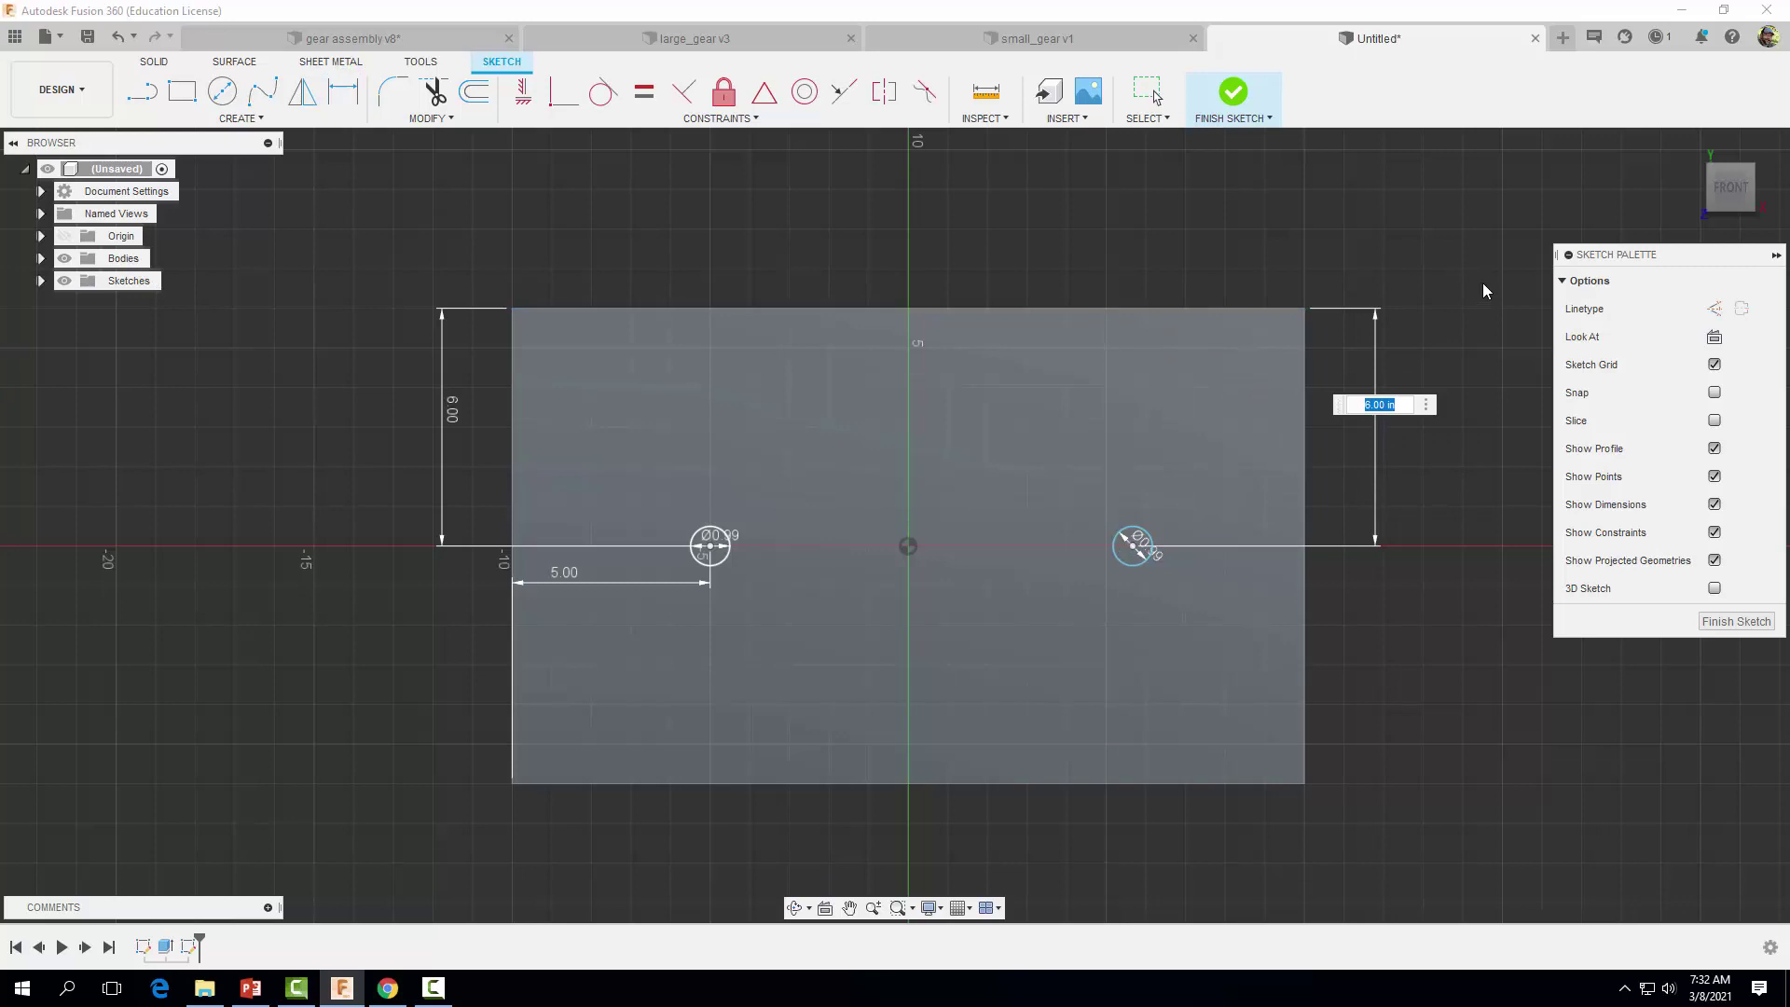
text(6)
key(Return)
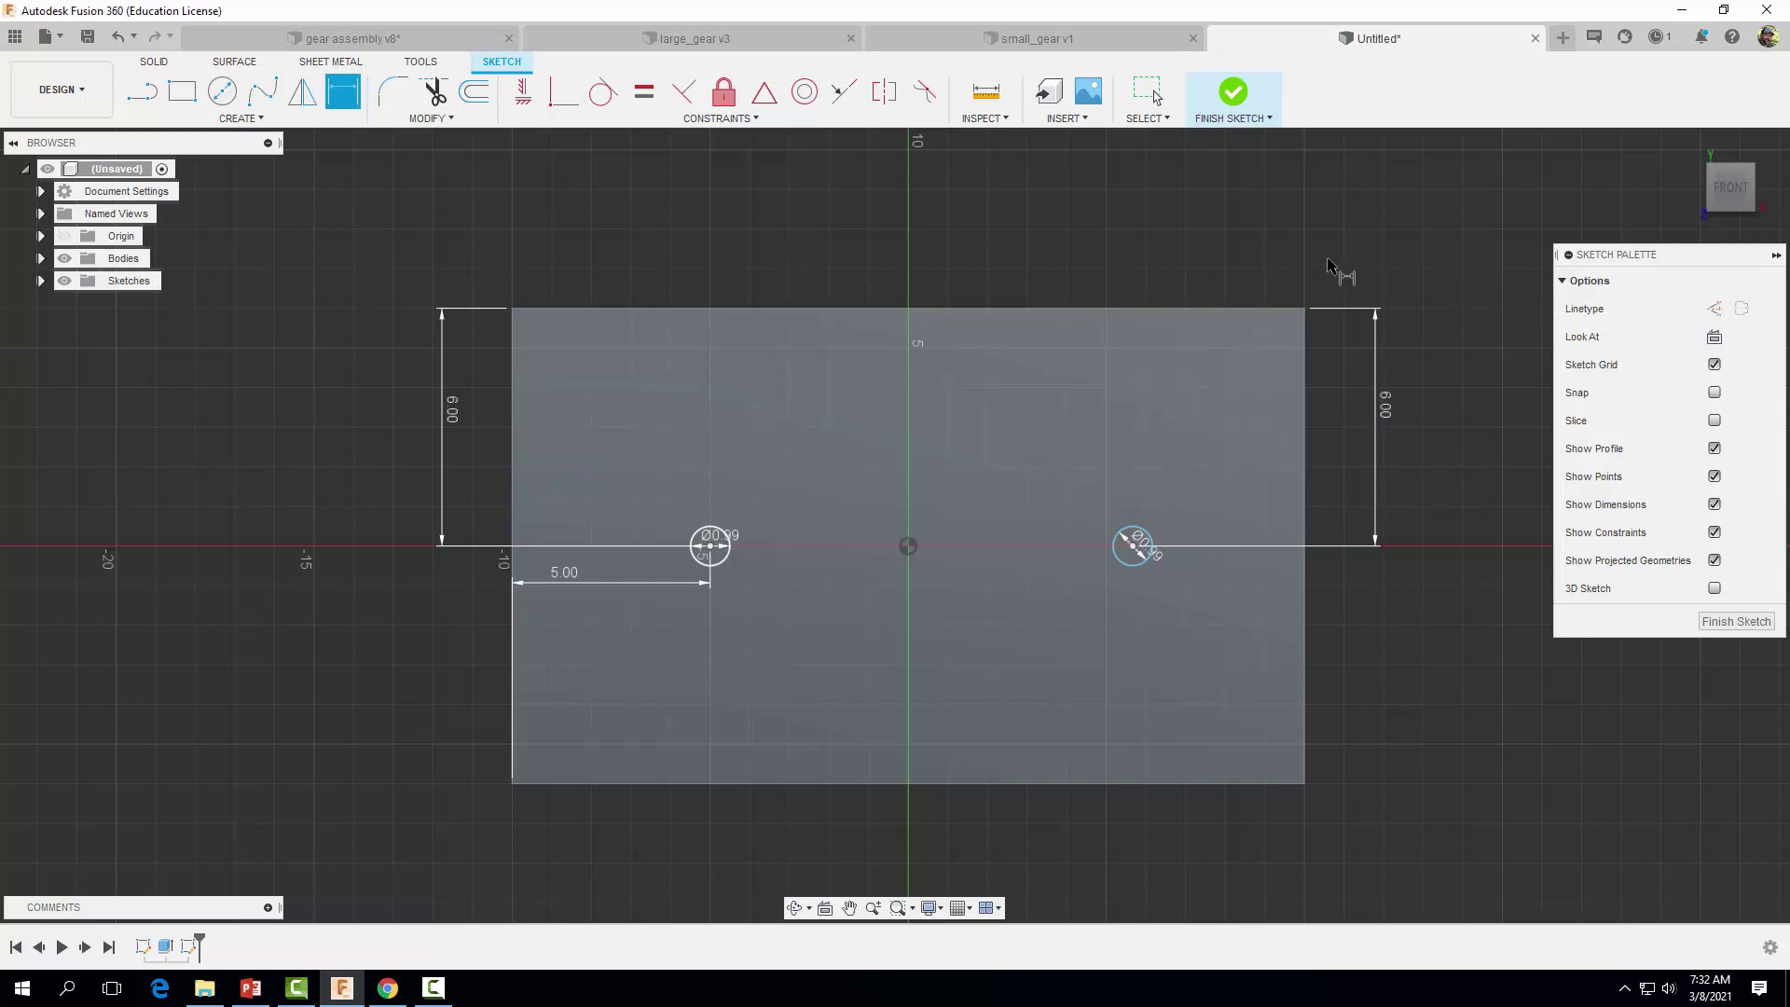
key(Escape)
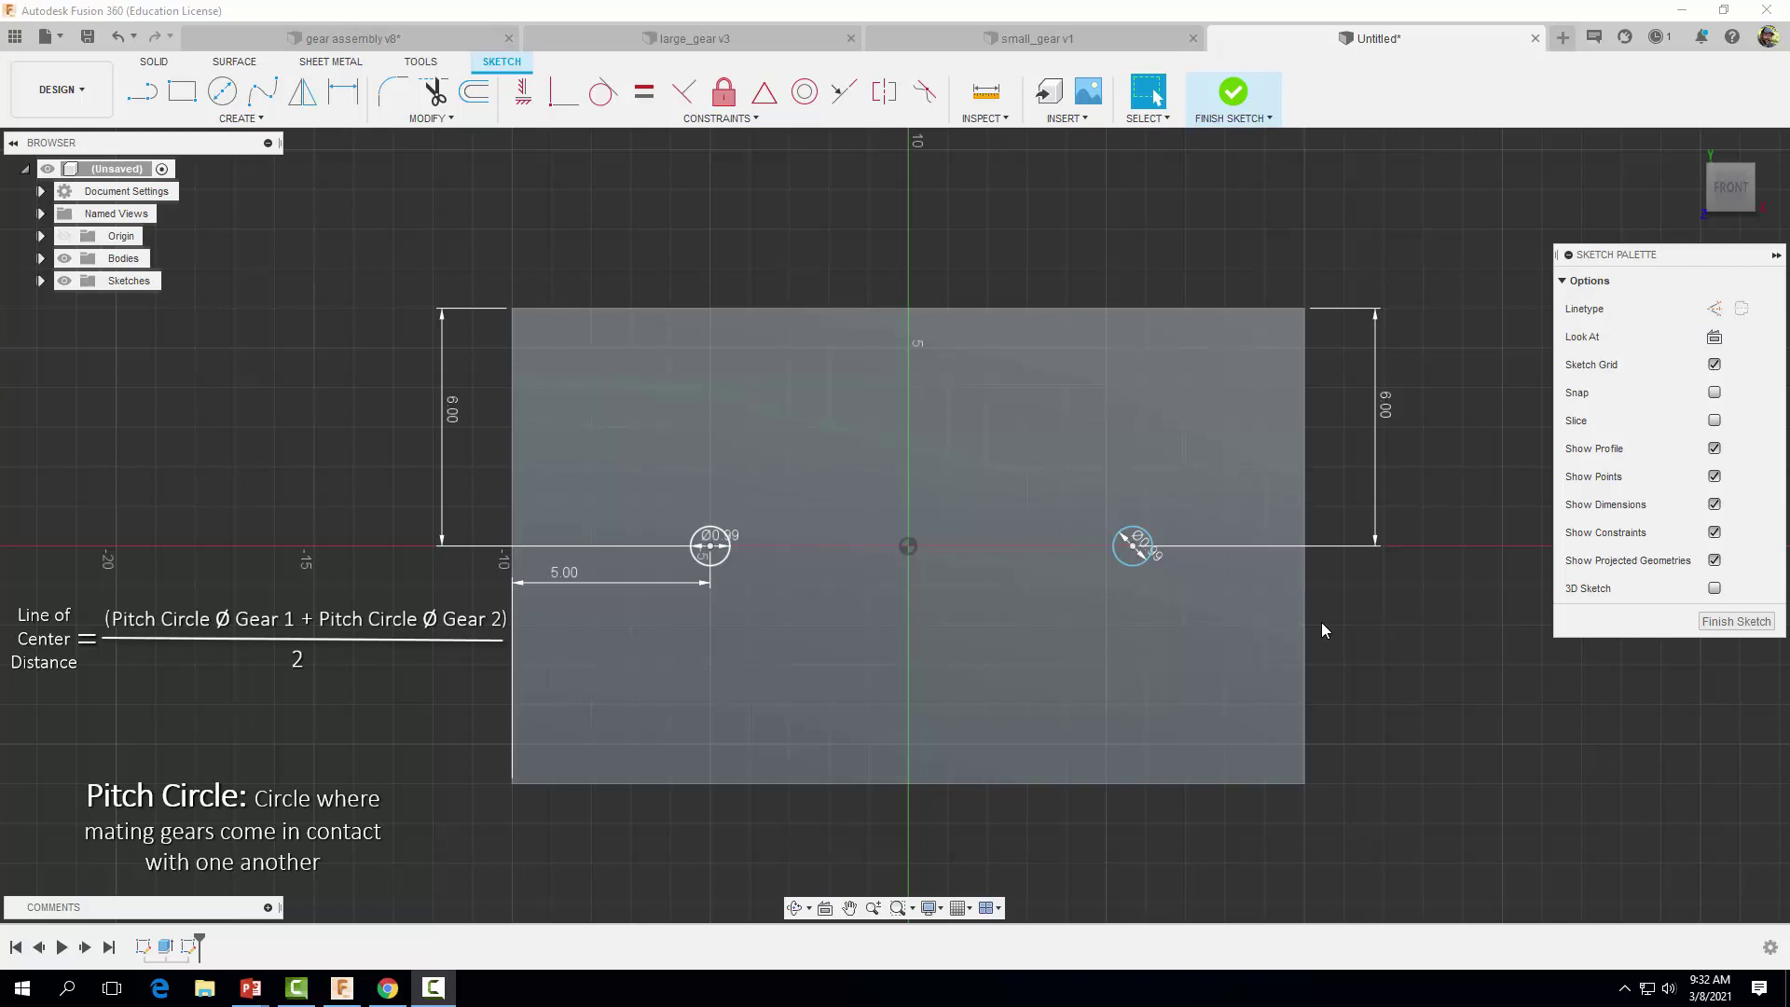
- Measure the pitch circle diameters of the gears in the large_gear and small_gear designs
click(656, 41)
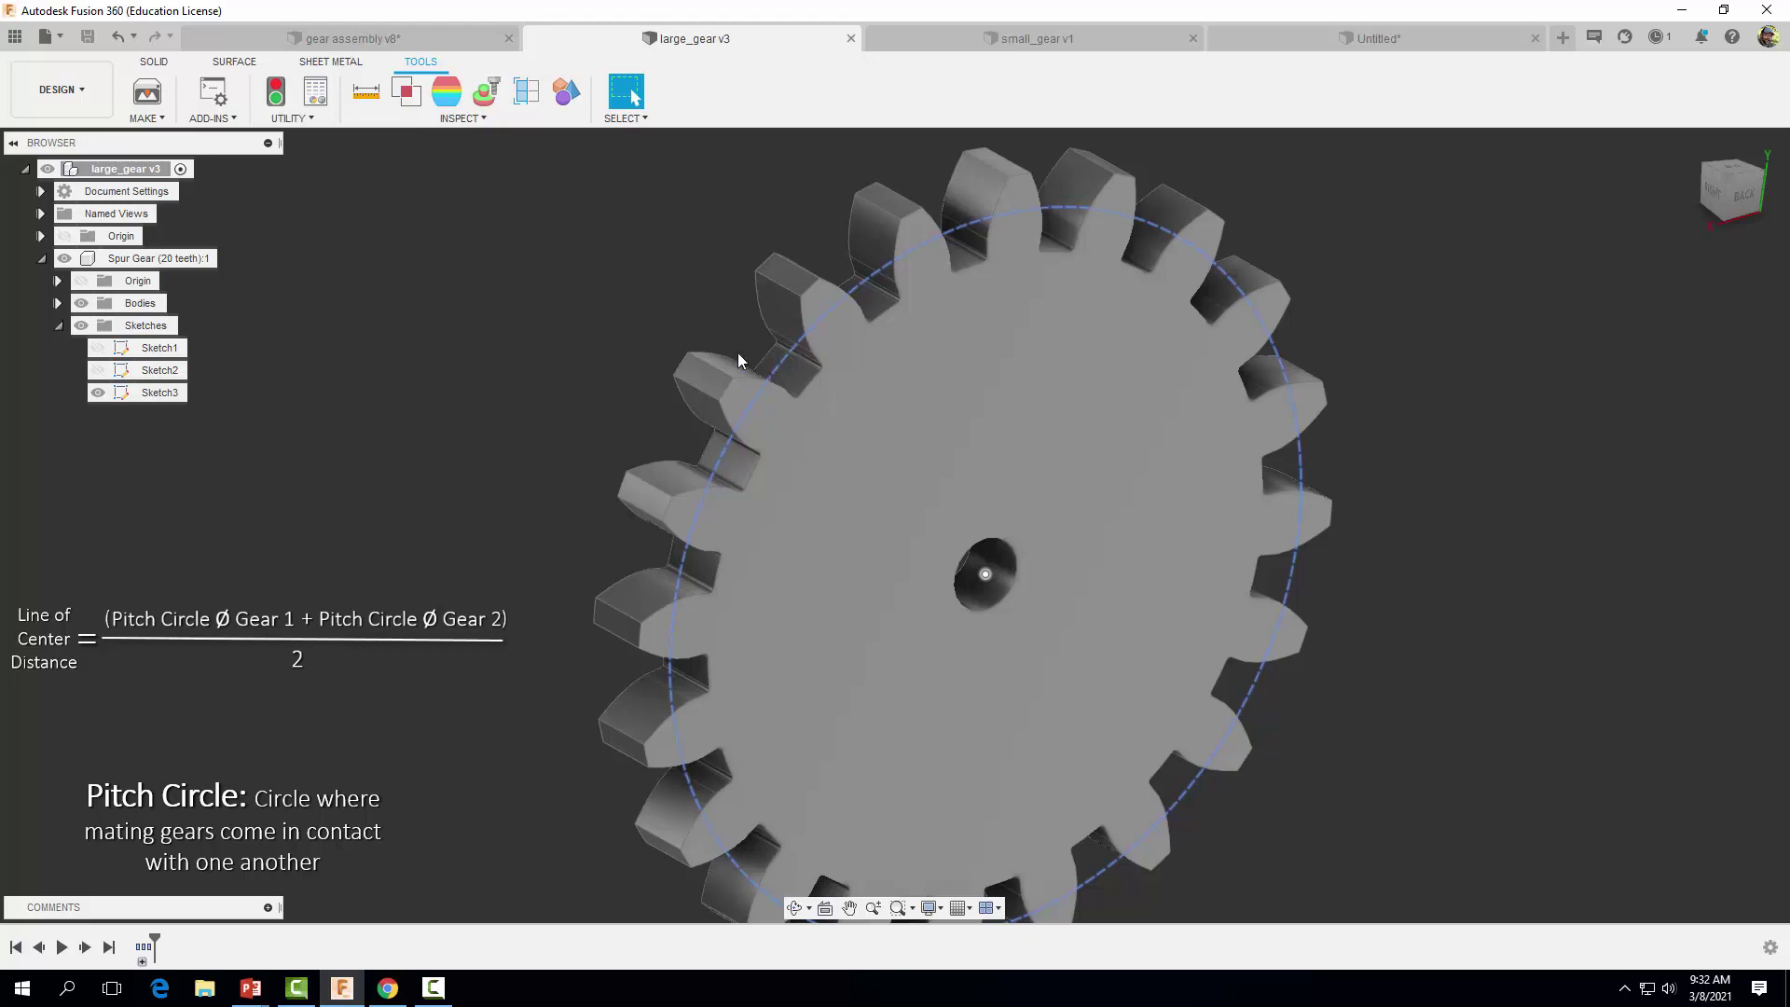
click(366, 90)
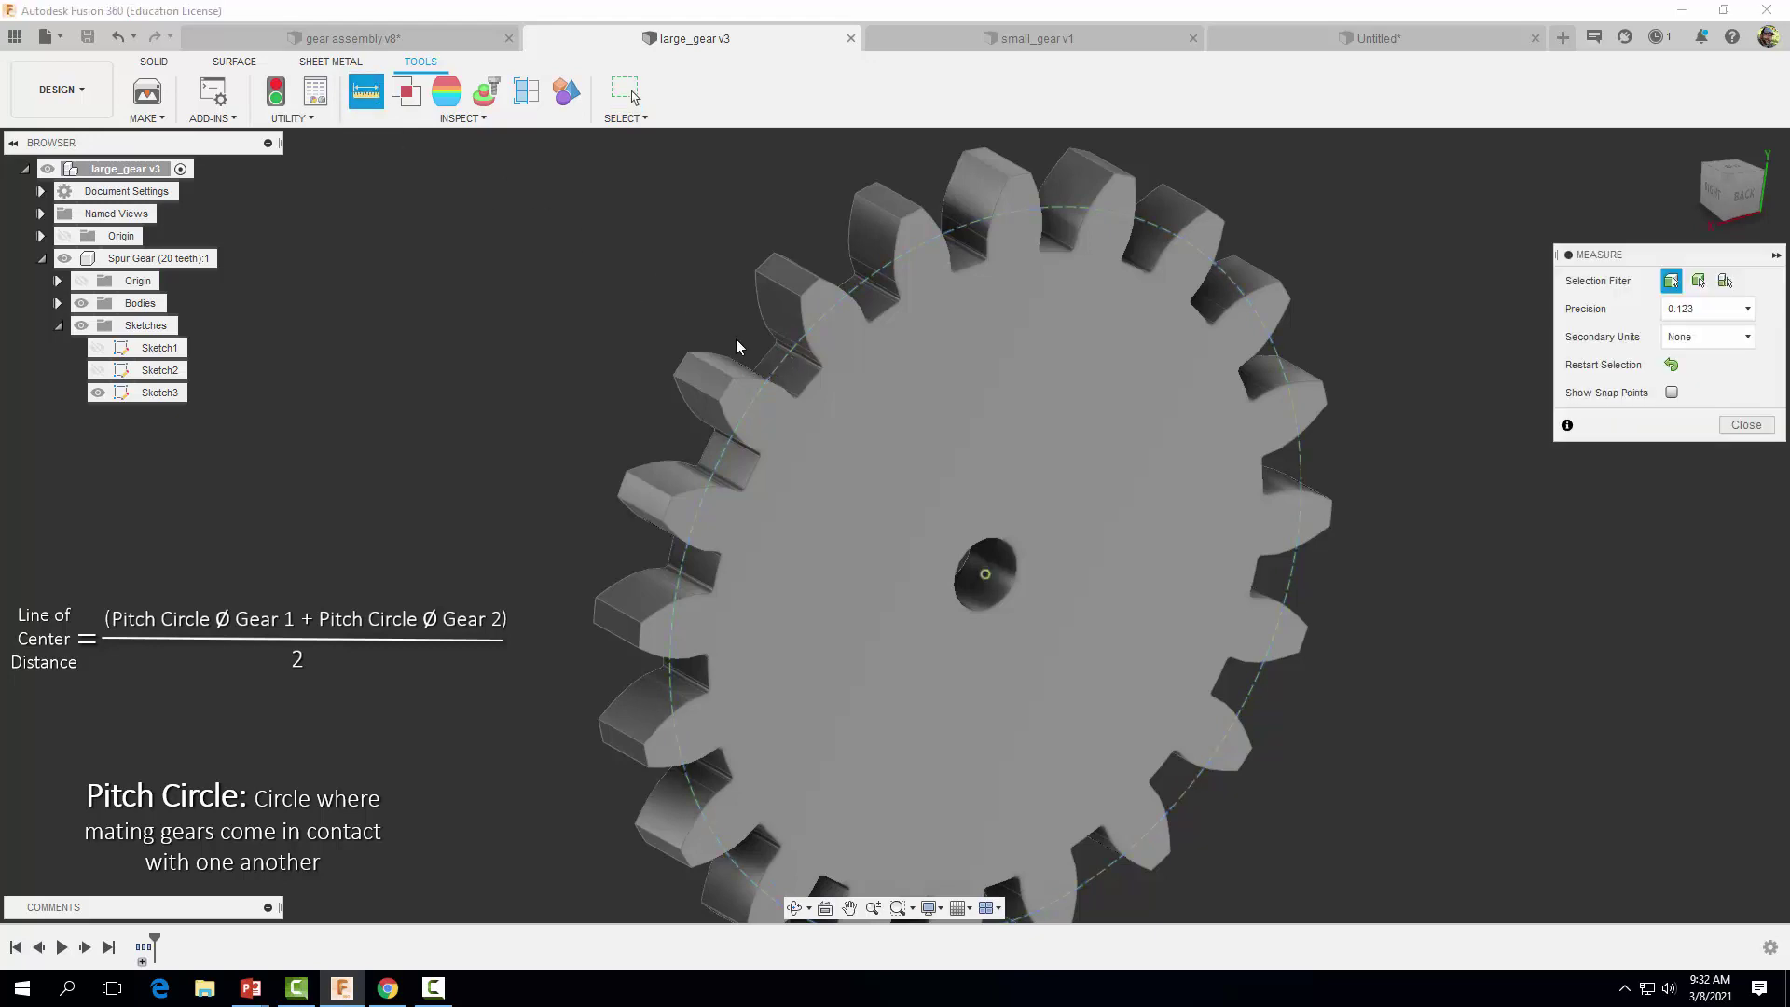
click(788, 361)
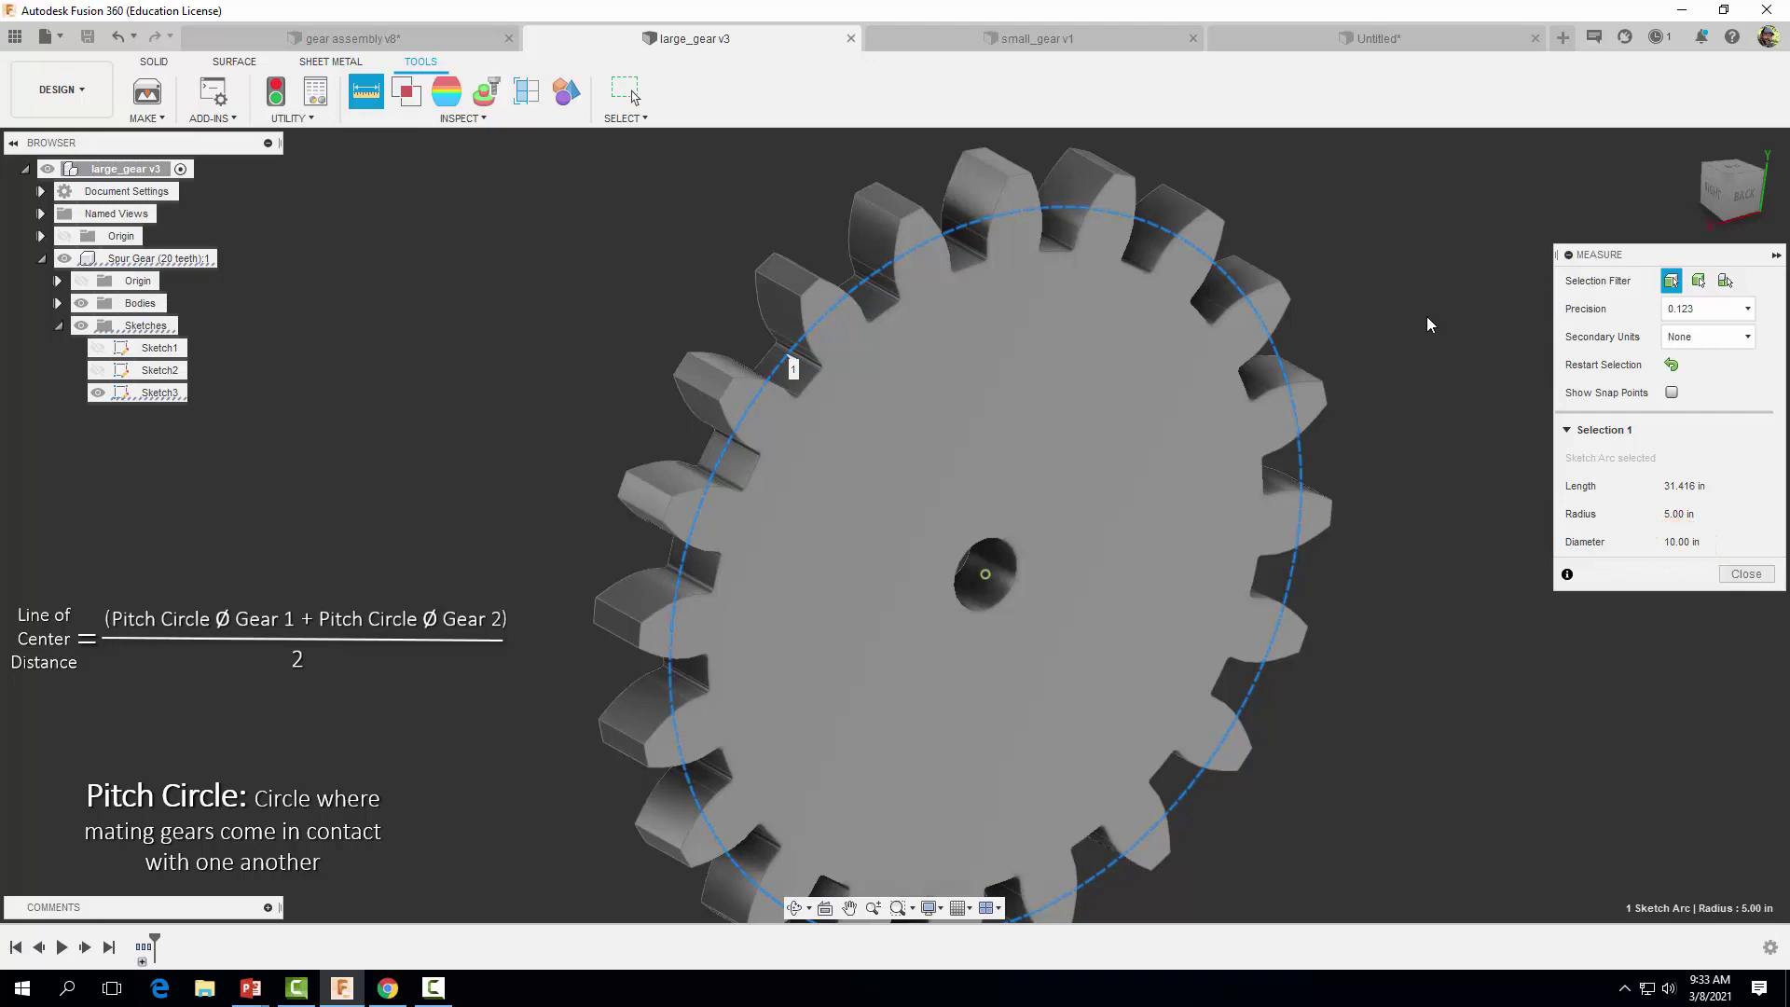
click(1071, 41)
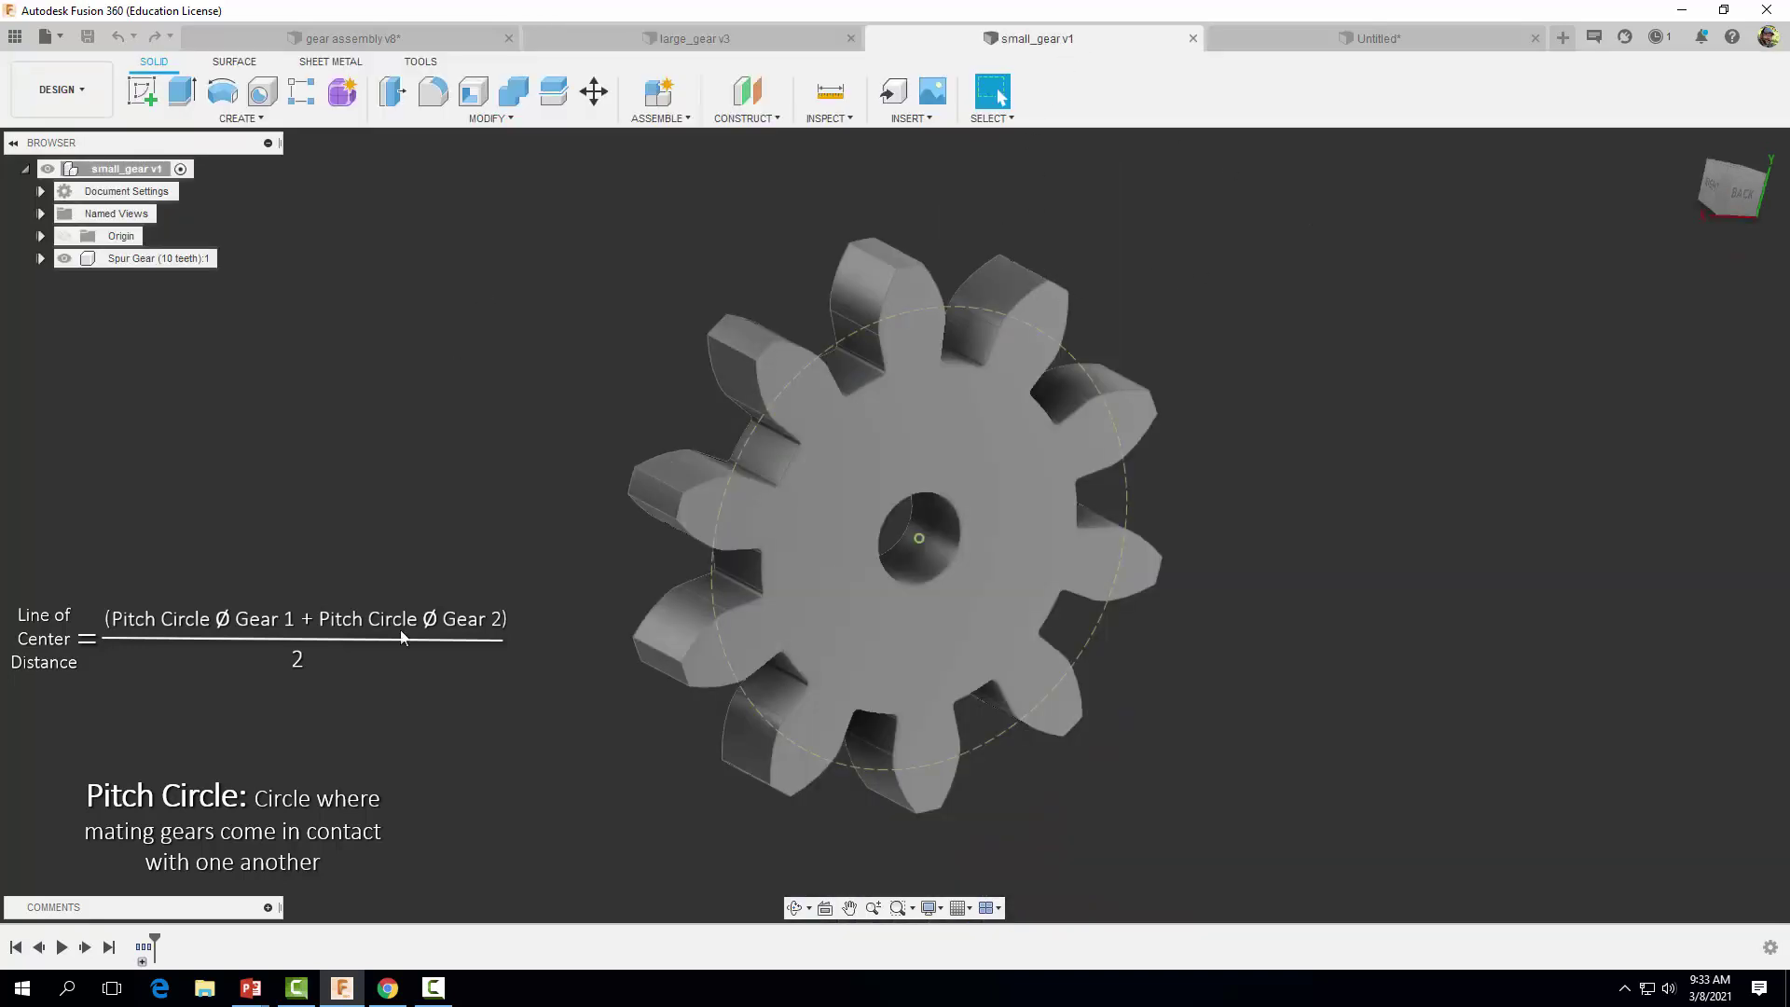
click(959, 306)
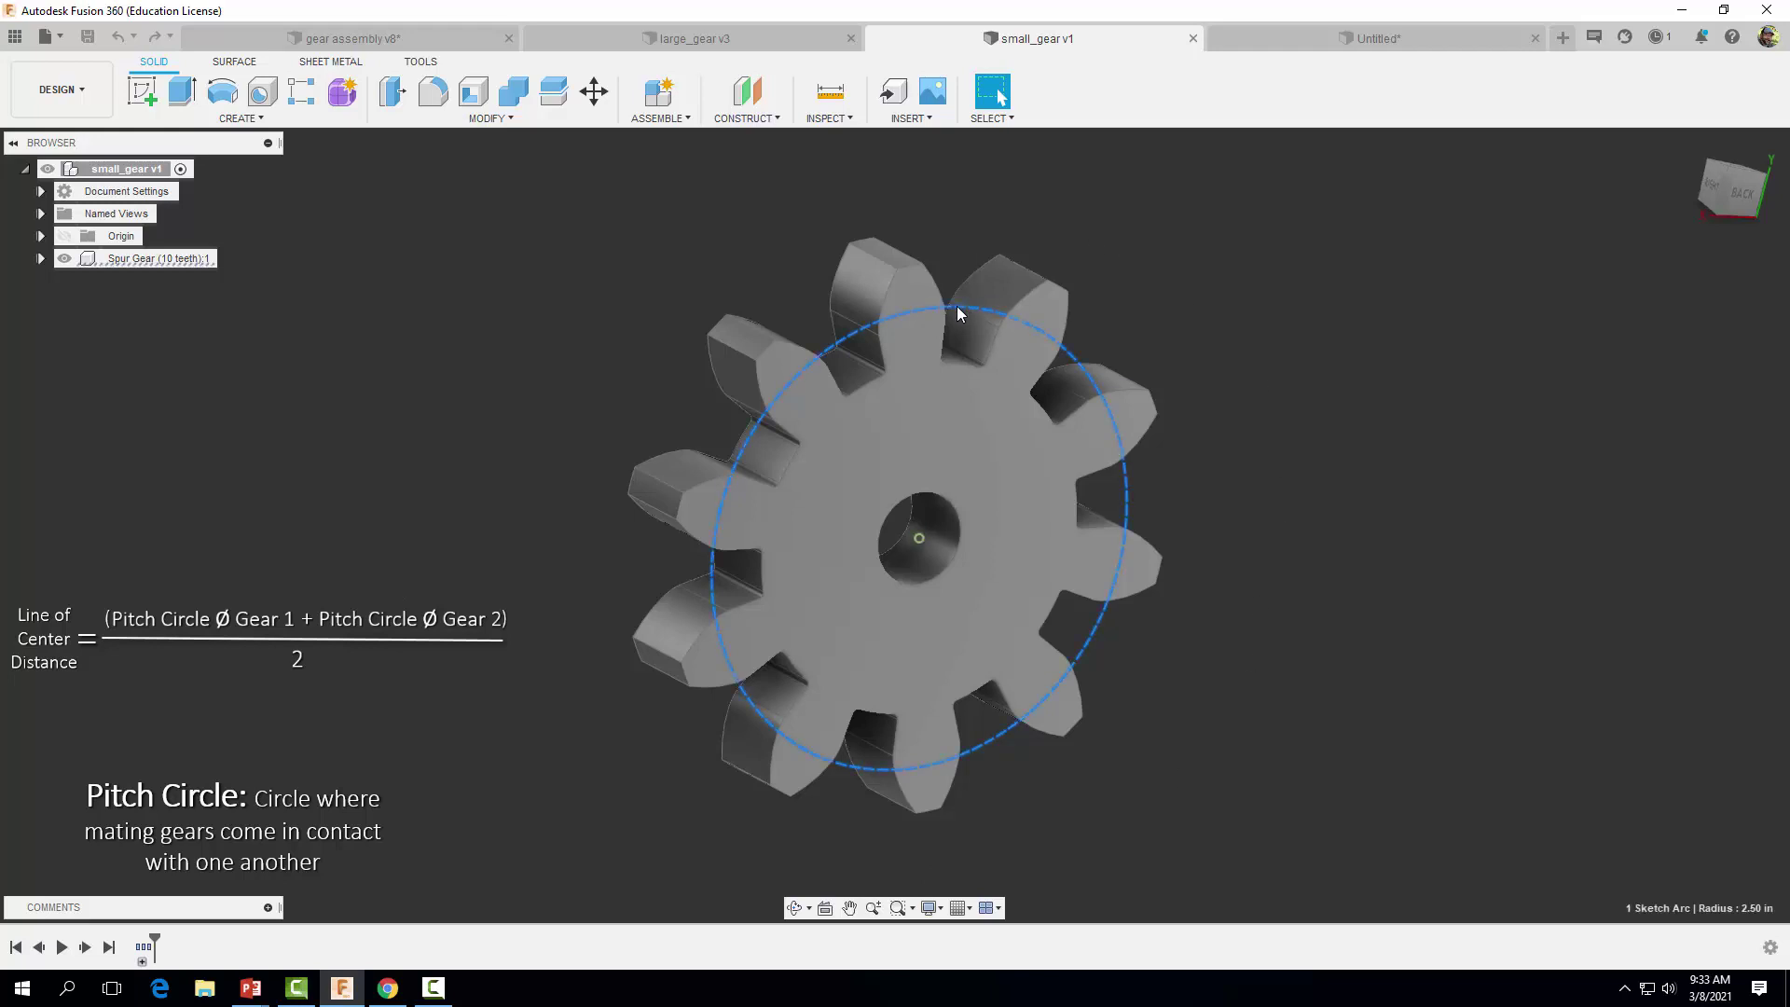
click(827, 93)
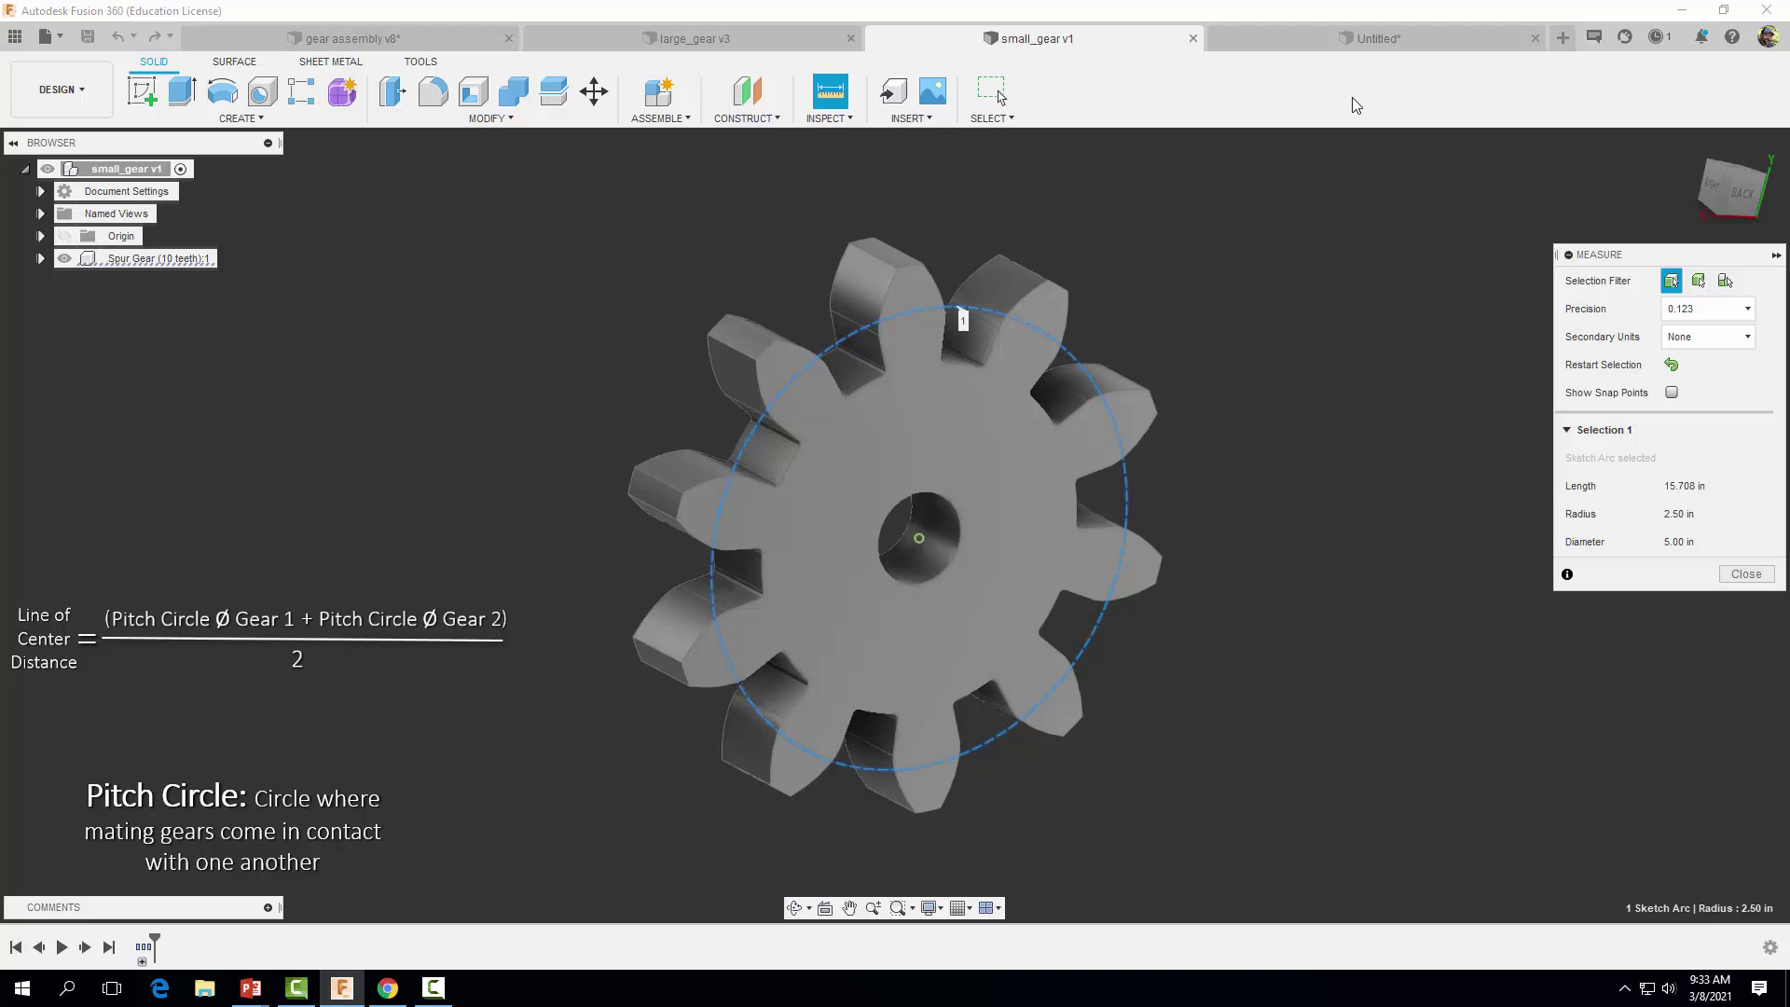
- Dimension the center distance between the plate's two circles to 7.5 in and finish the sketch
click(1355, 48)
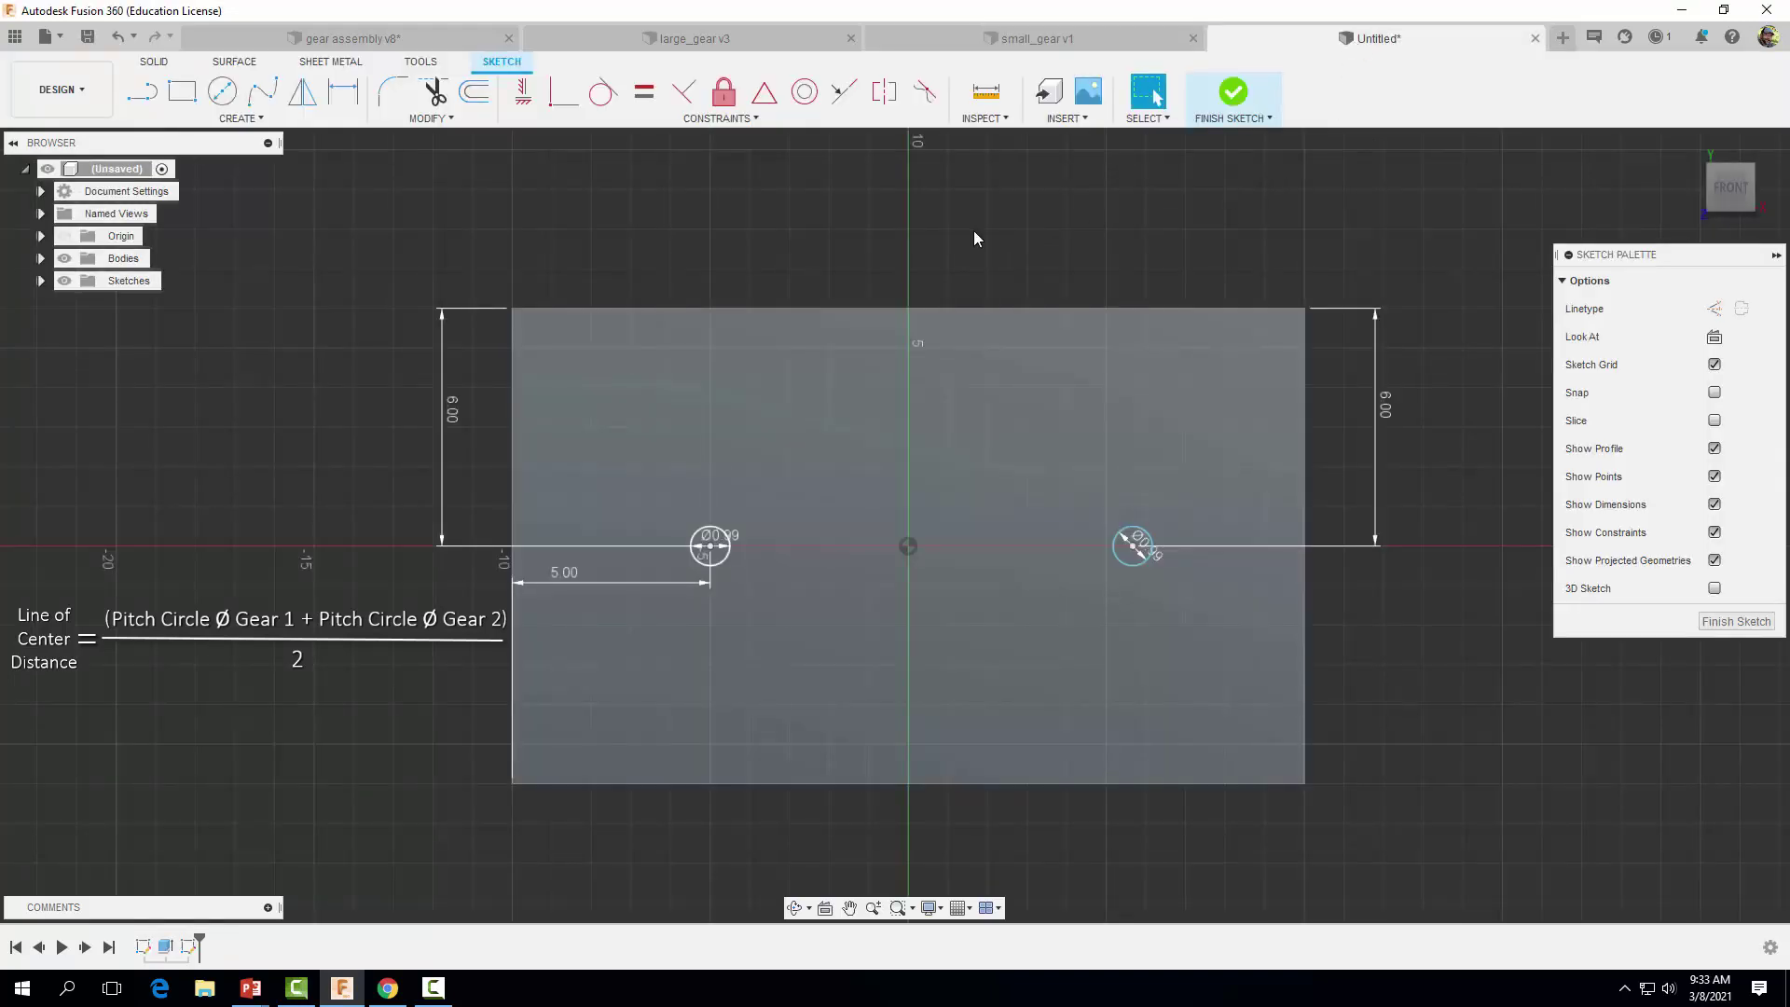
key(F10)
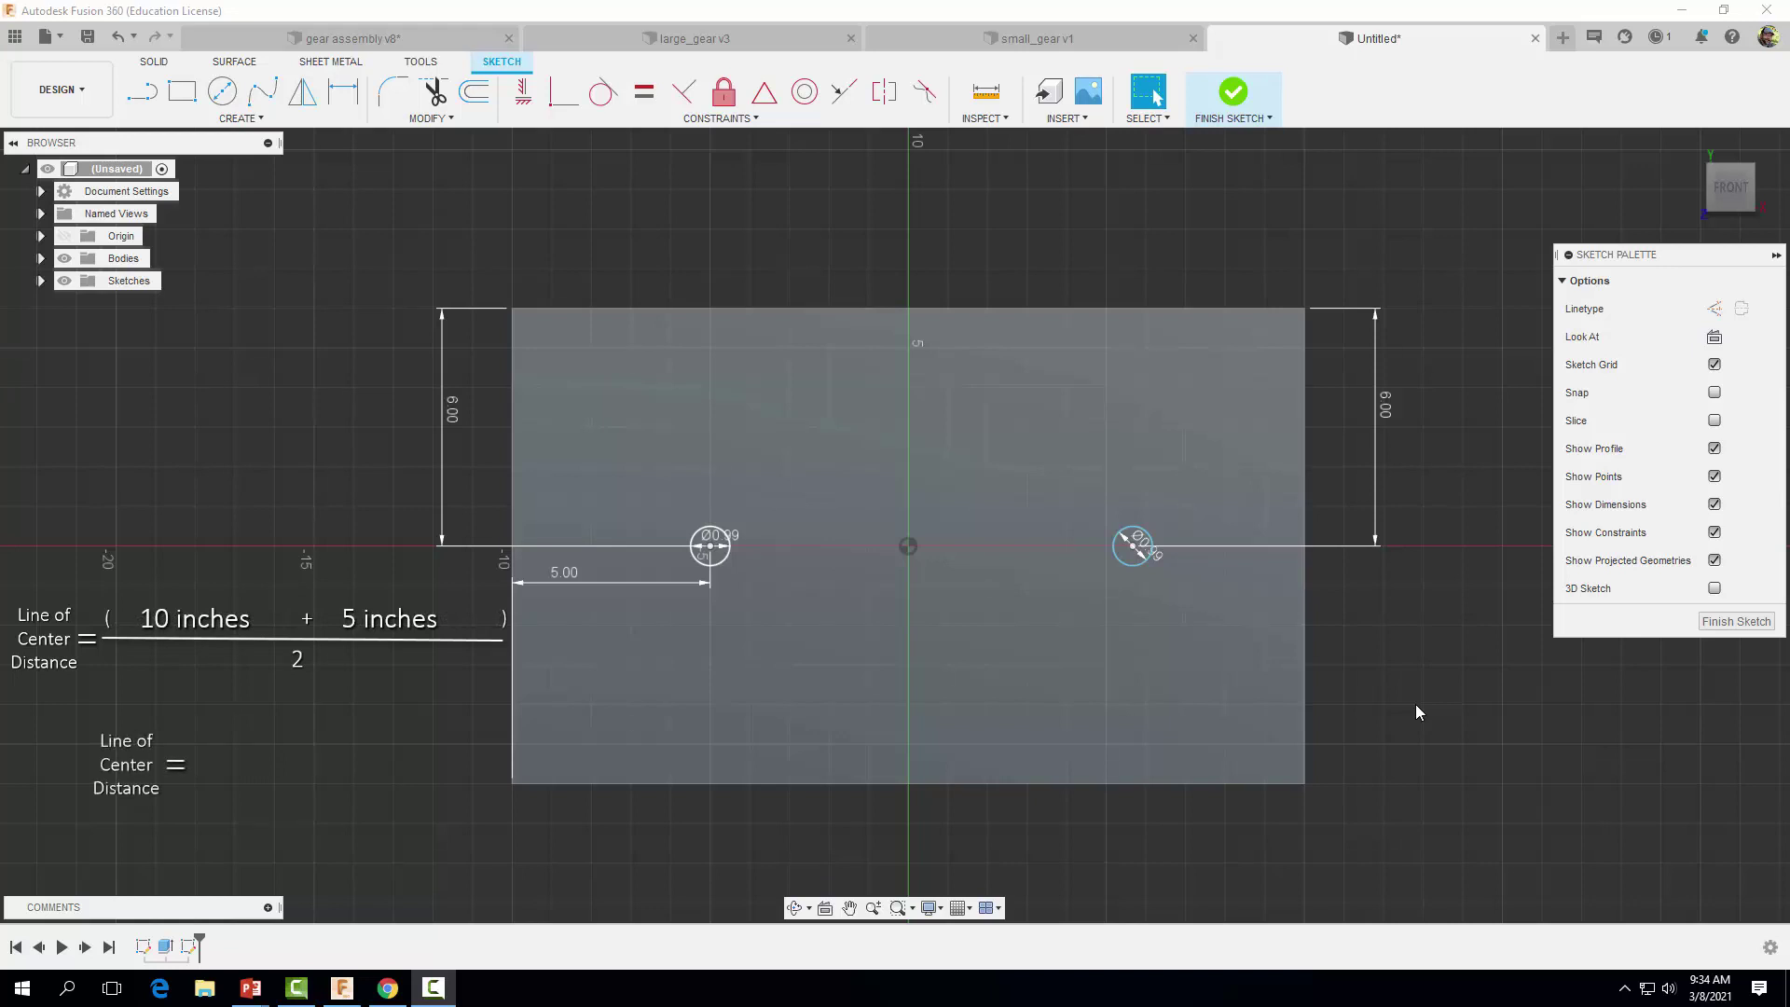
click(343, 94)
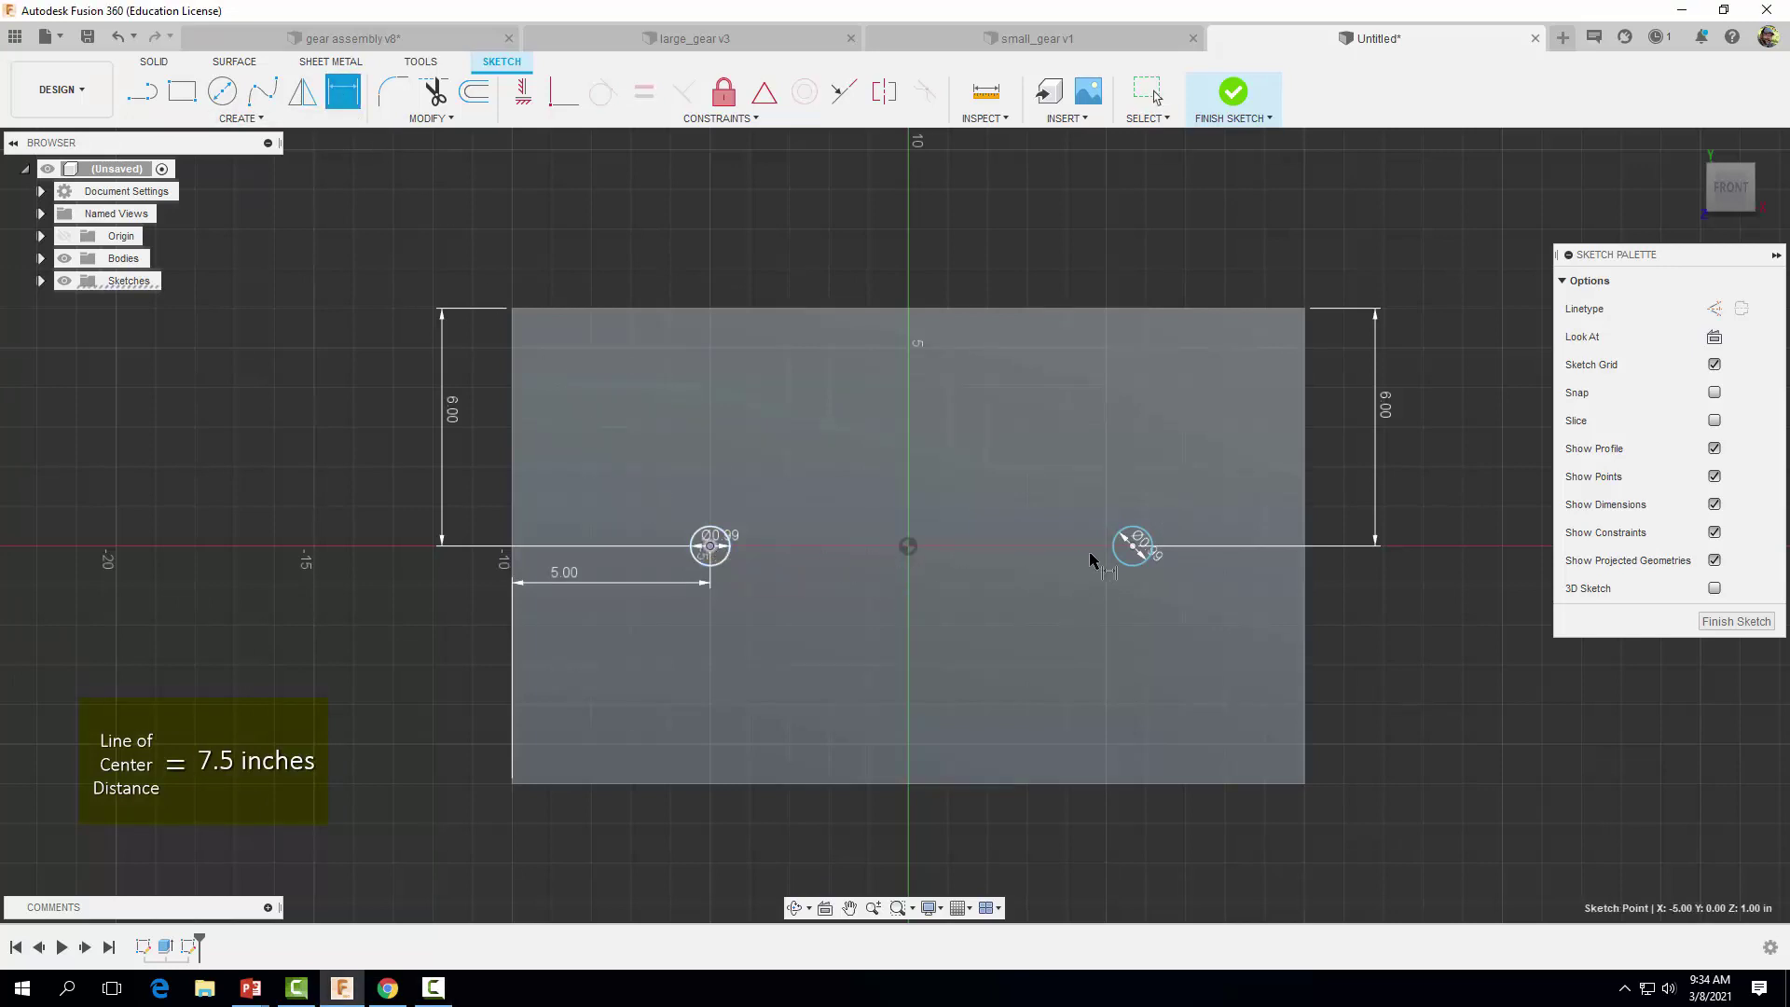
click(1134, 548)
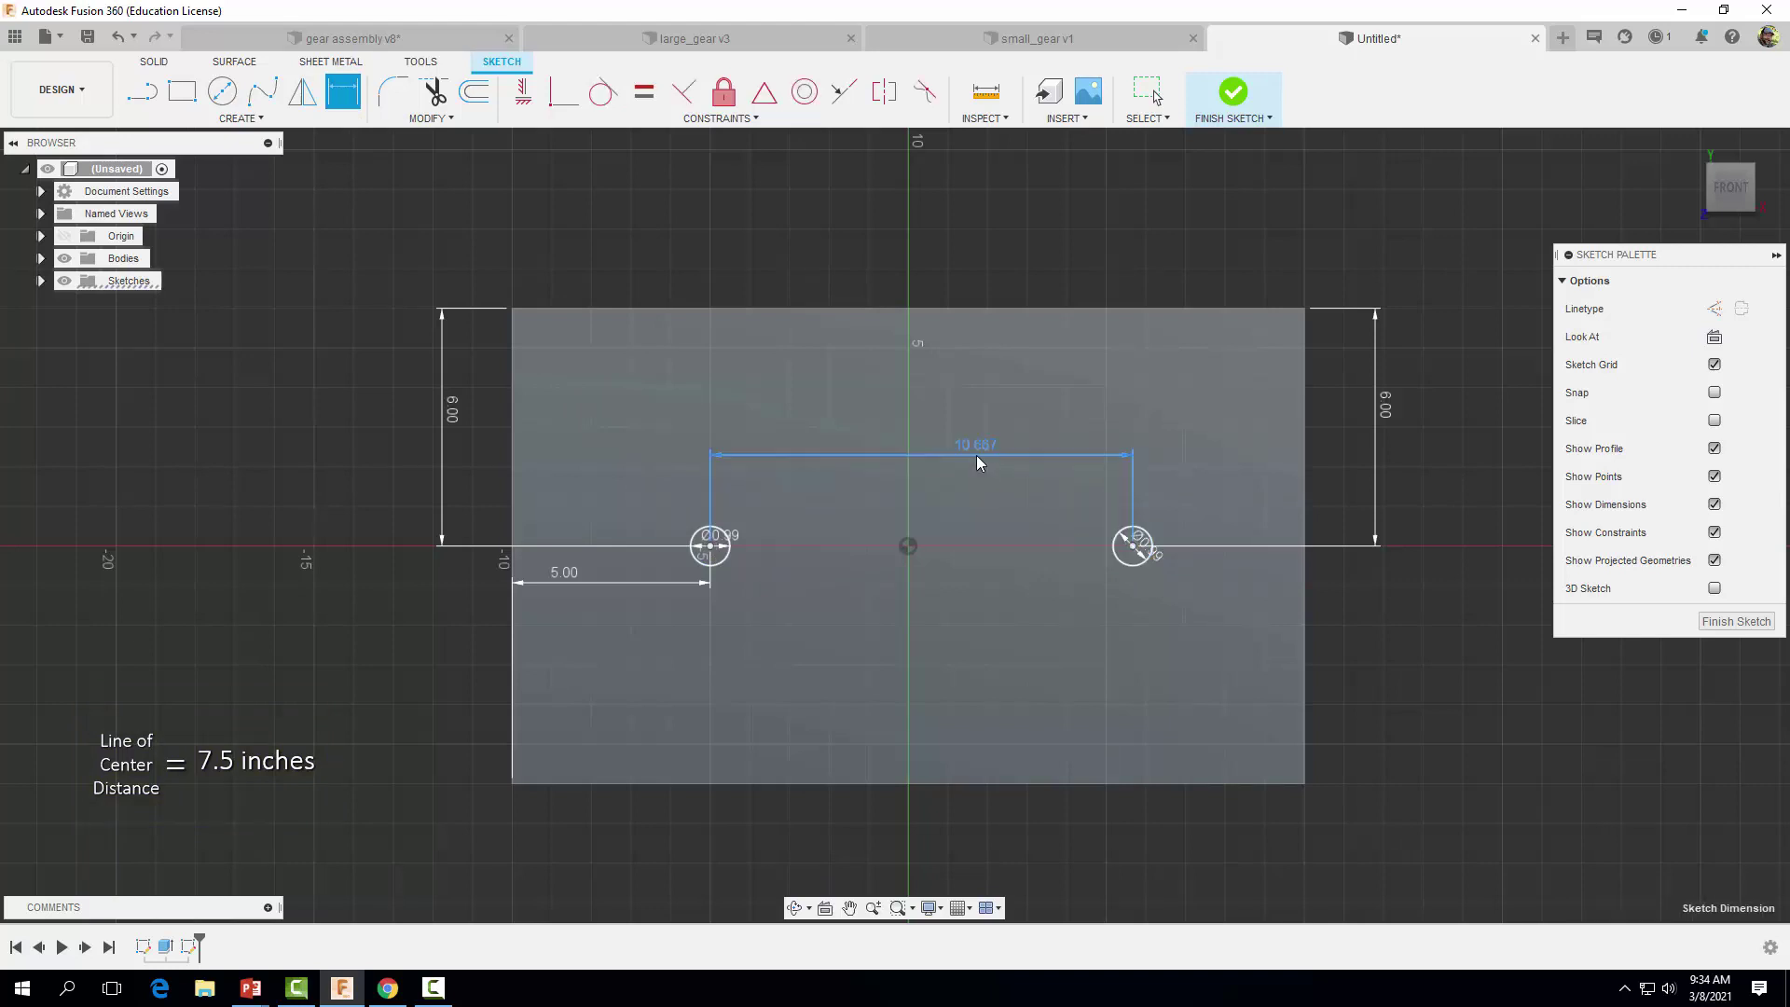
click(980, 459)
text(7.5)
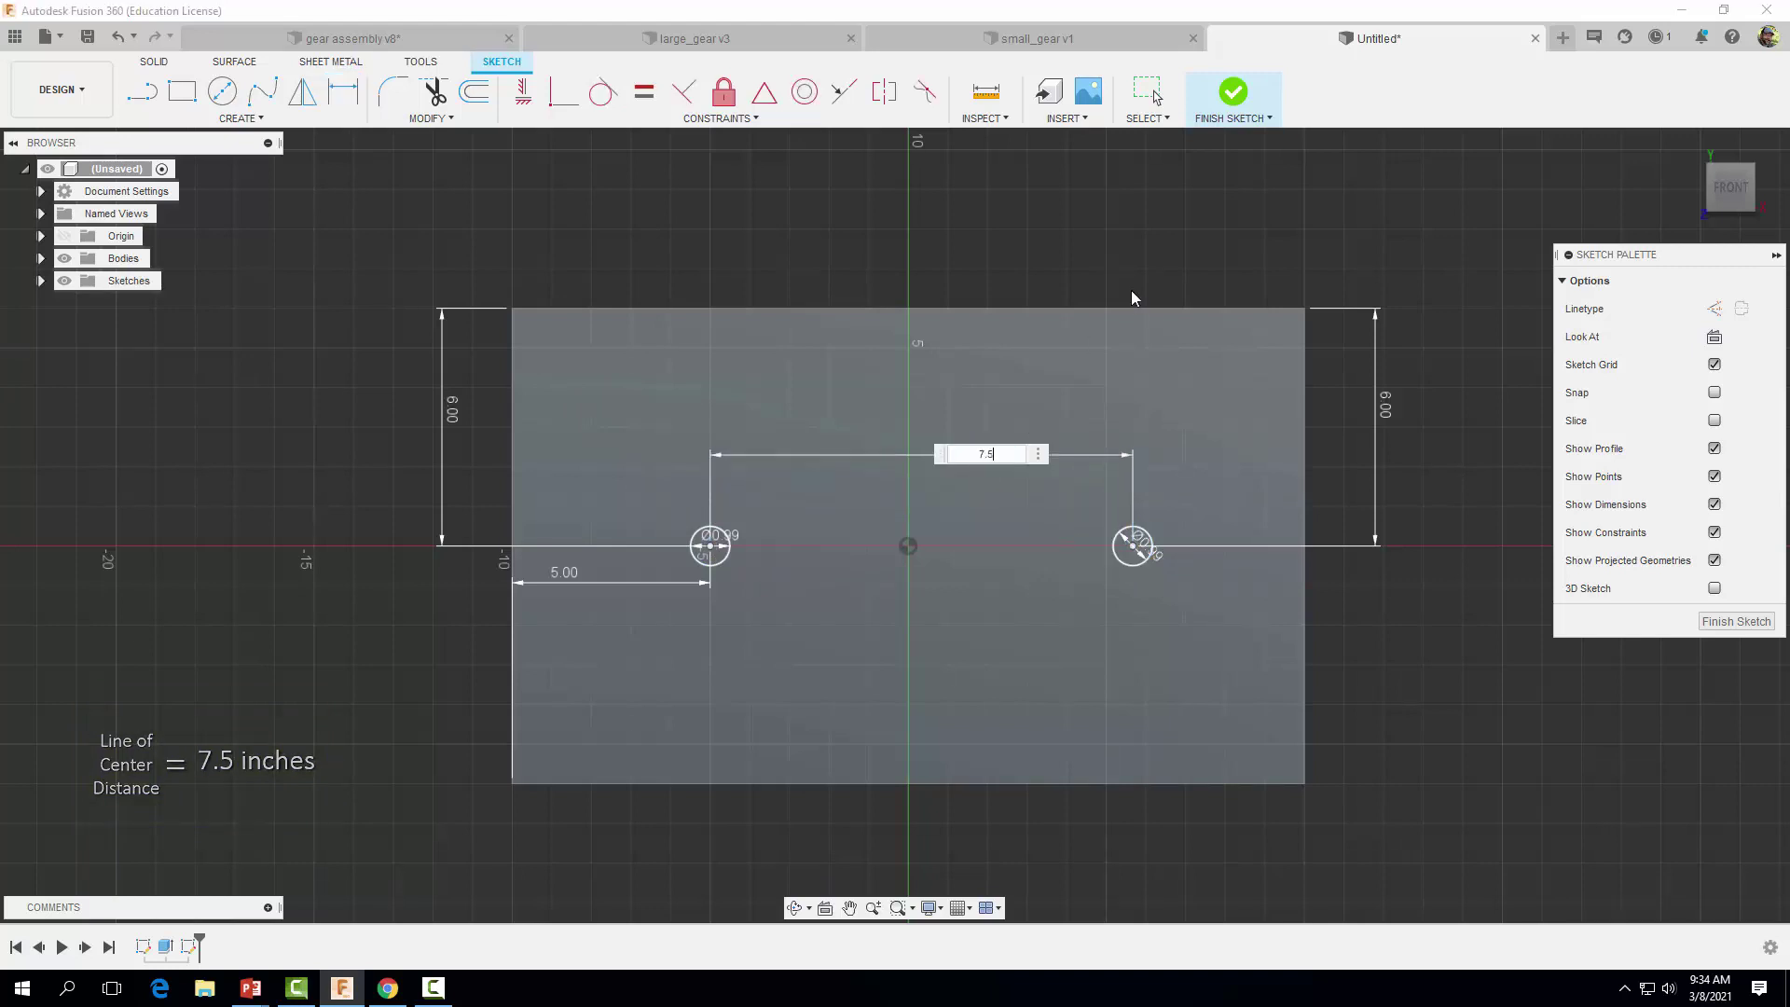
key(Return)
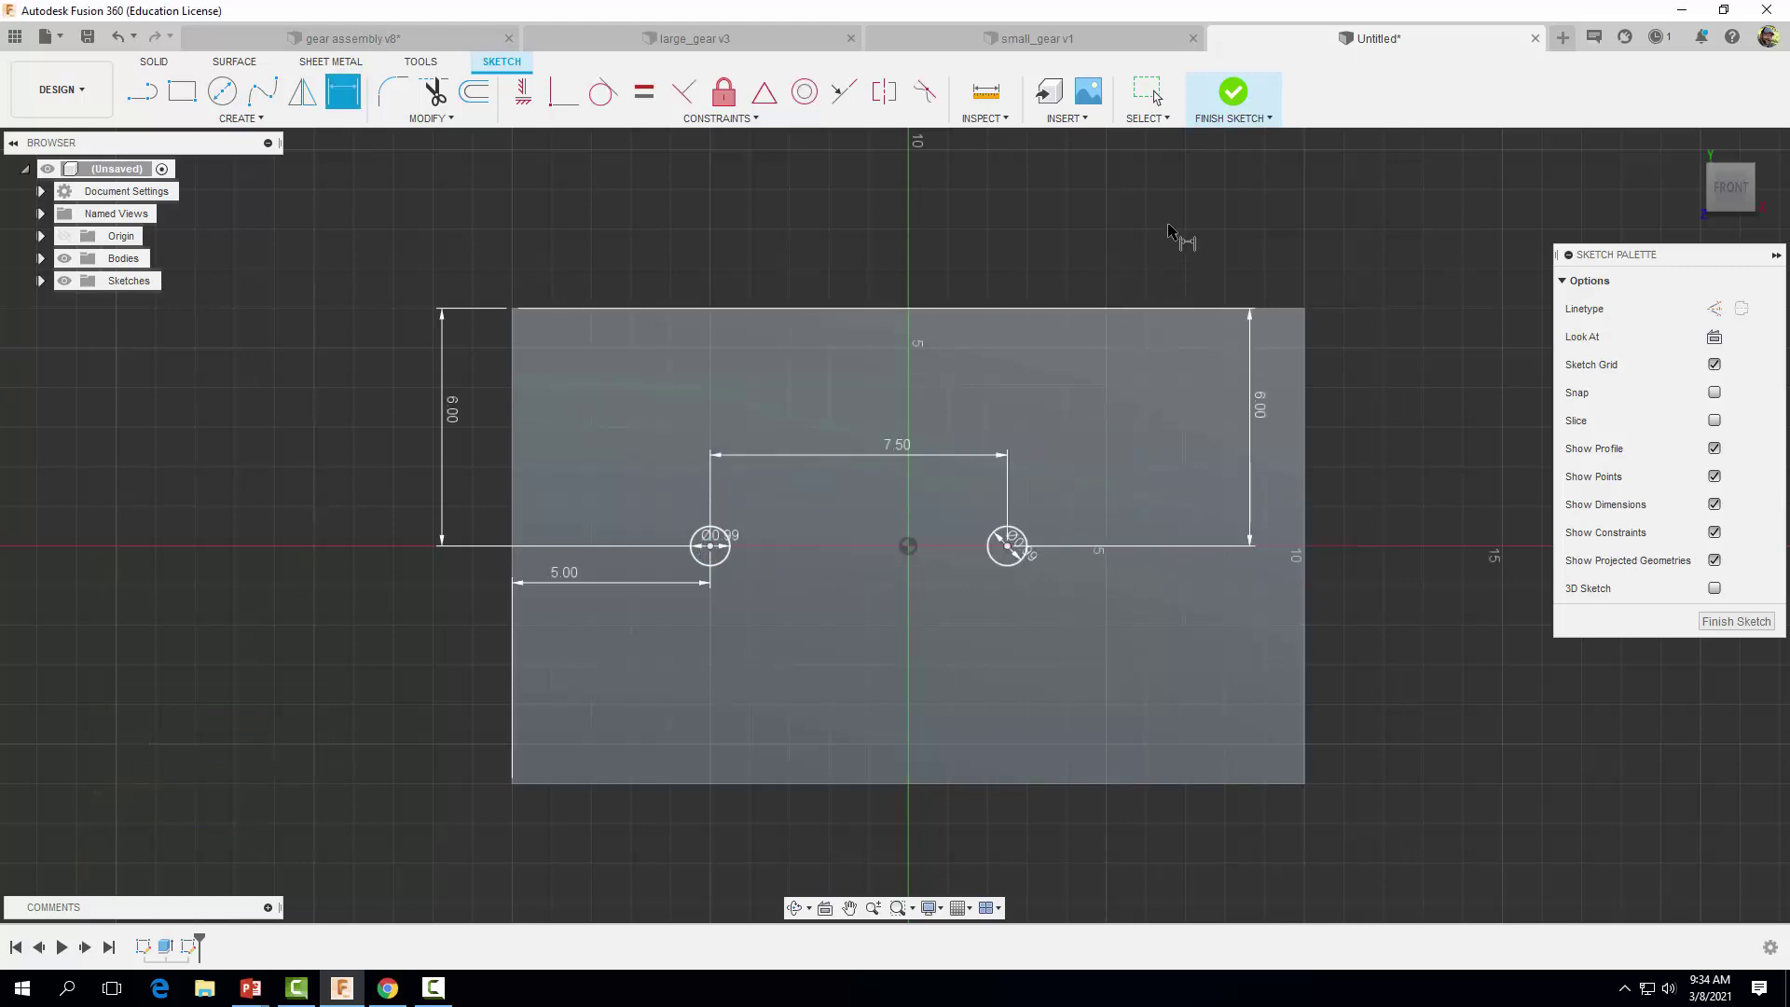
key(Escape)
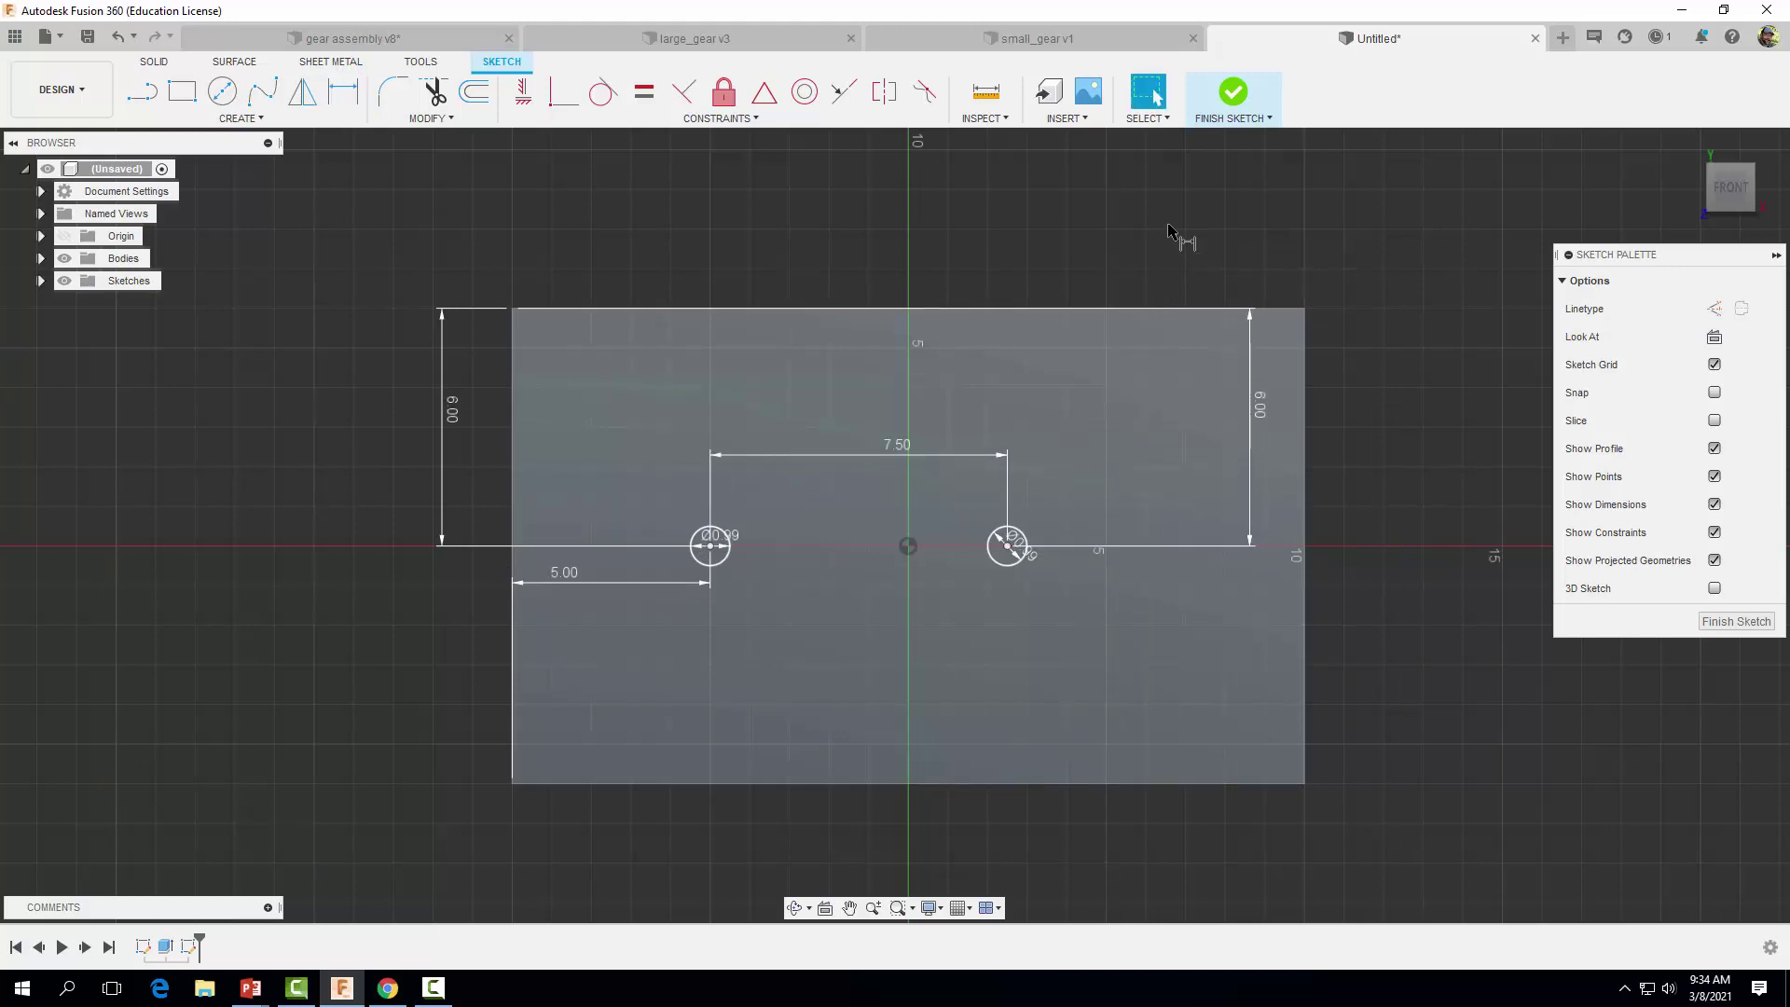
click(1231, 92)
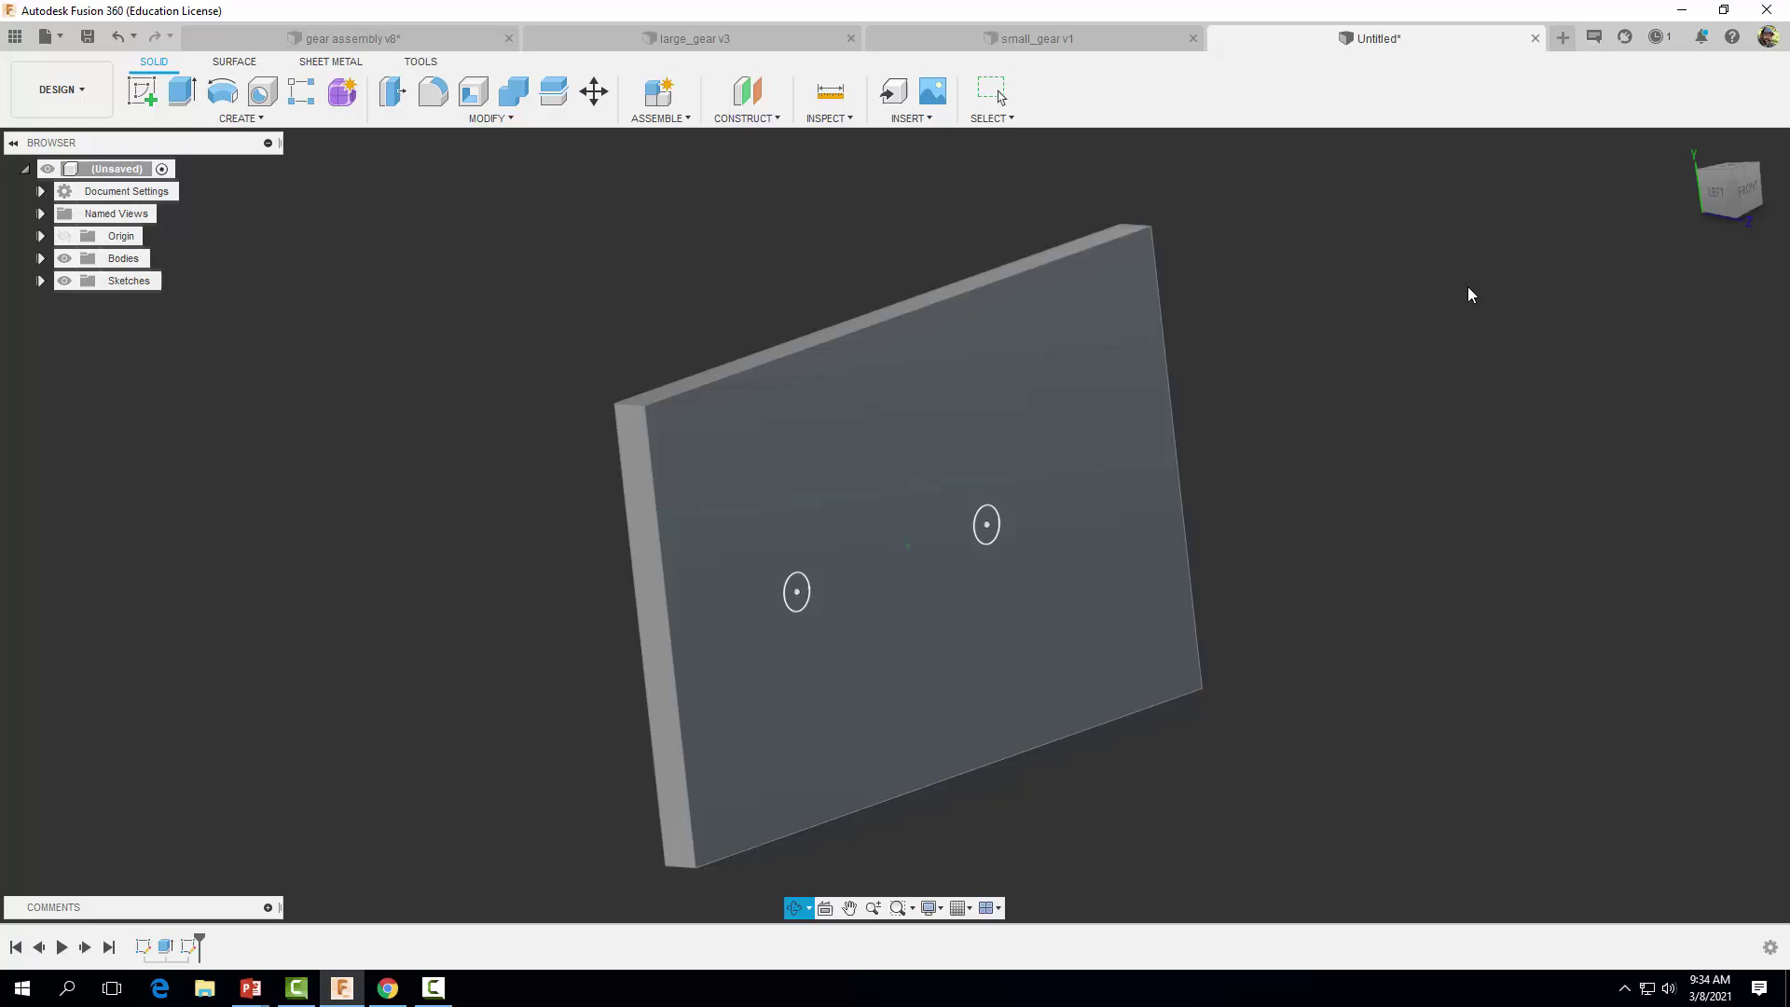
- Extrude both circle profiles 1.5 in outward from the plate as shafts, using the Join operation
click(182, 92)
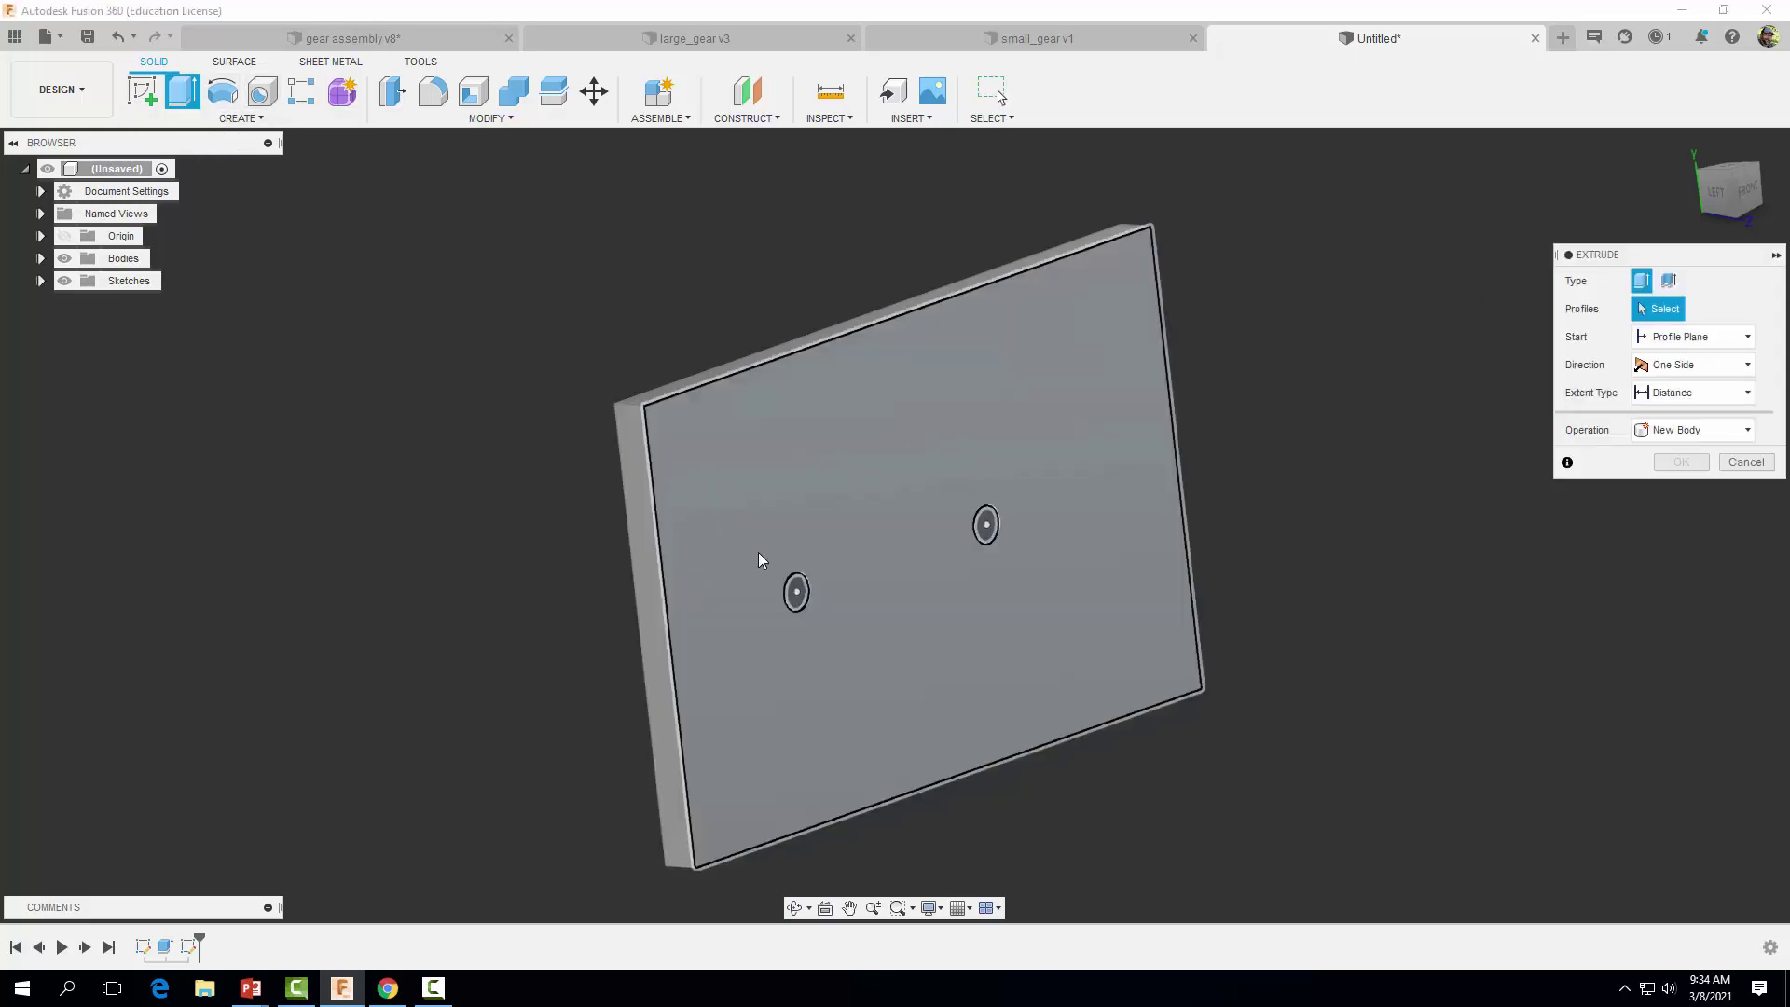
click(798, 593)
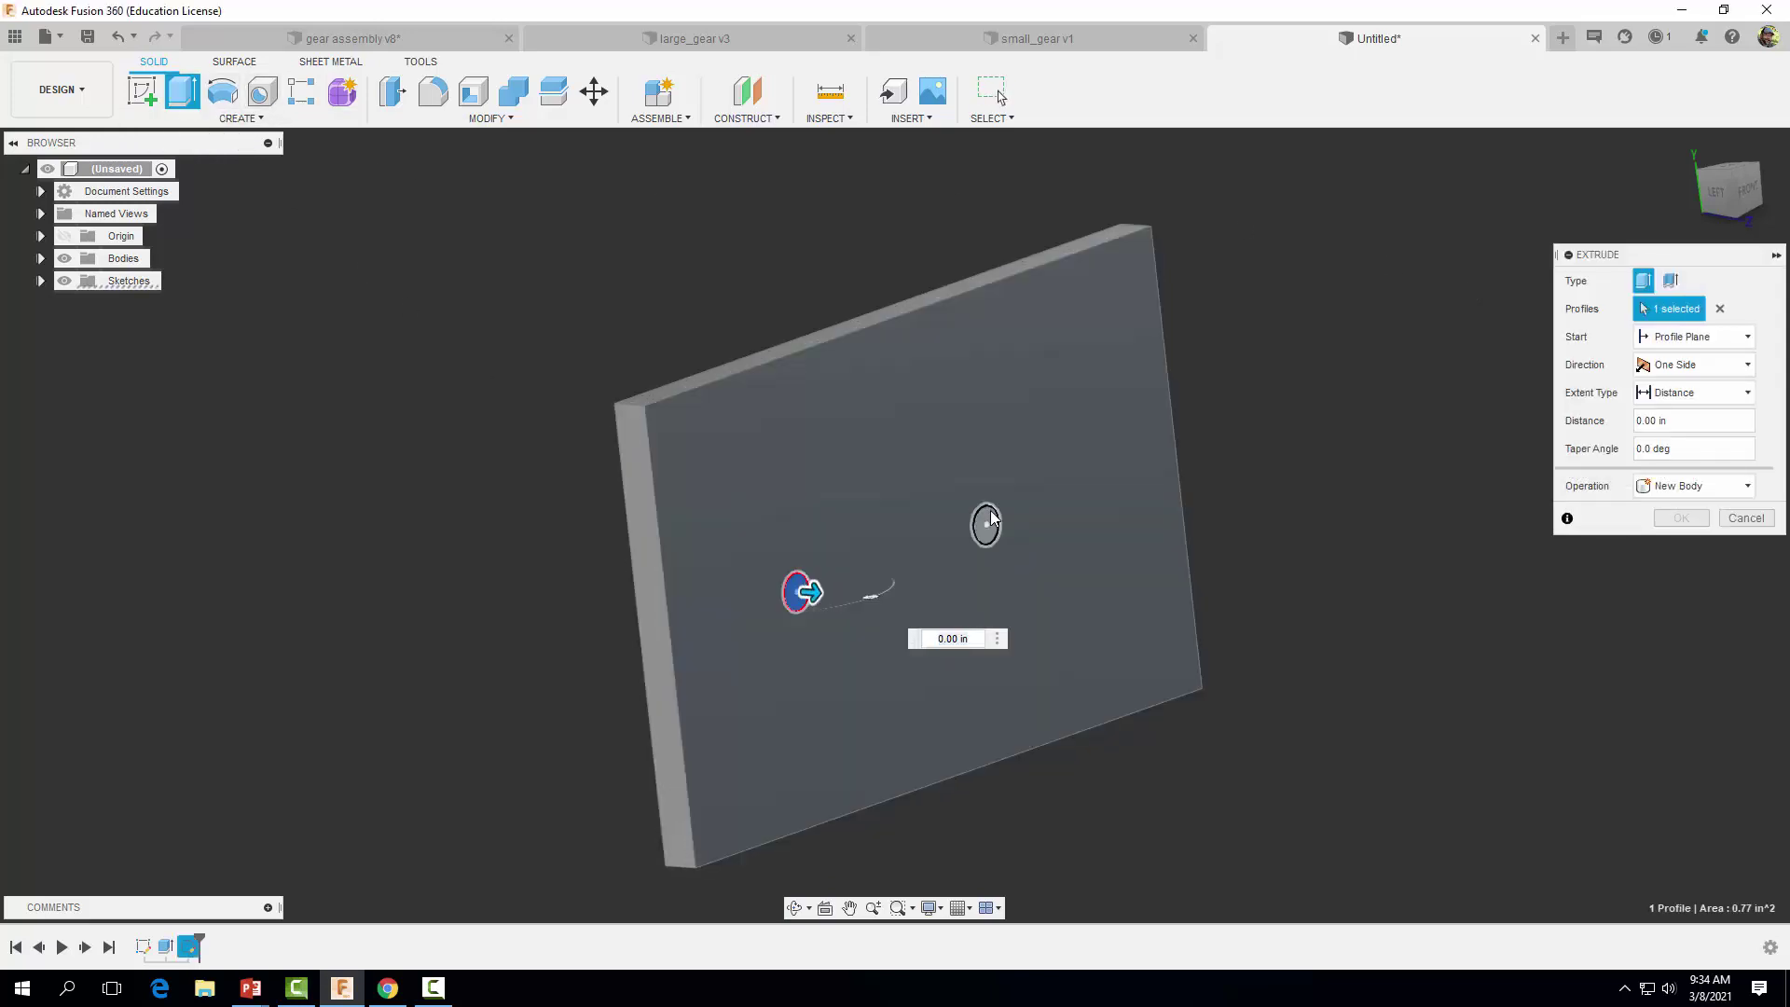
click(991, 523)
text(1.5)
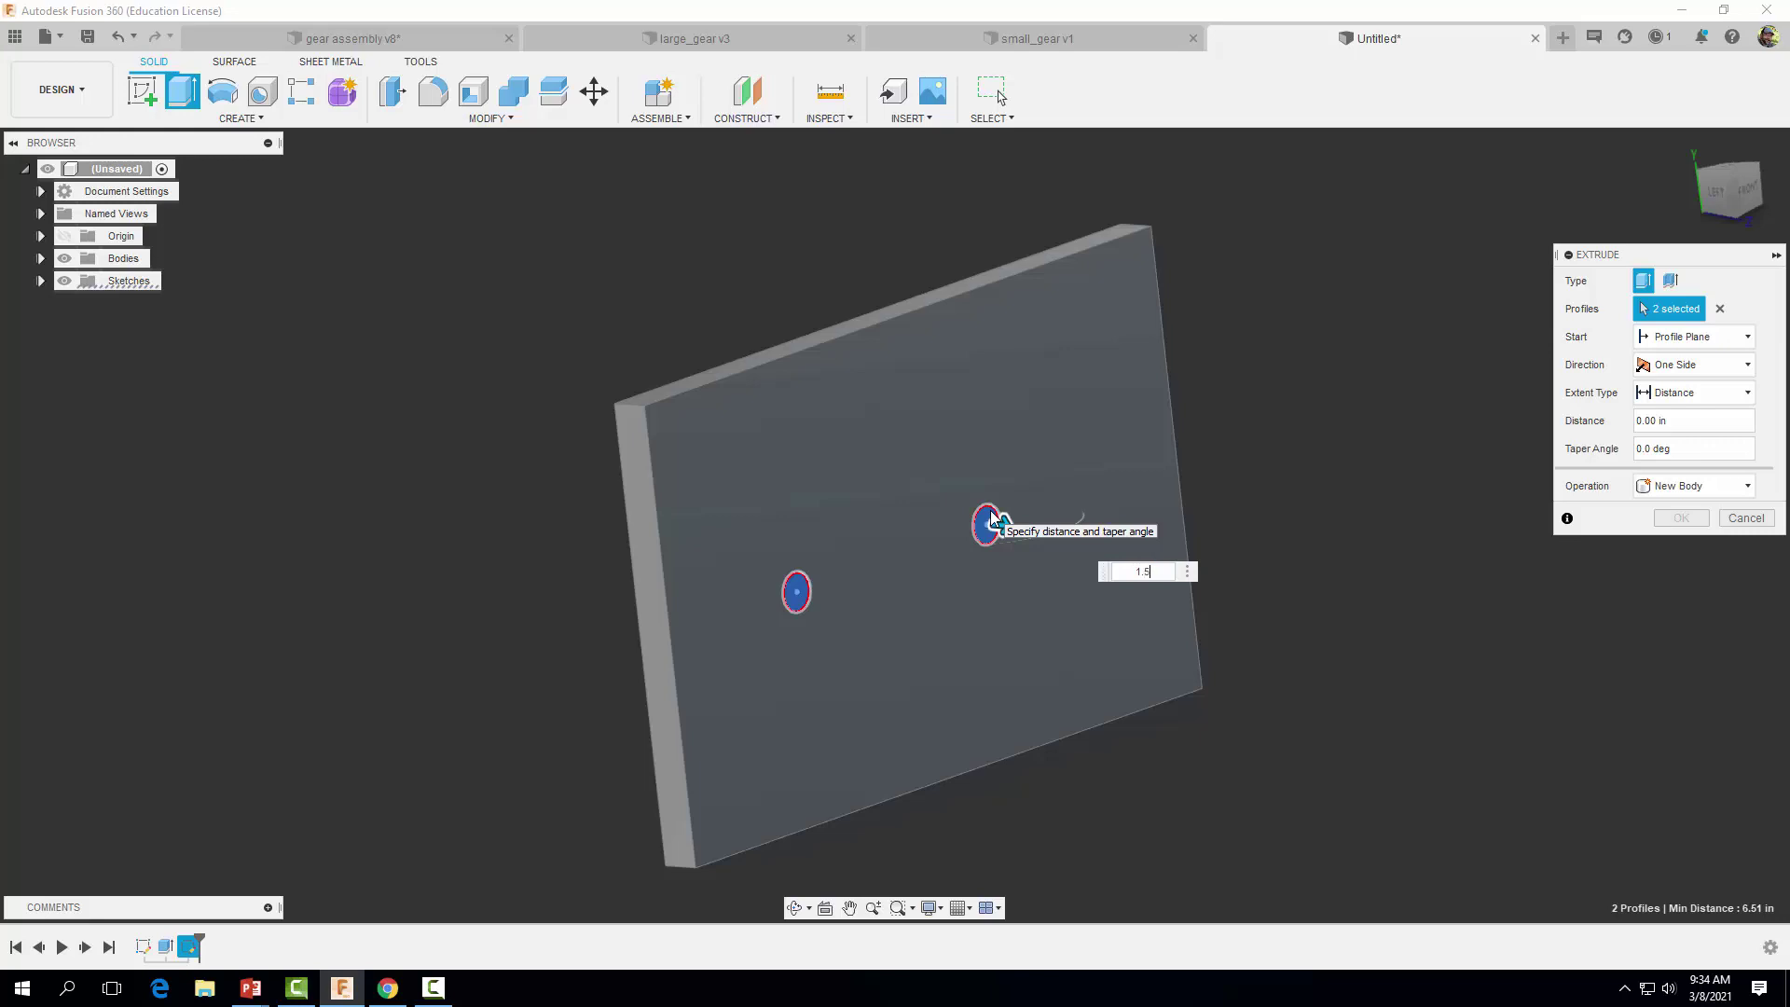
key(Return)
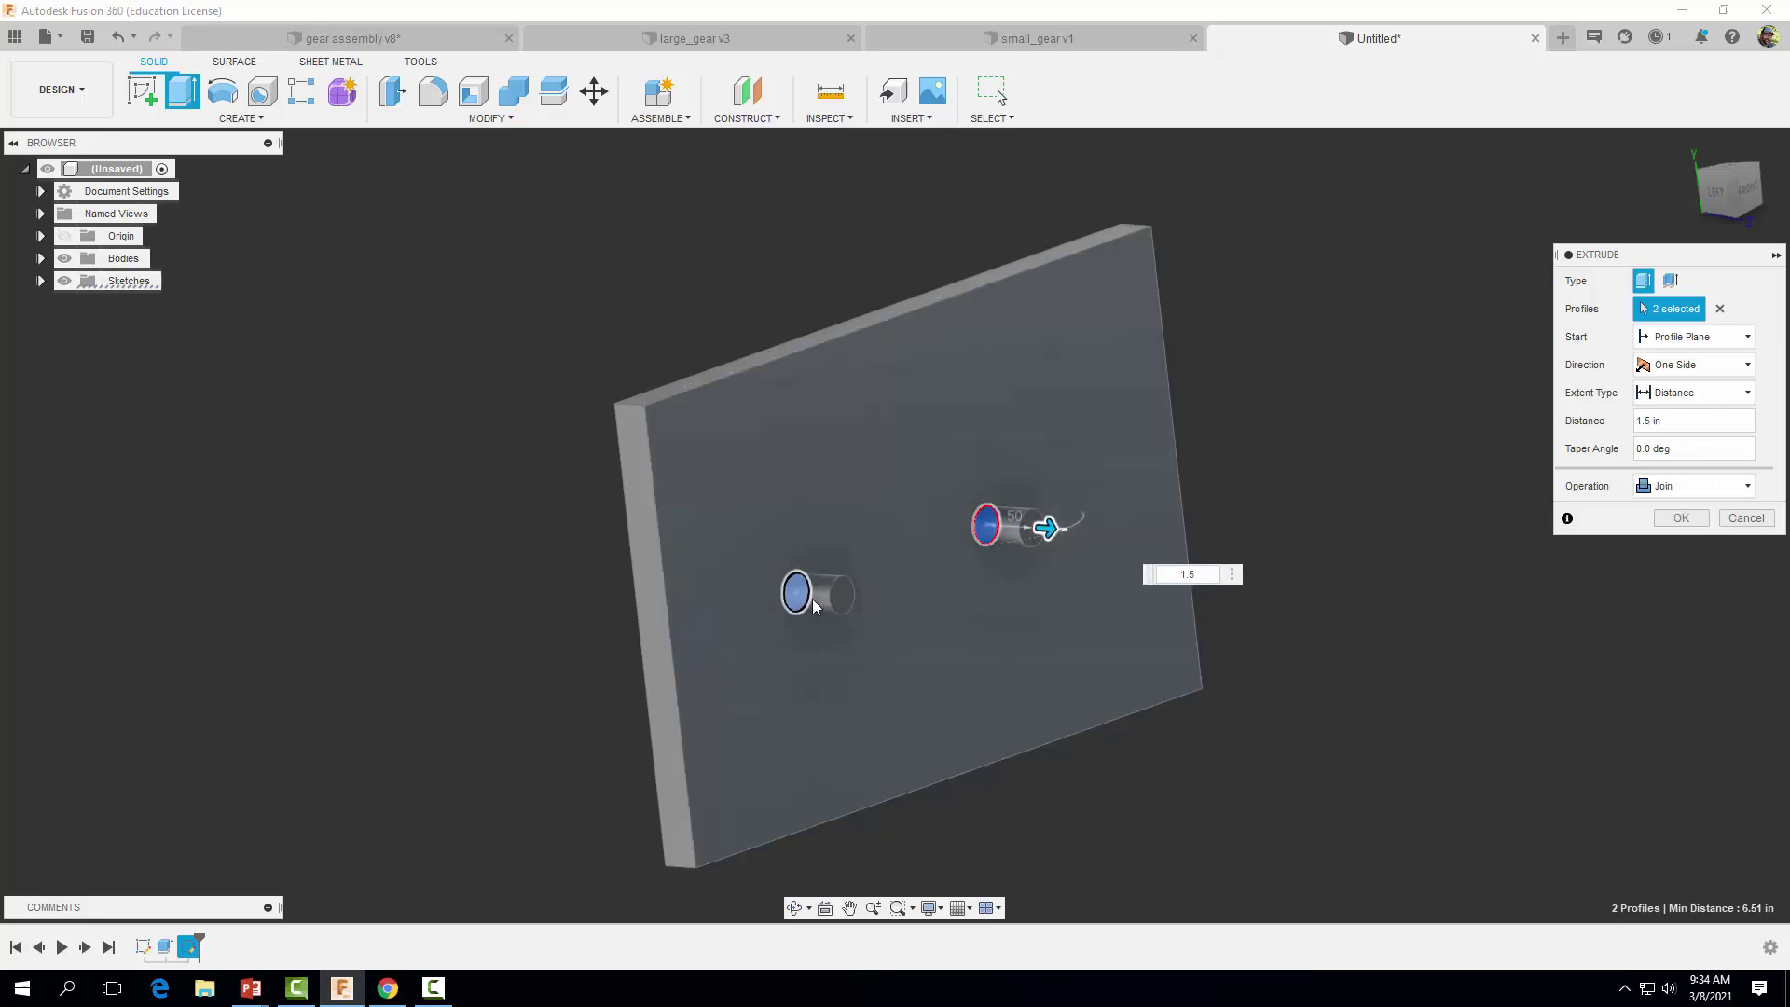
click(1678, 519)
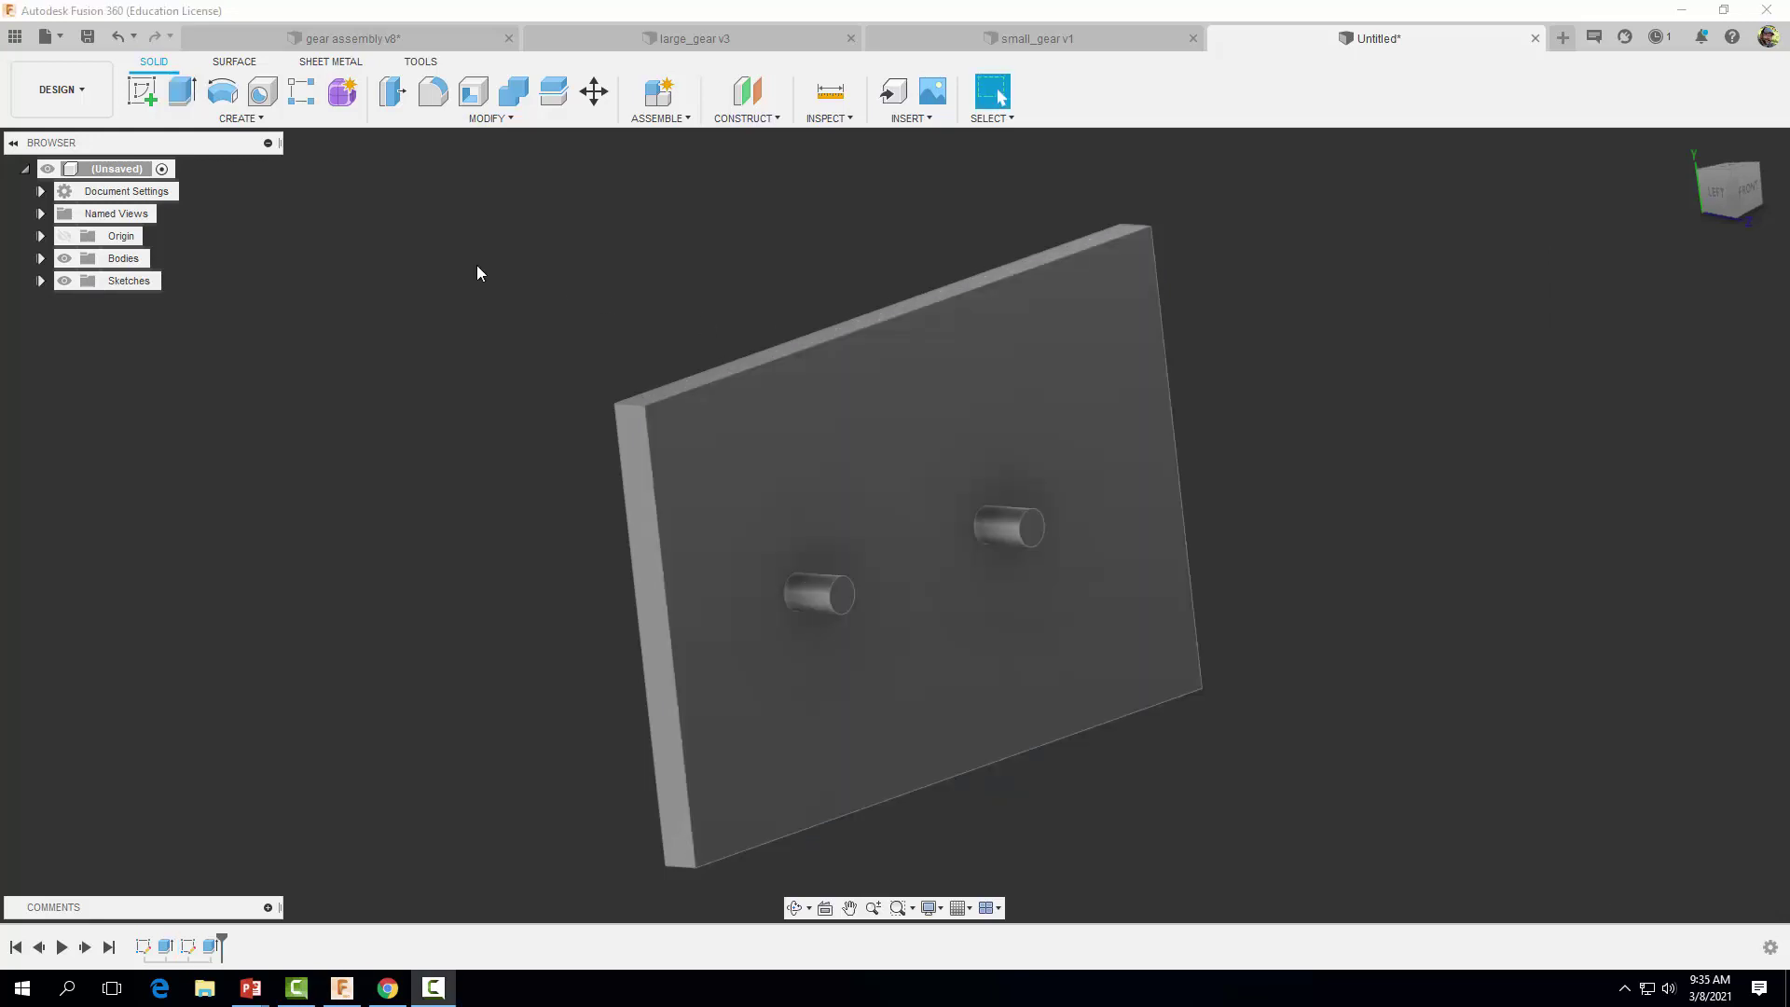
- Save the plate design as gear_mount in the spur gear folder
click(87, 36)
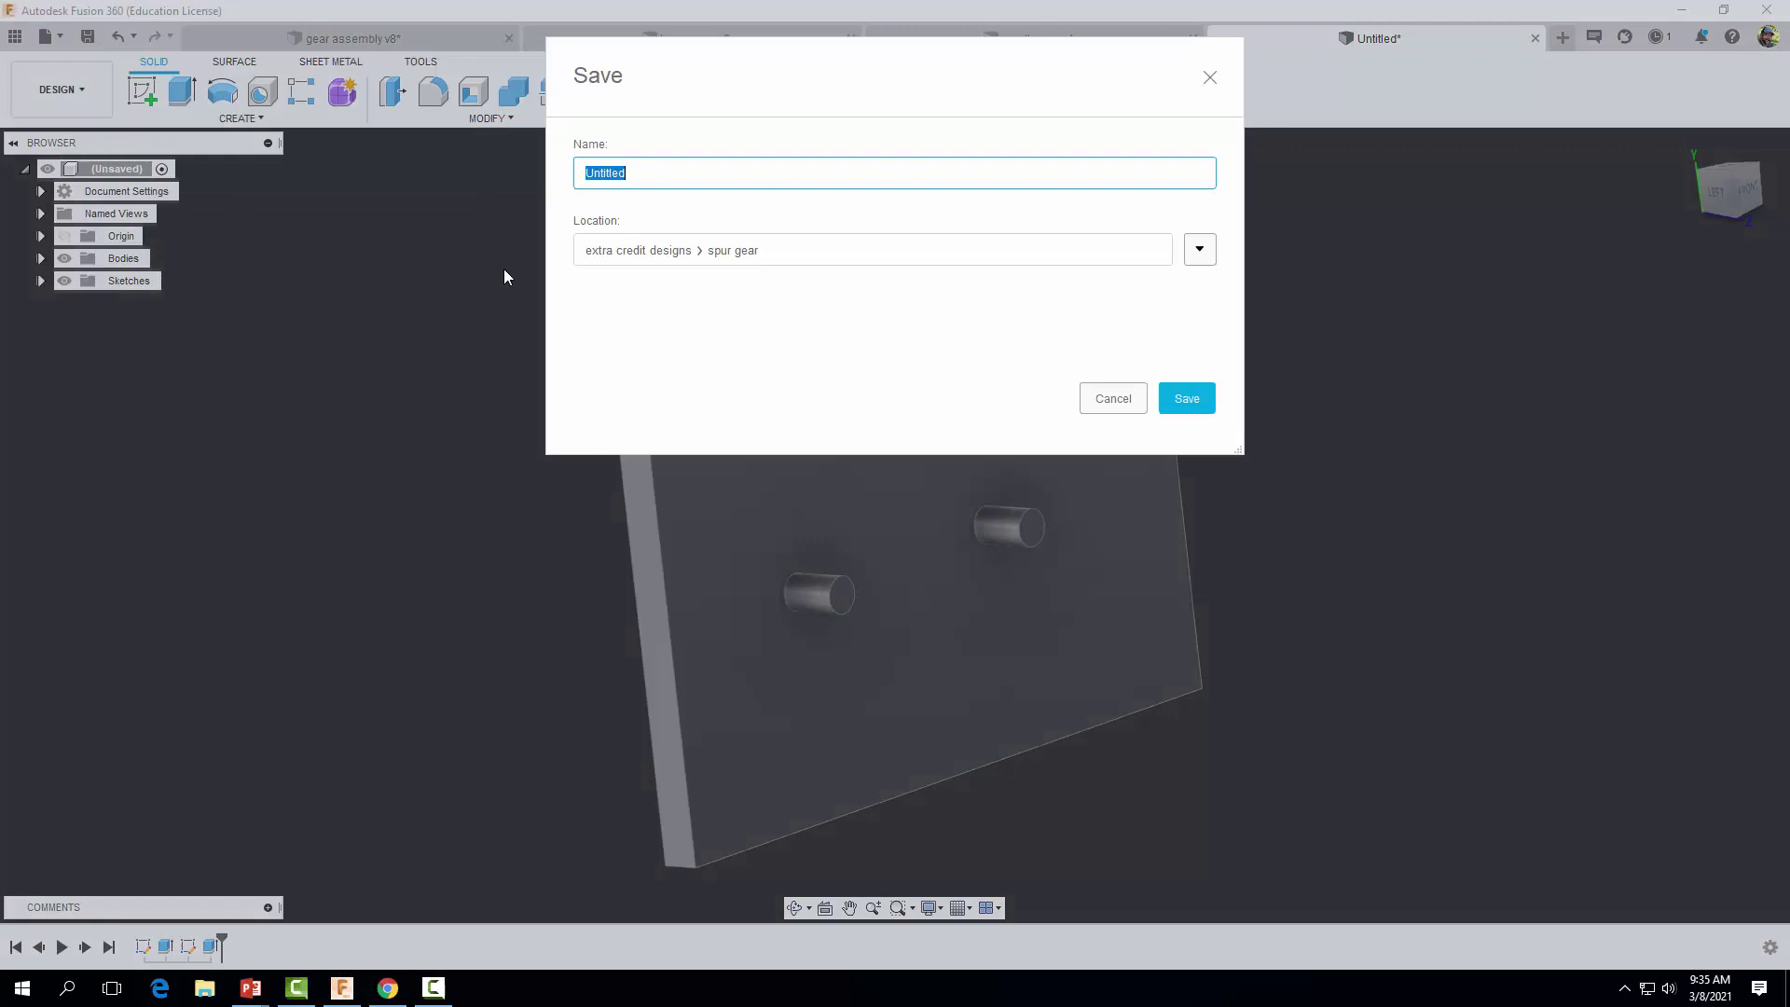
text(gear_mount)
click(1185, 401)
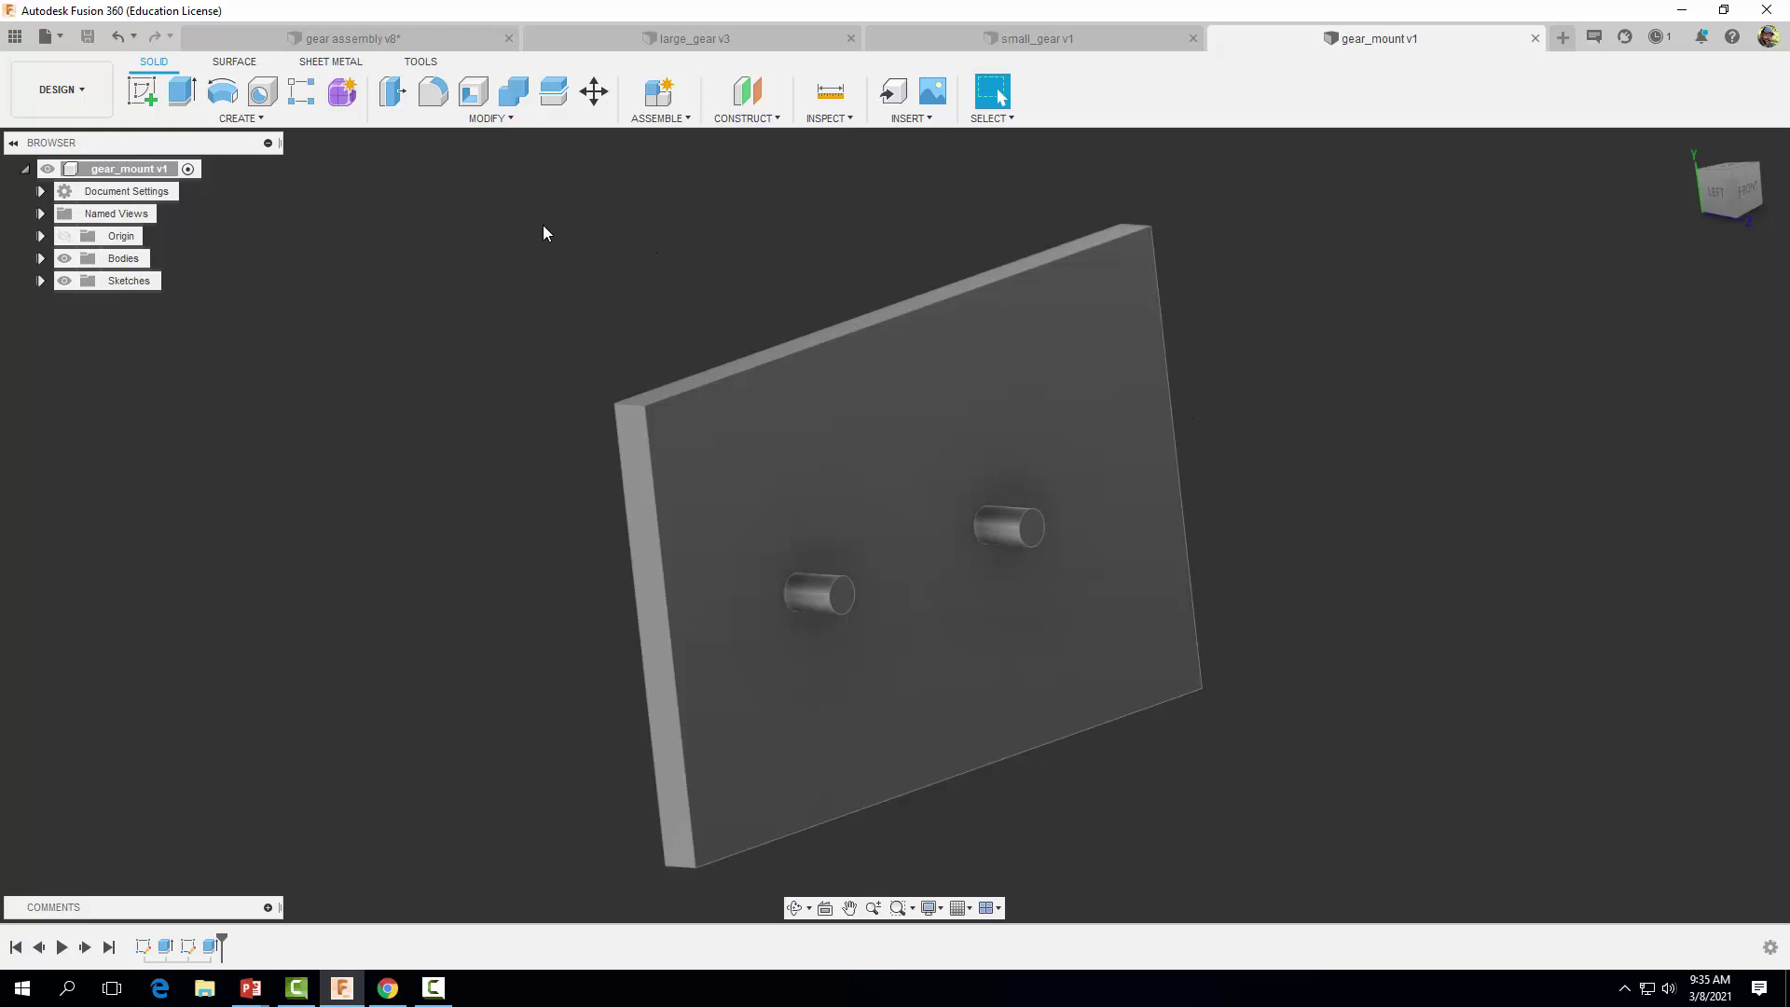
- Create a new design and save it as "spur gear assembly" in the spur gear folder
click(51, 39)
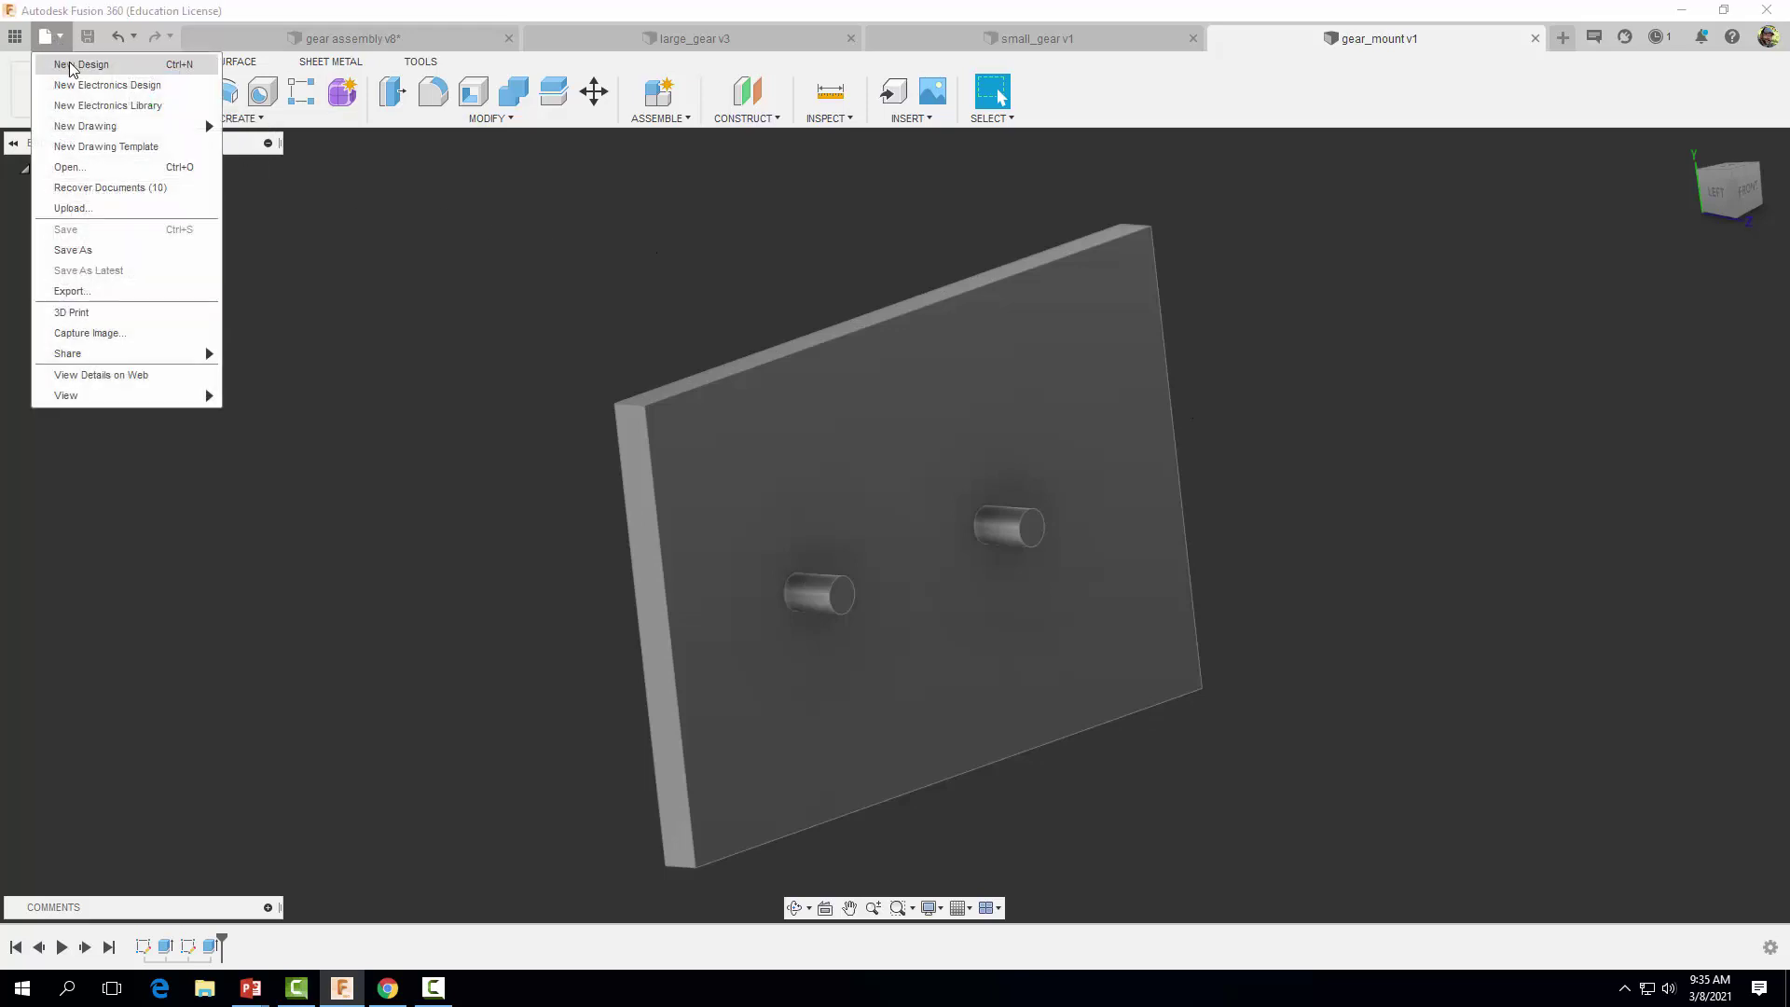
click(71, 65)
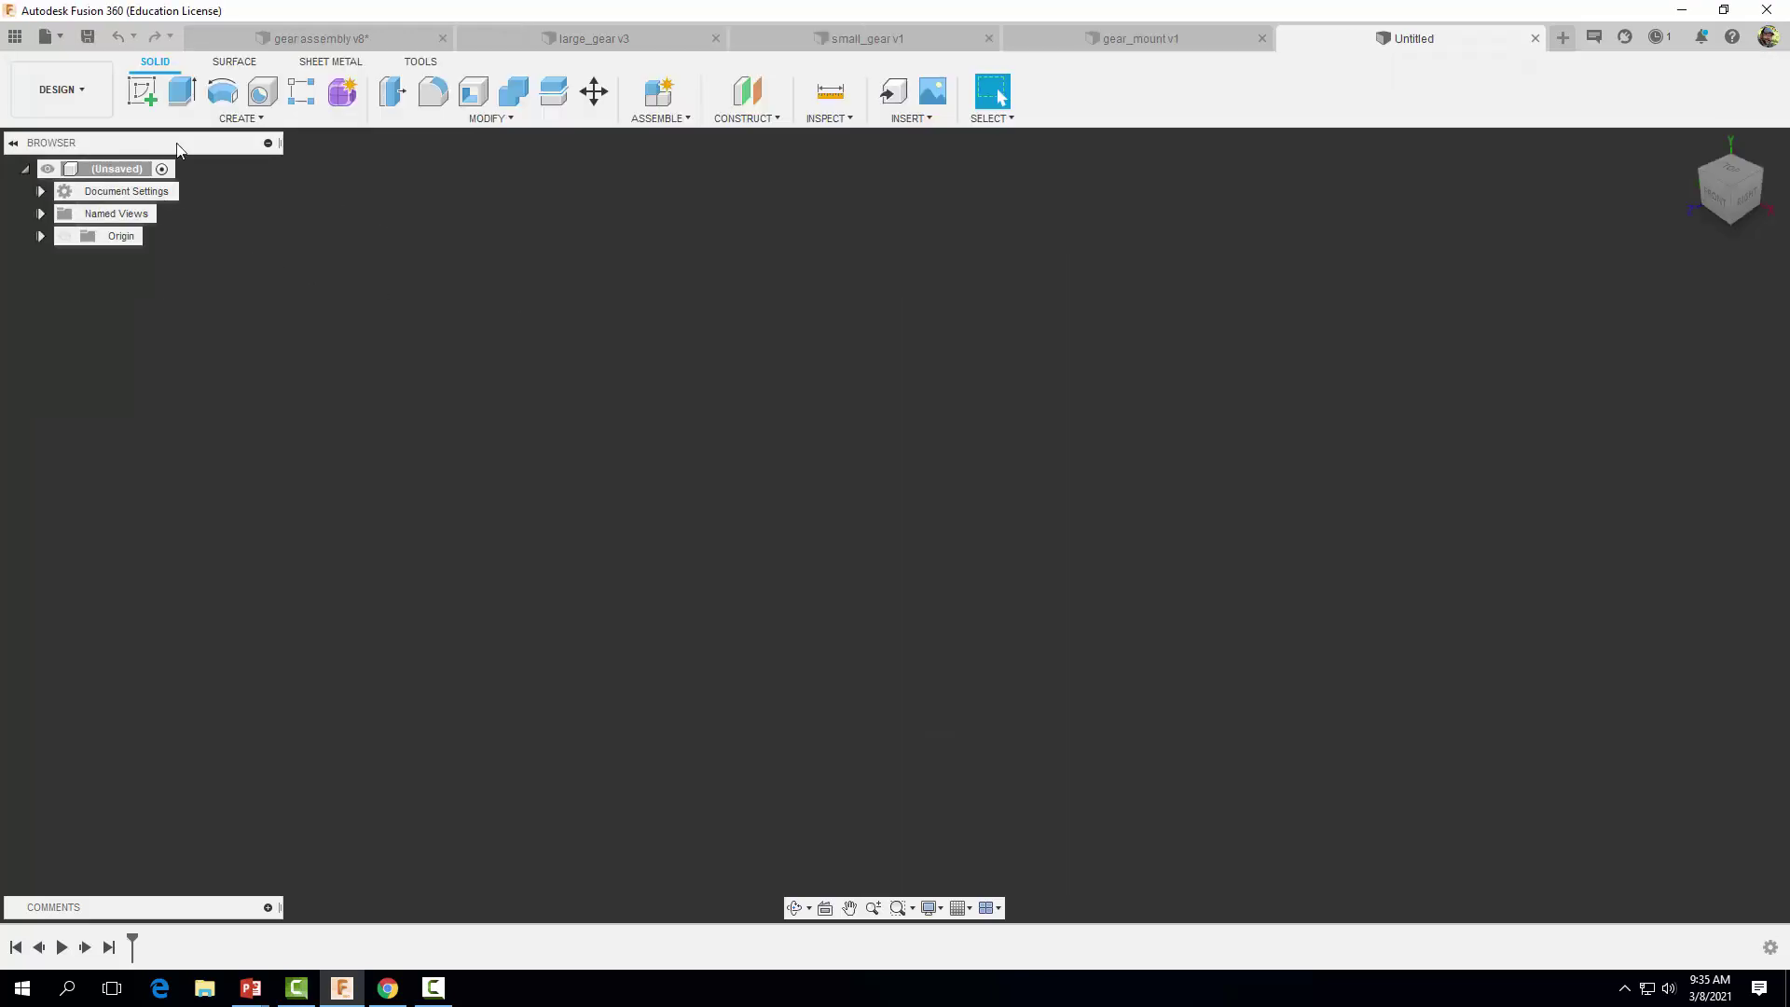
click(88, 36)
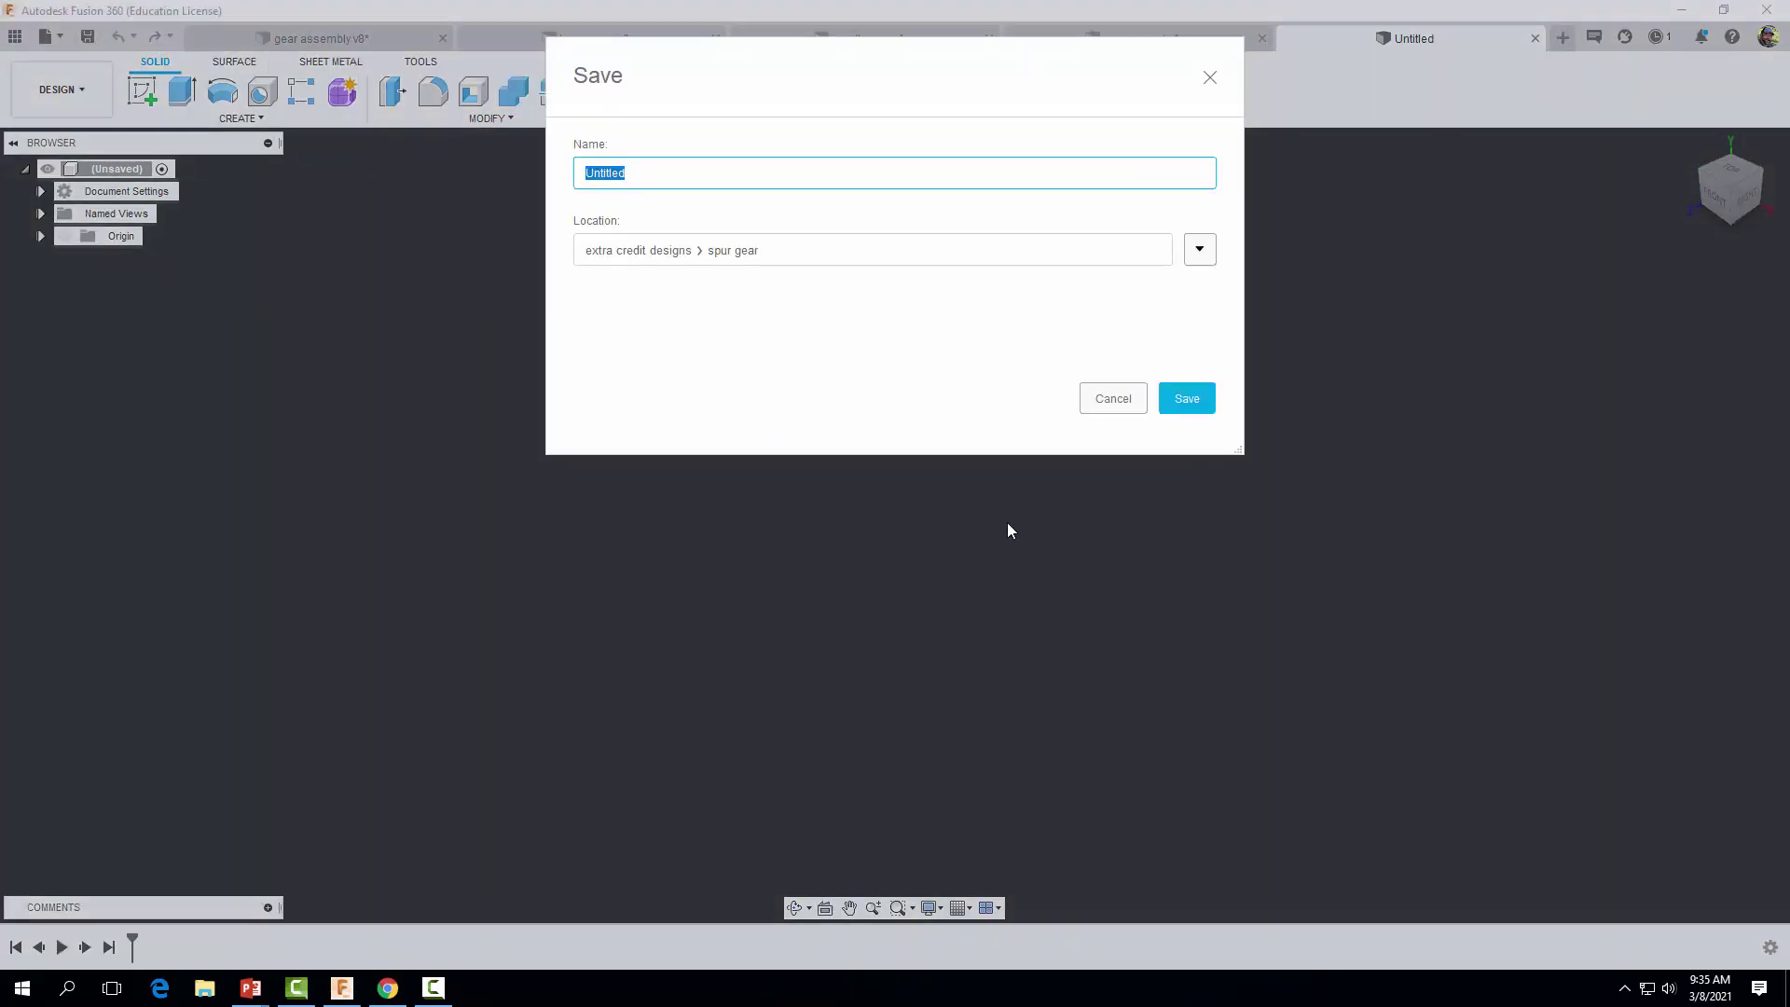
text(spur gear assembly)
click(1180, 403)
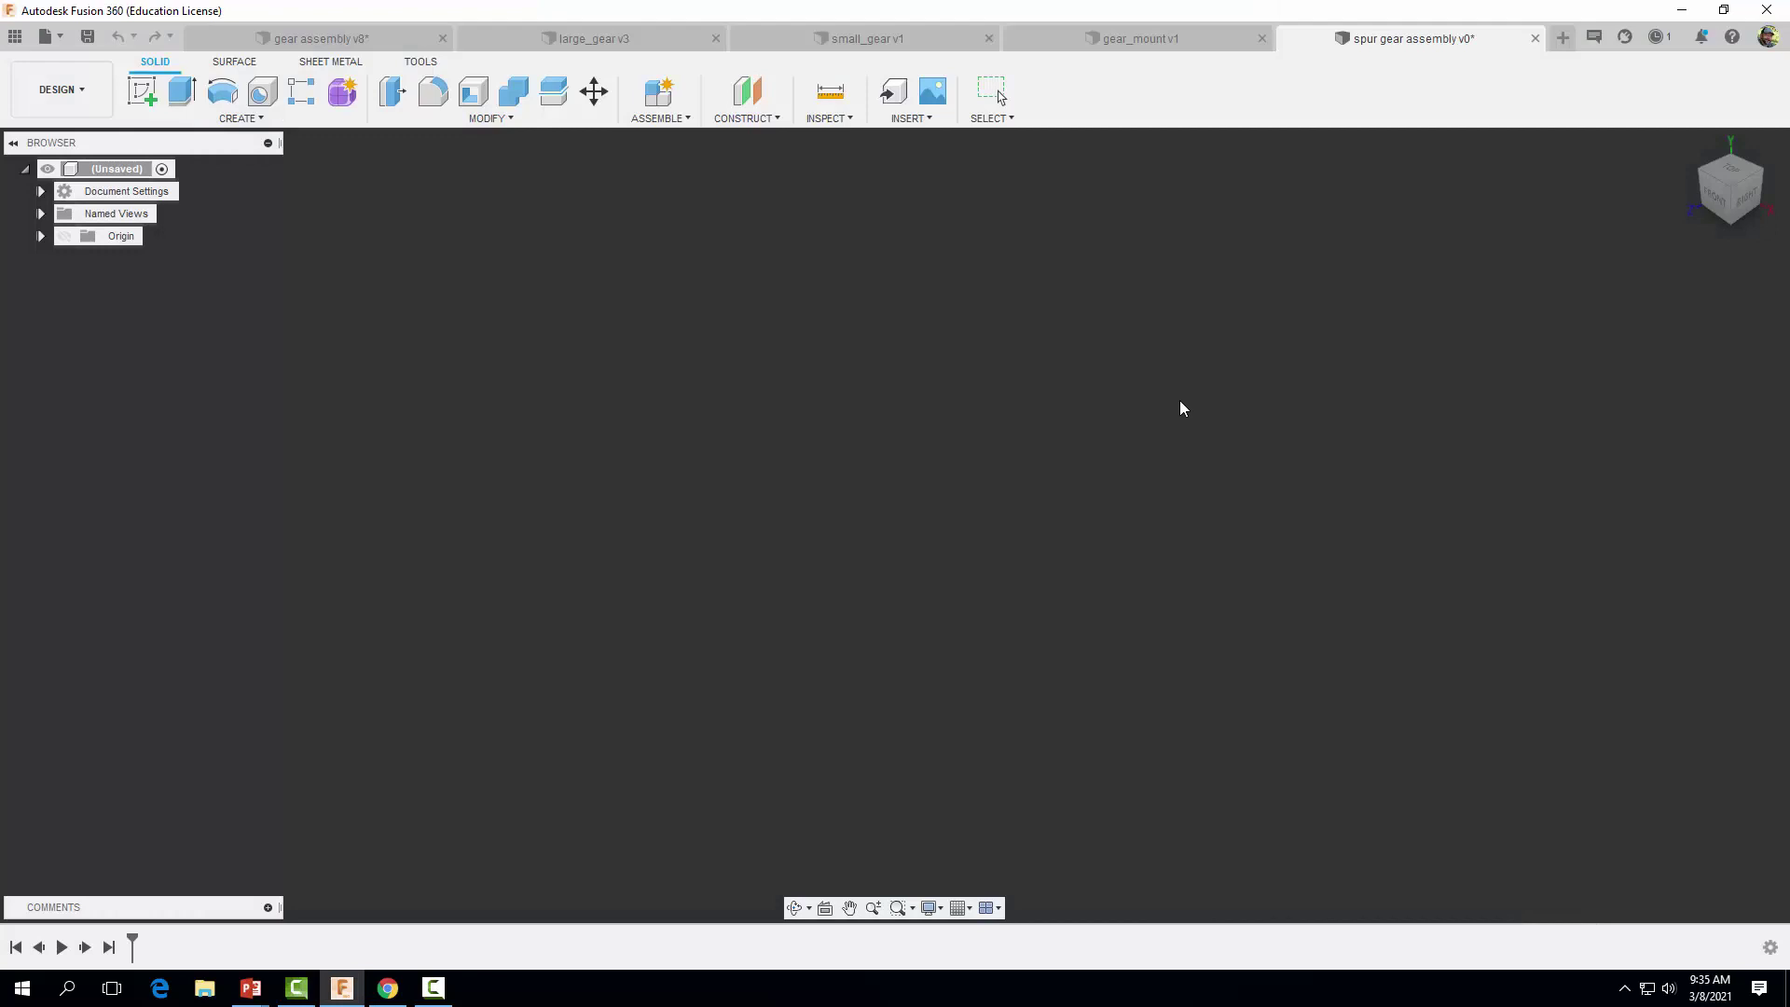
- Insert the gear_mount design into the spur gear assembly at its default position
click(15, 37)
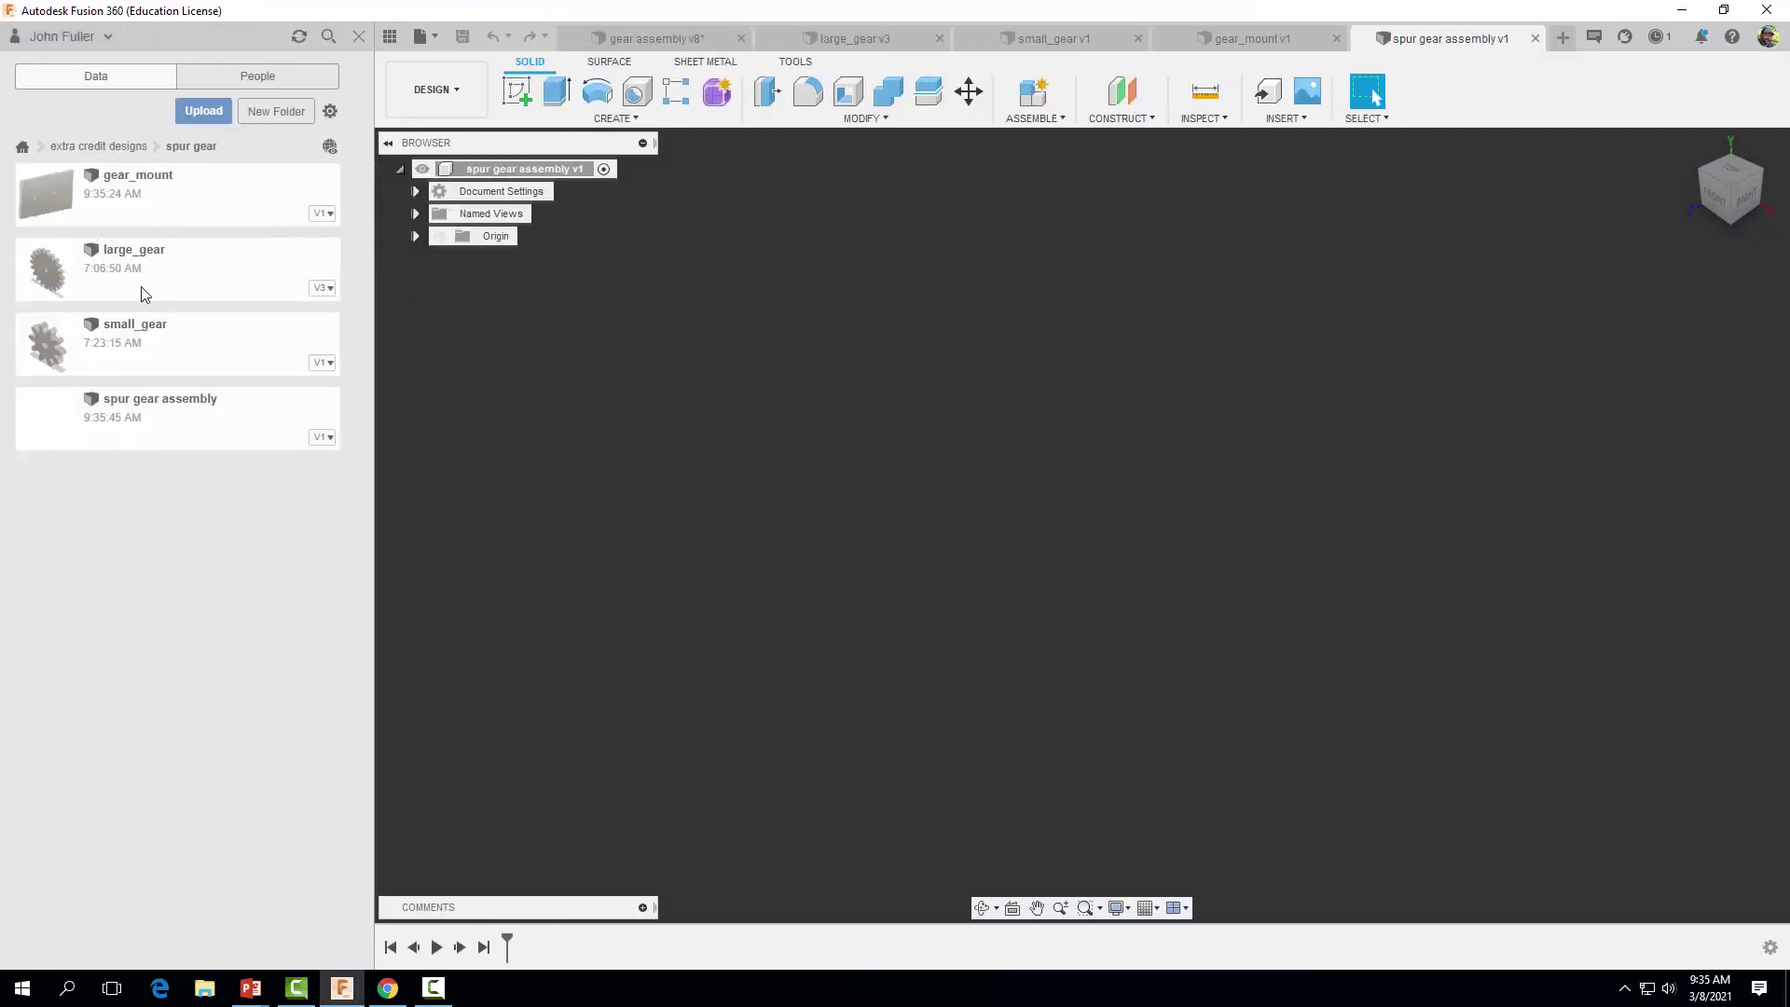
right_click(146, 204)
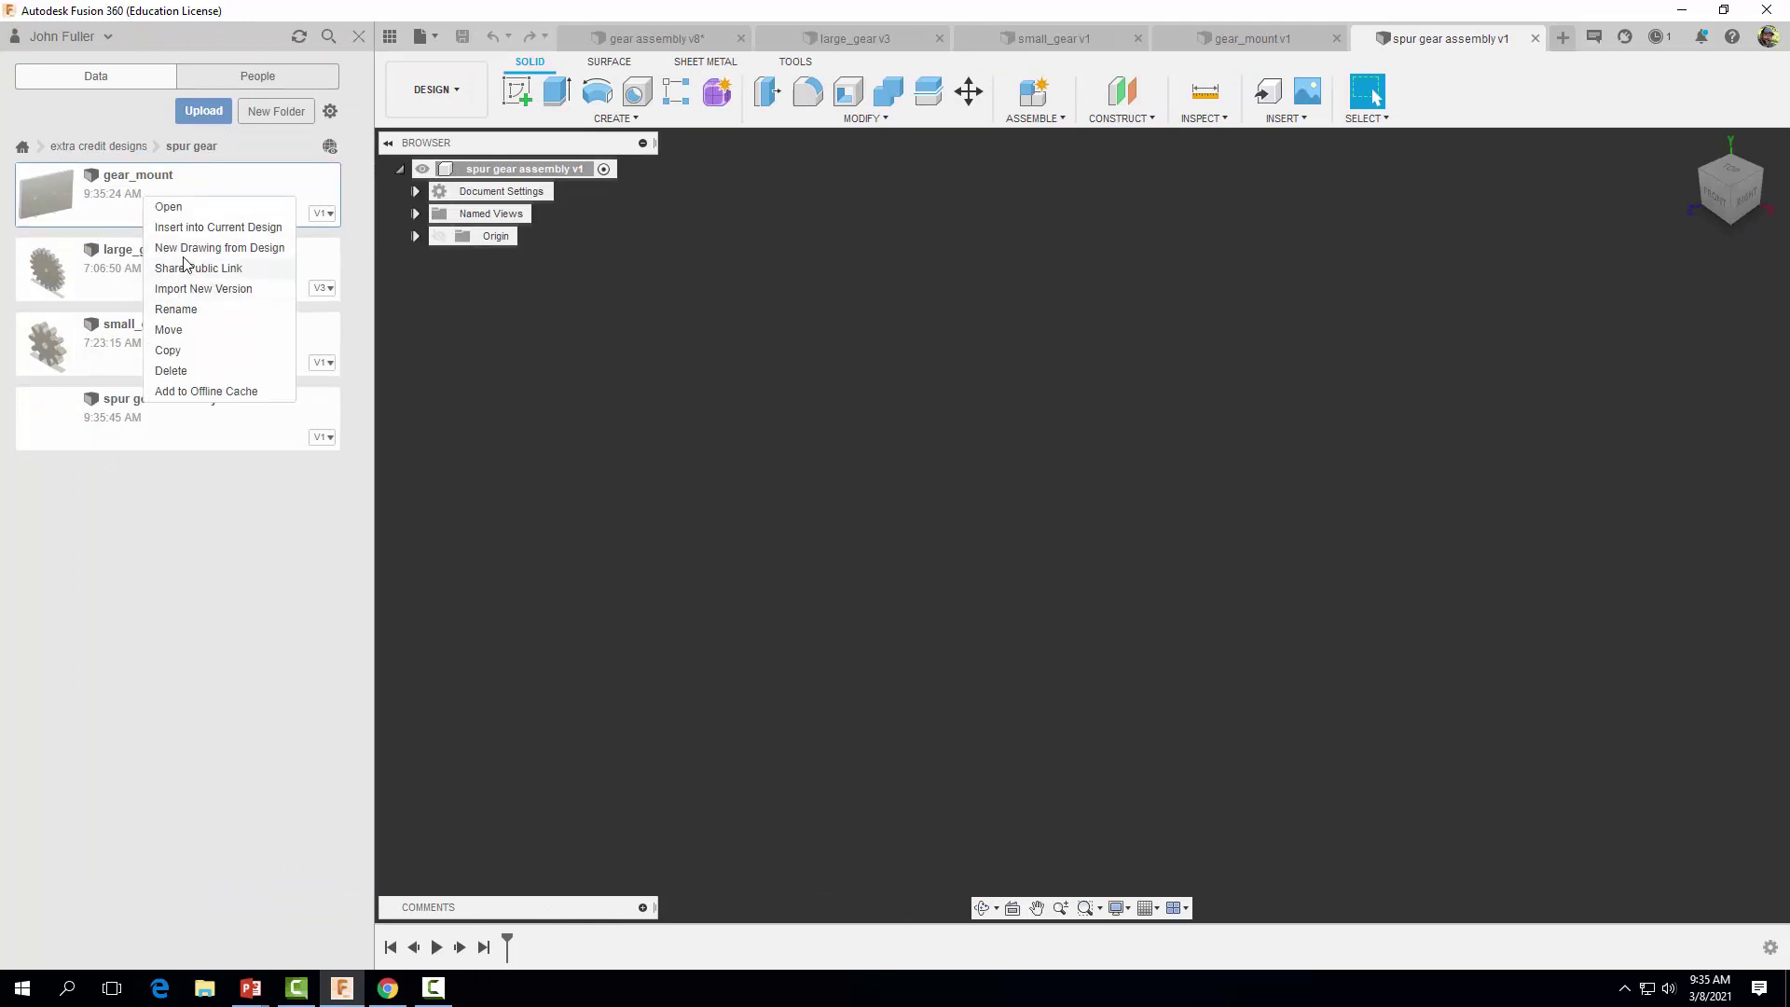
click(196, 229)
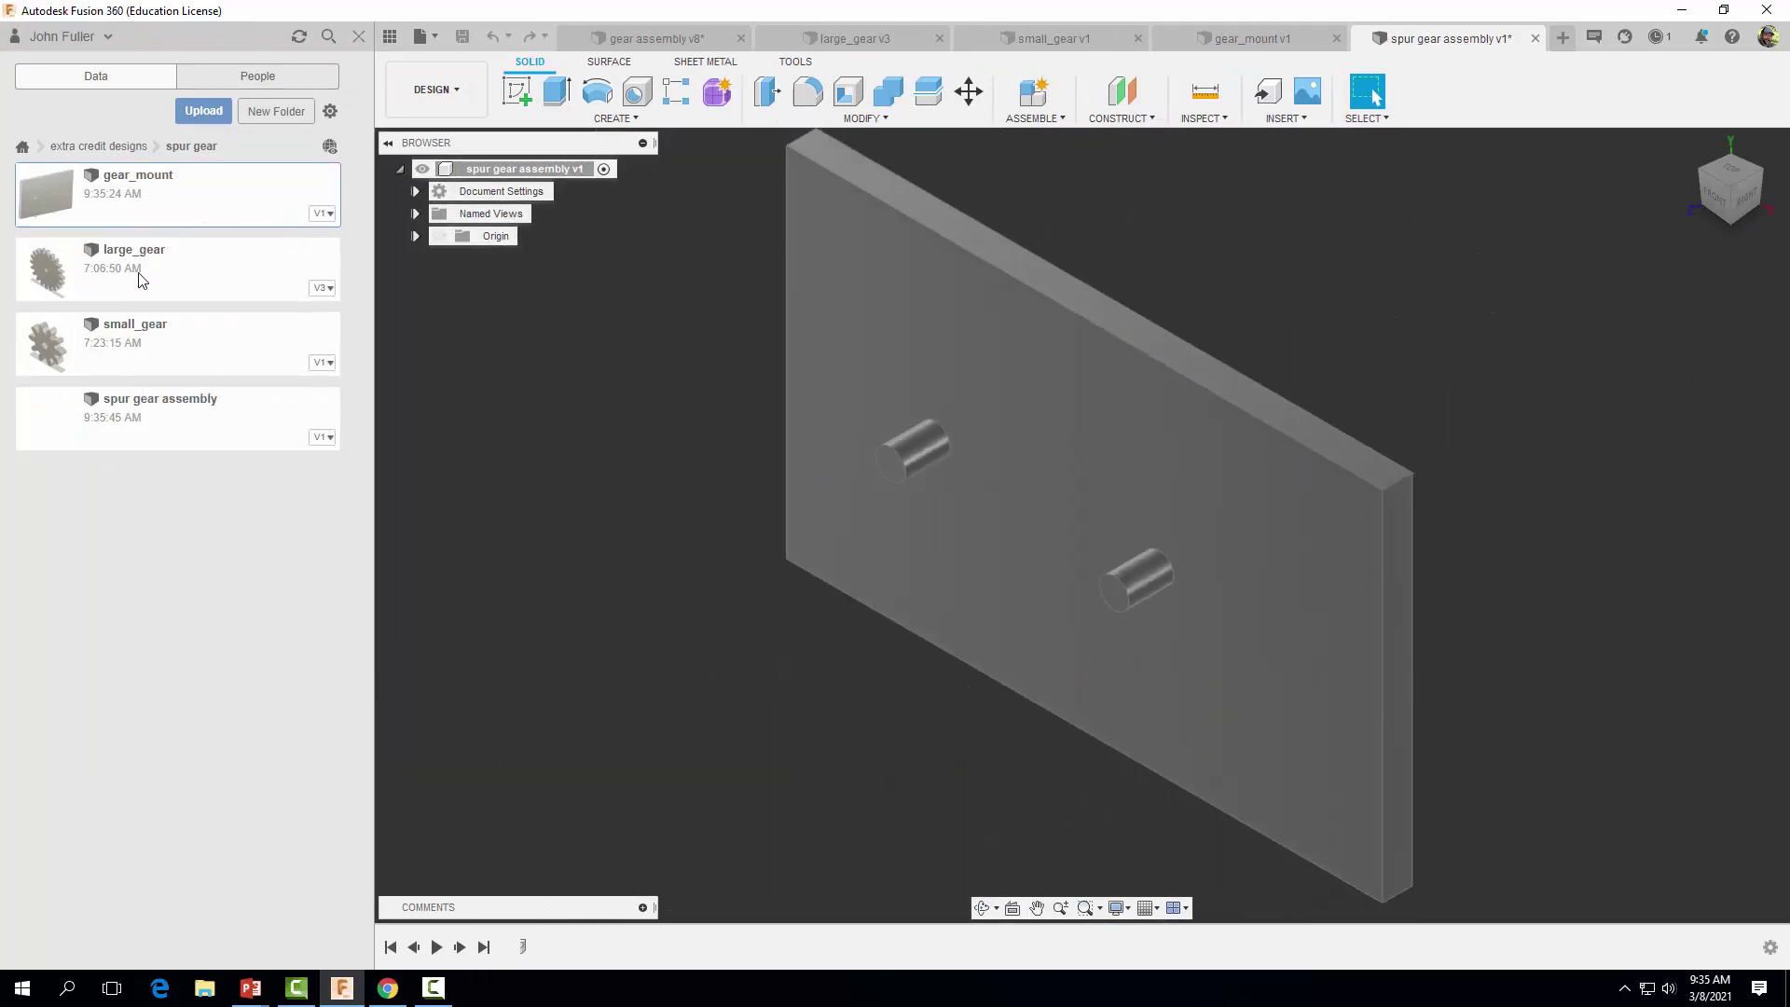
click(1656, 595)
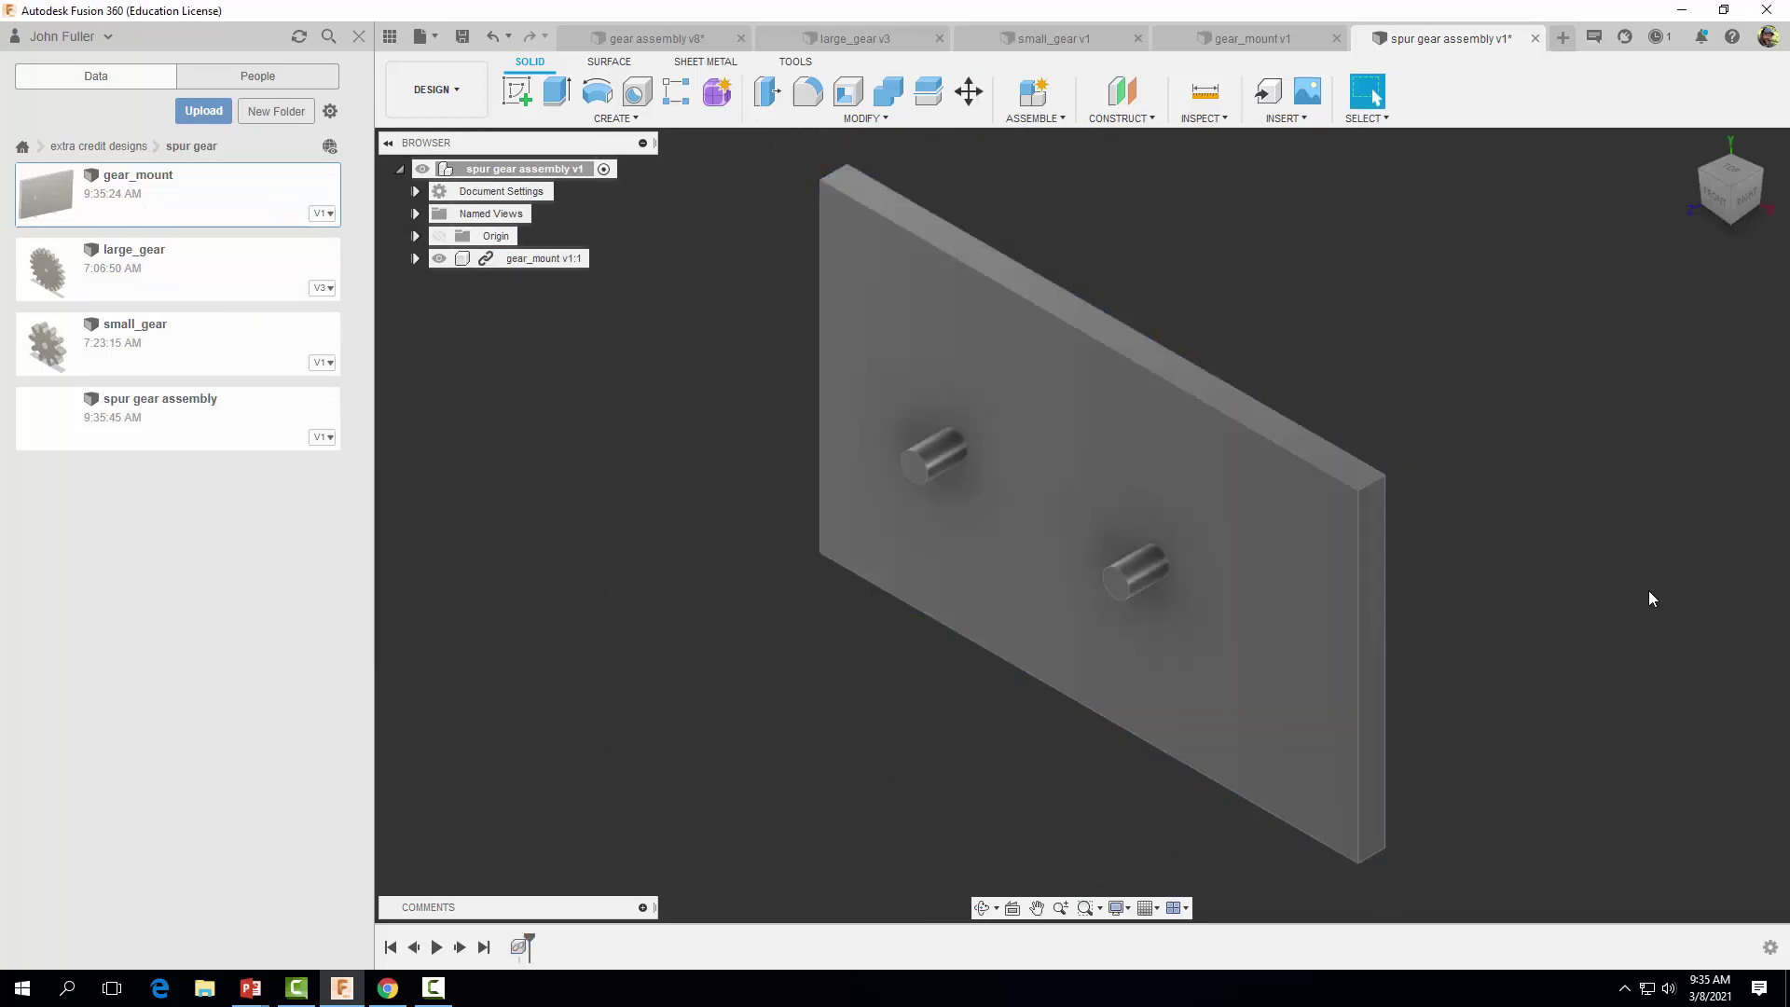
- Insert the large_gear design into the assembly and move it out in front of the mounting plate
right_click(142, 296)
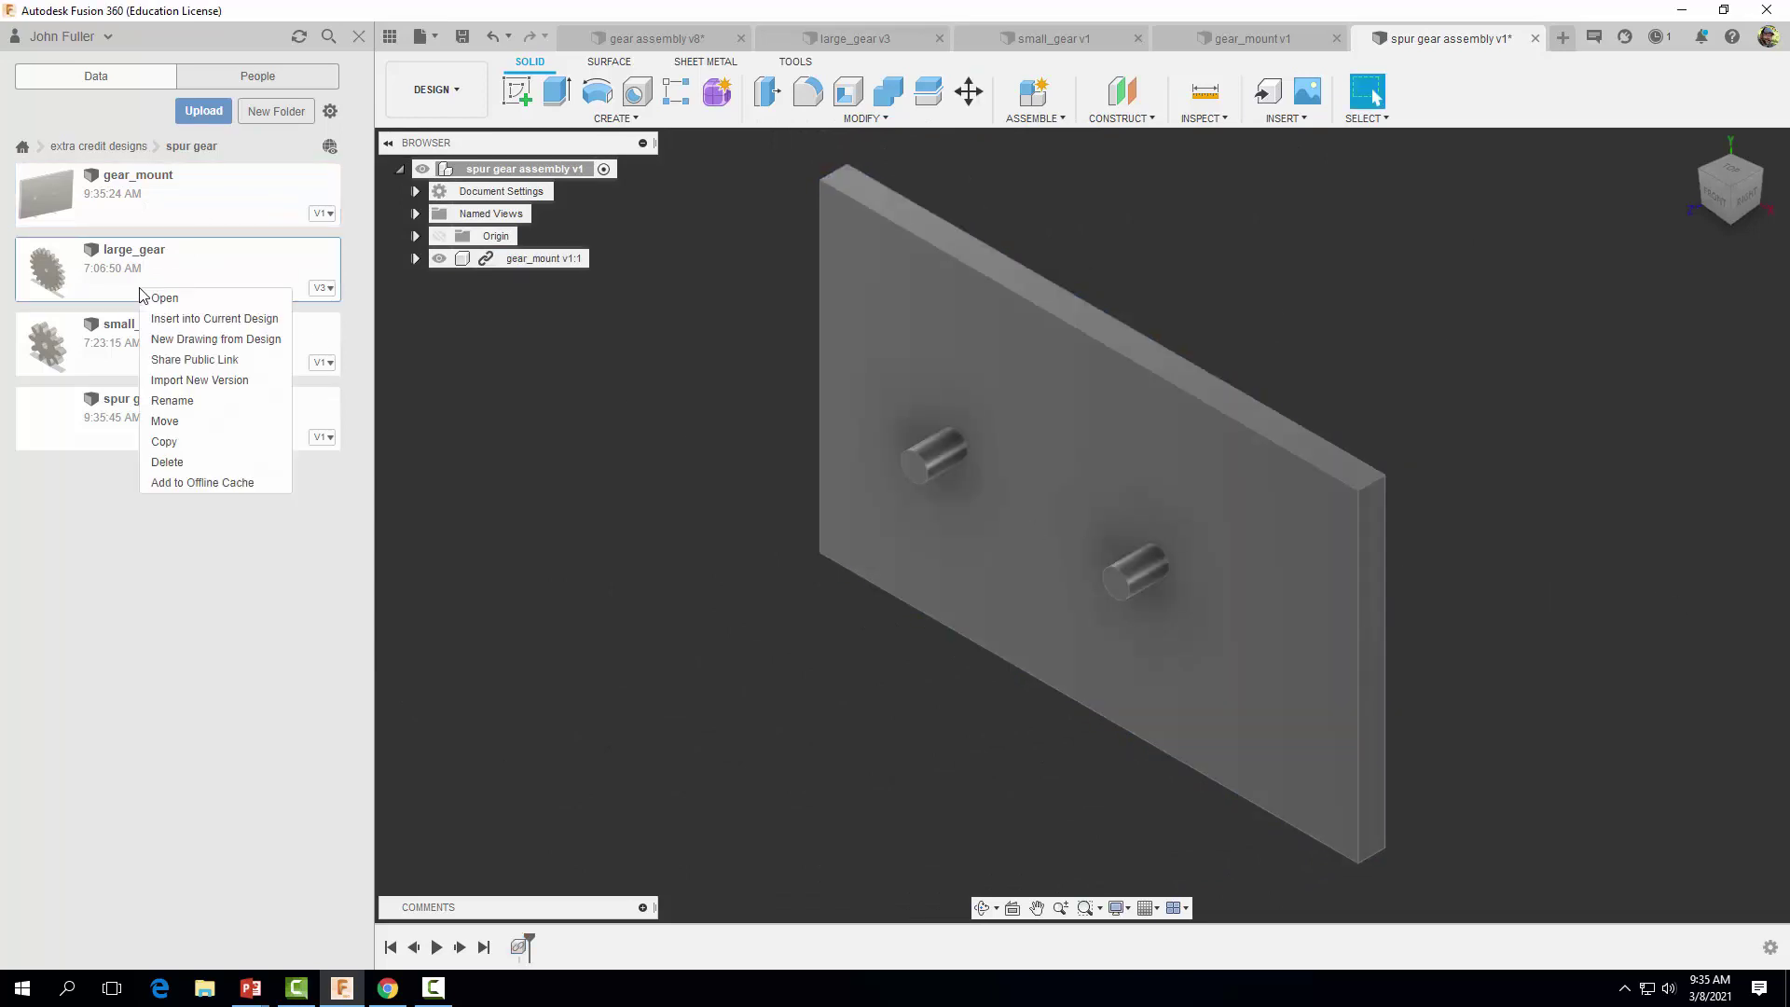
click(181, 323)
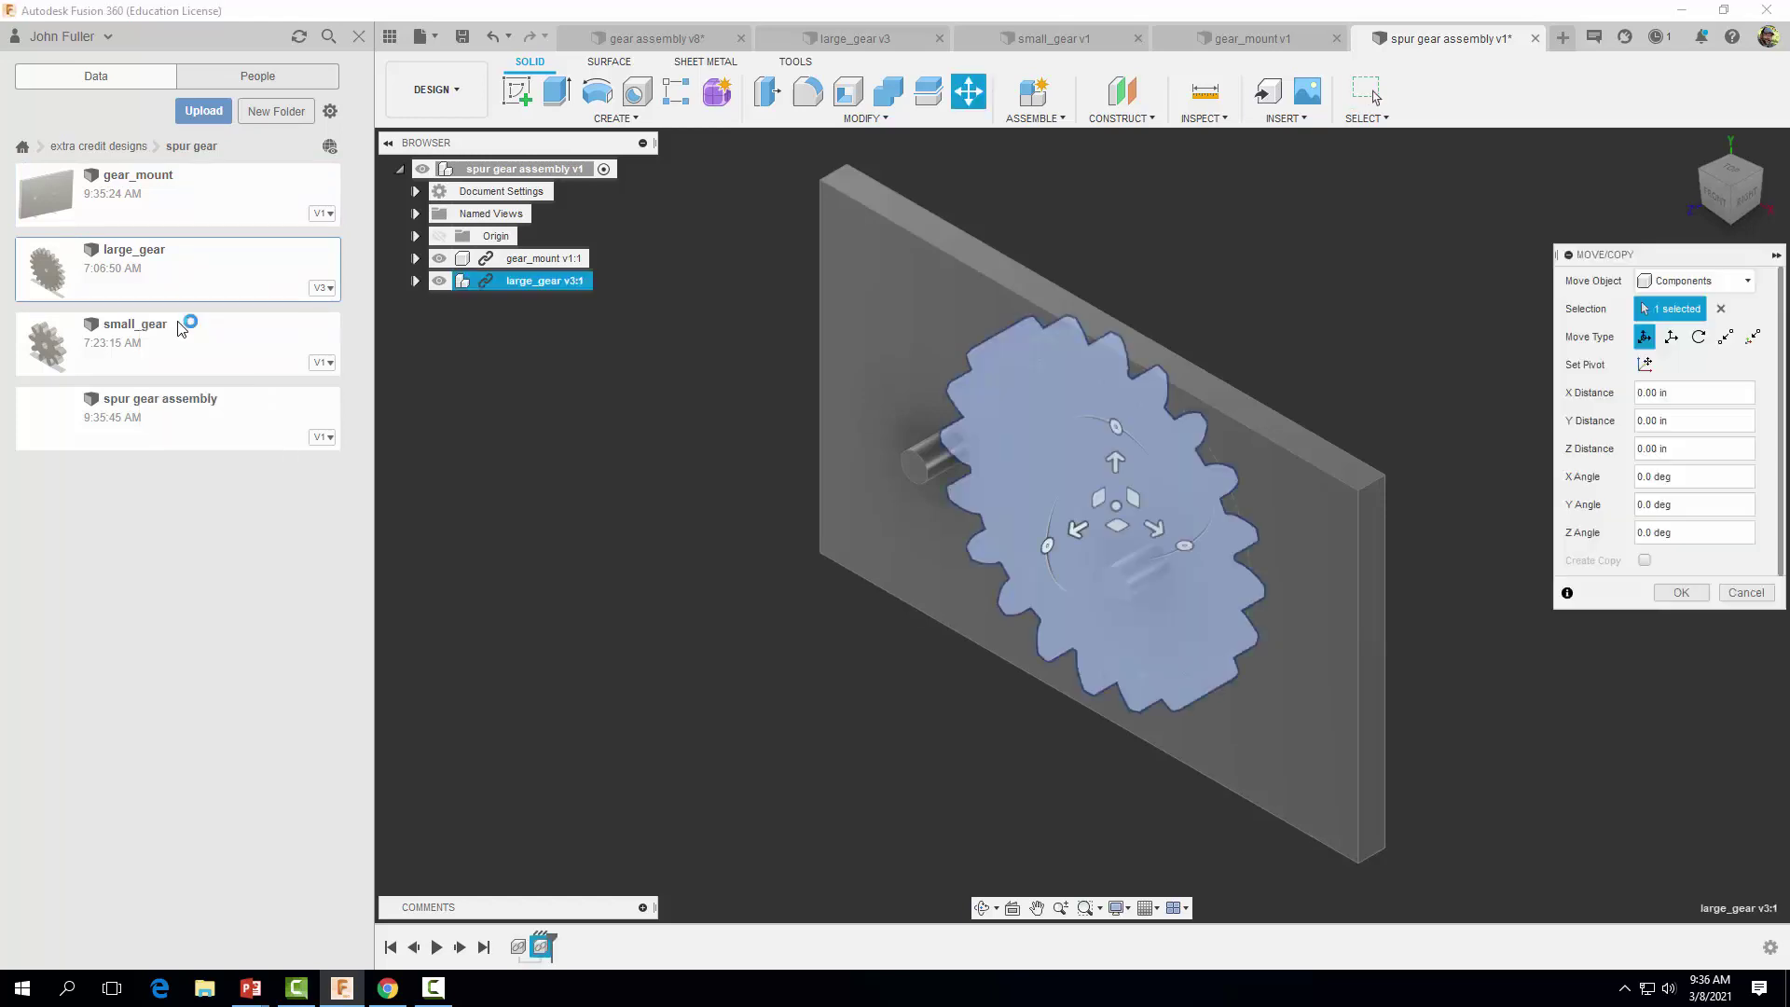
drag(1079, 529, 1049, 705)
click(1679, 593)
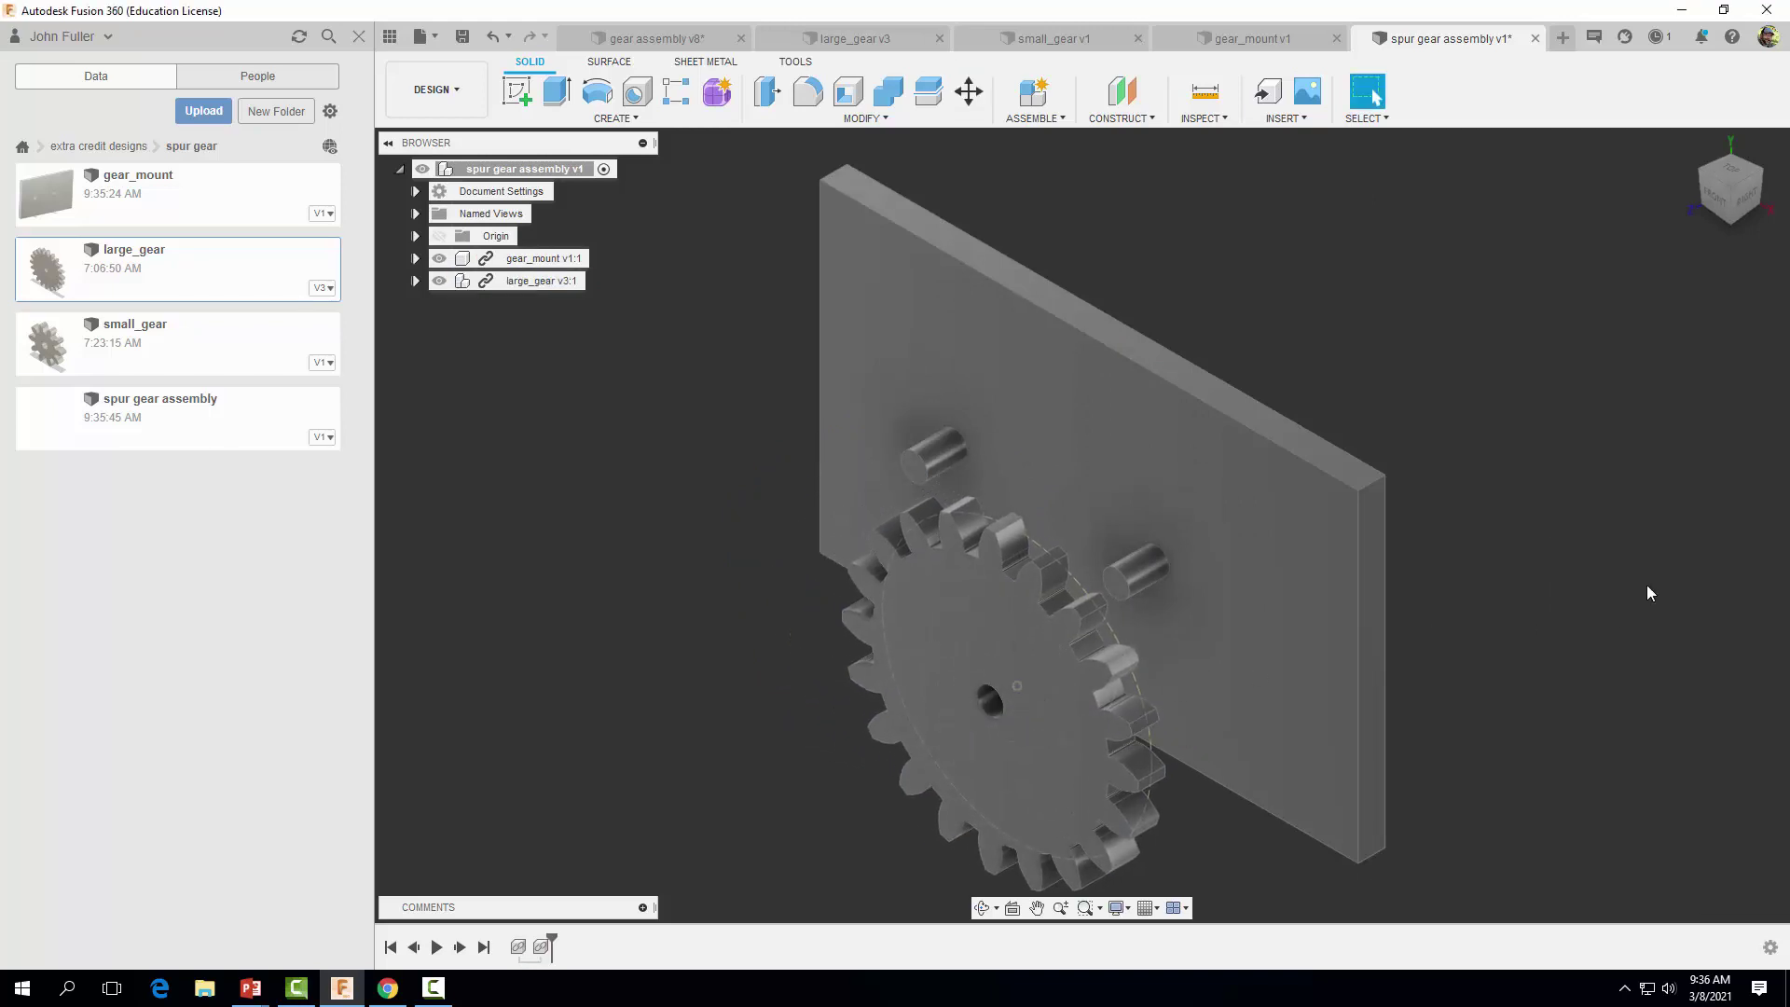
- Insert the small_gear design and move it about 9.45 in along Z and about -4.61 in along X, beside the large gear
right_click(171, 360)
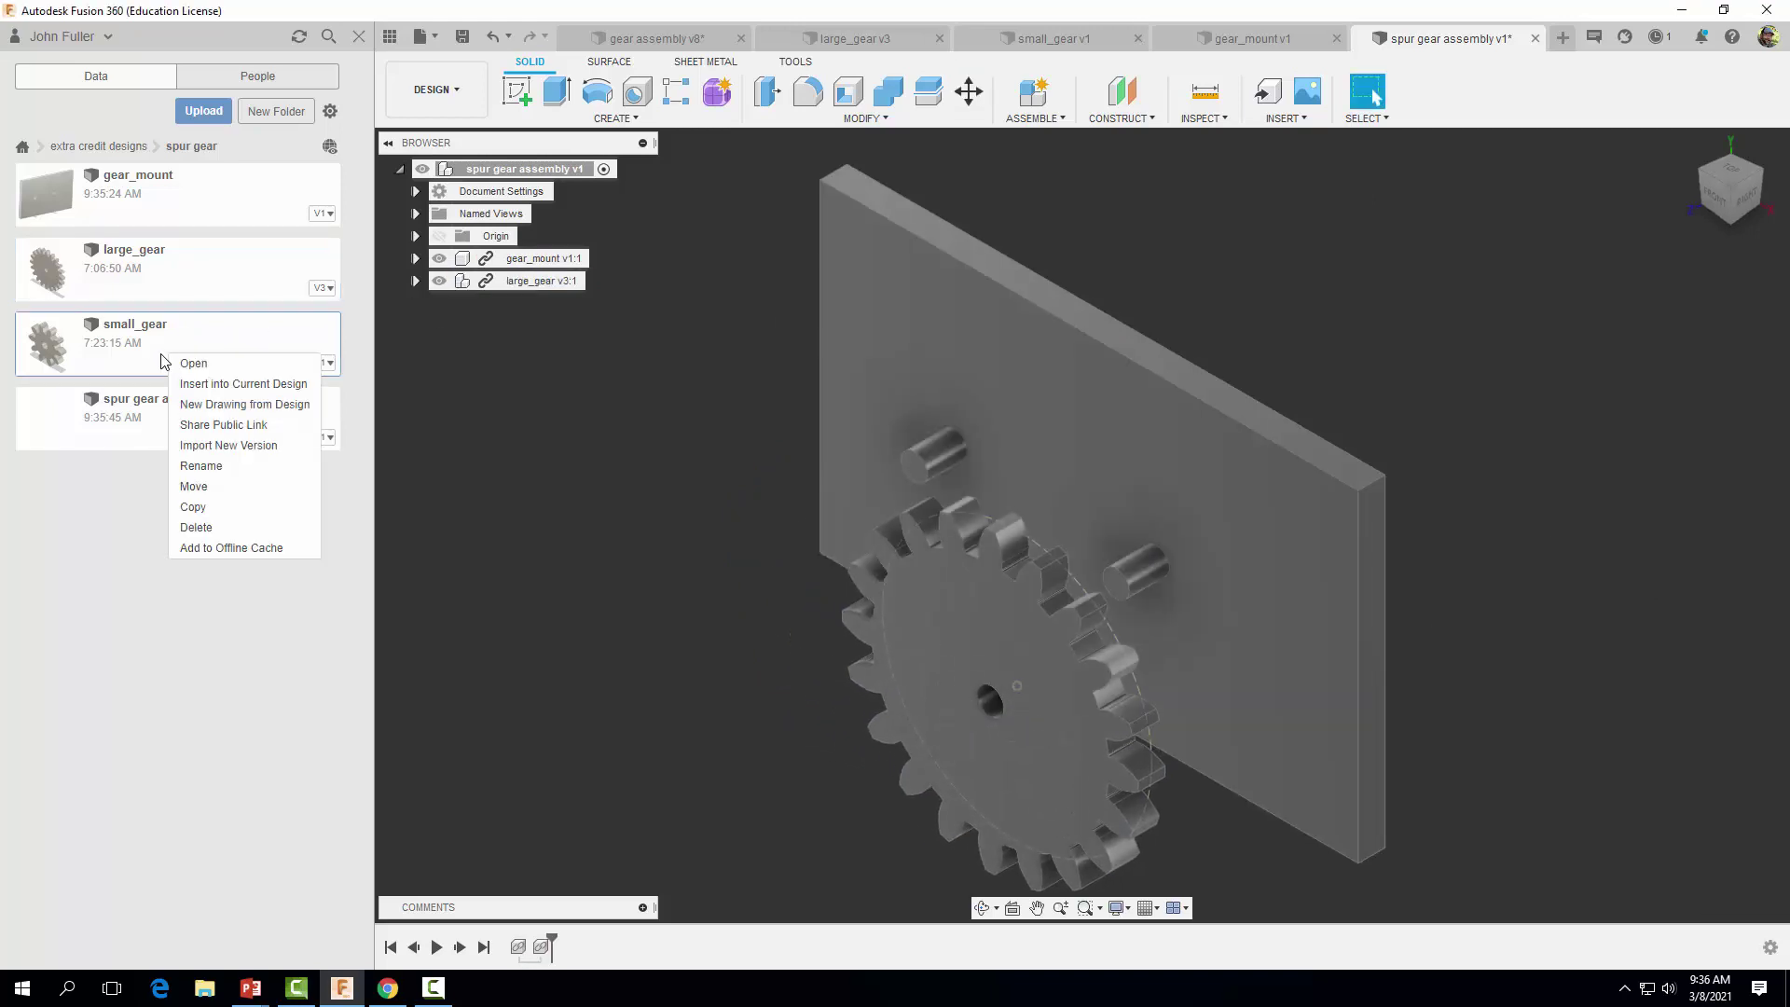
click(206, 384)
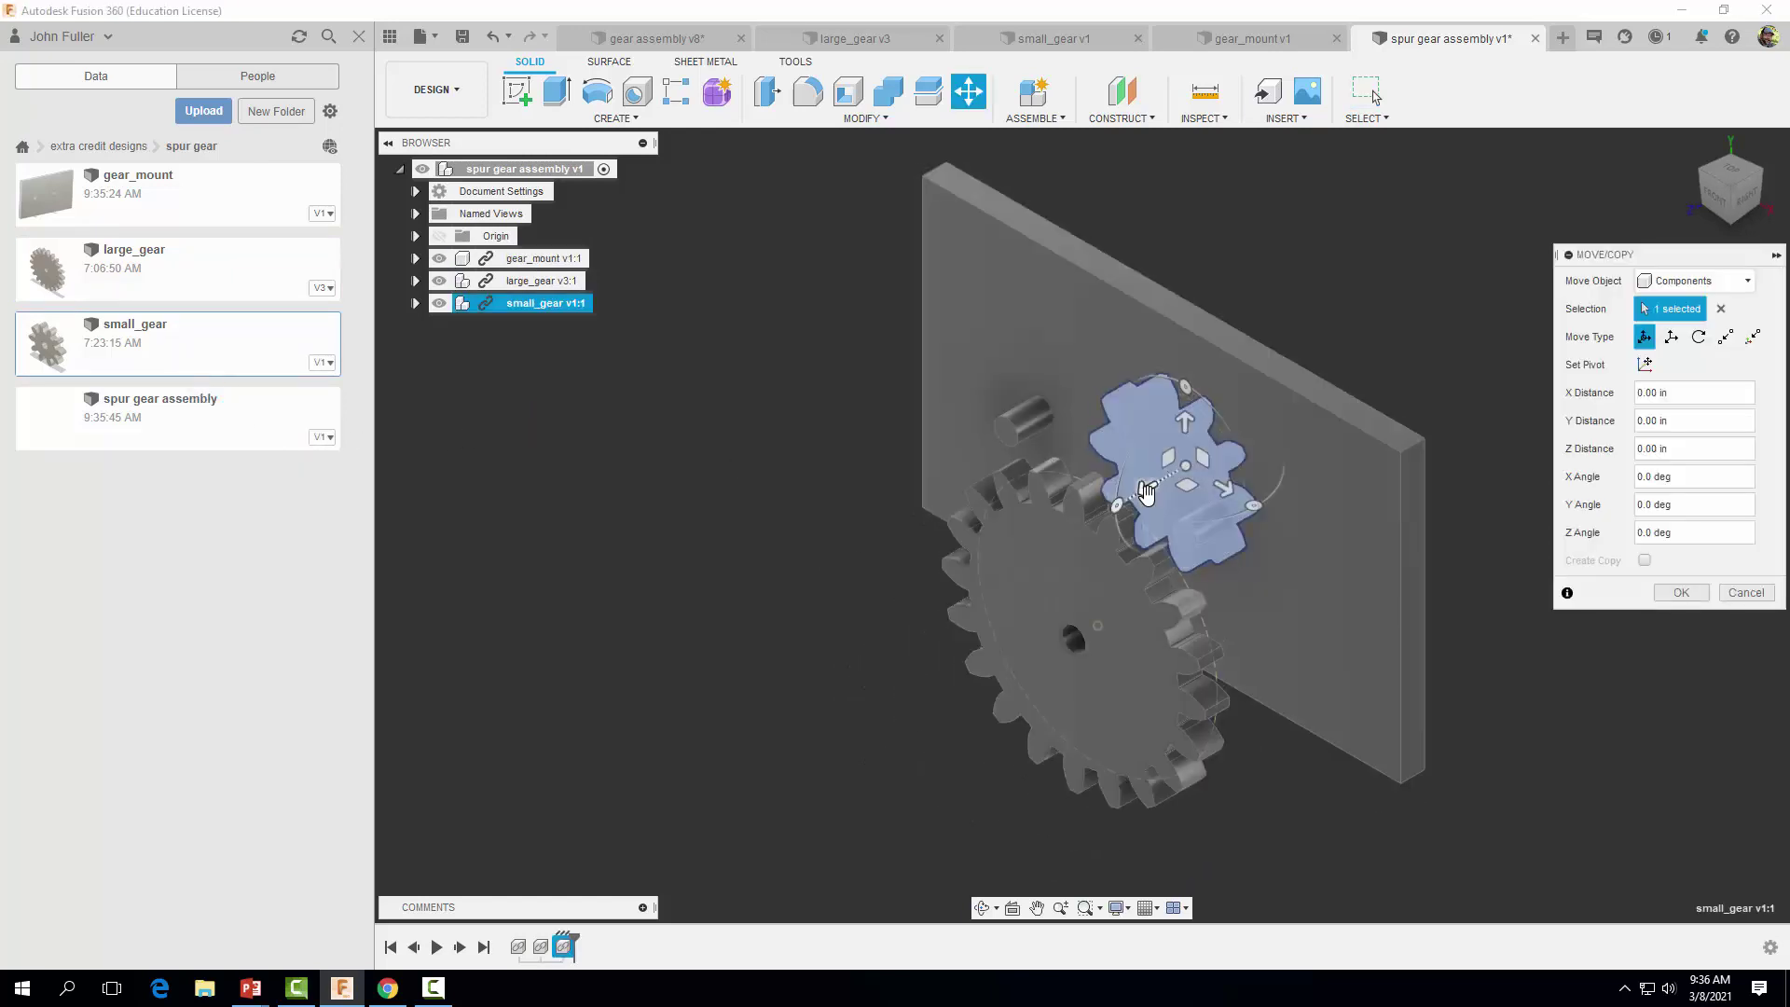
drag(1147, 492, 885, 564)
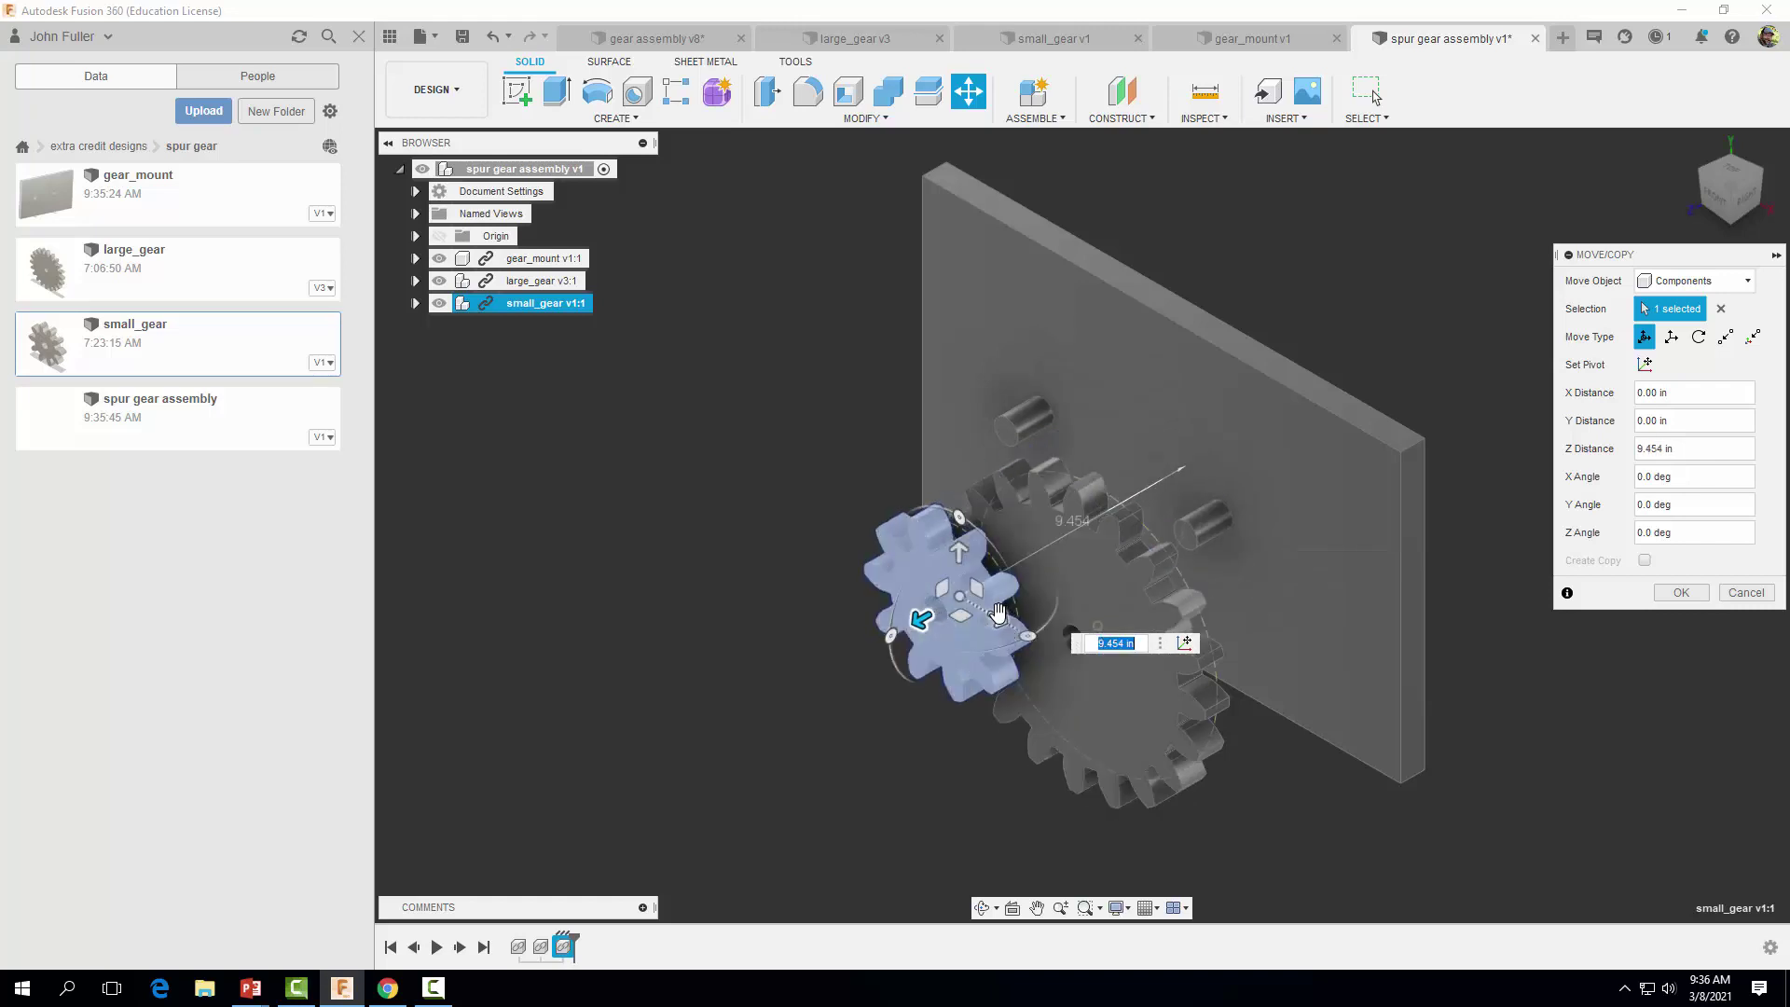
drag(1000, 614, 888, 552)
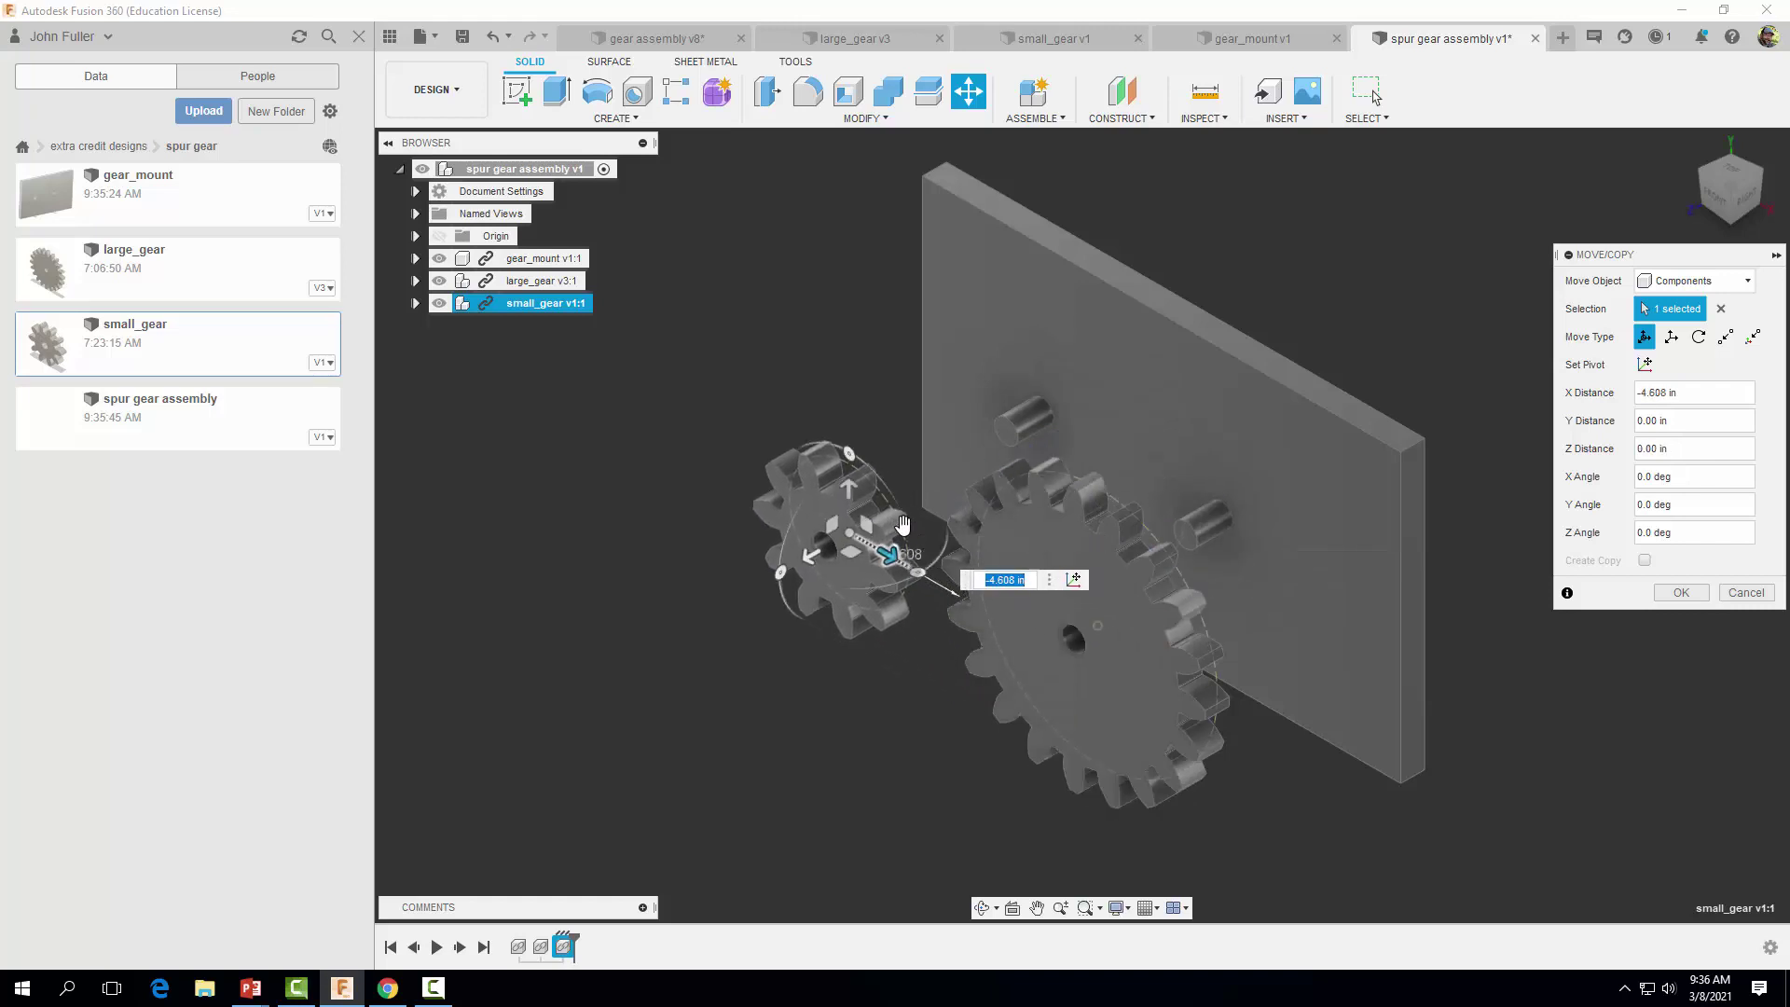
click(1681, 592)
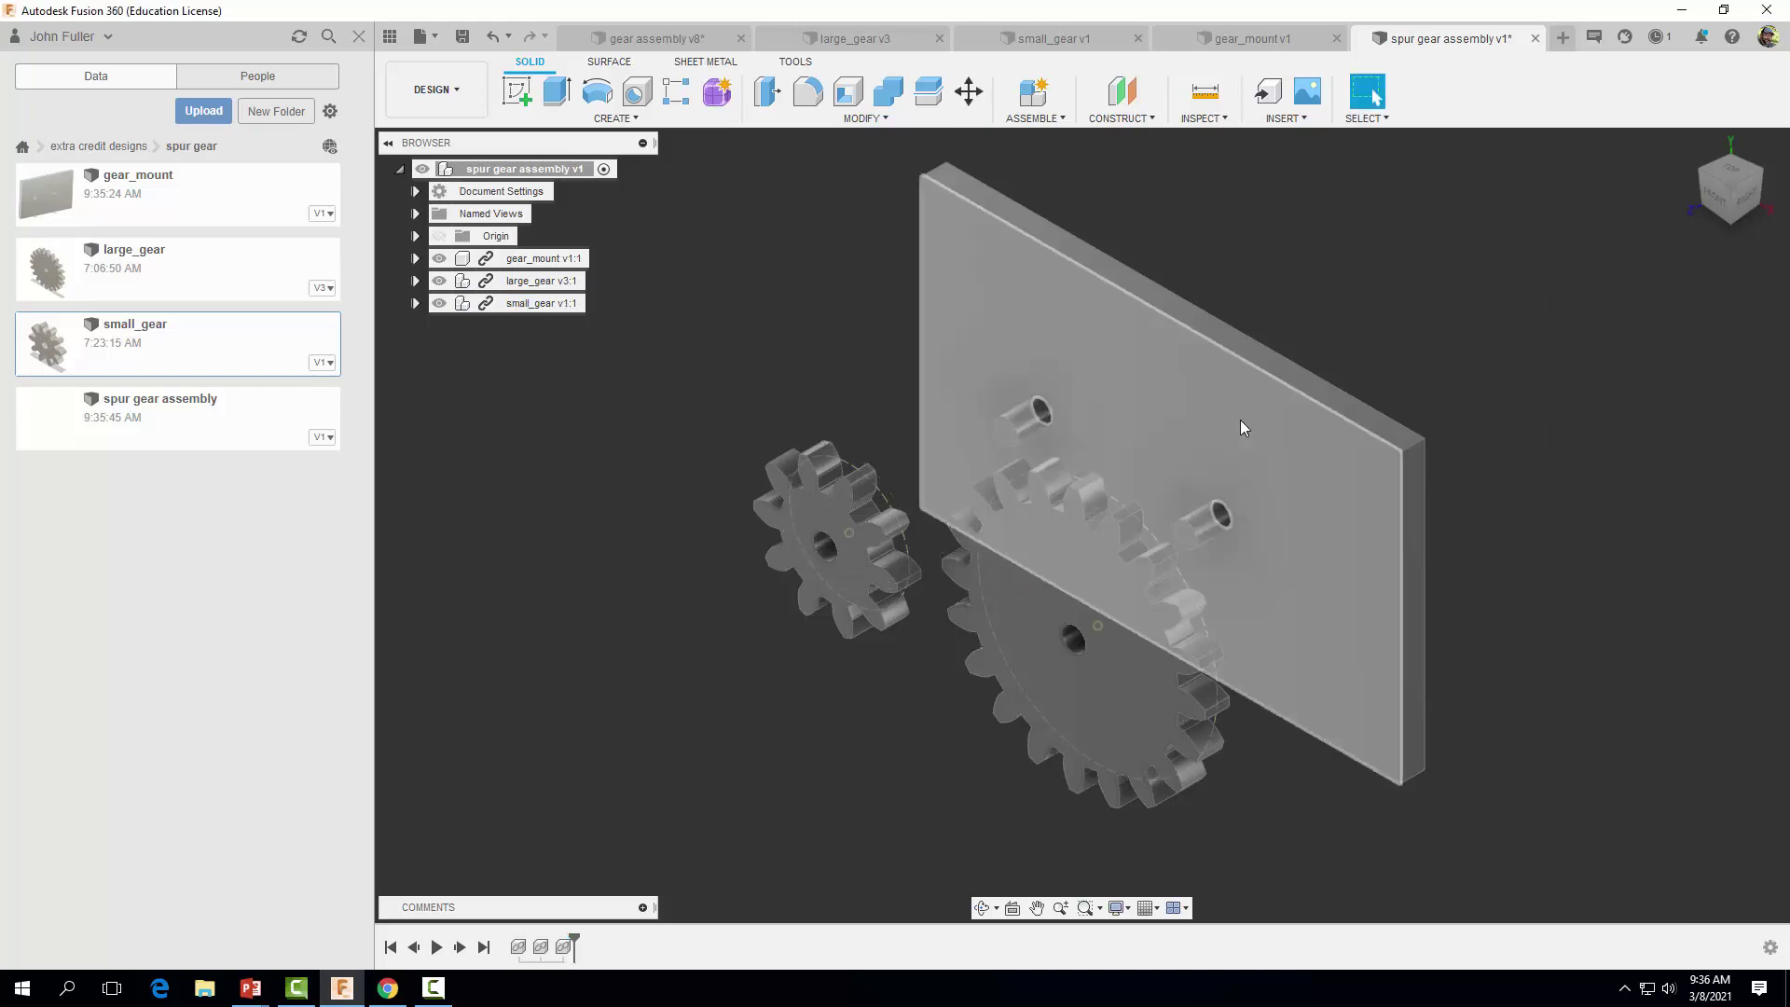
- Ground the gear_mount component so the plate stays fixed in the assembly
click(416, 259)
right_click(513, 270)
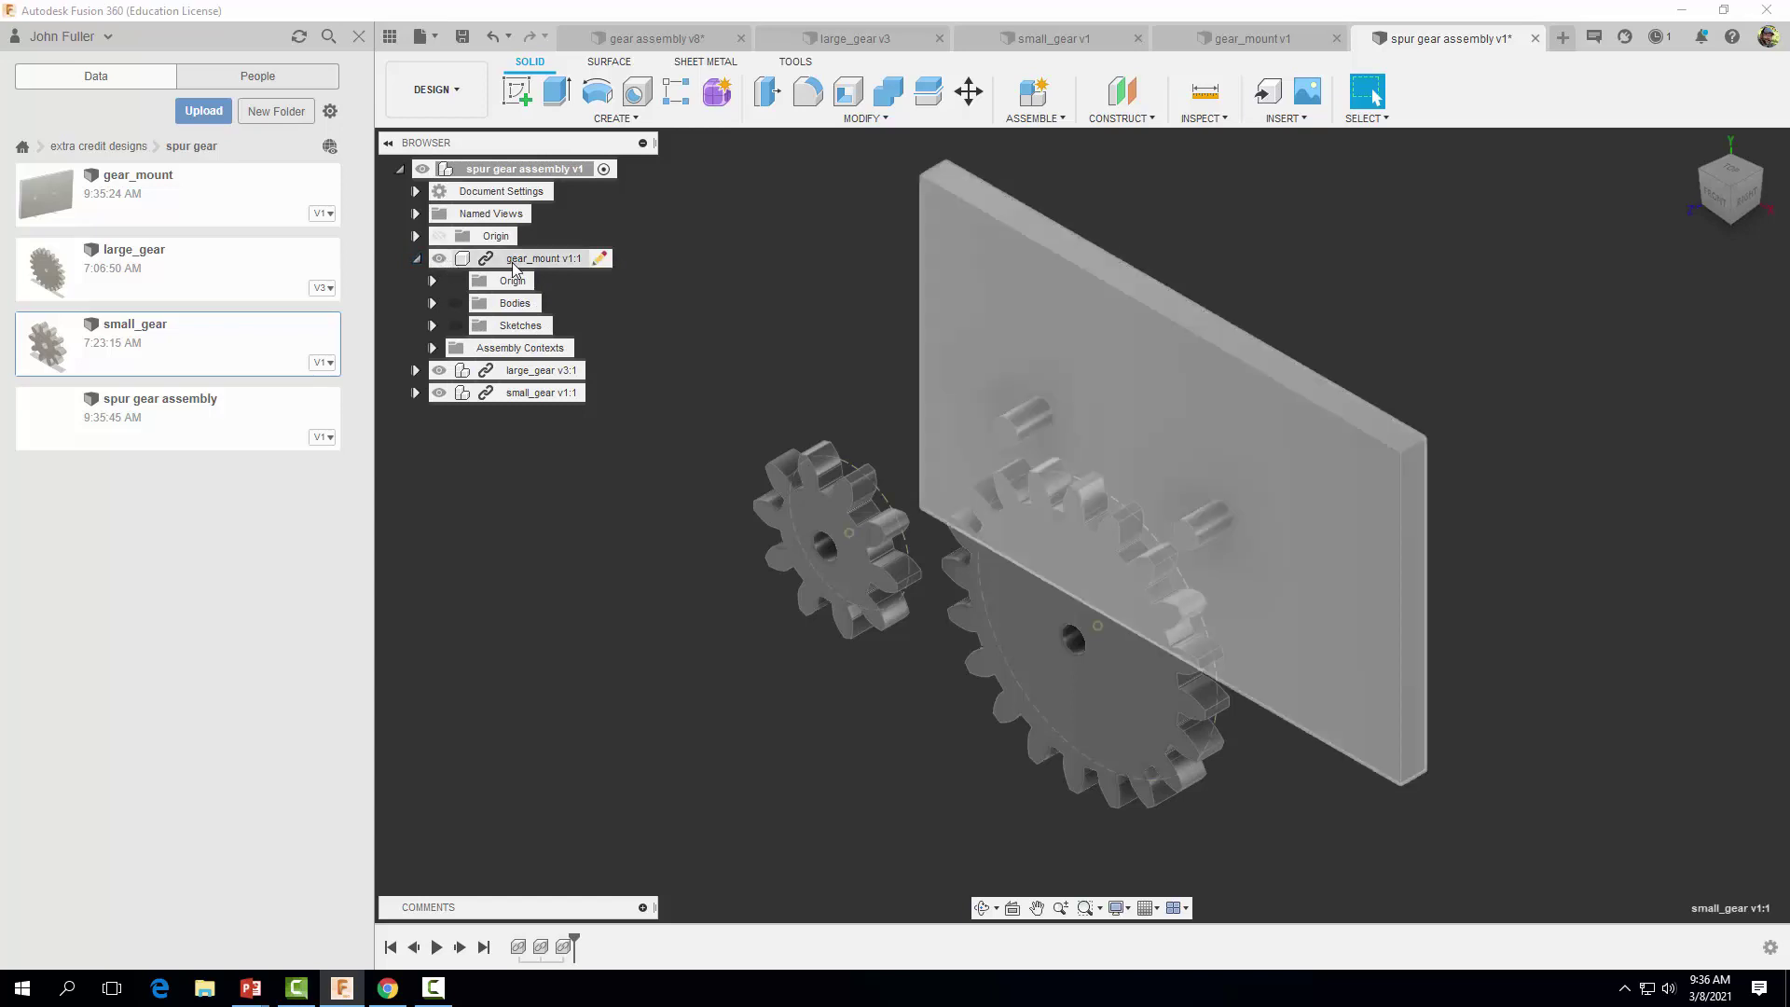
click(541, 299)
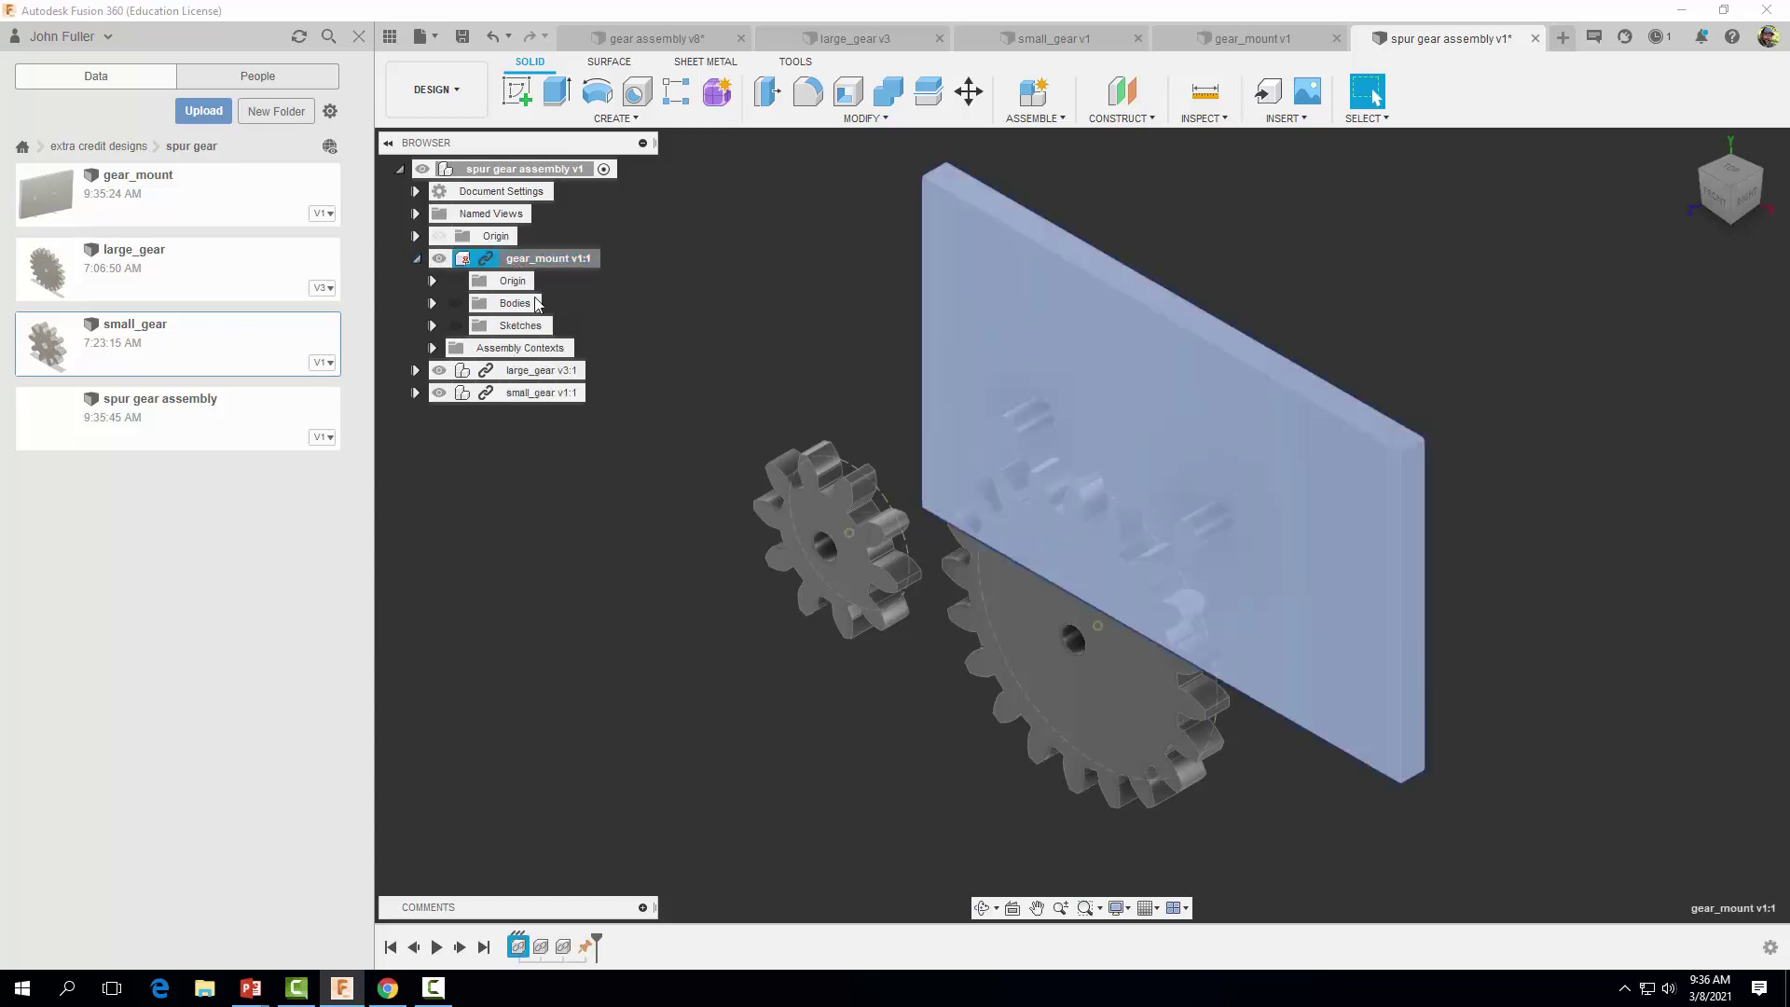
click(1382, 235)
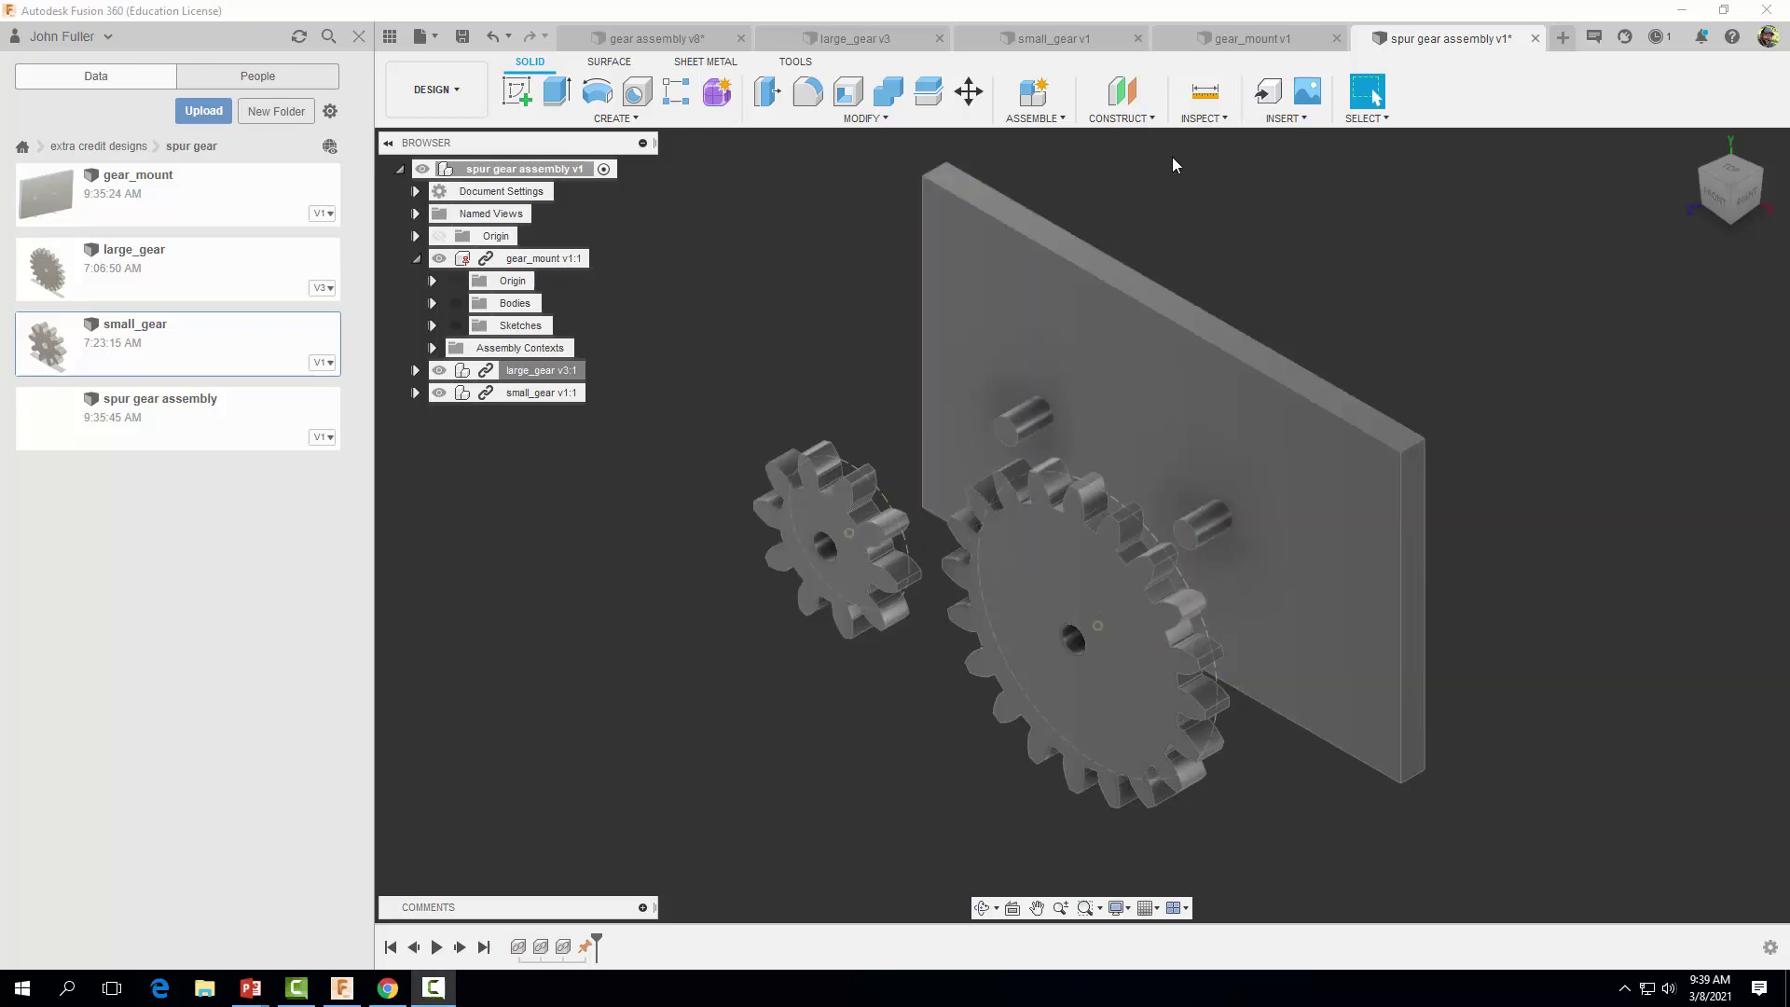
- Start a revolute joint that connects the small gear's bore centre to the end of the farther free shaft on the mounting plate
click(1032, 118)
click(1044, 158)
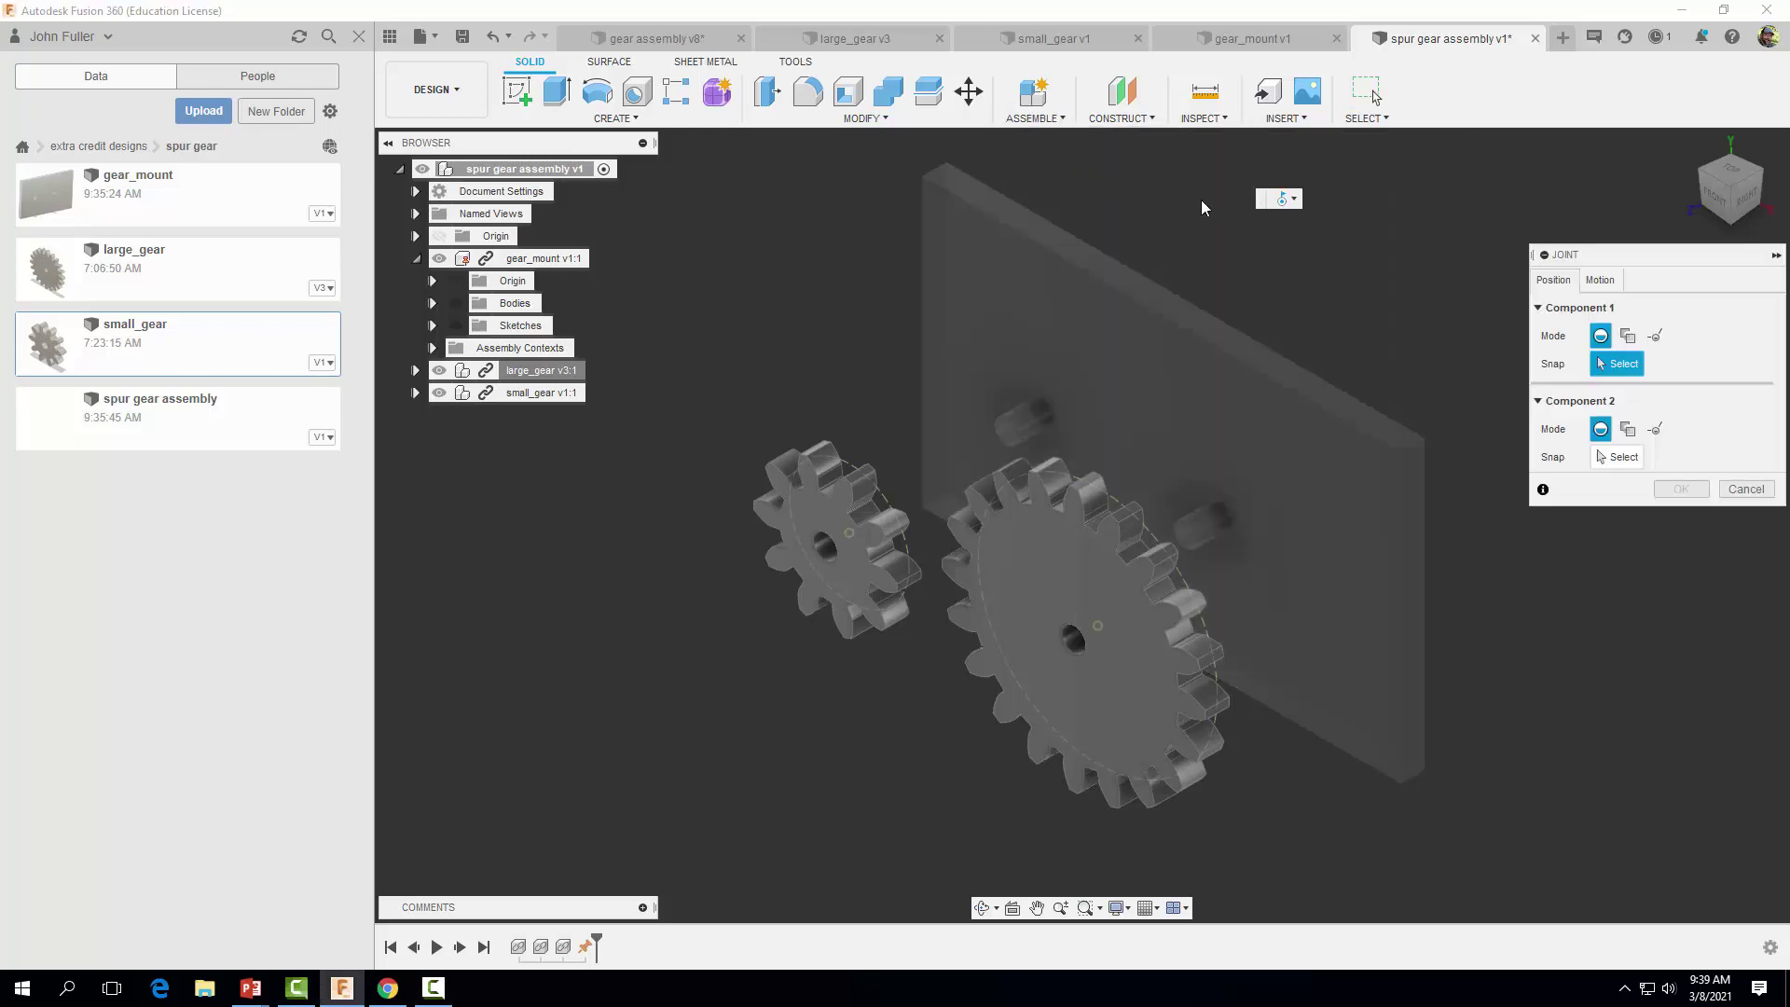
click(1287, 199)
click(1297, 242)
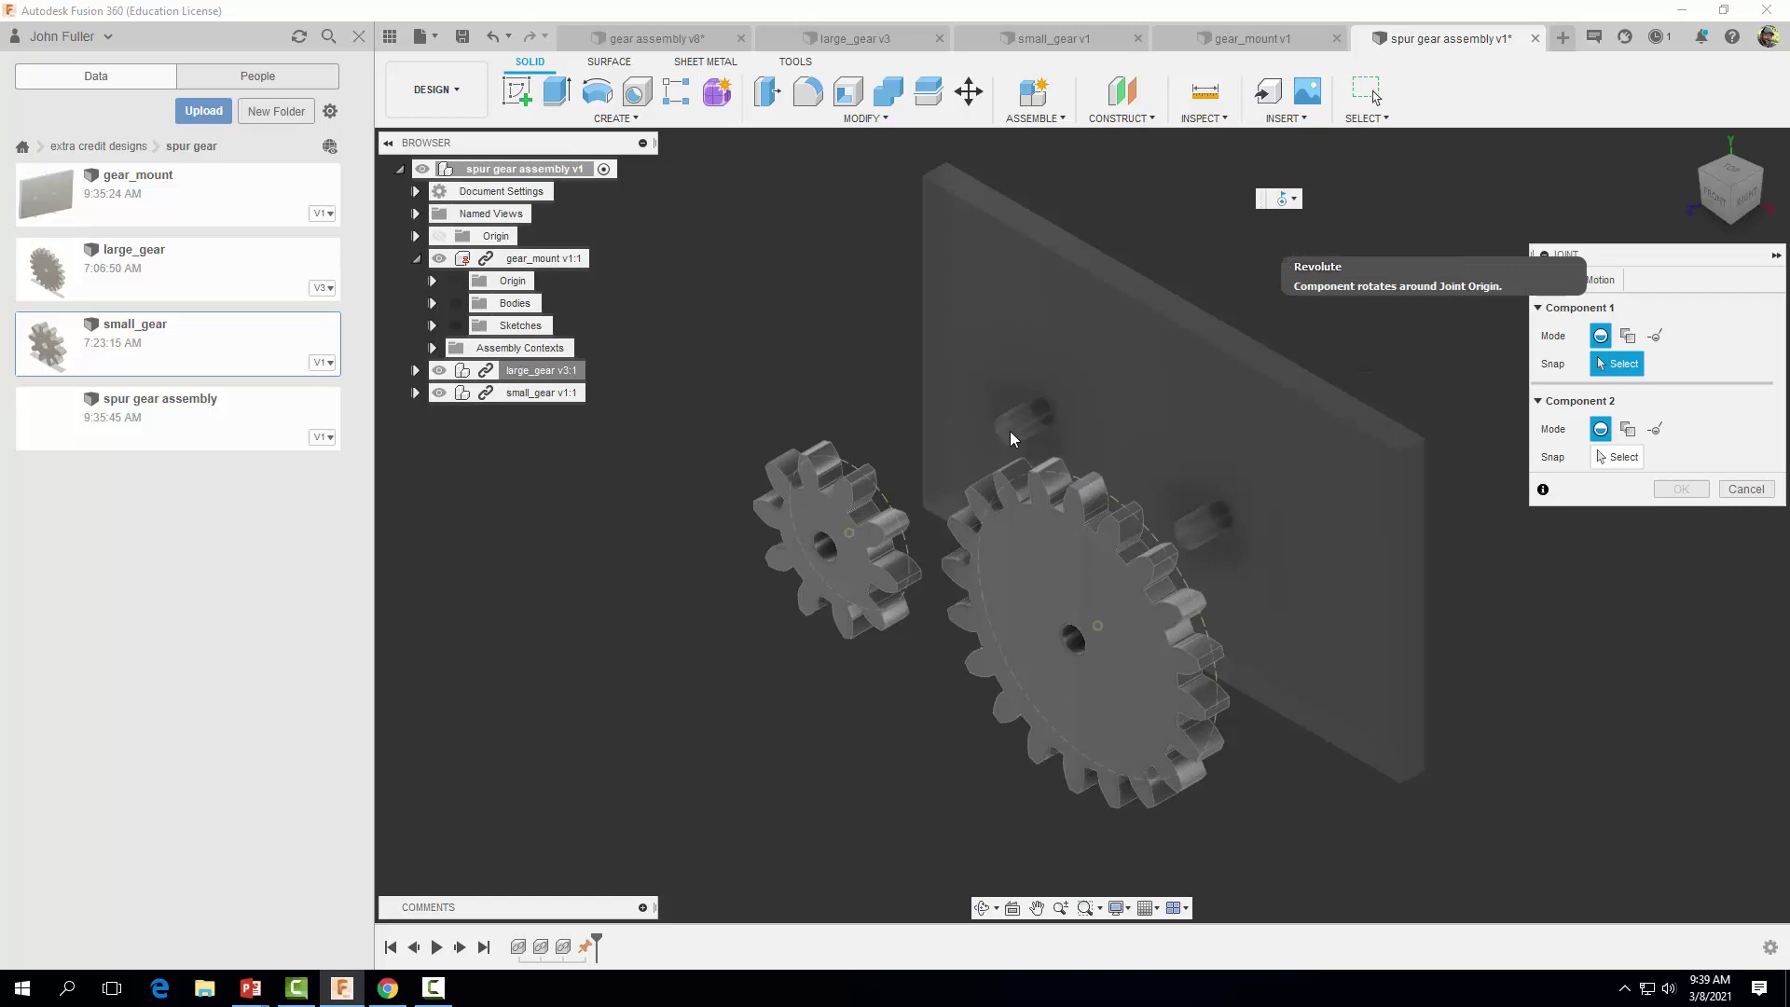
scroll(835, 564, up, 5)
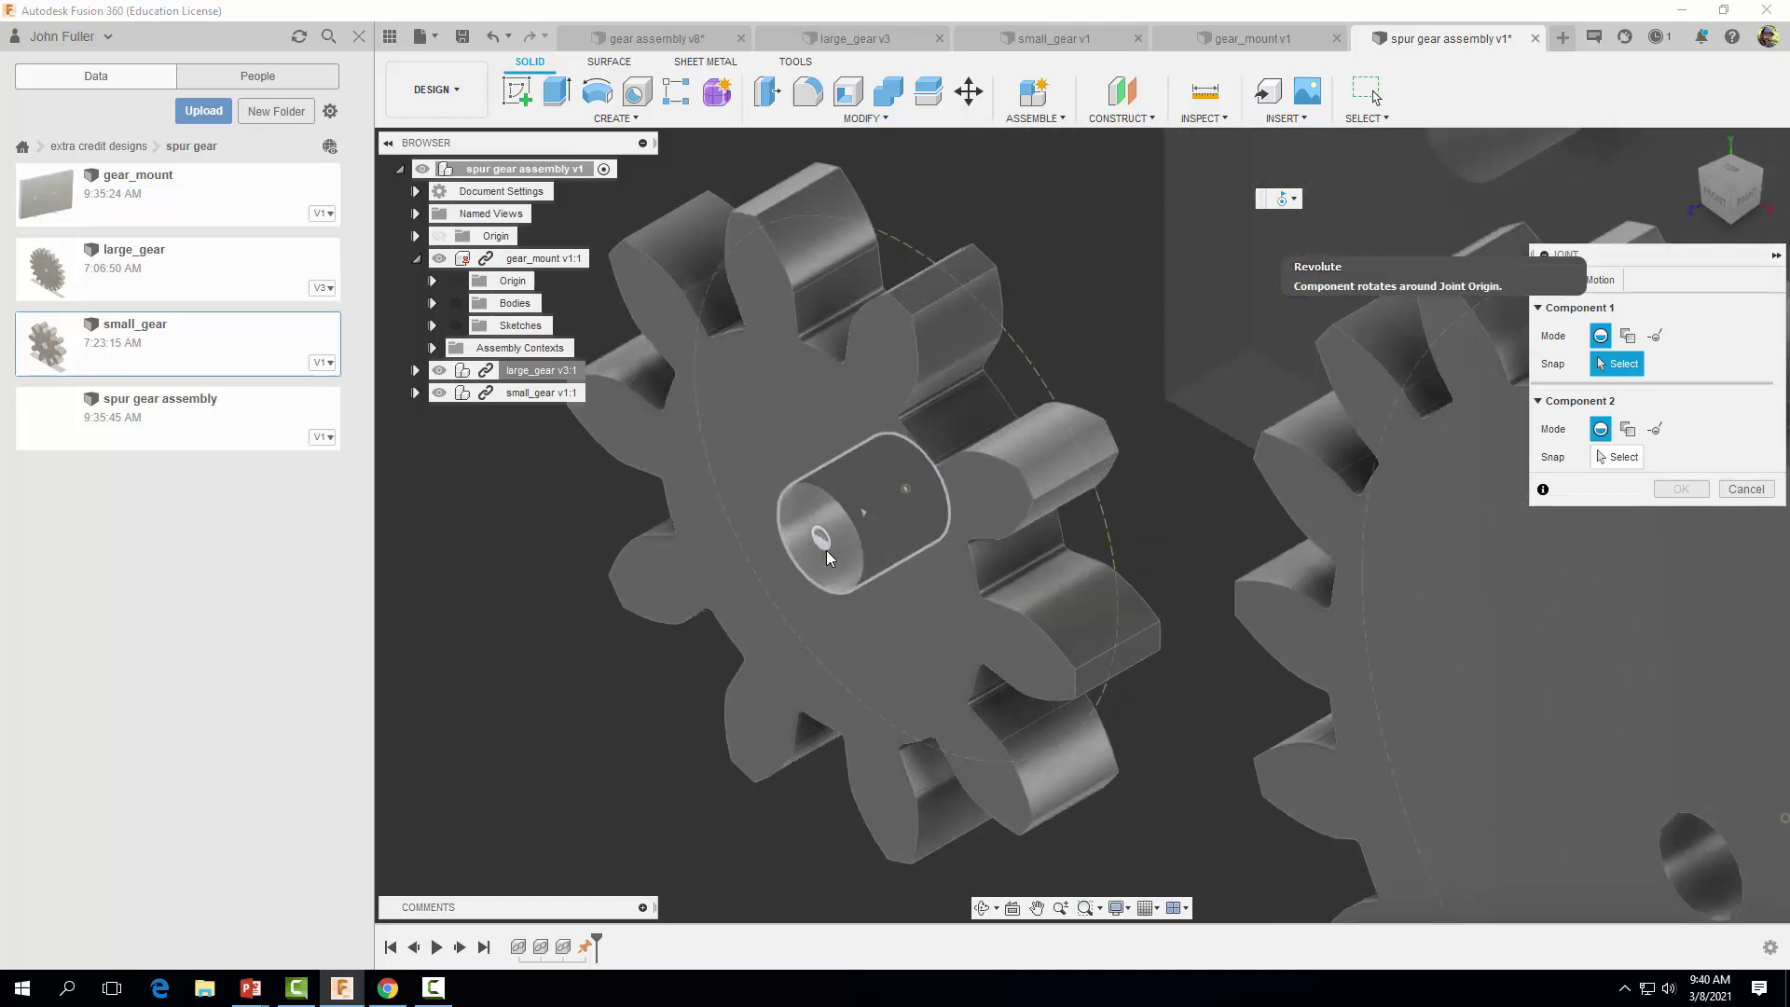
click(824, 546)
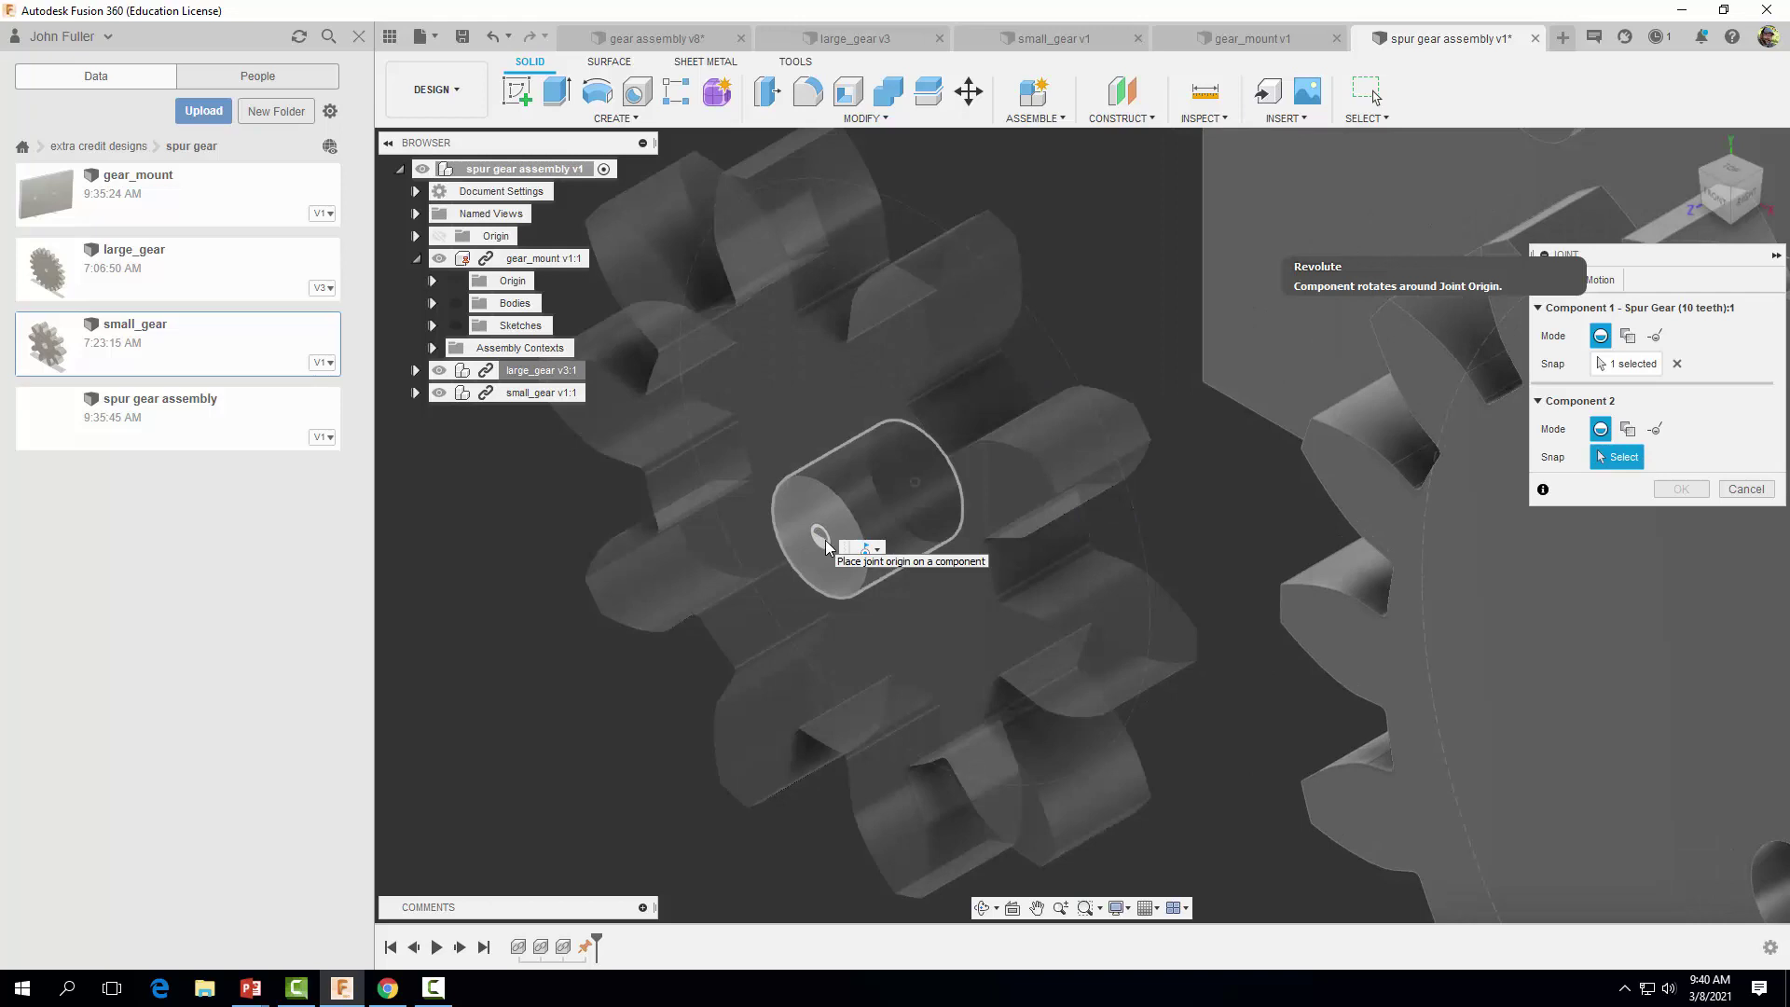
scroll(1081, 429, down, 5)
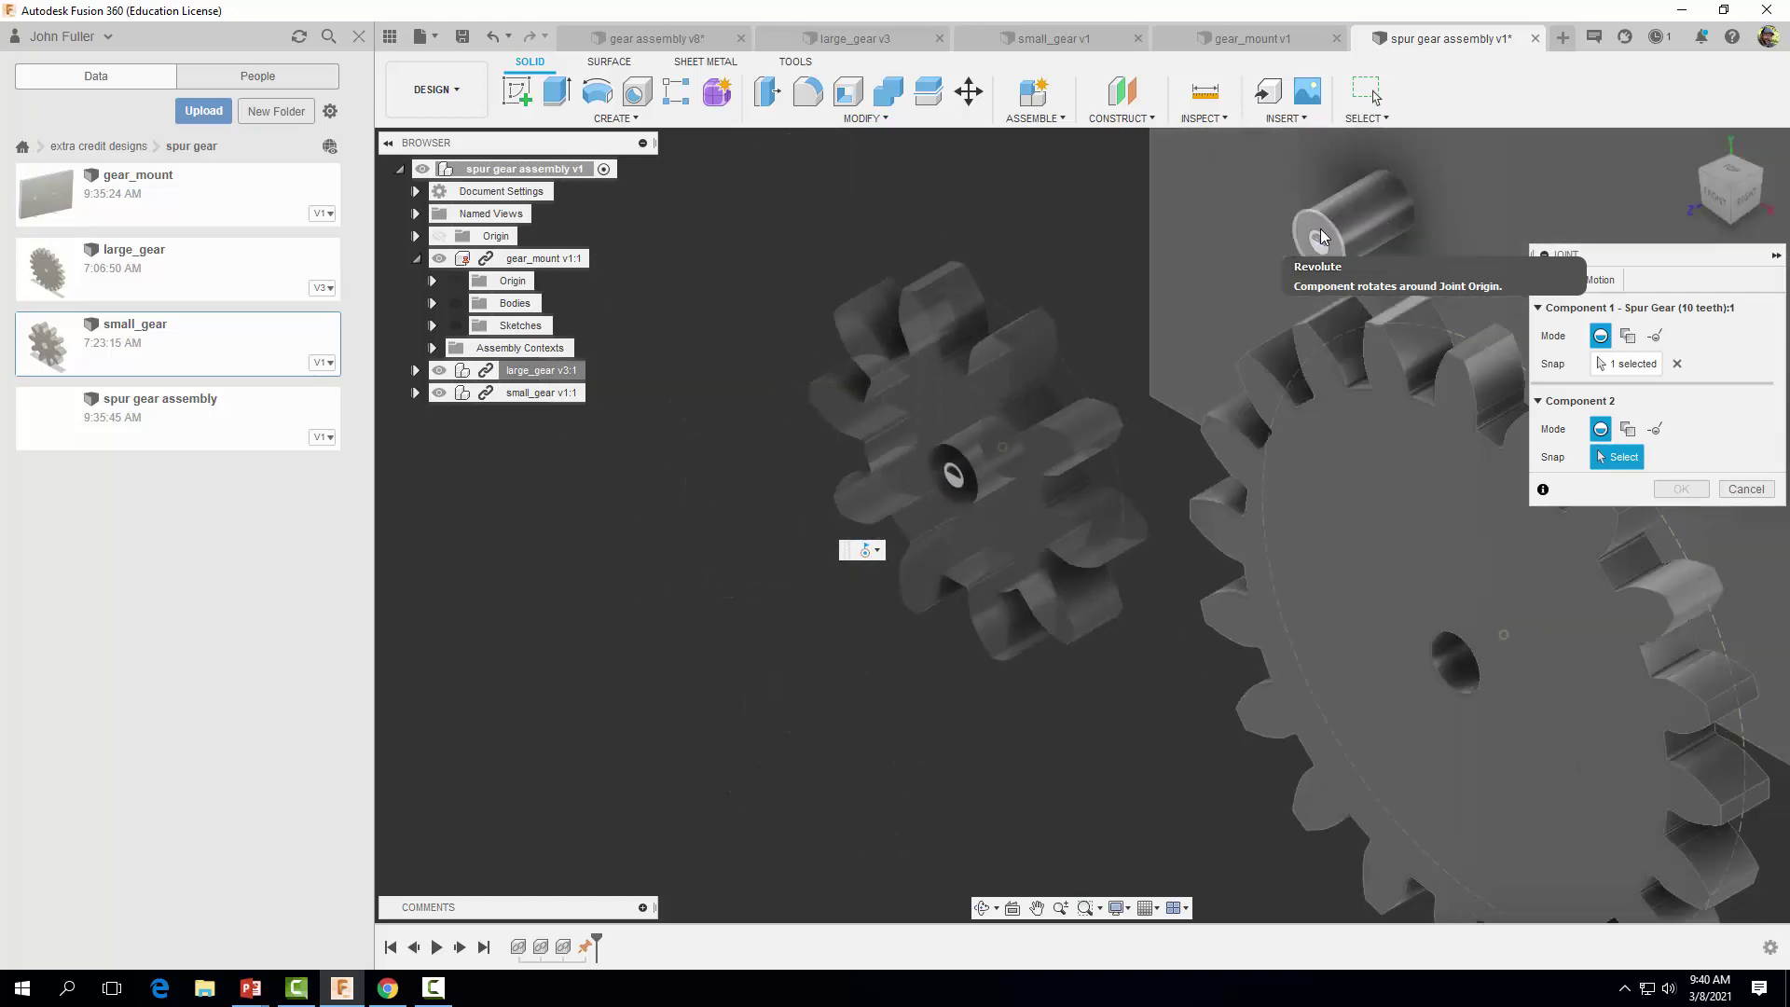
click(1318, 245)
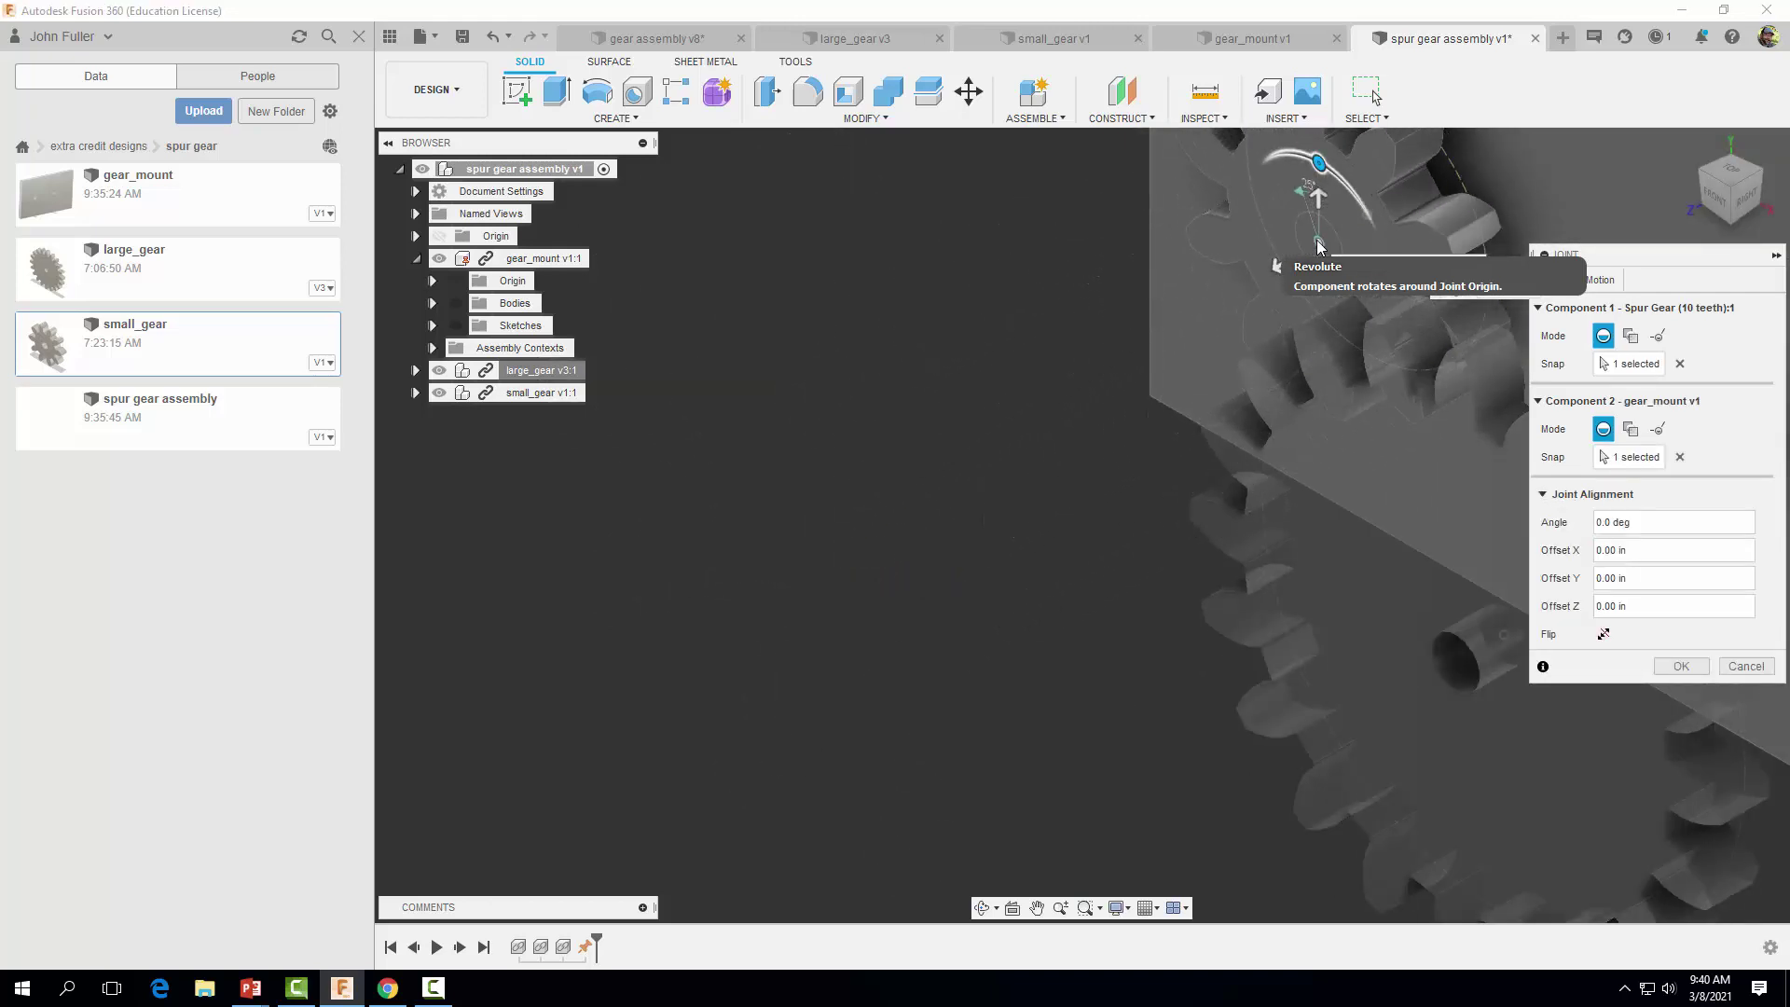
- Set the small gear joint's Z offset to -0.5 in and complete the joint
middle_drag(1183, 288, 943, 397)
drag(943, 397, 961, 388)
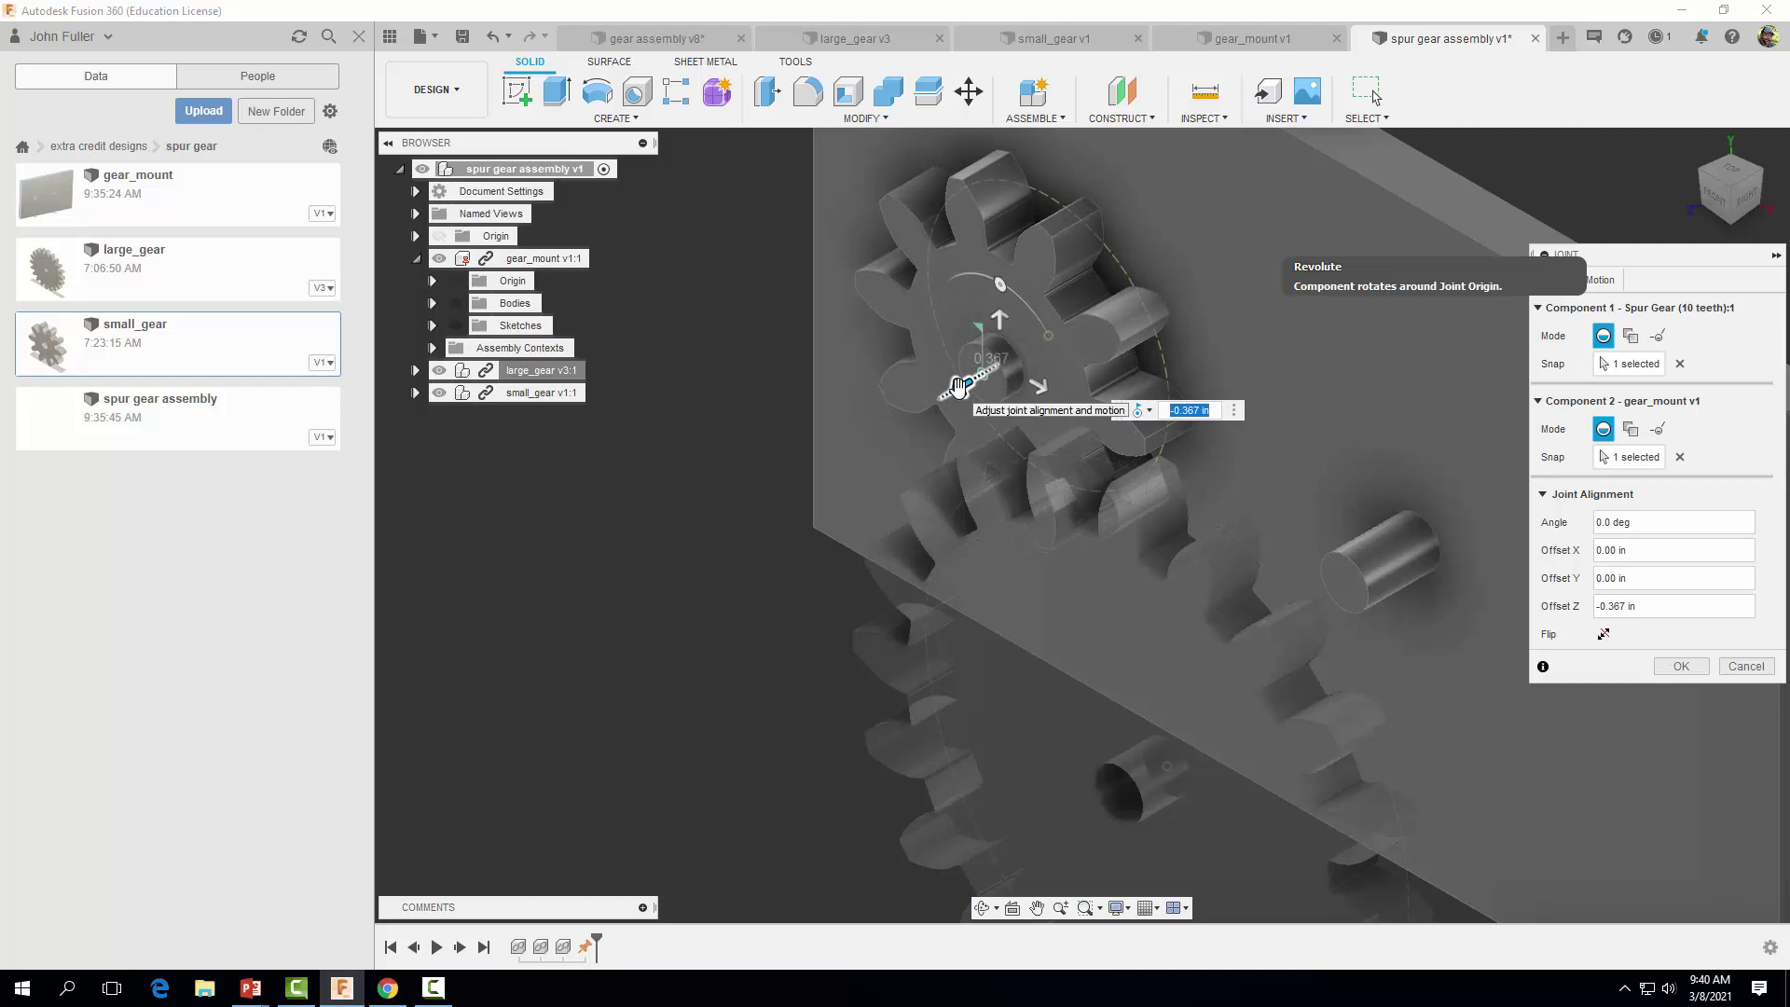
text(-.5)
key(Return)
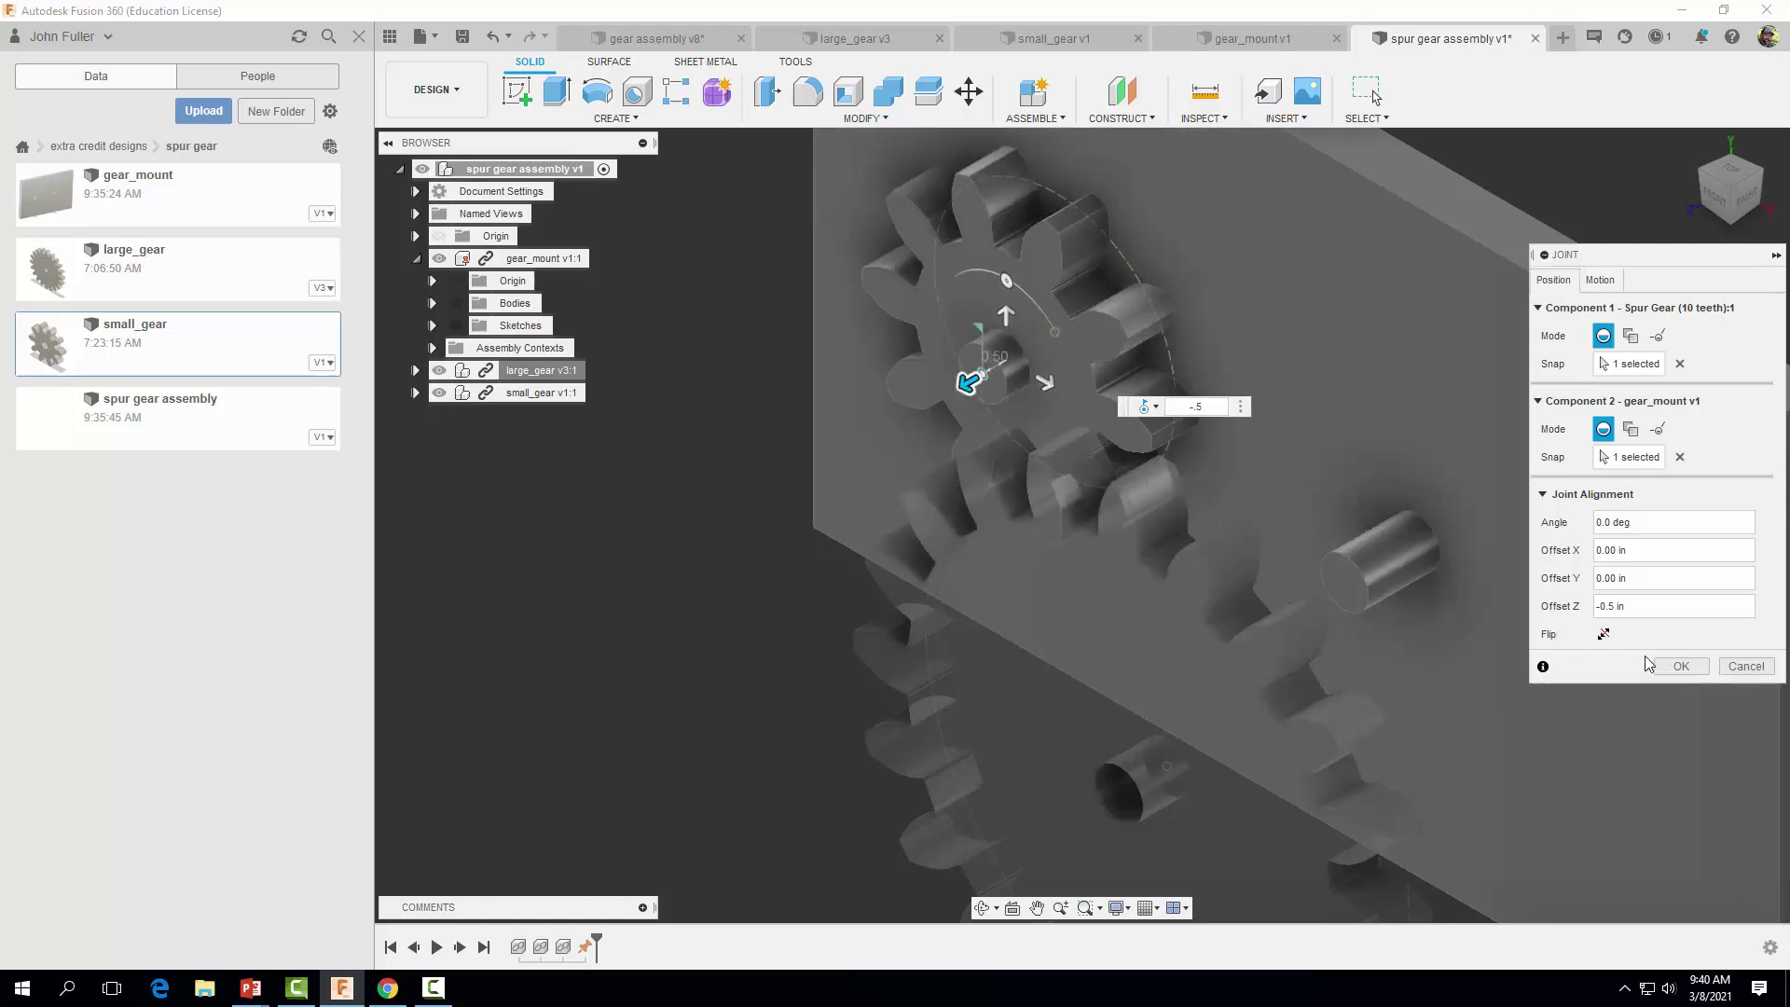
click(1678, 667)
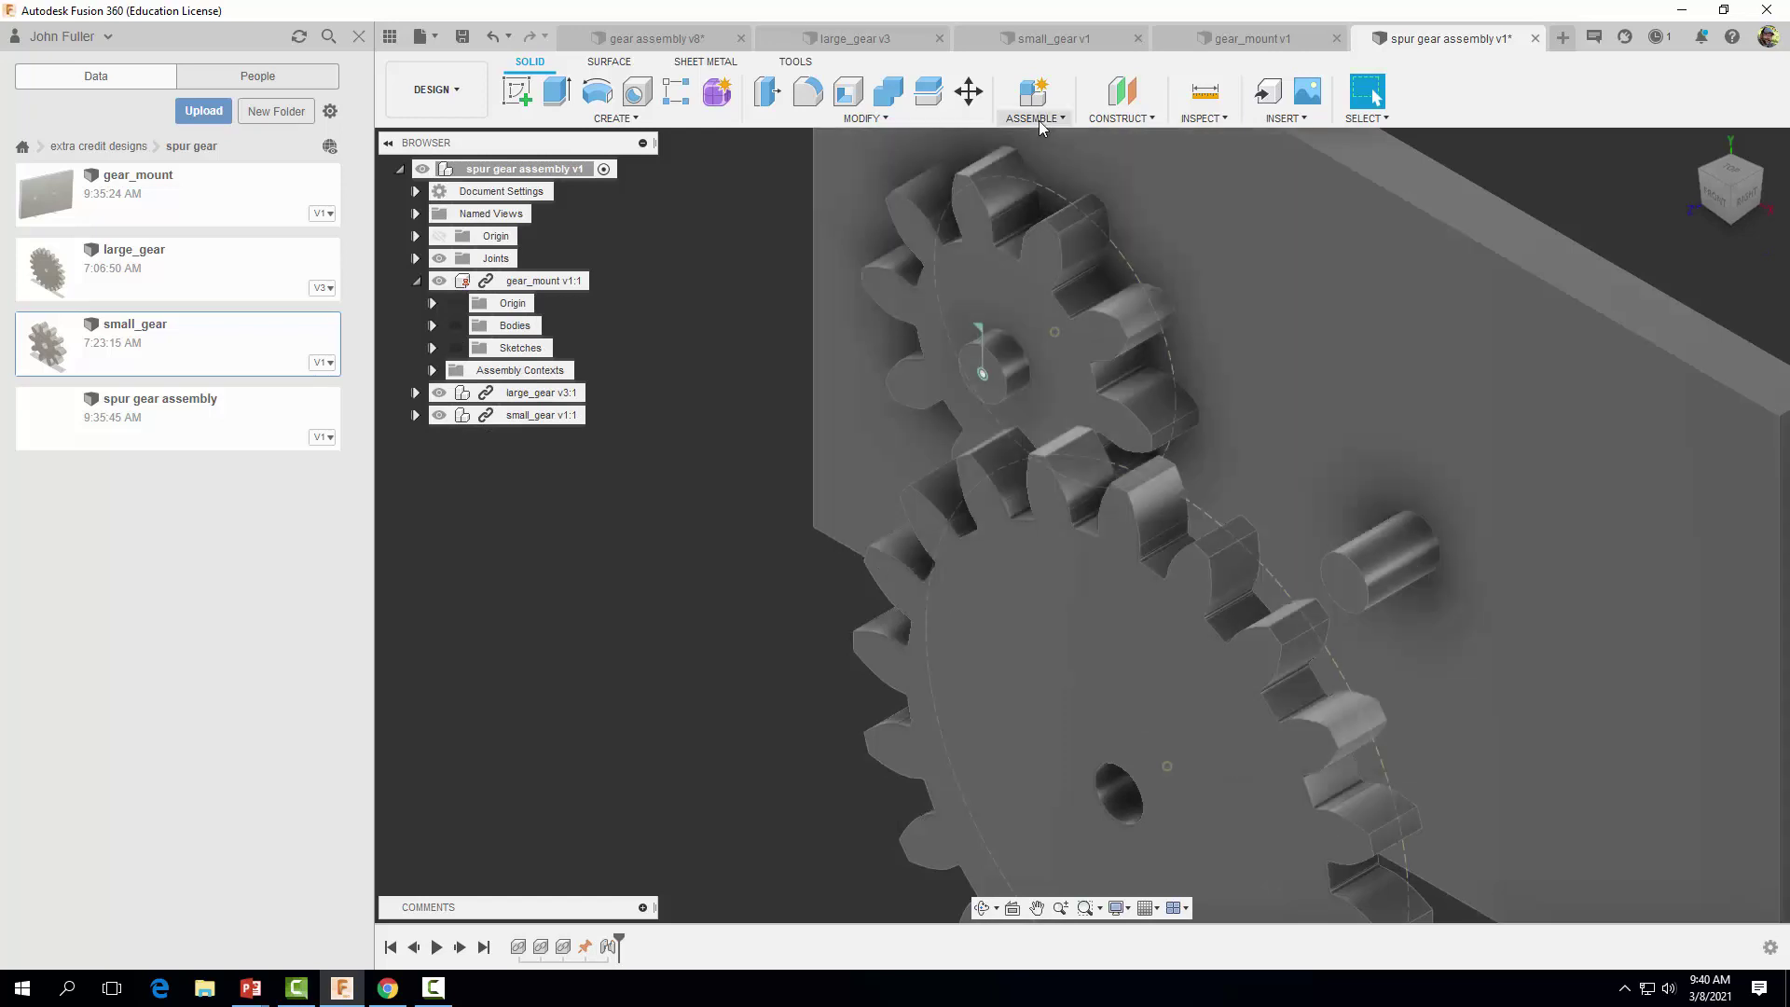
- Join the large gear's bore to the end of the other mounting plate shaft with a revolute joint and a -0.5 in Z offset
click(1034, 118)
click(1035, 159)
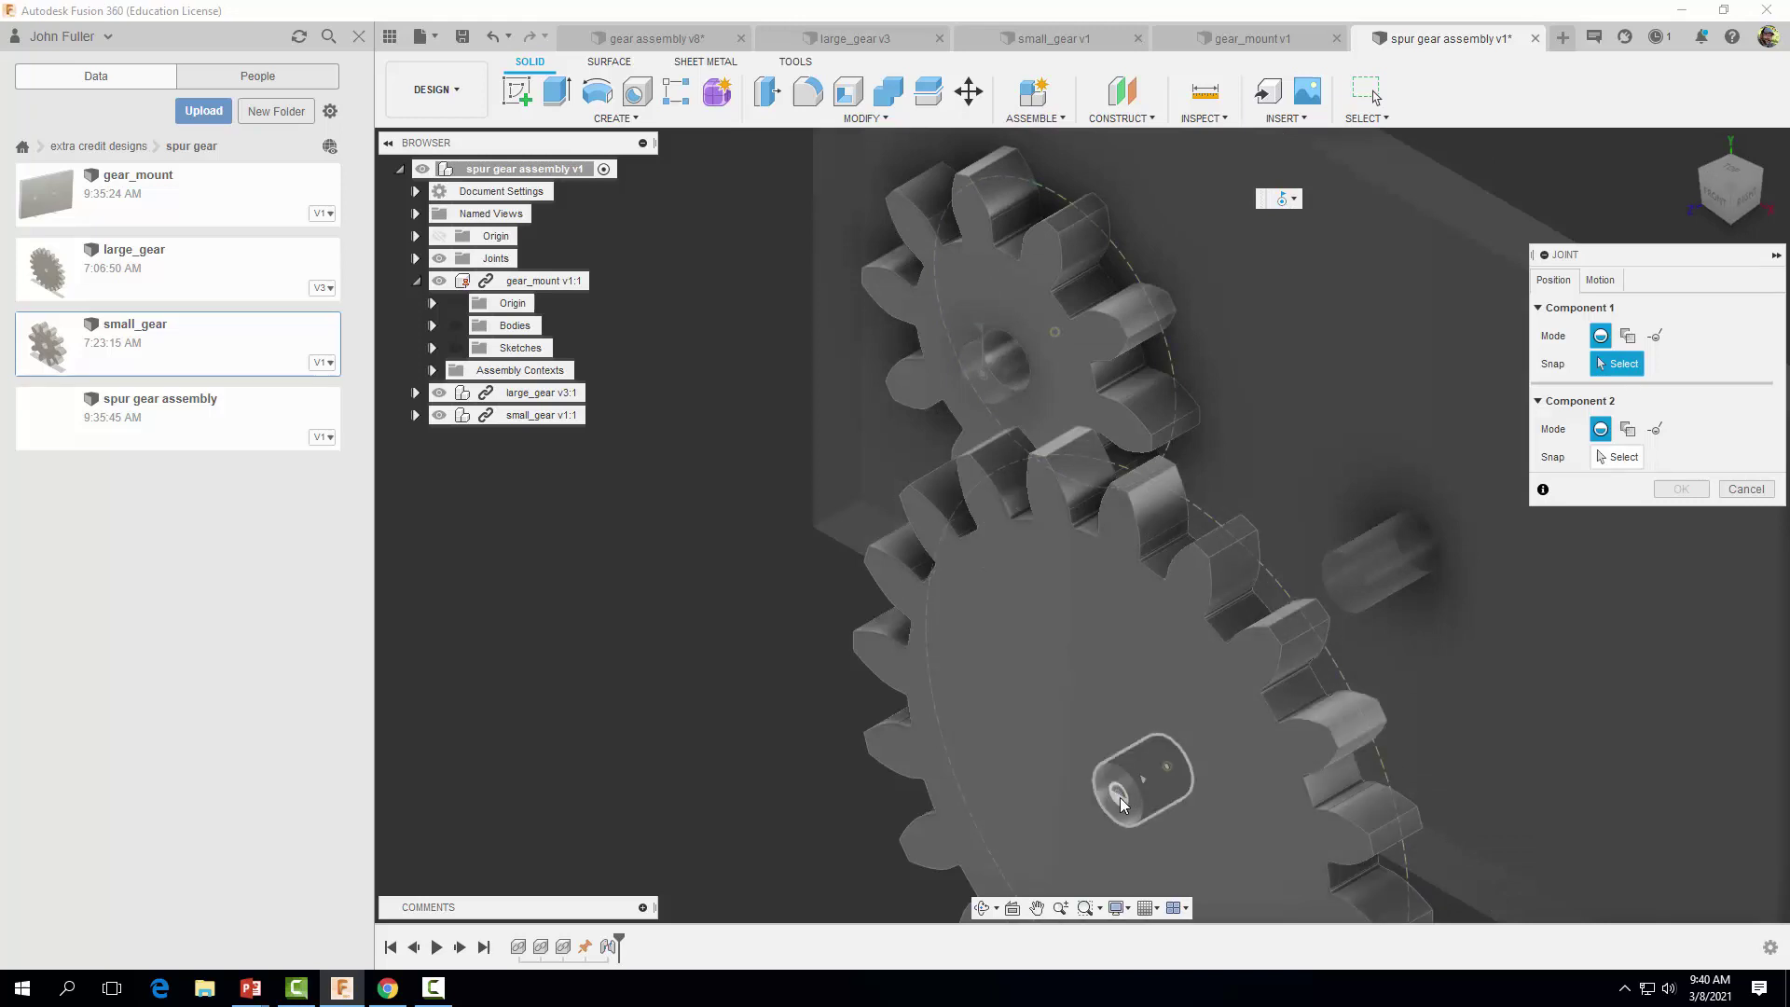
click(1122, 805)
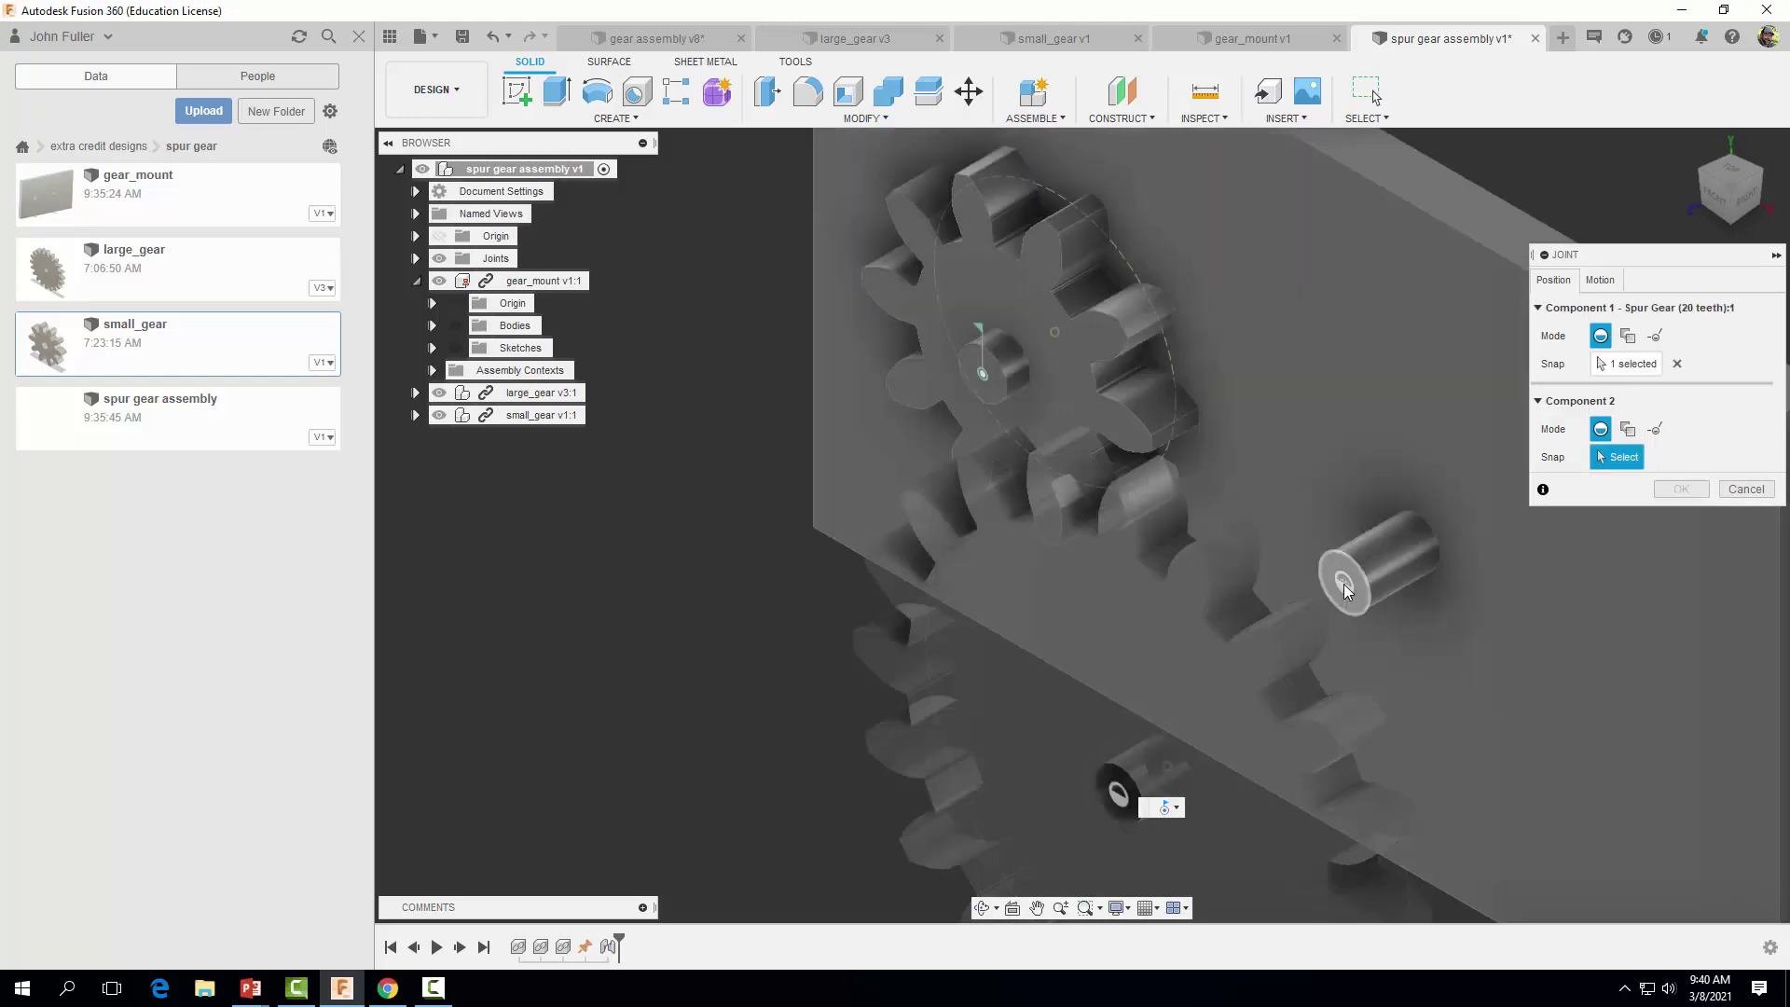
click(1345, 583)
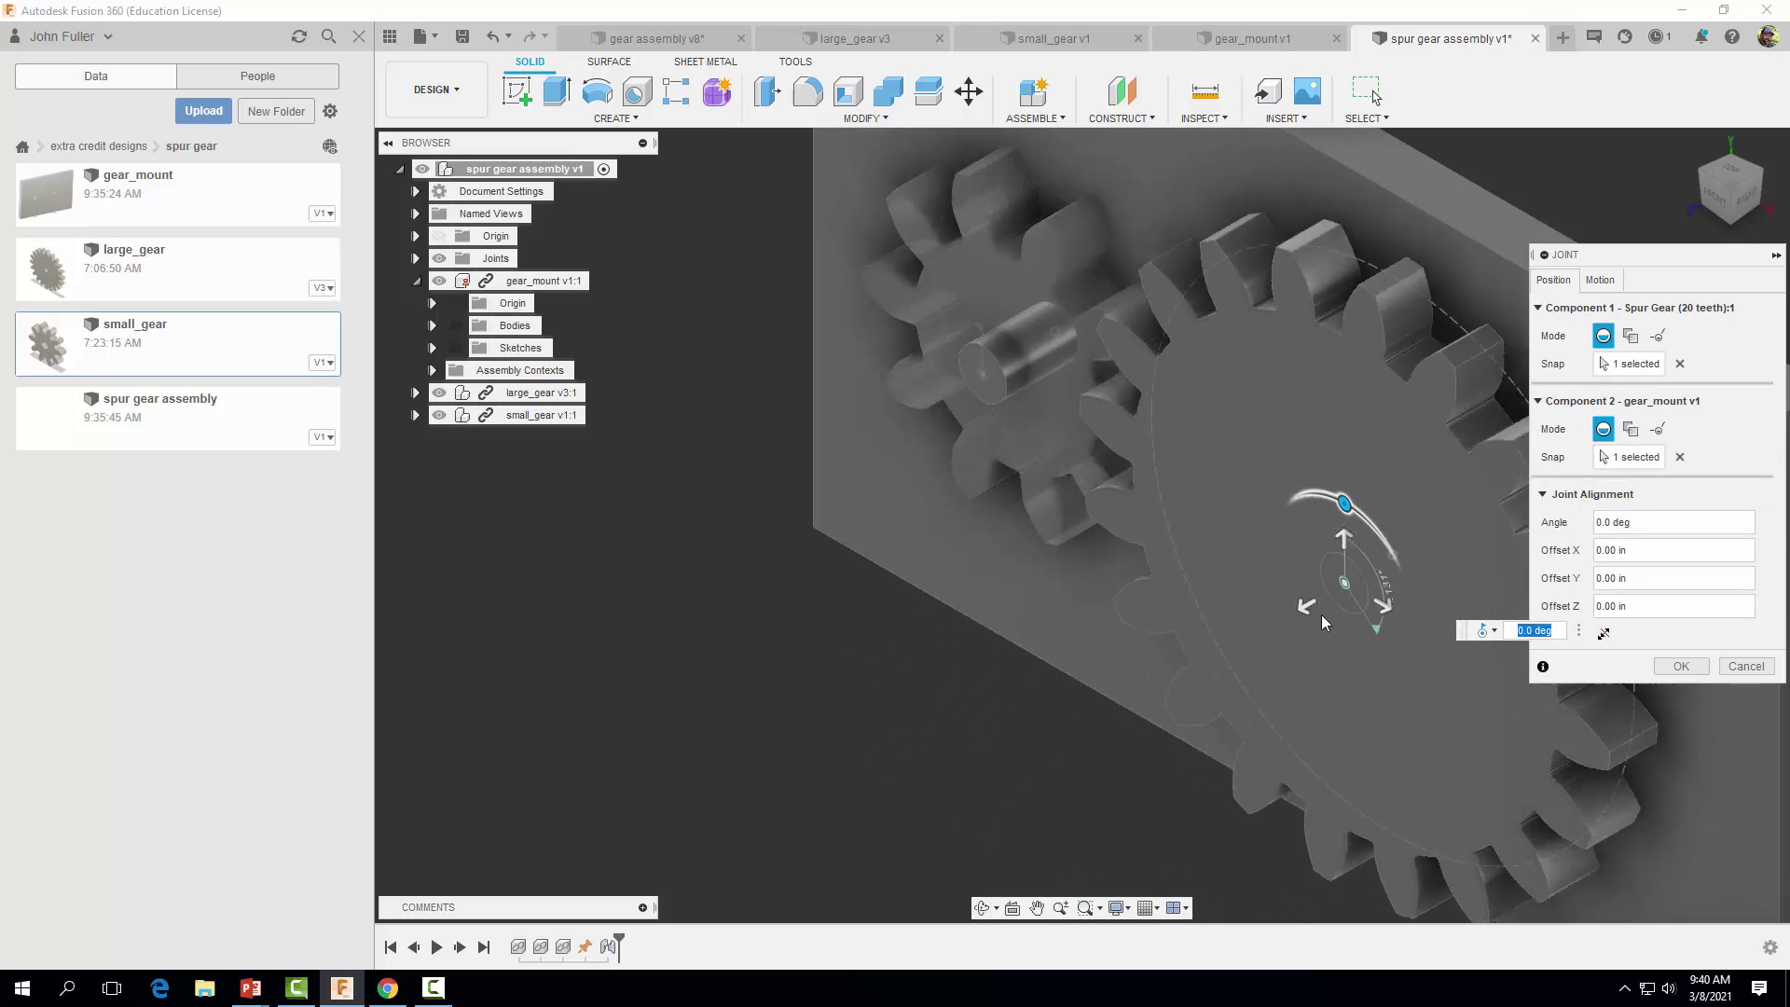
drag(1307, 608, 1320, 601)
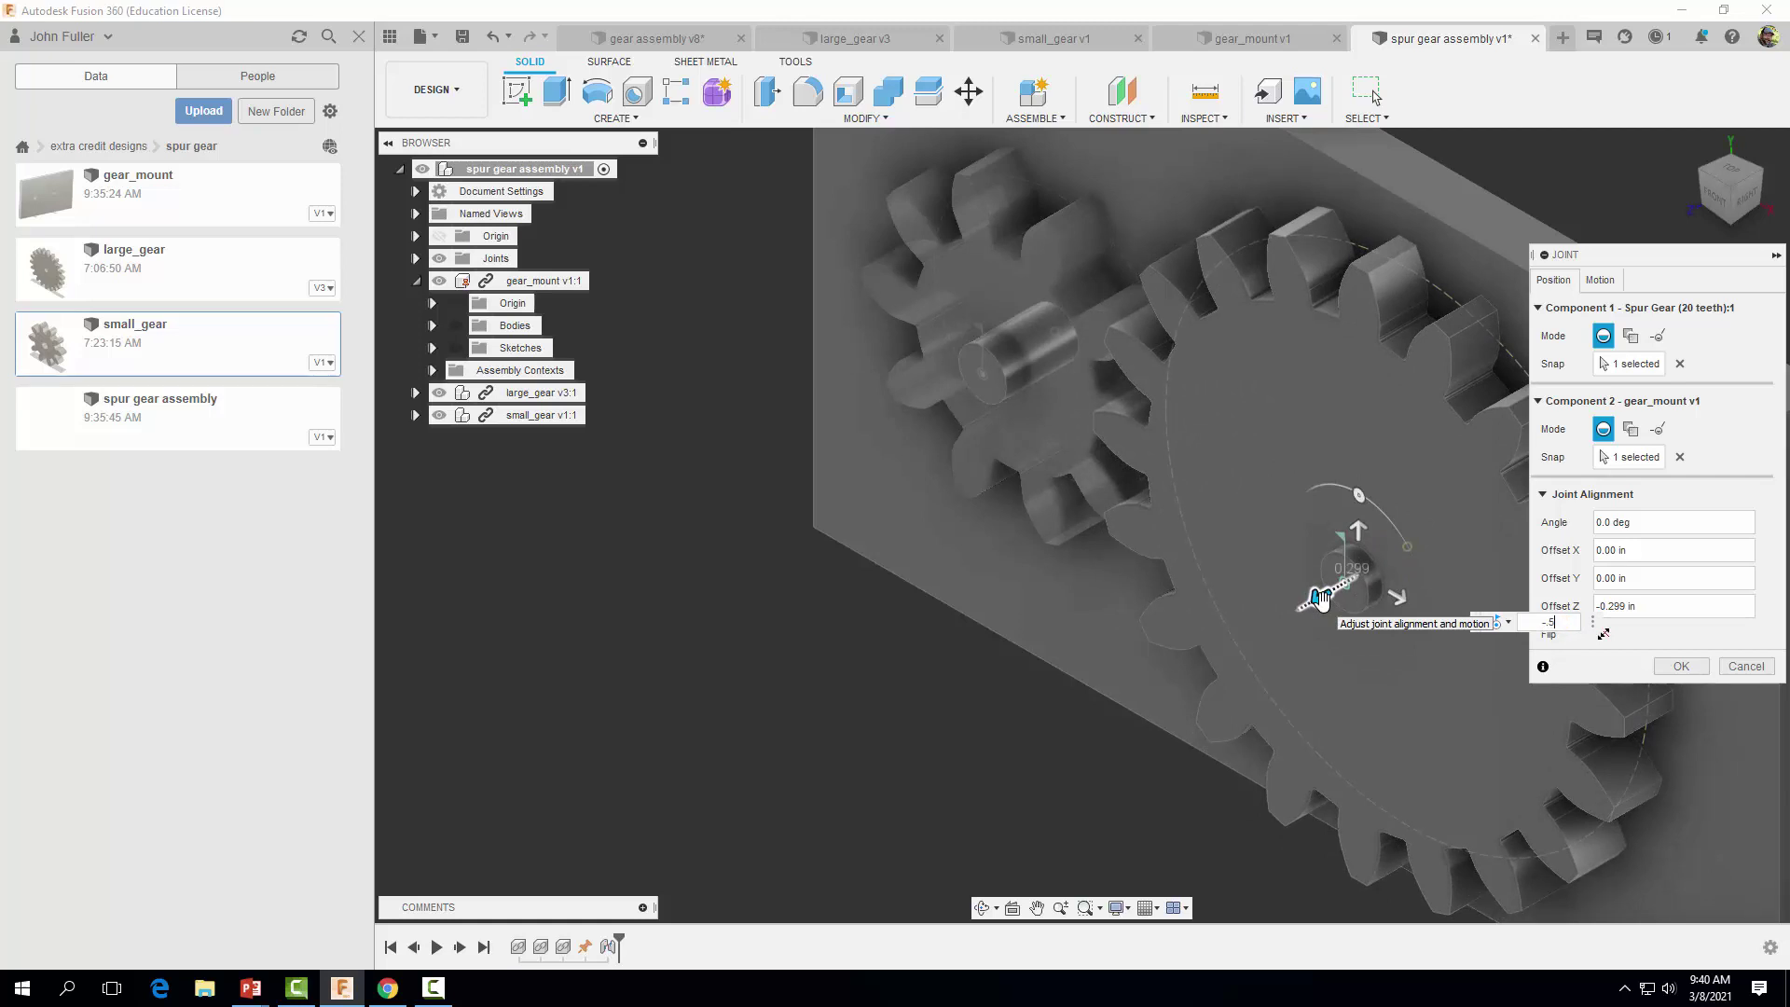
click(1679, 666)
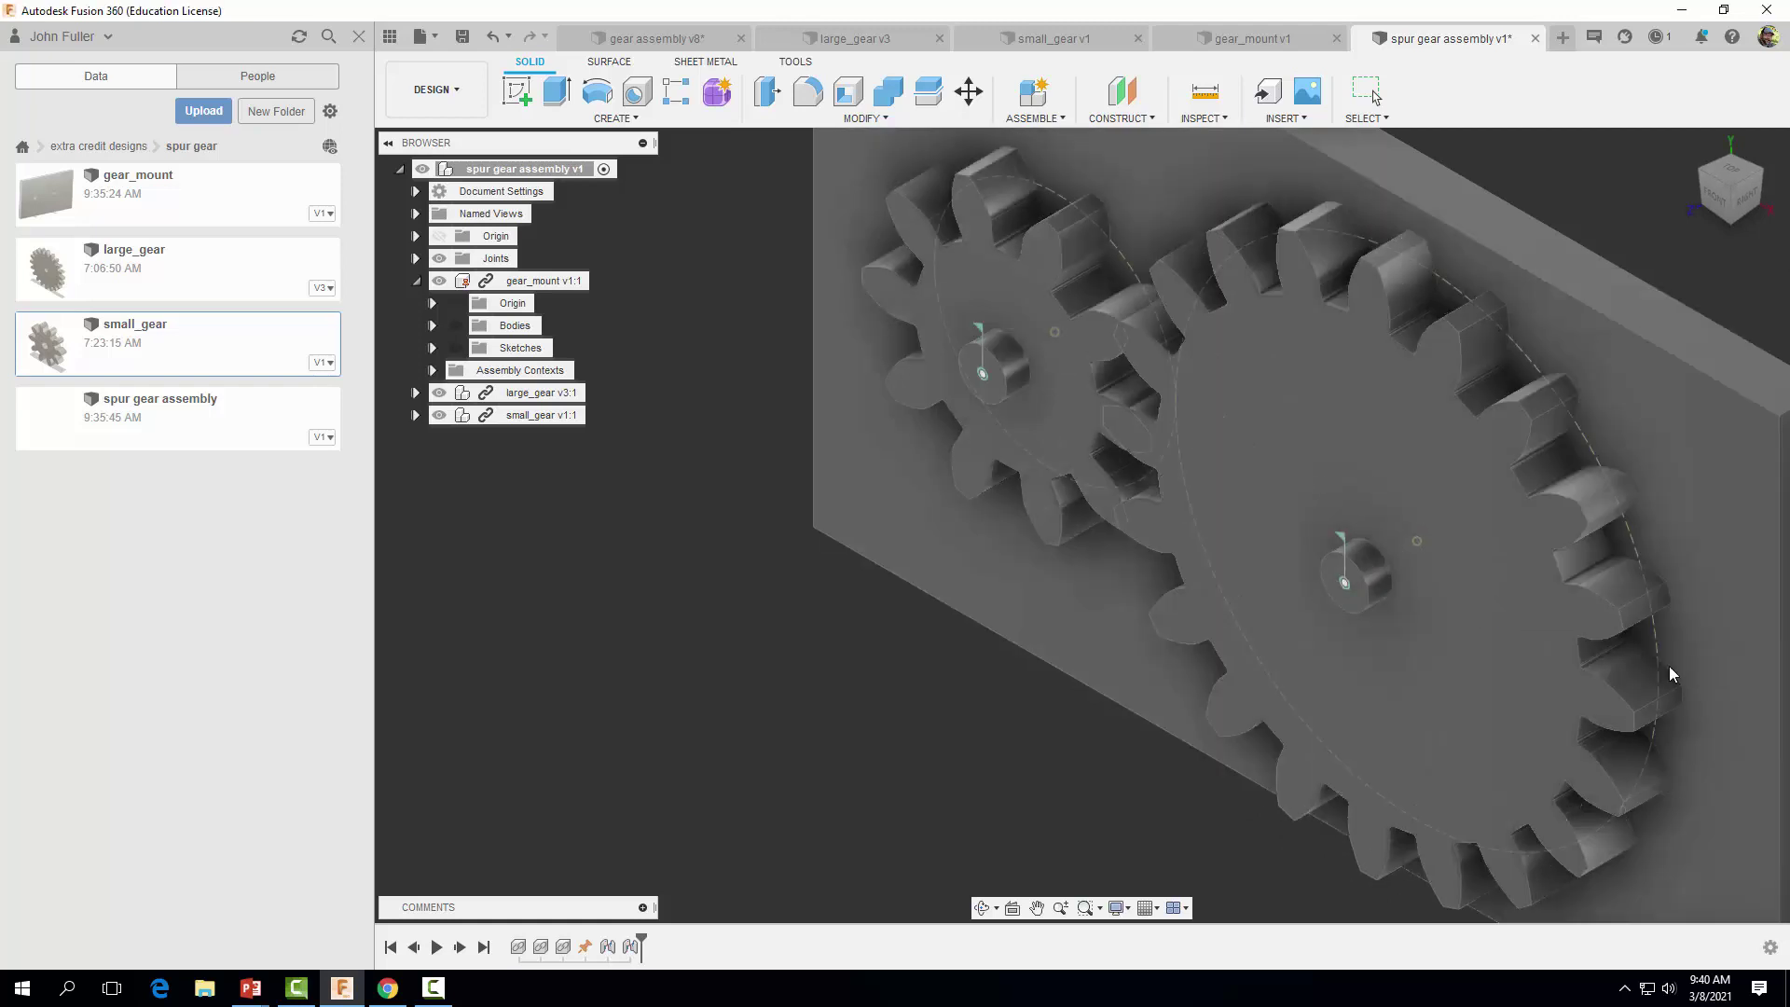
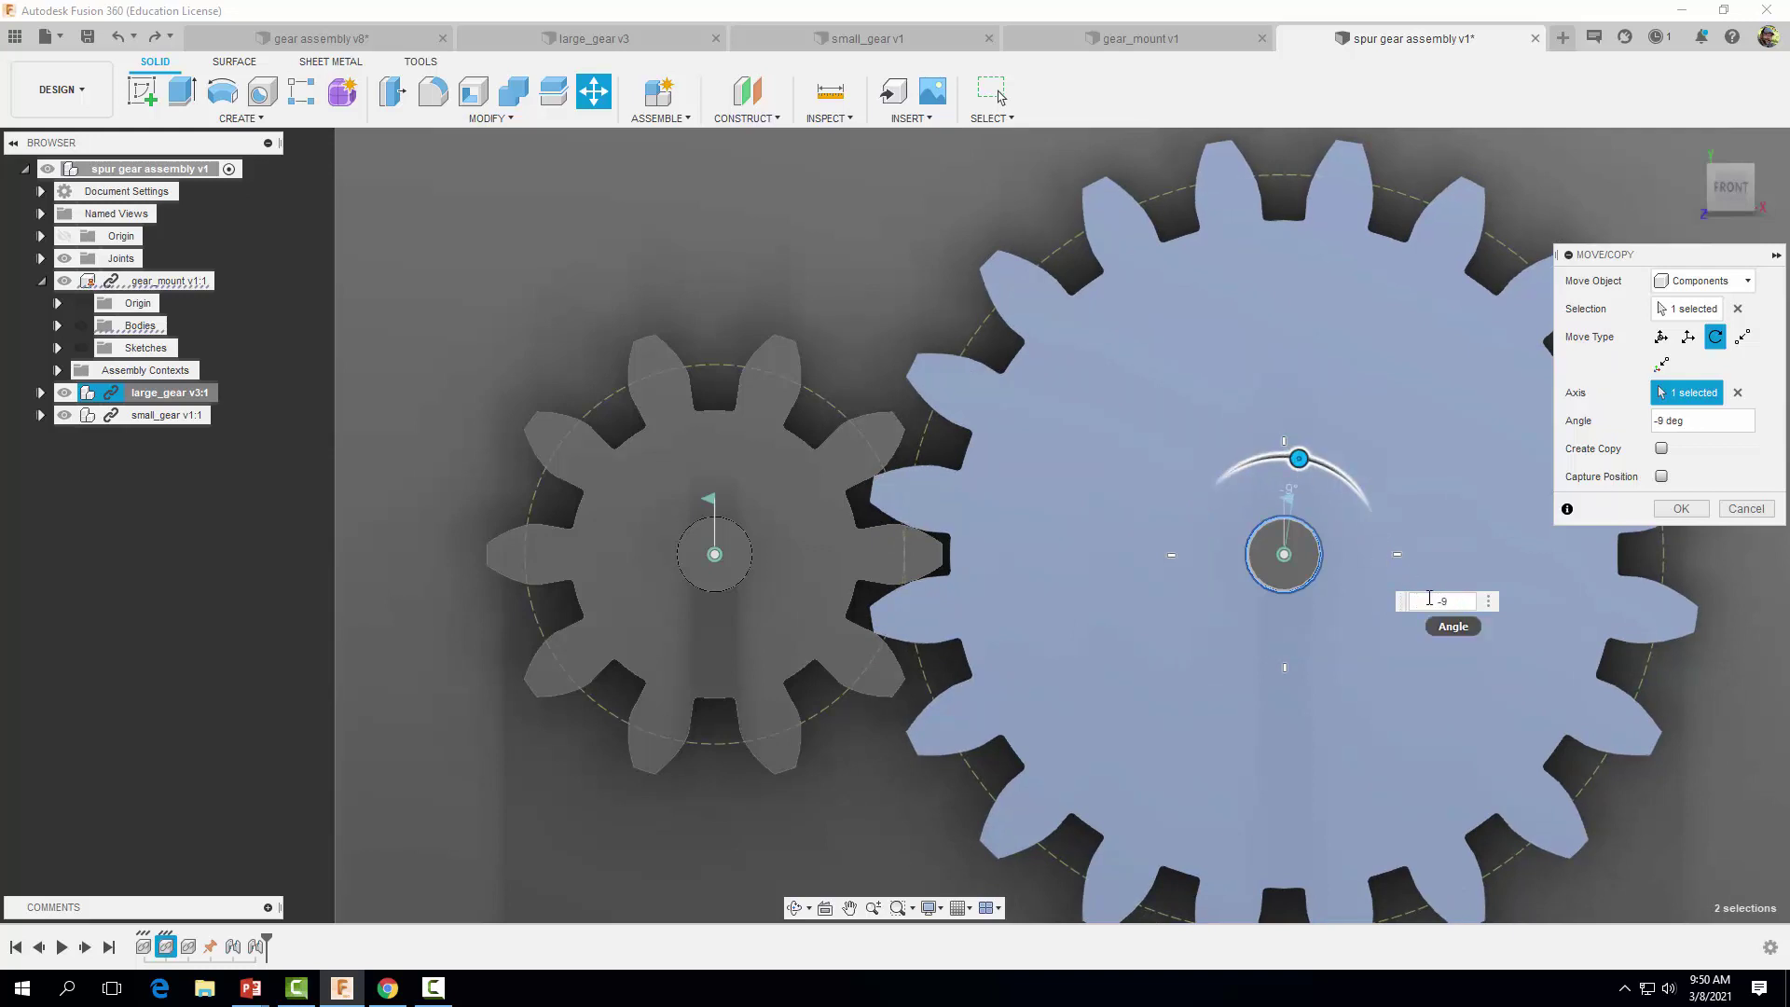
- Rotate the large gear component -9 deg about its shaft axis so its teeth mesh with the small gear
click(1679, 509)
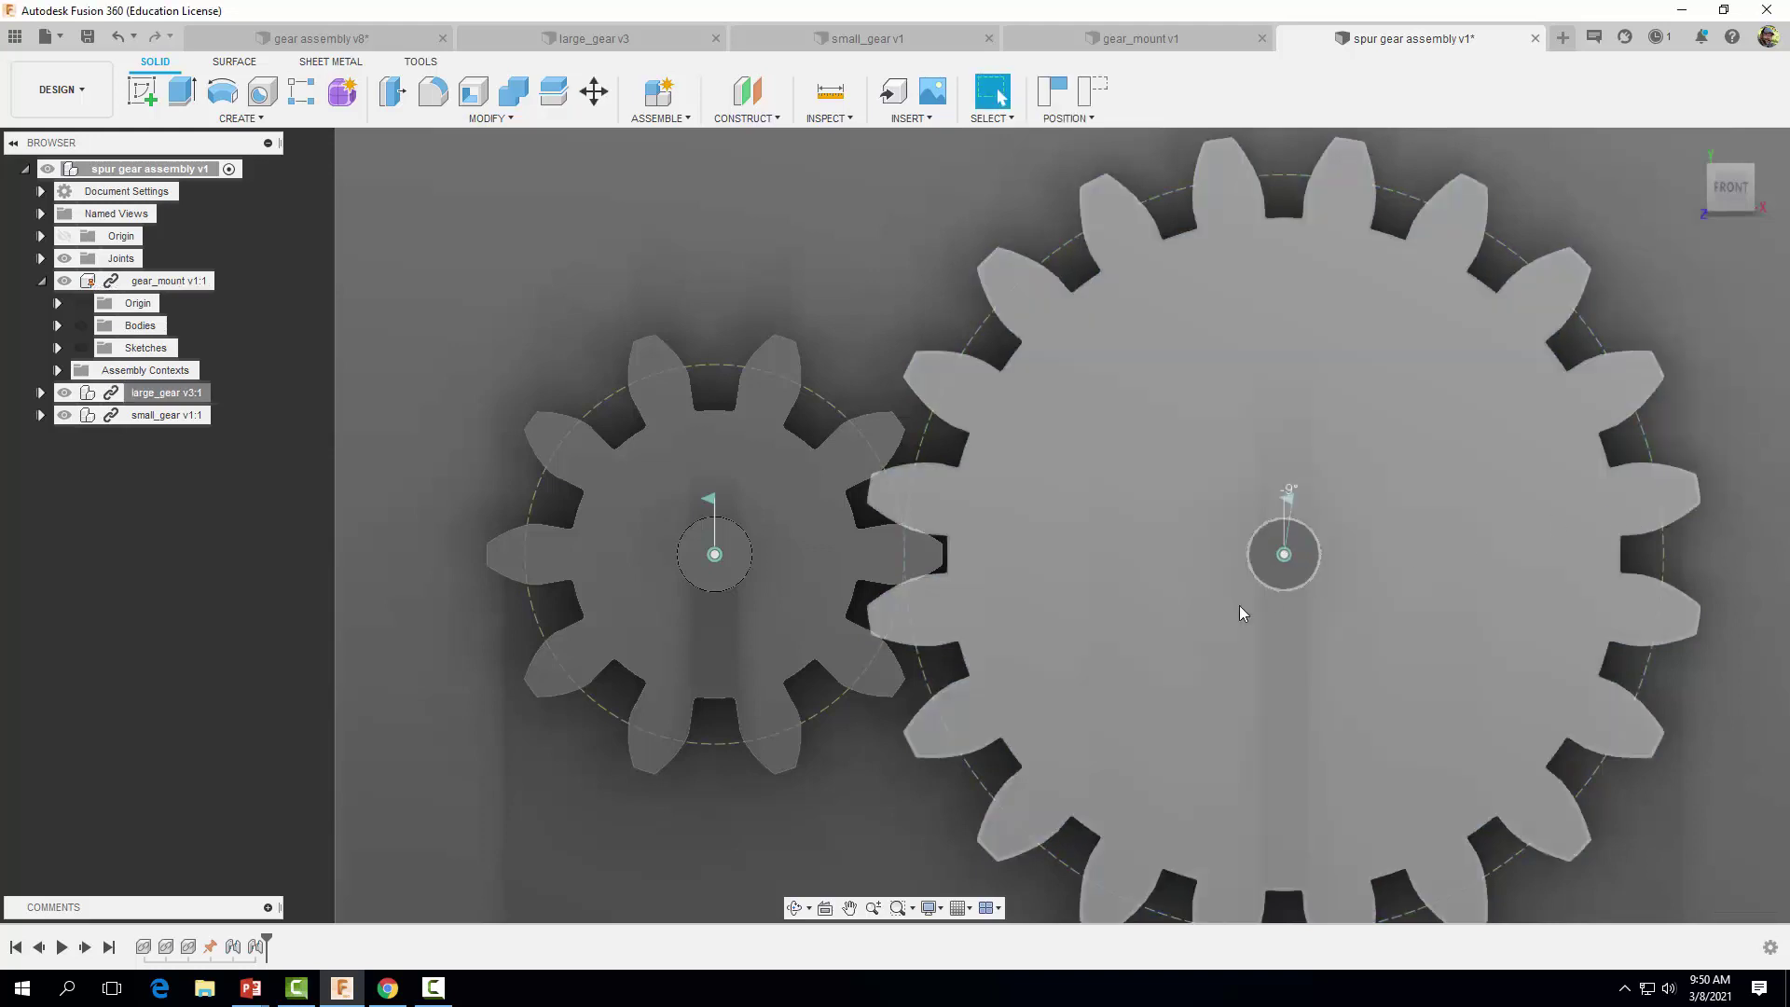
scroll(1191, 641, down, 1)
key(F6)
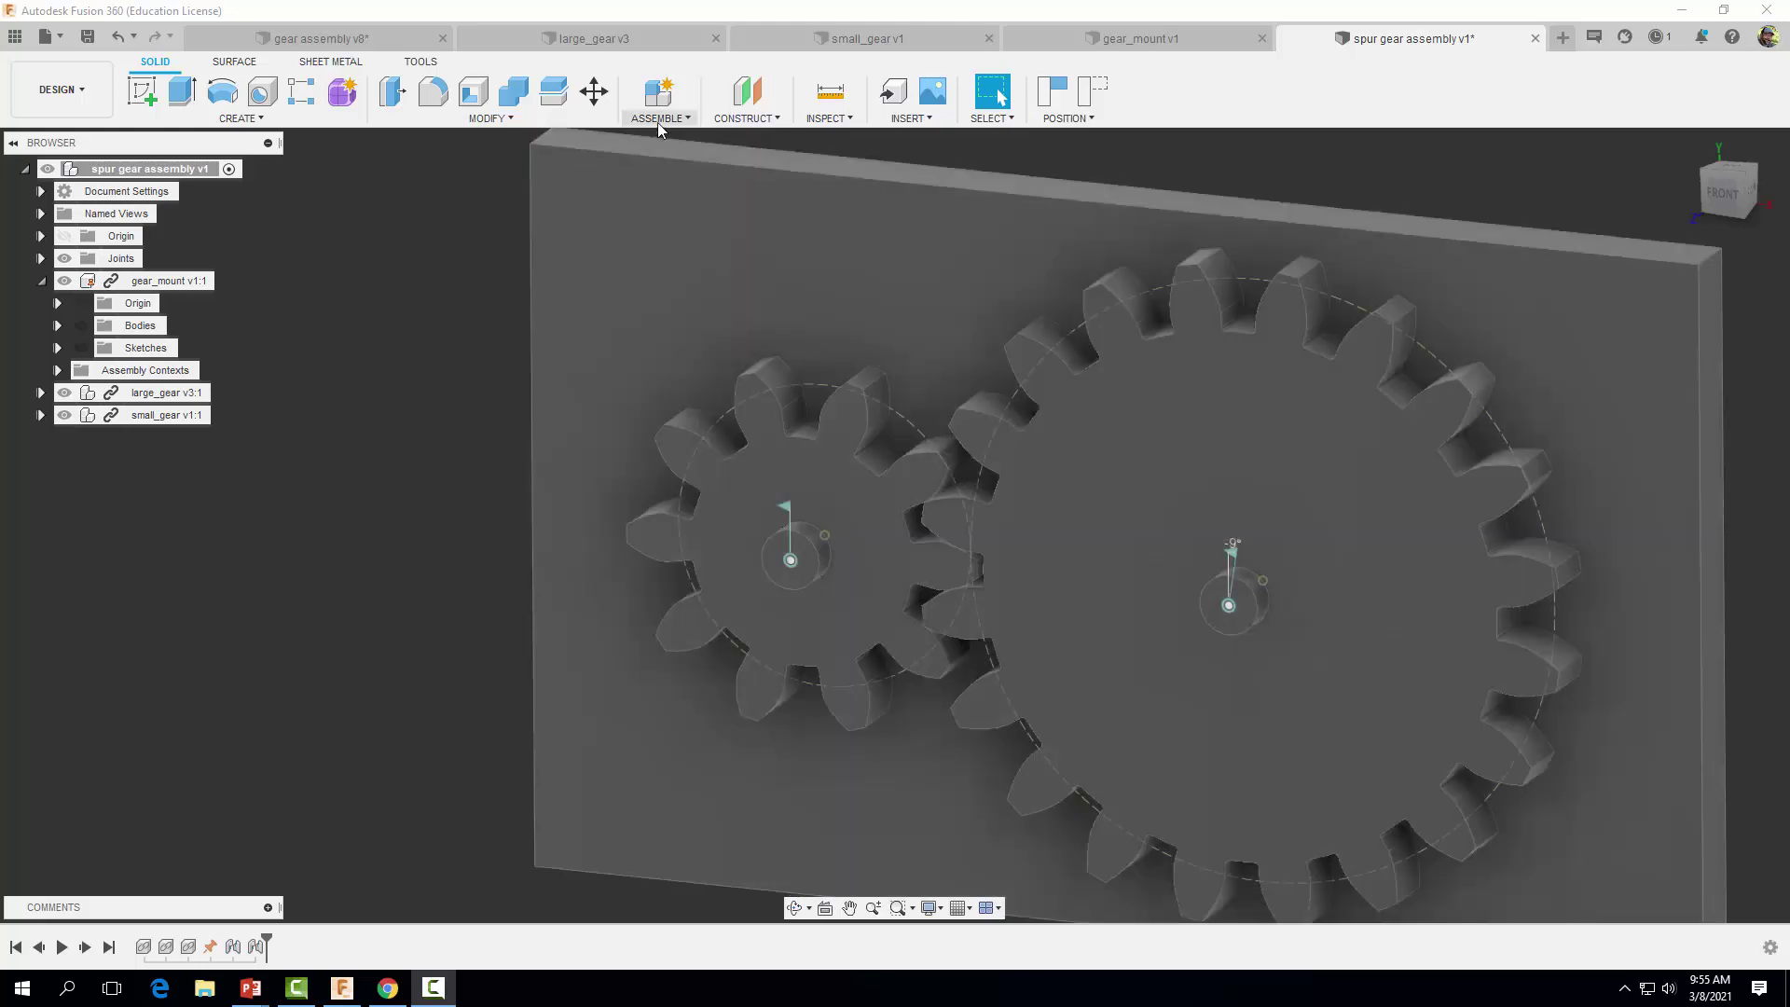
- Capture the gears' current position and start a motion link between the small gear's and large gear's revolute joints
click(659, 118)
click(670, 263)
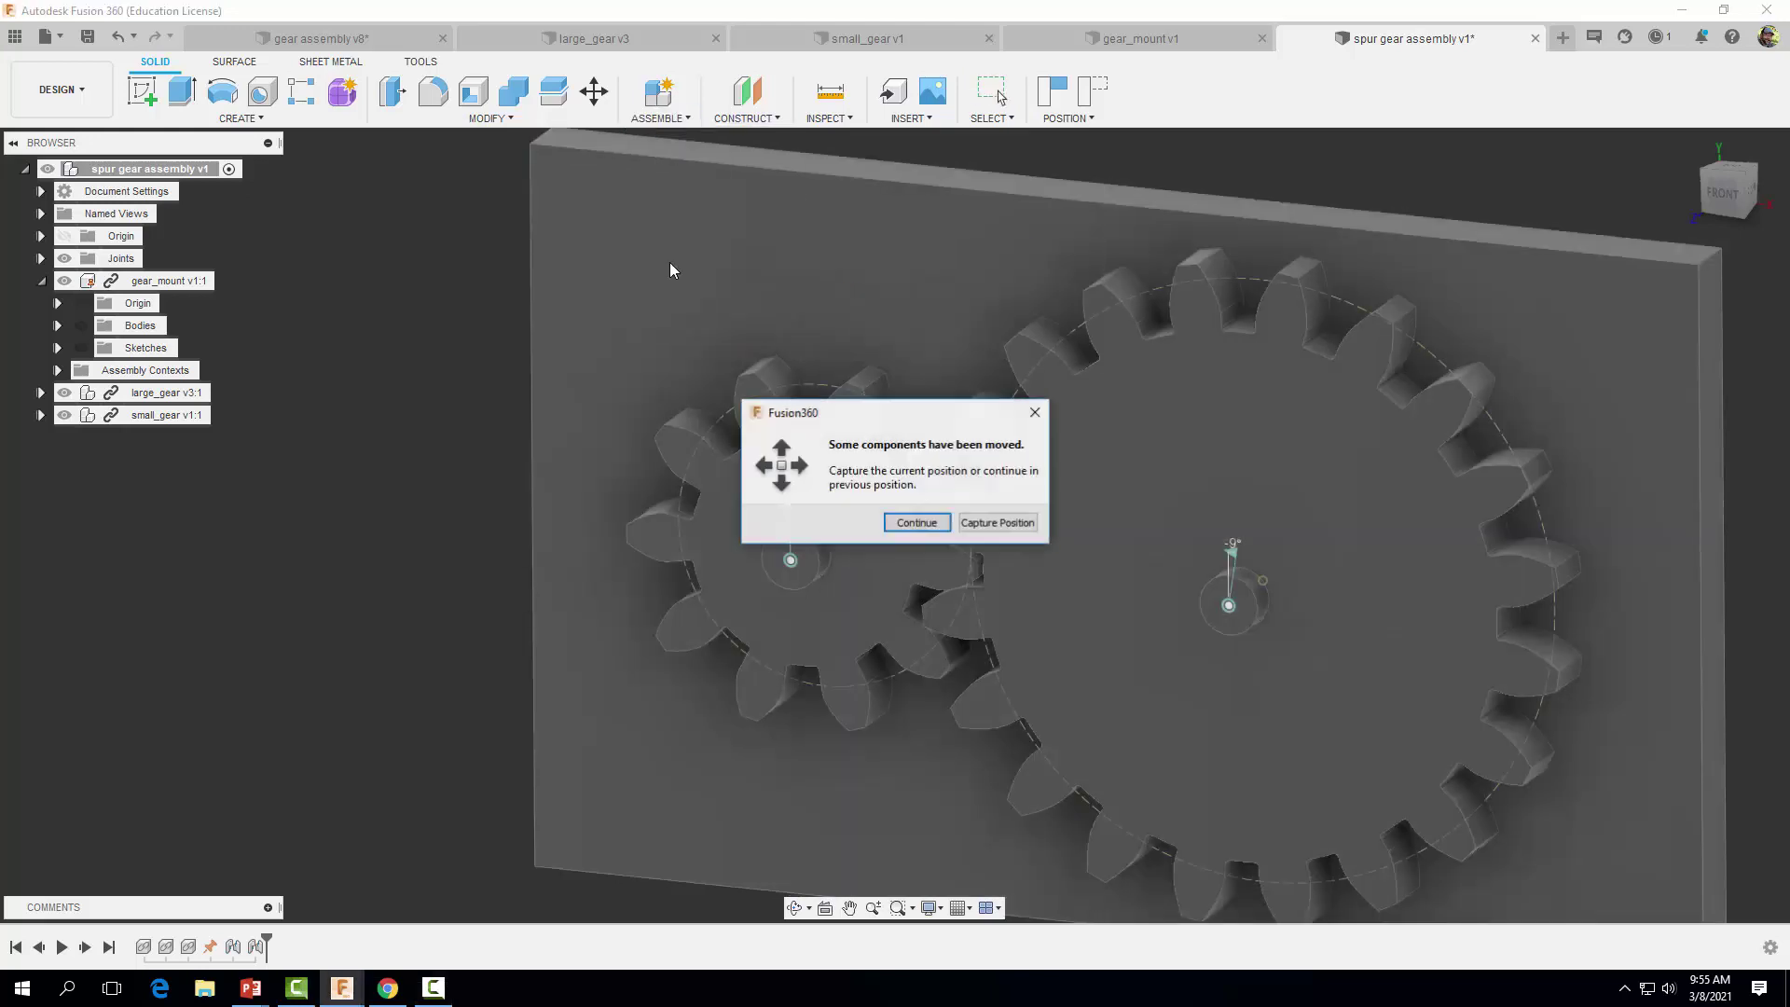
click(990, 524)
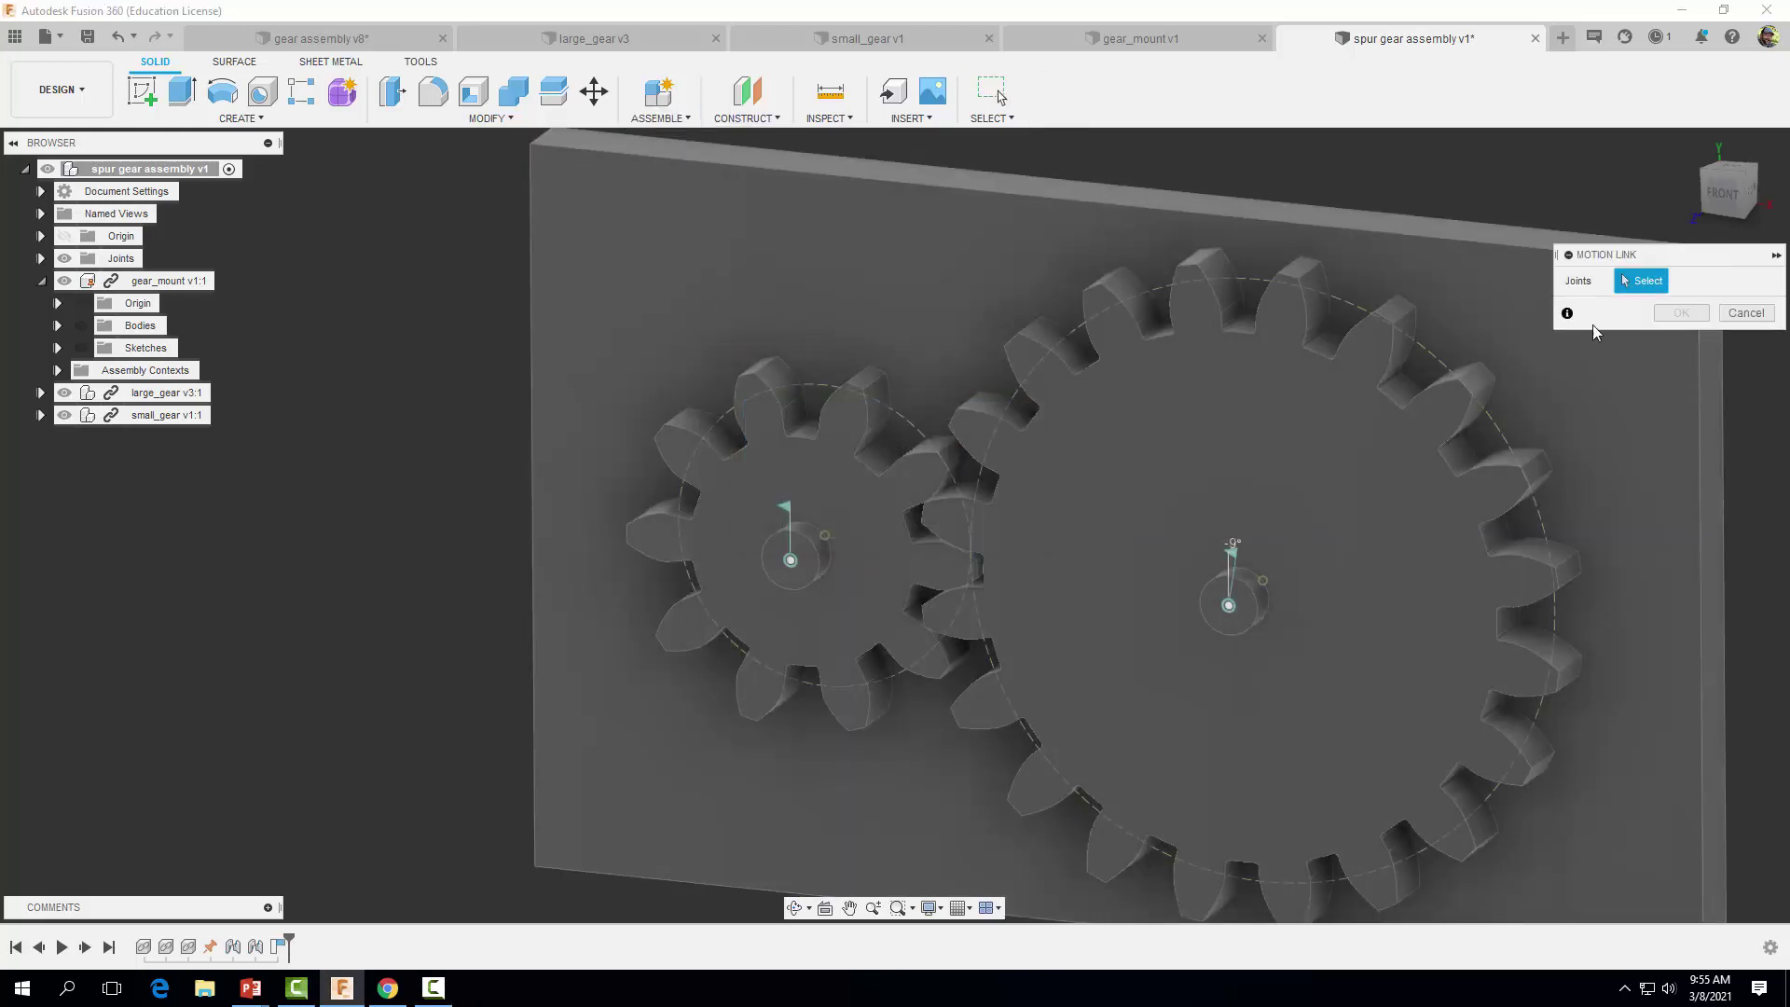
click(790, 511)
click(1234, 552)
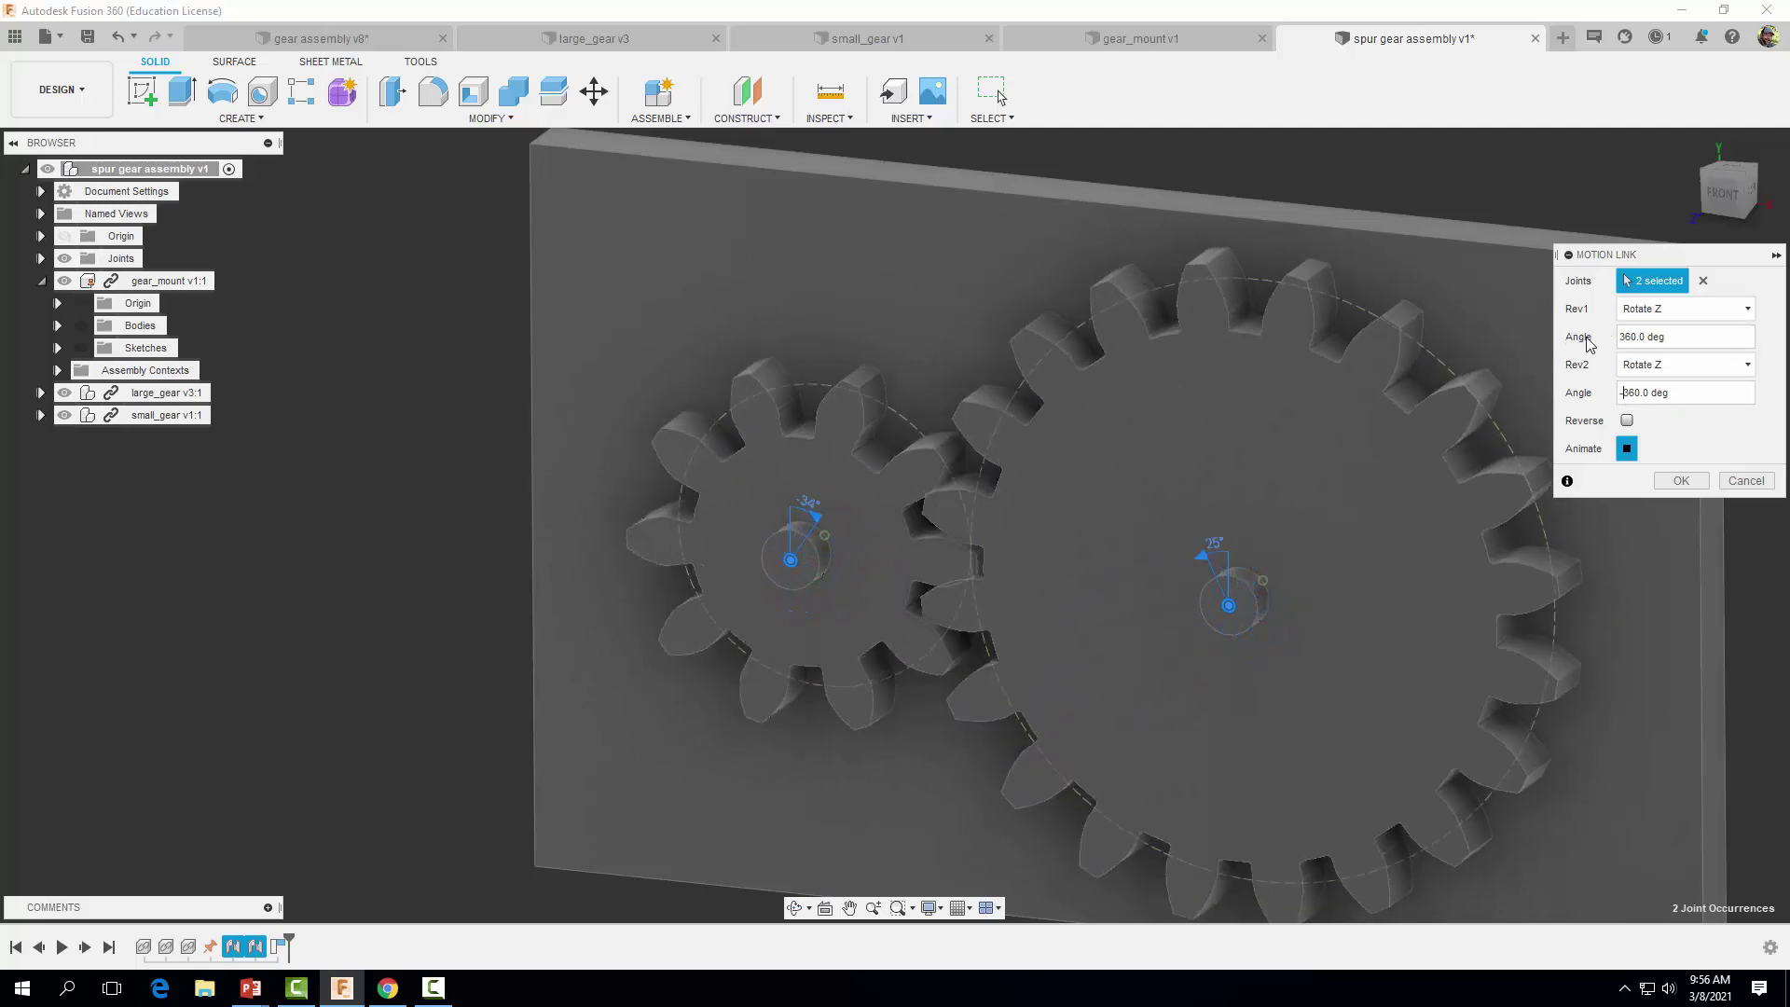
- Set the motion link so the second joint turns -180 deg for every 360 deg of the first, and complete it
double_click(1643, 337)
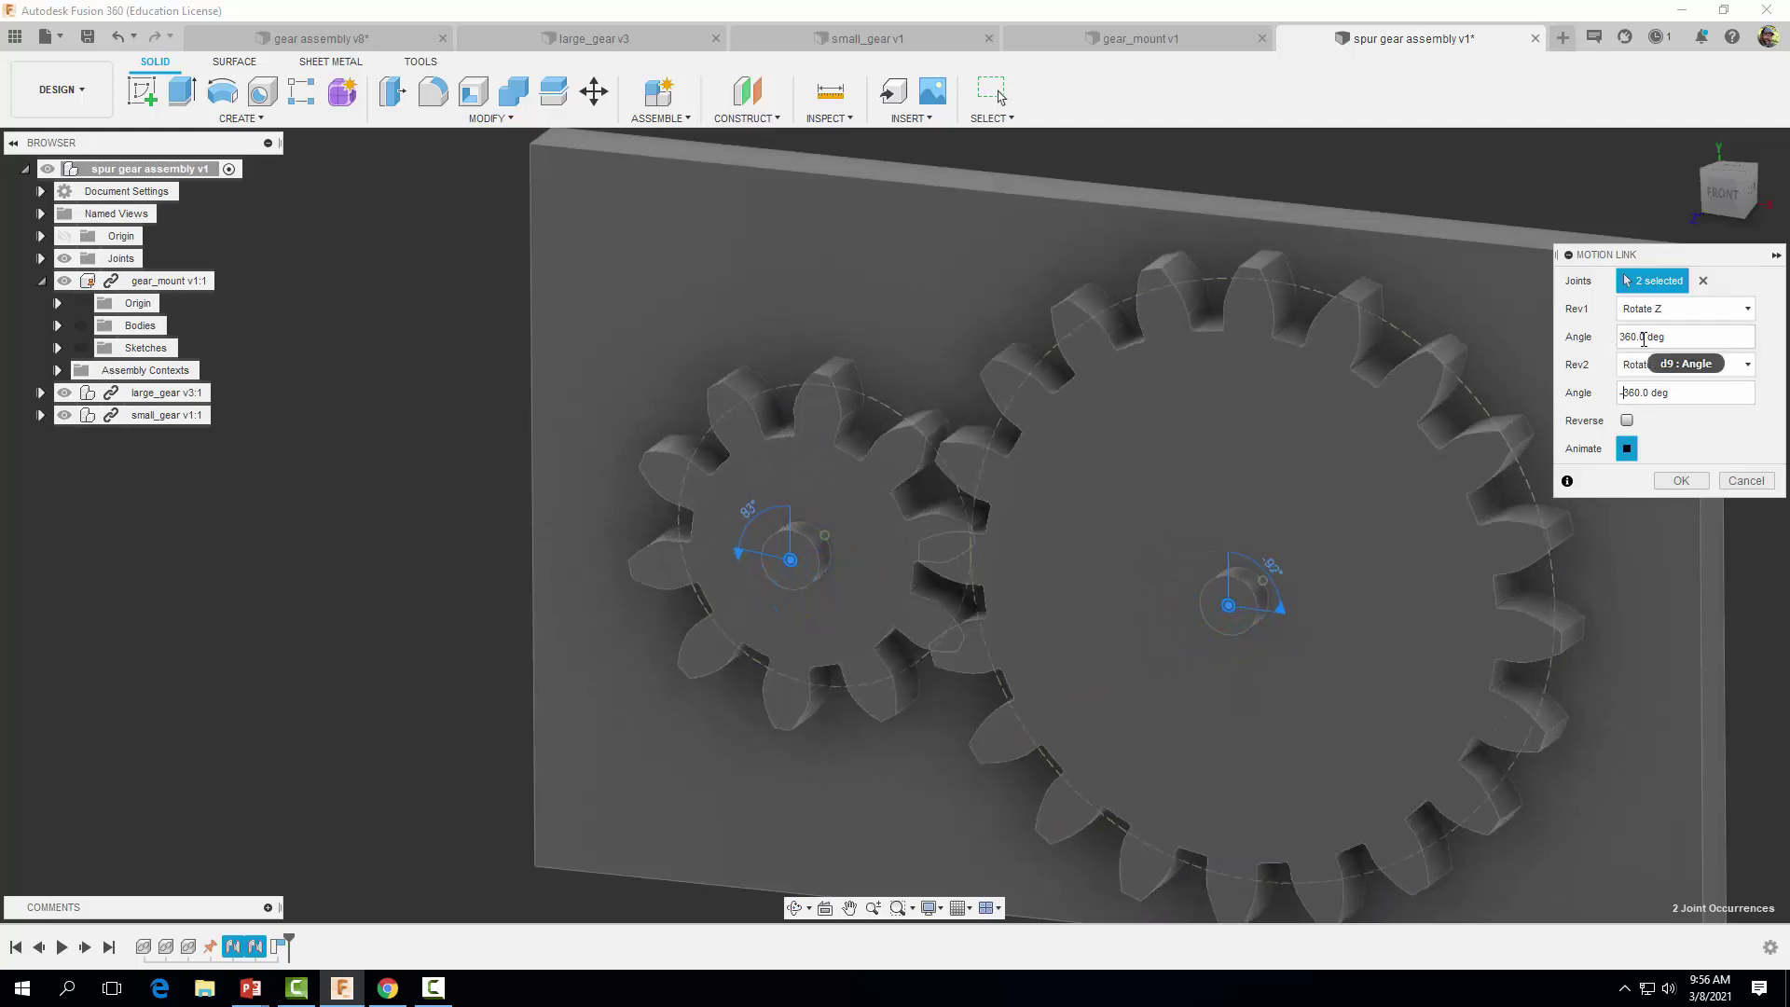
double_click(1630, 393)
text(180)
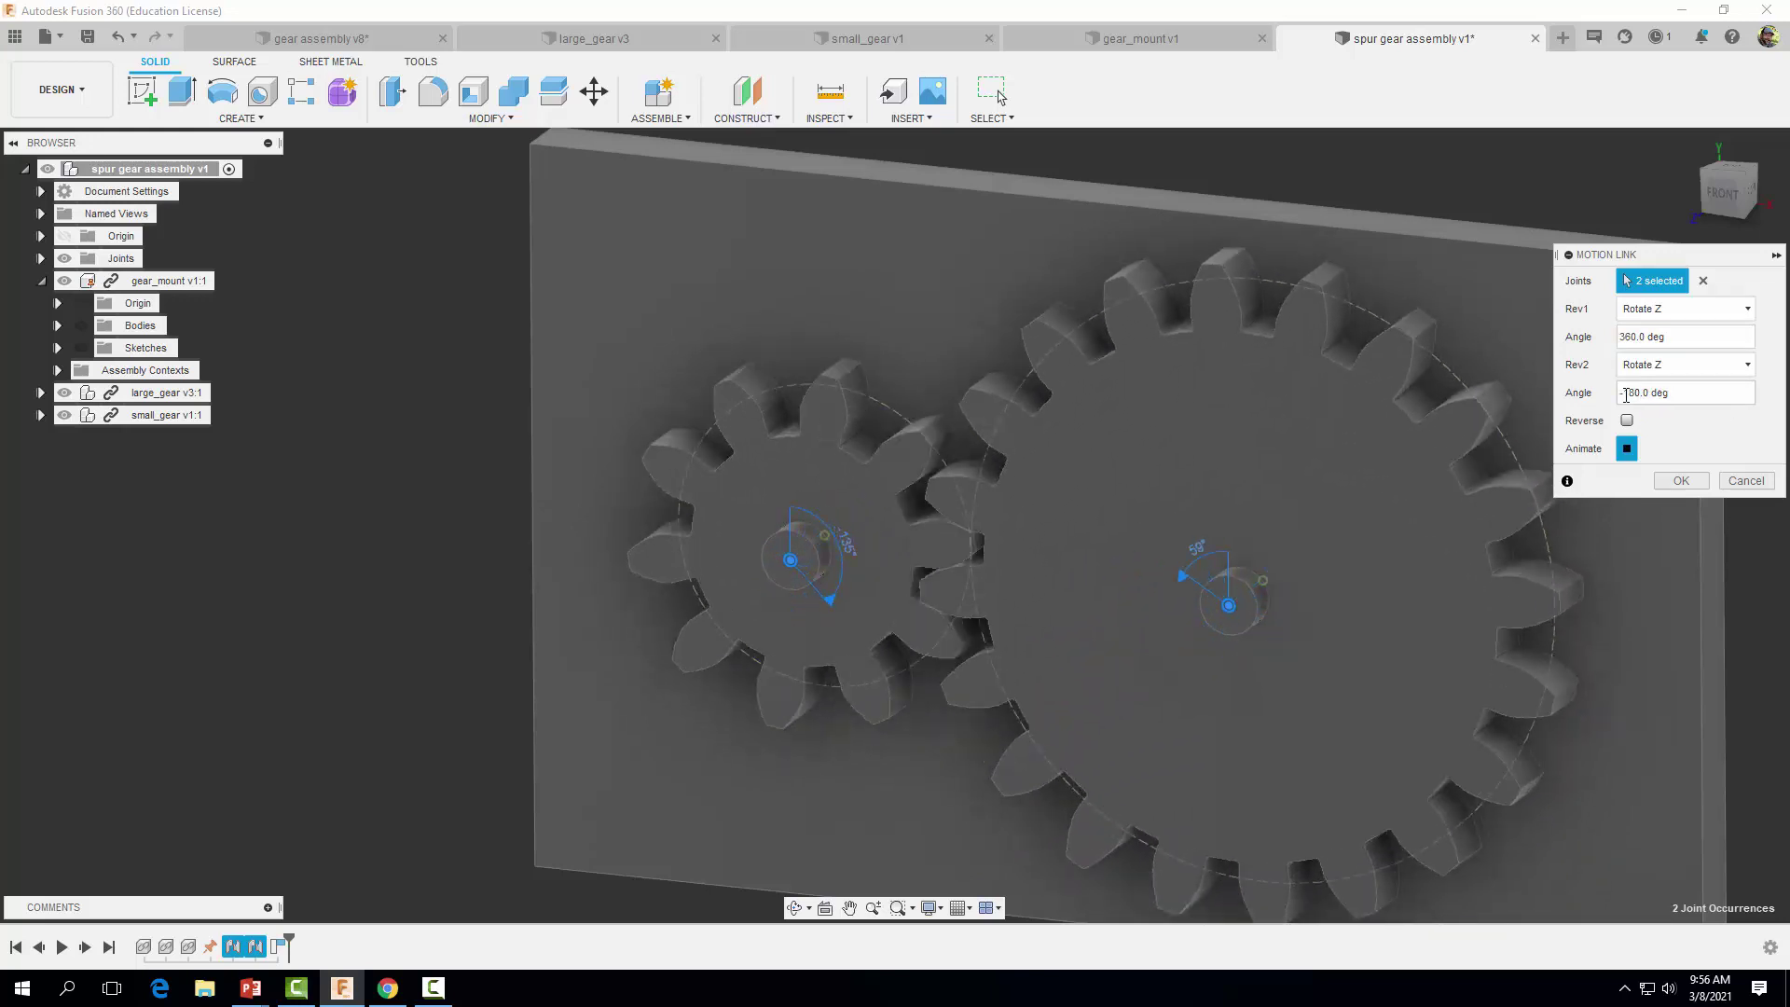
click(1679, 481)
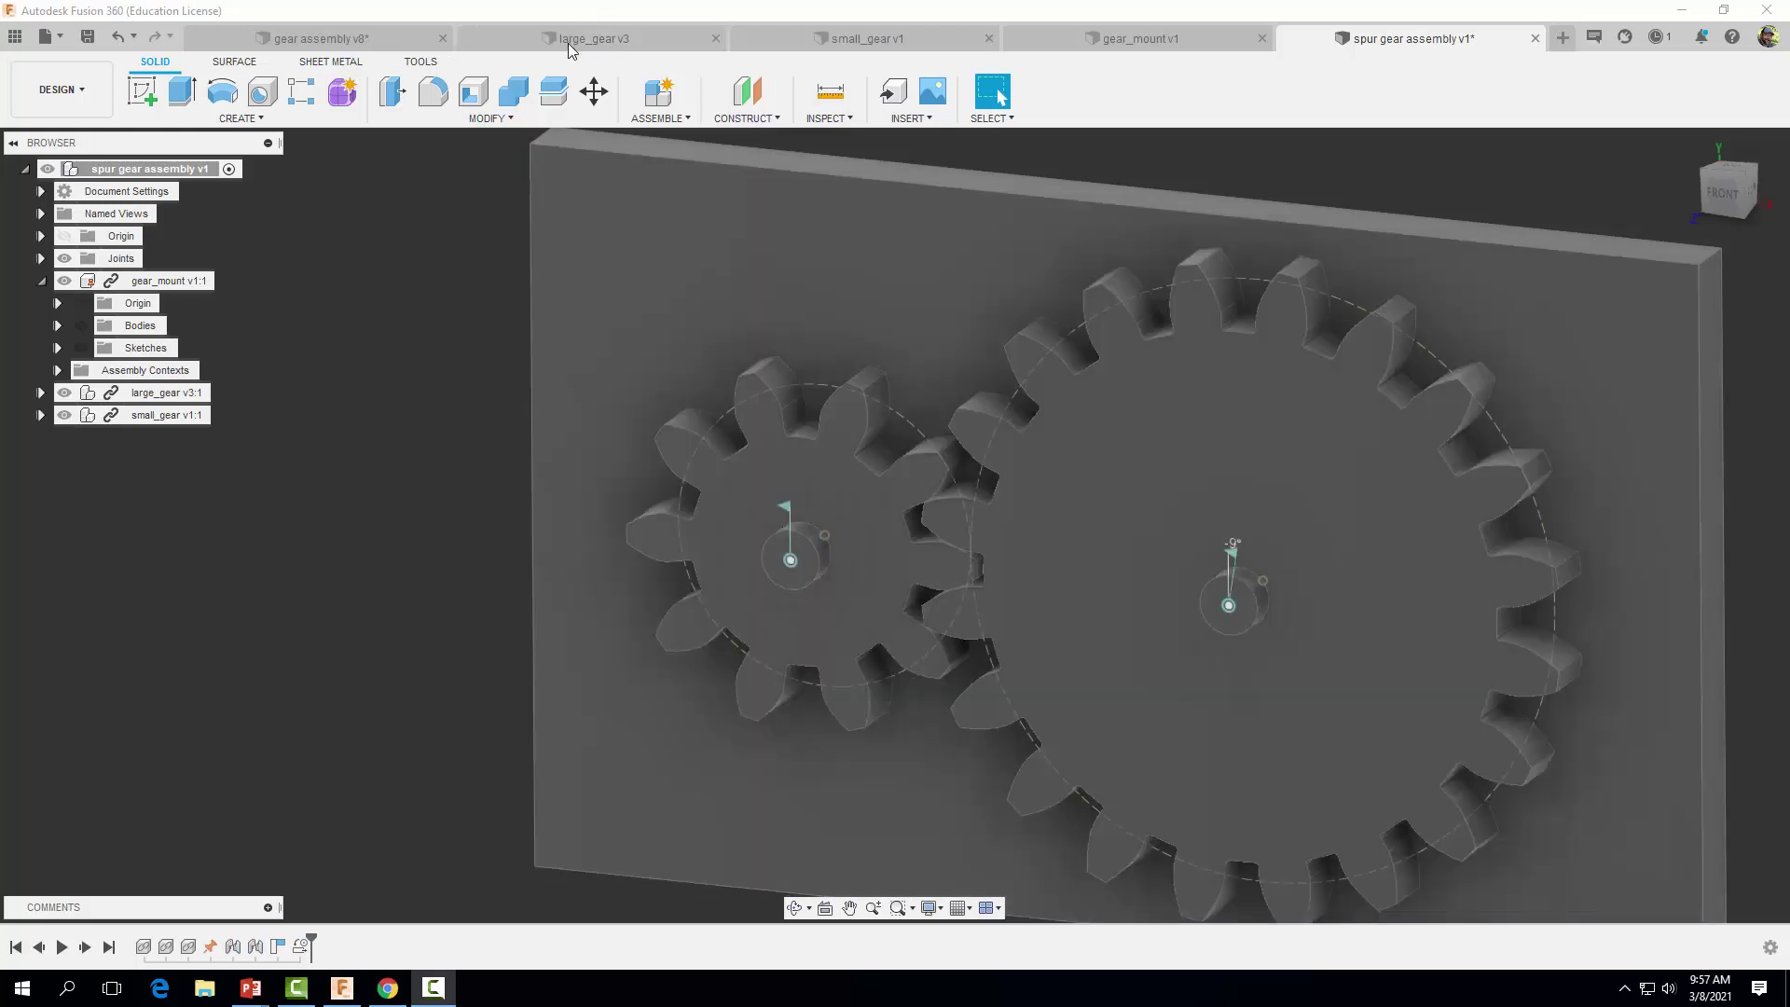
- Hide Sketch3 in the large_gear design and save it with the version description User Saved
click(570, 44)
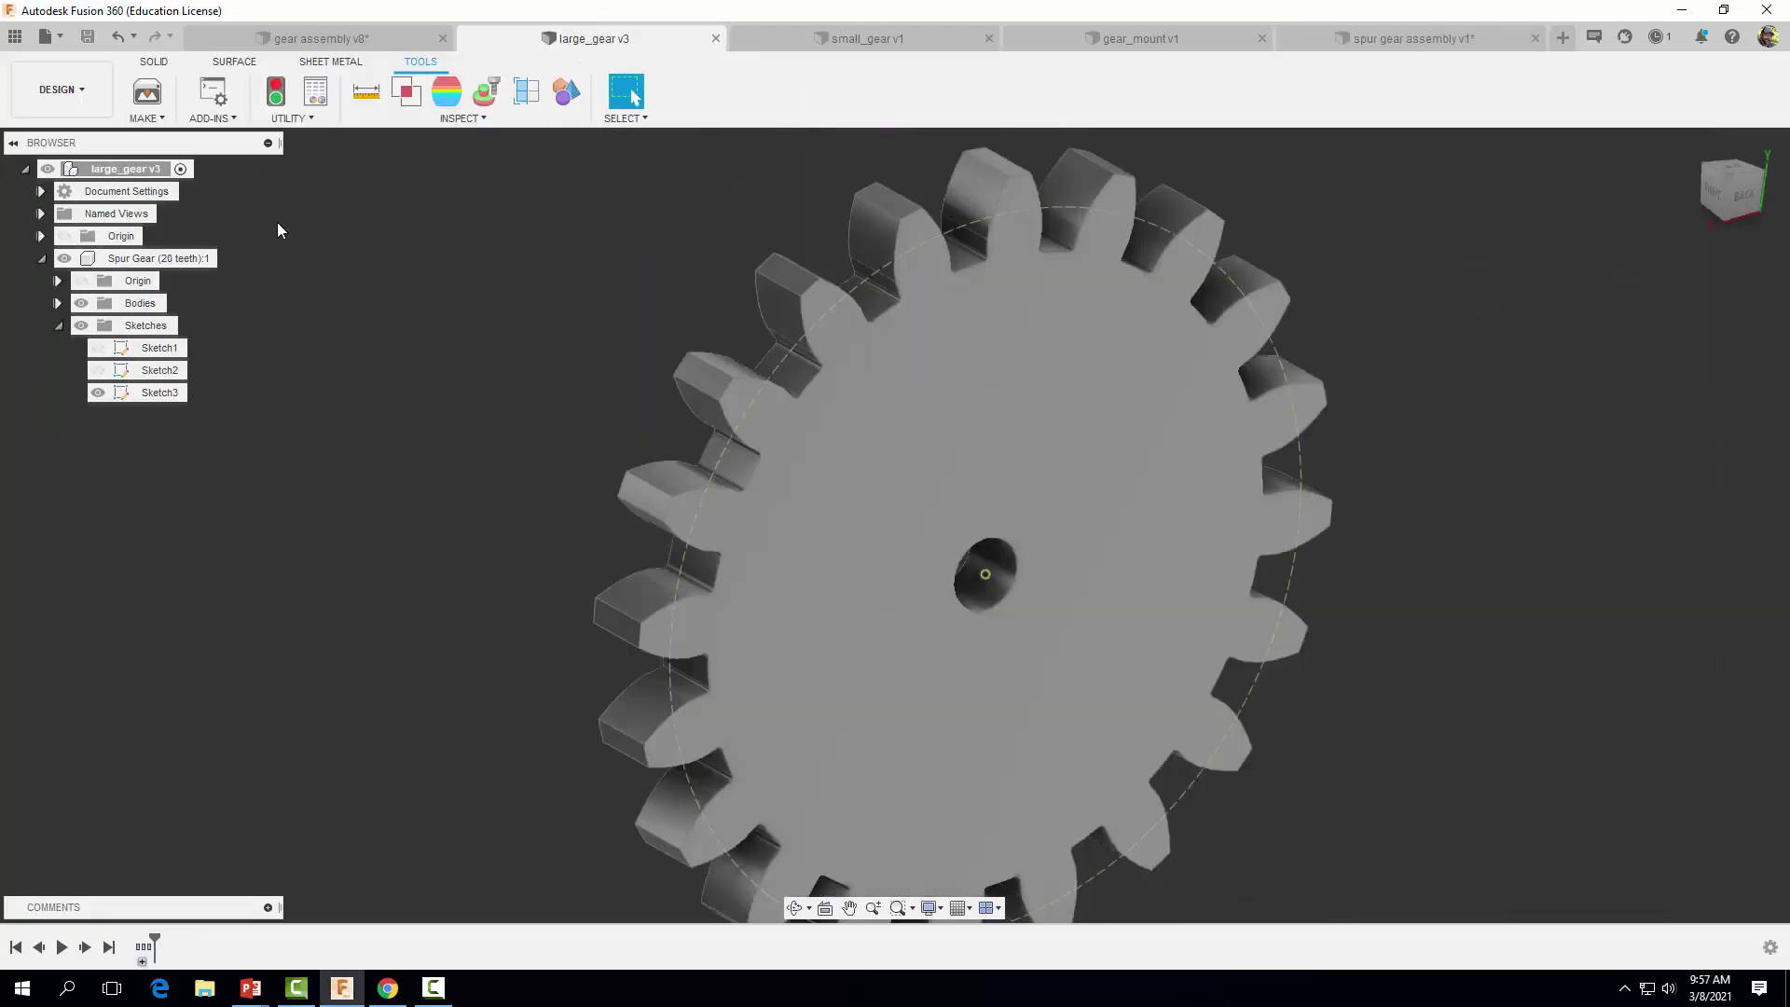
click(97, 398)
click(97, 394)
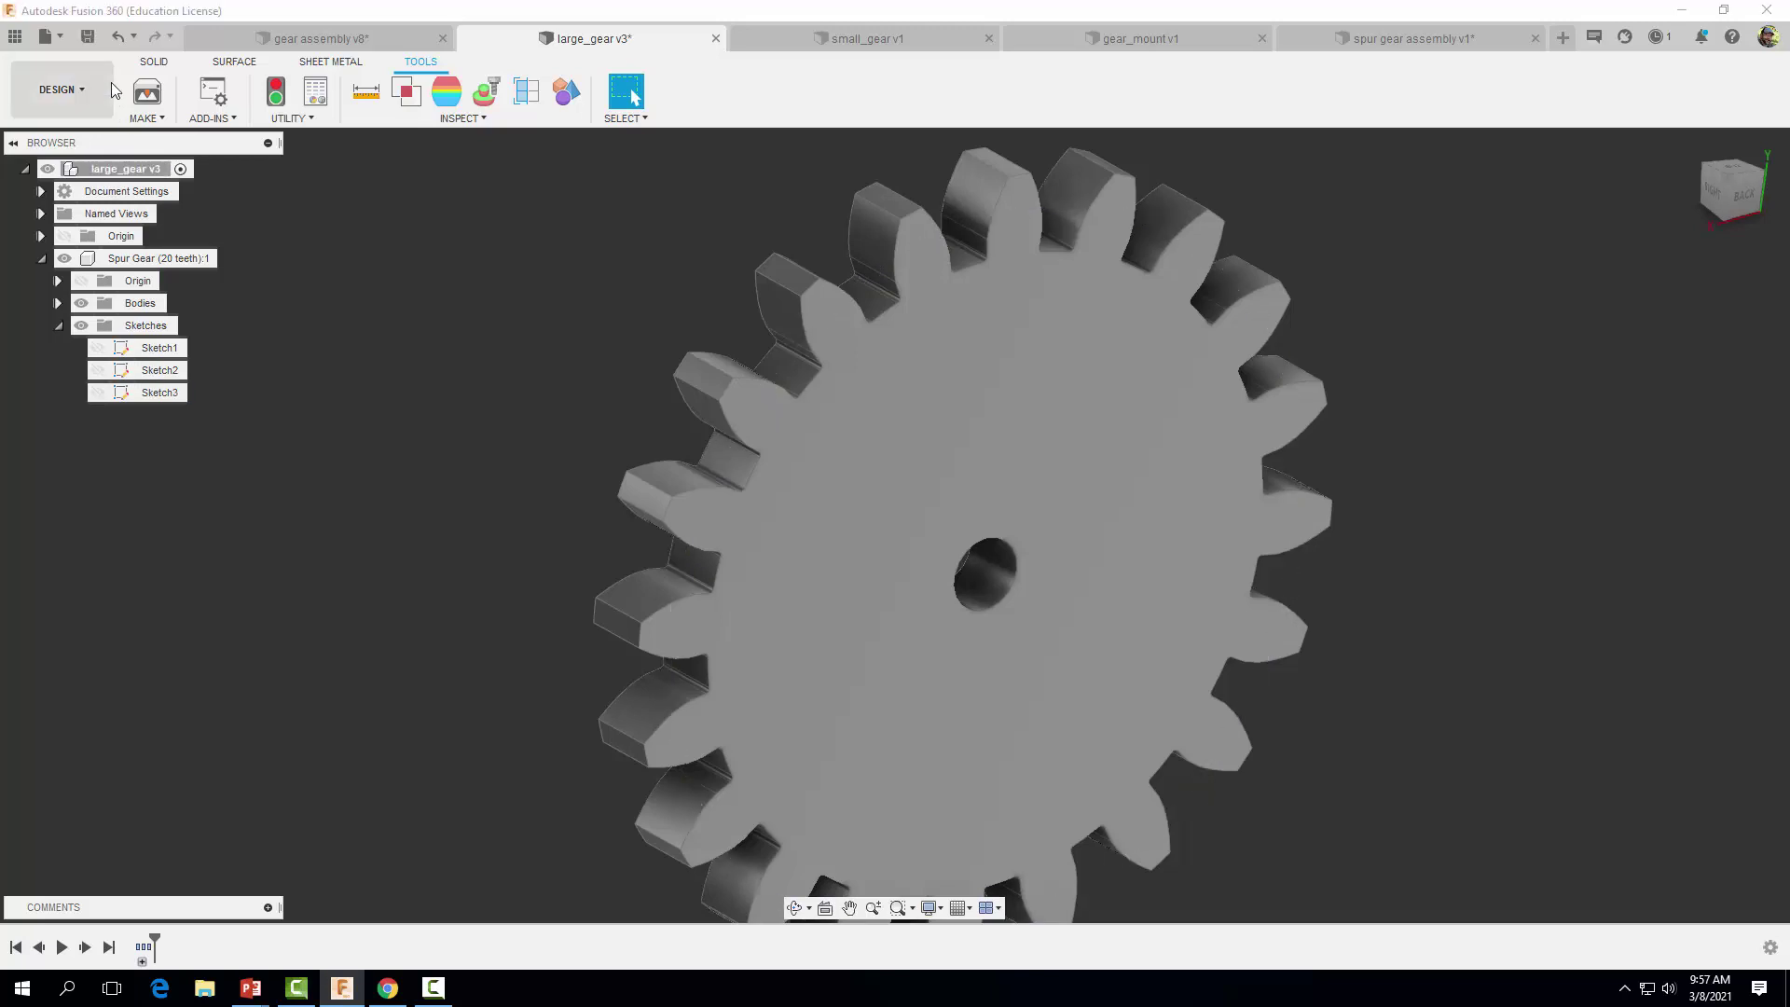
click(89, 38)
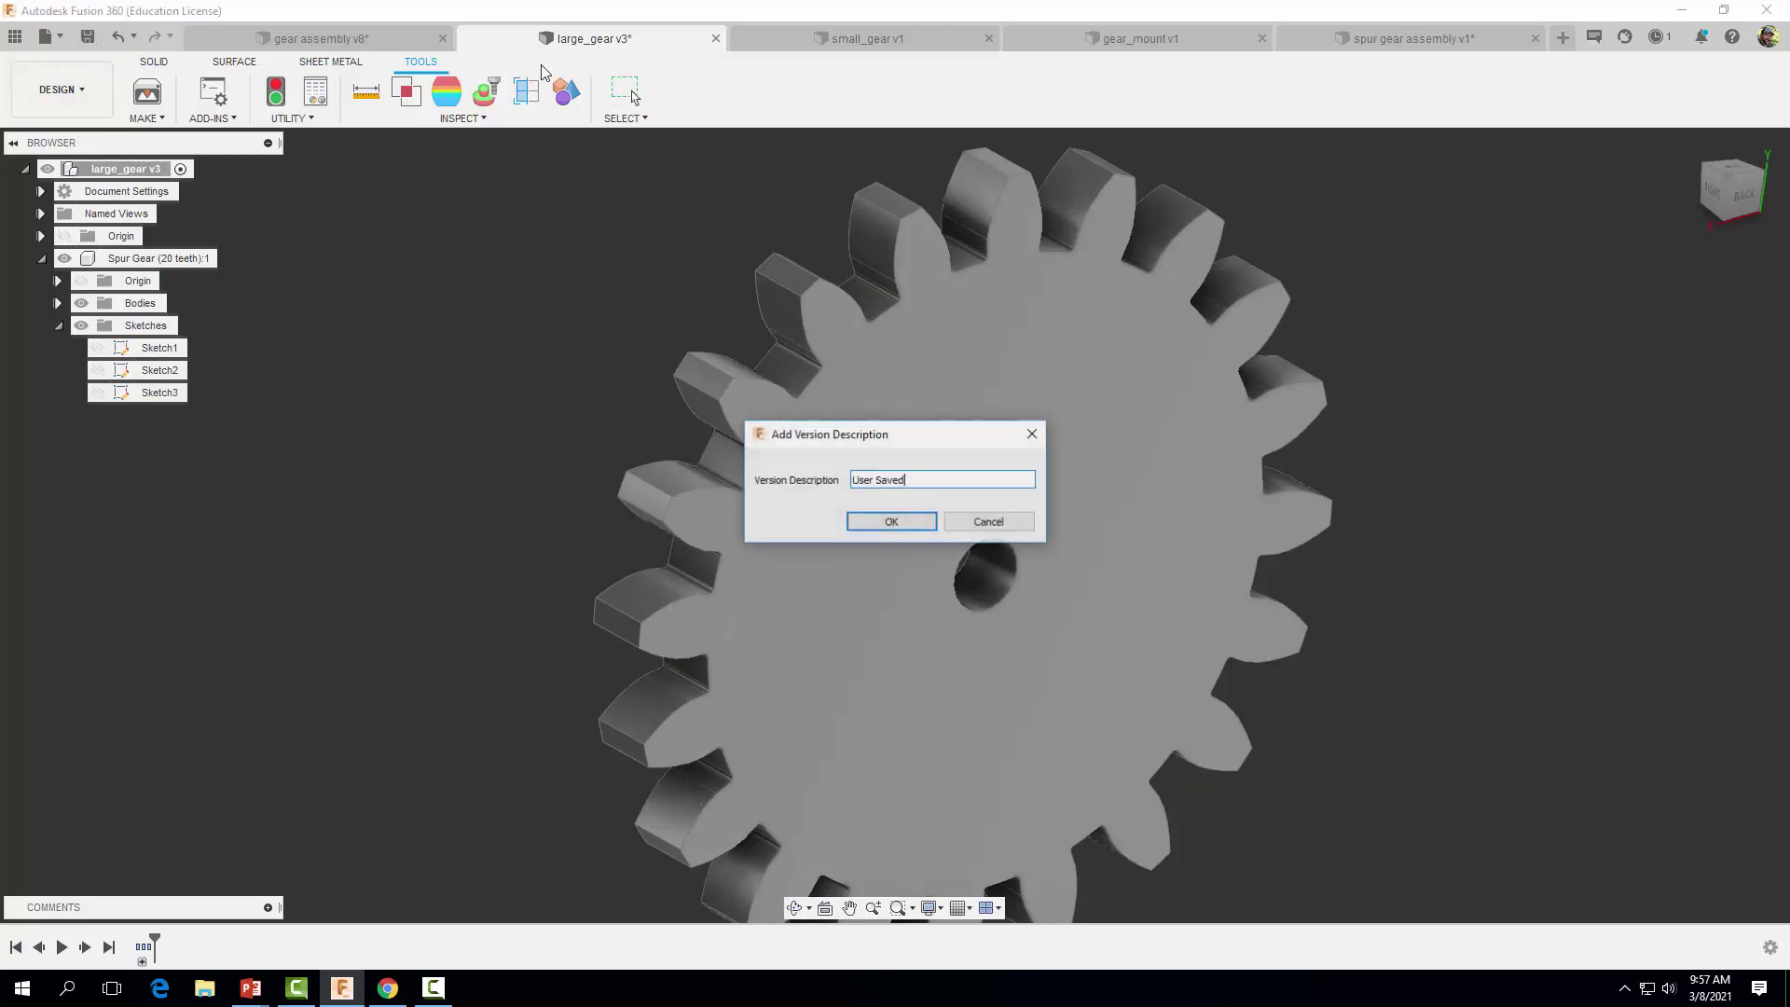
click(895, 524)
- Hide Sketch3 in the small_gear design and save it with the version description User Saved
click(854, 41)
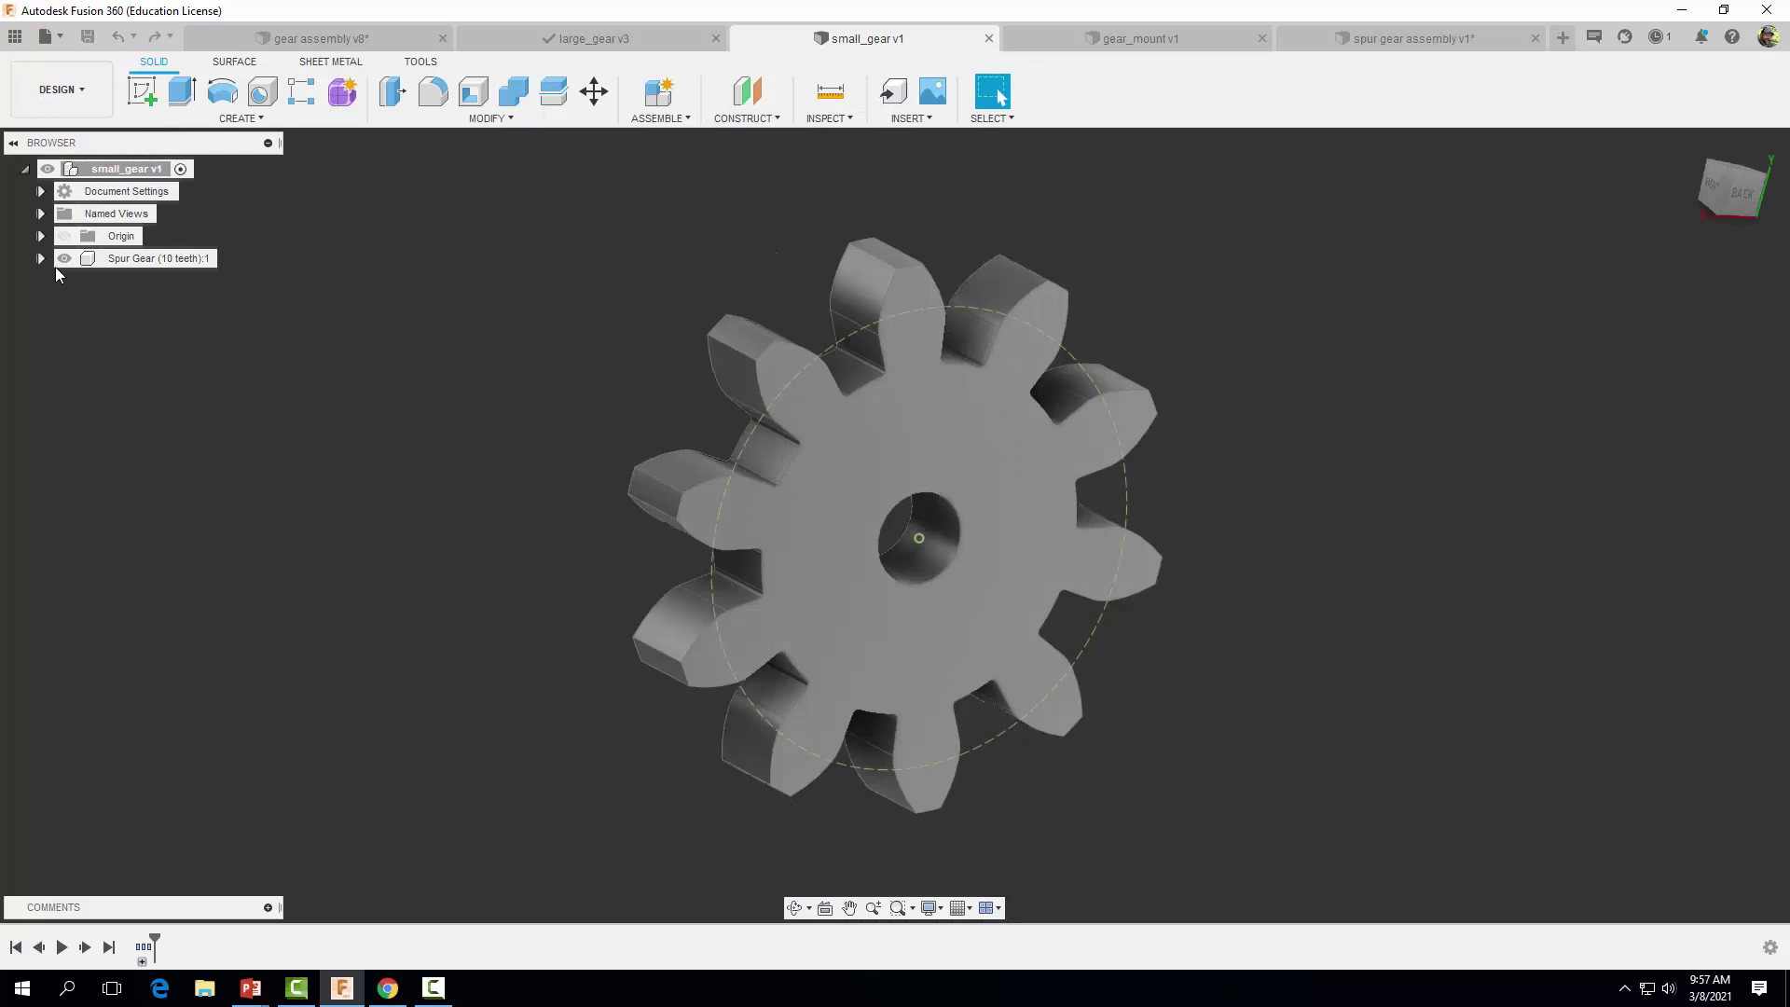
click(42, 258)
click(58, 325)
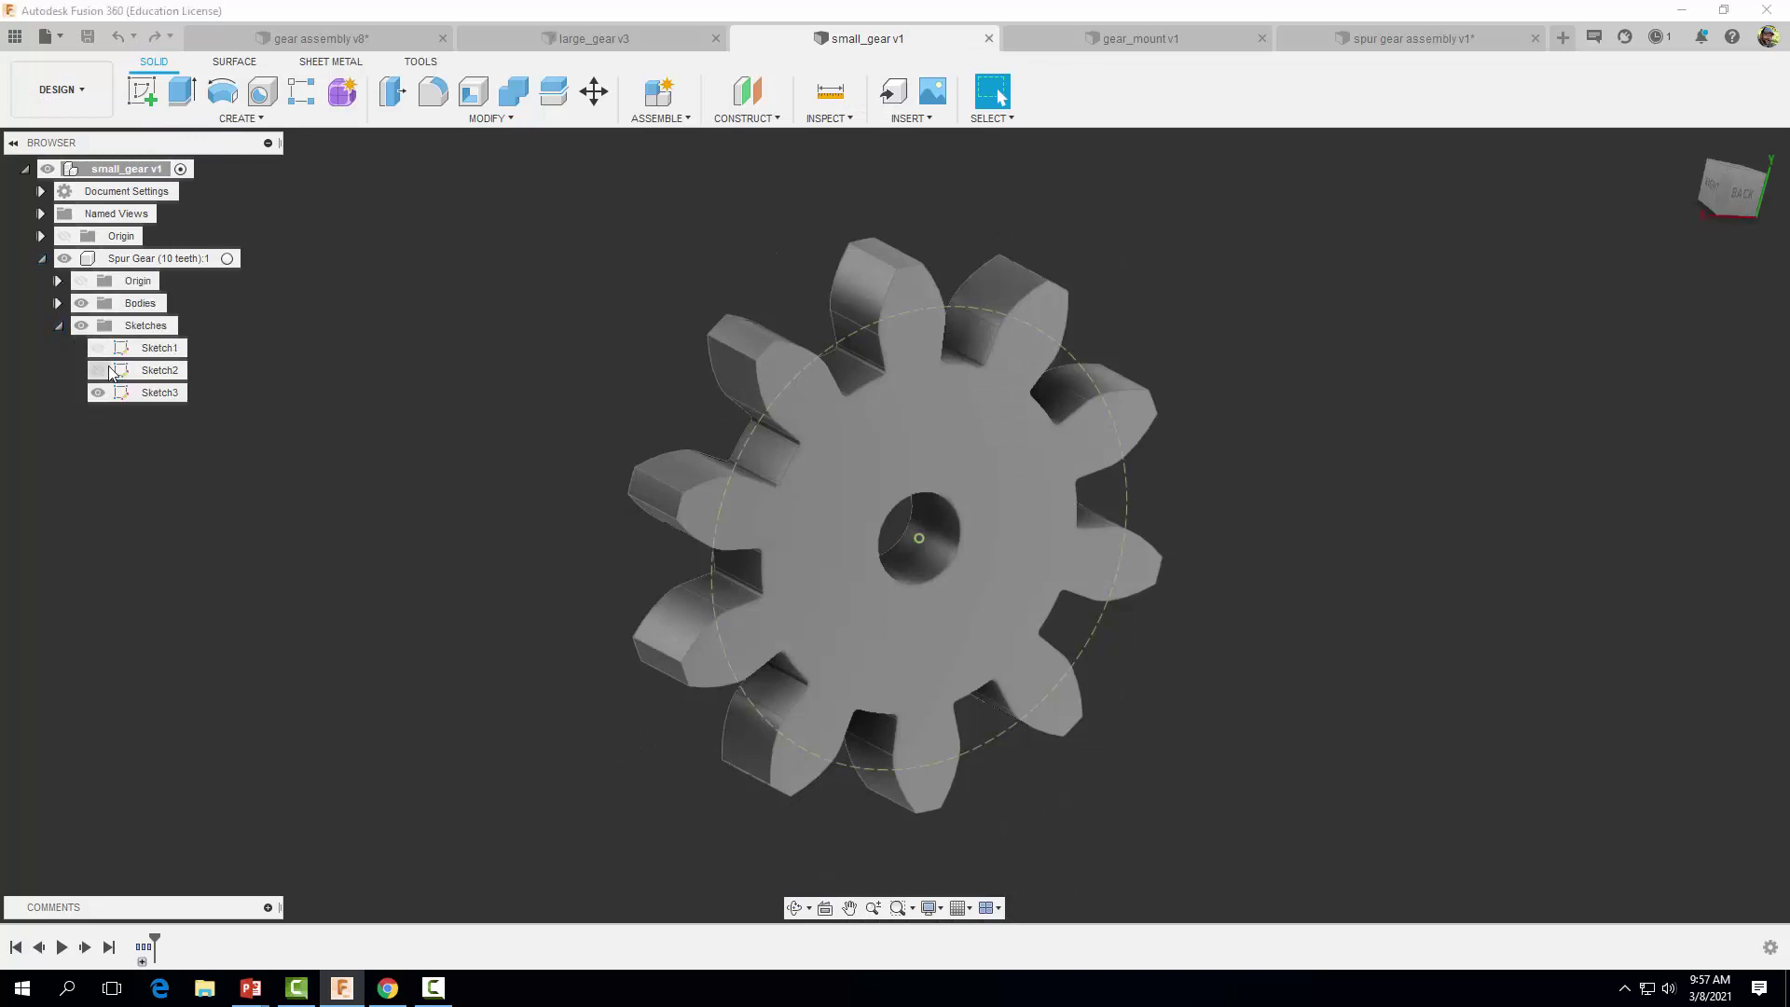
click(88, 38)
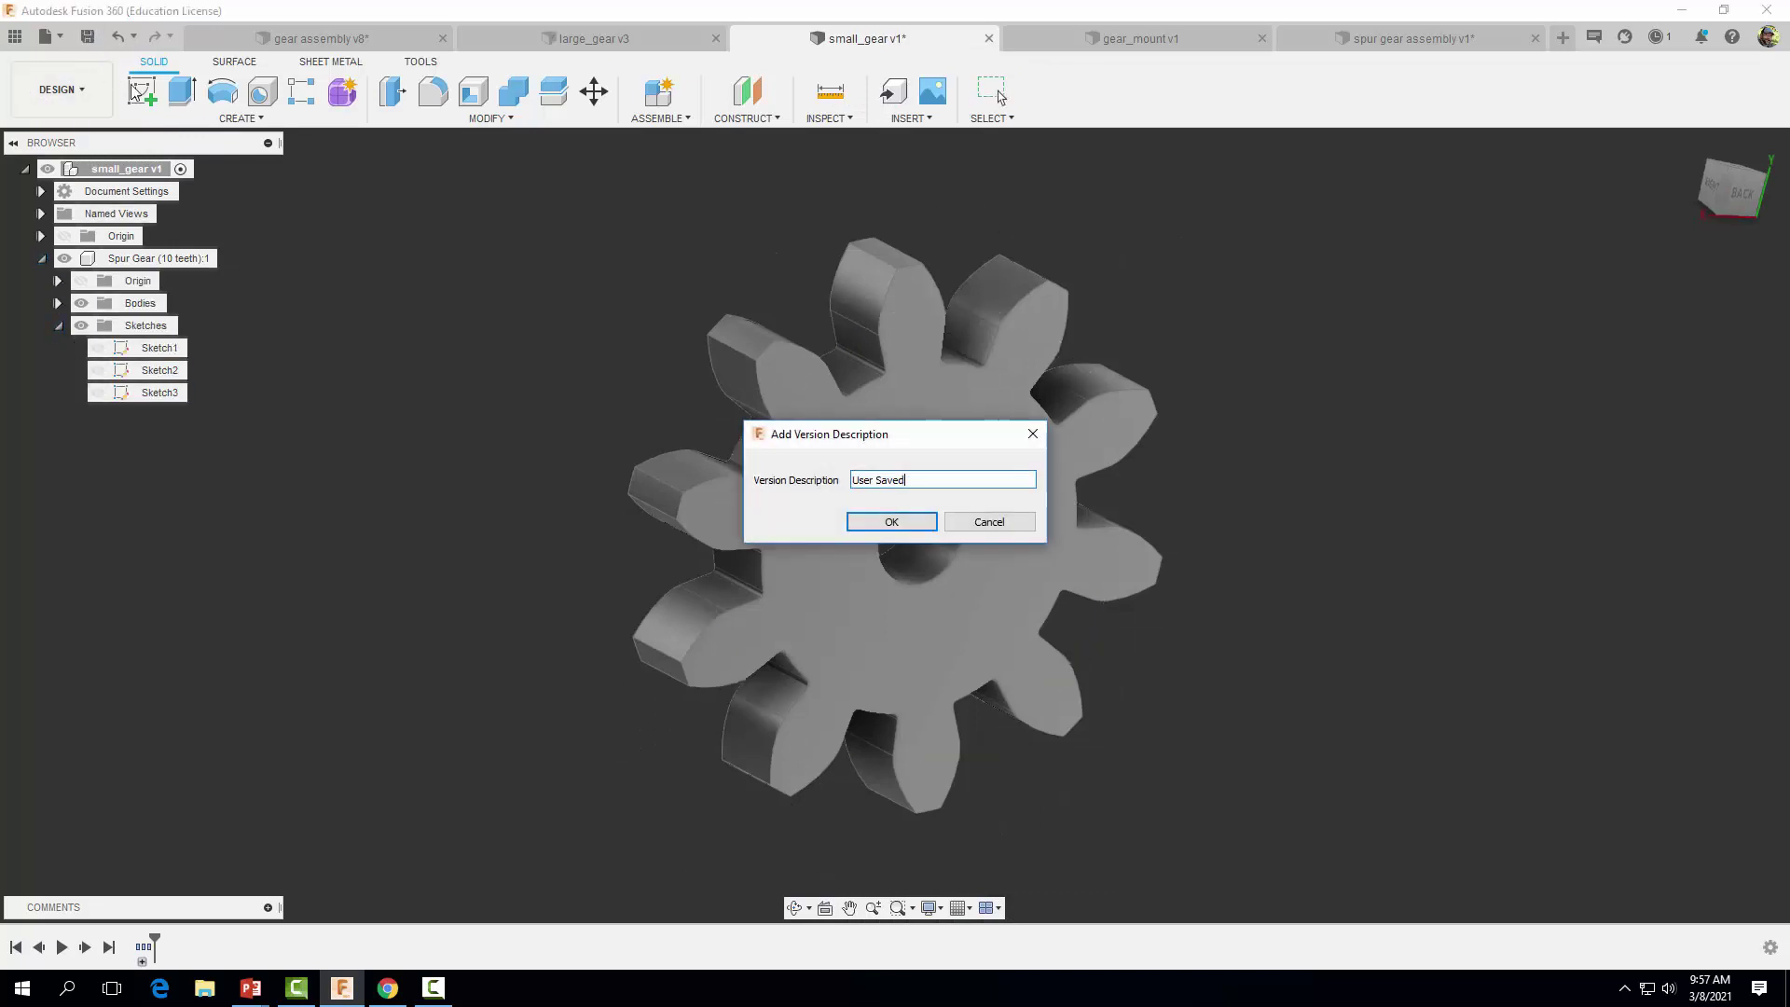
click(886, 521)
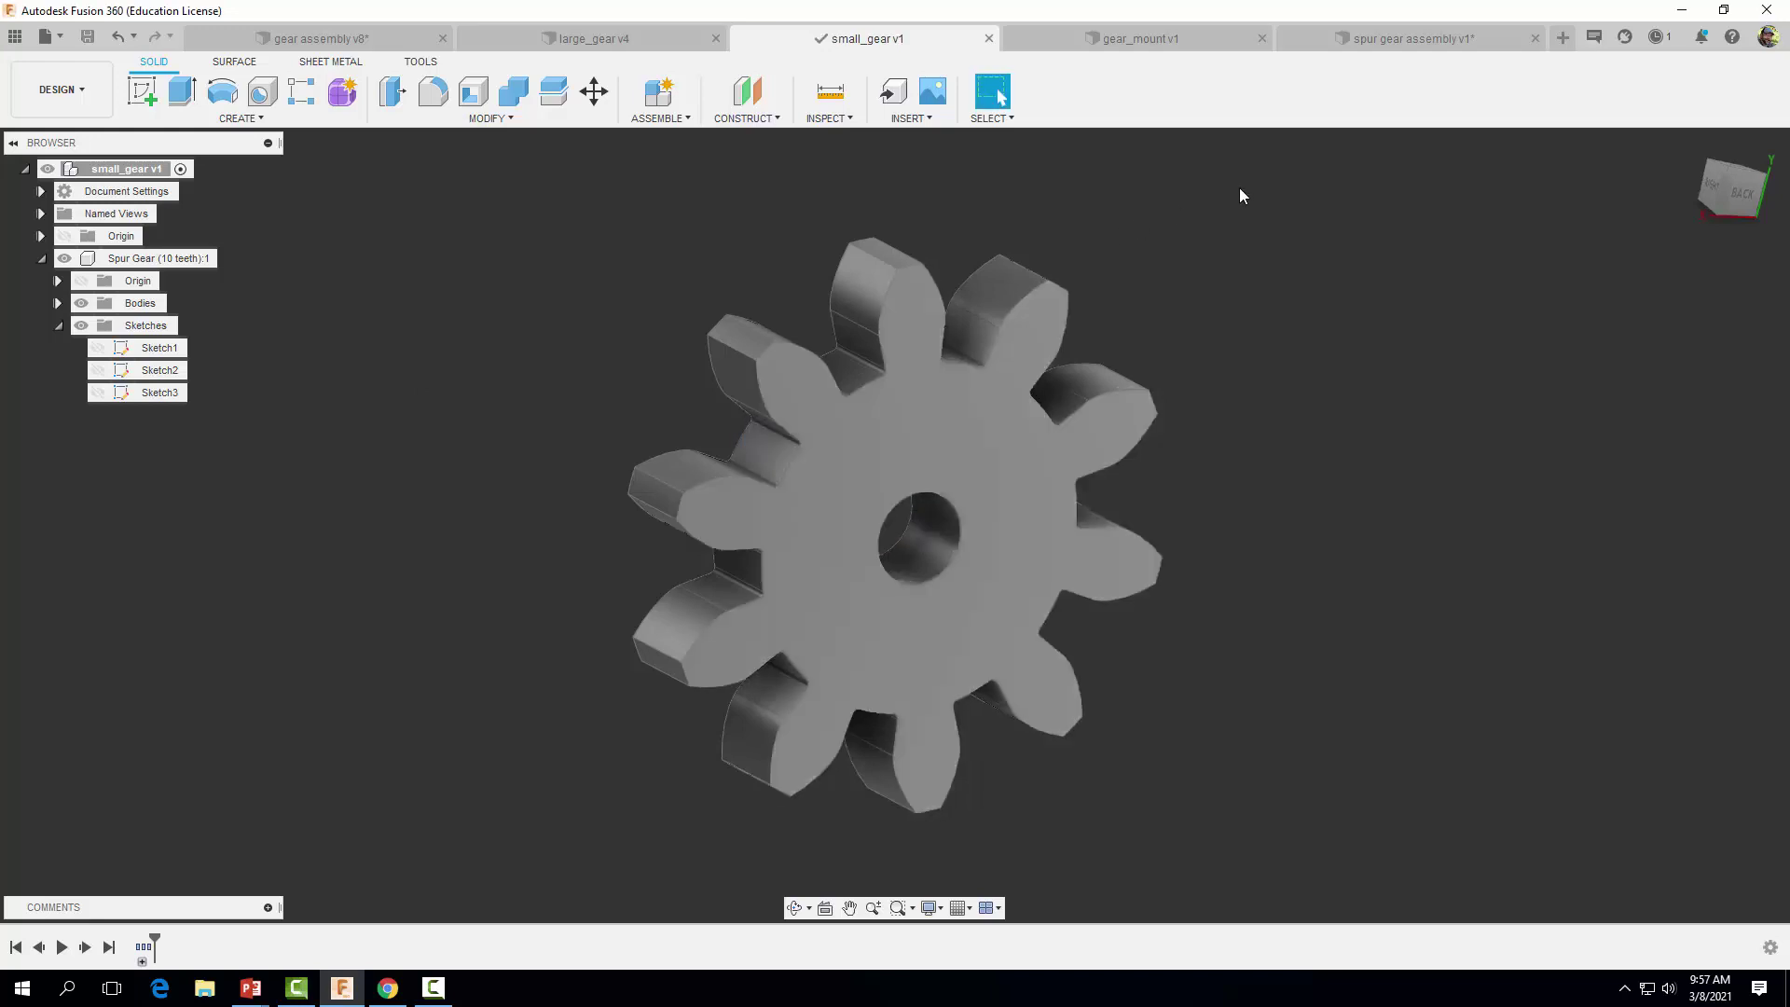
- Update the spur gear assembly to the latest versions of both gears and hide the Rev1 and Rev2 joints
click(1380, 38)
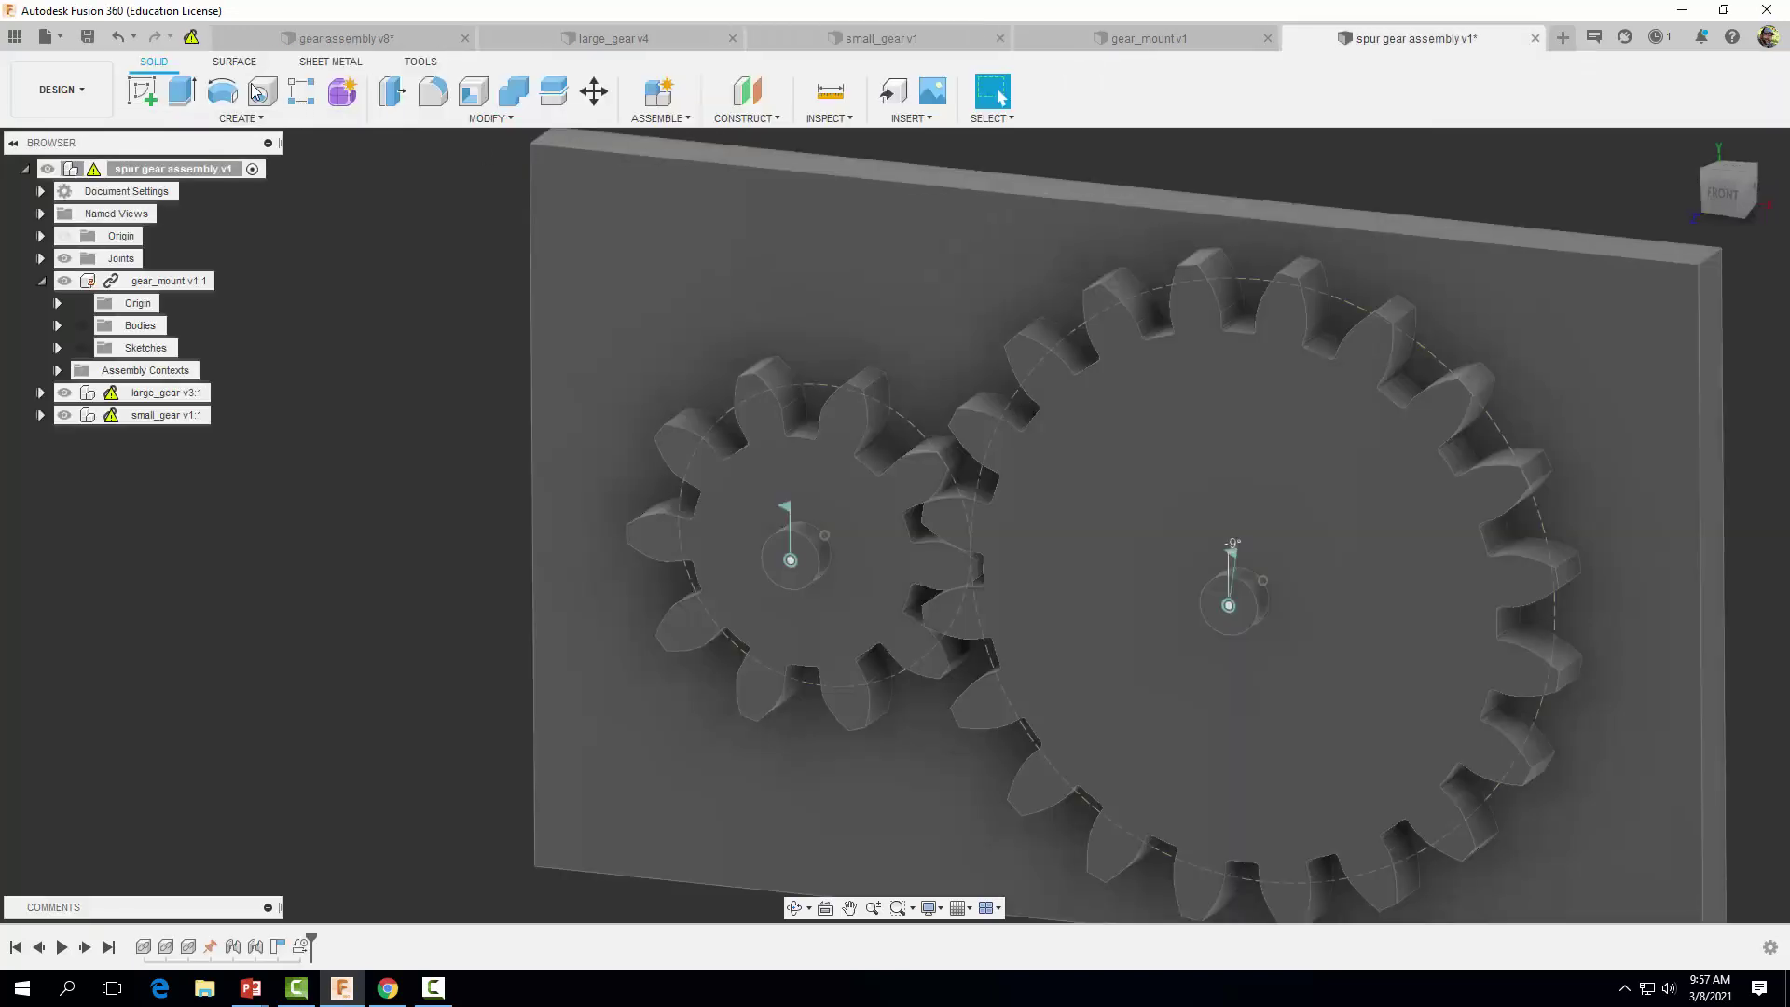
click(191, 39)
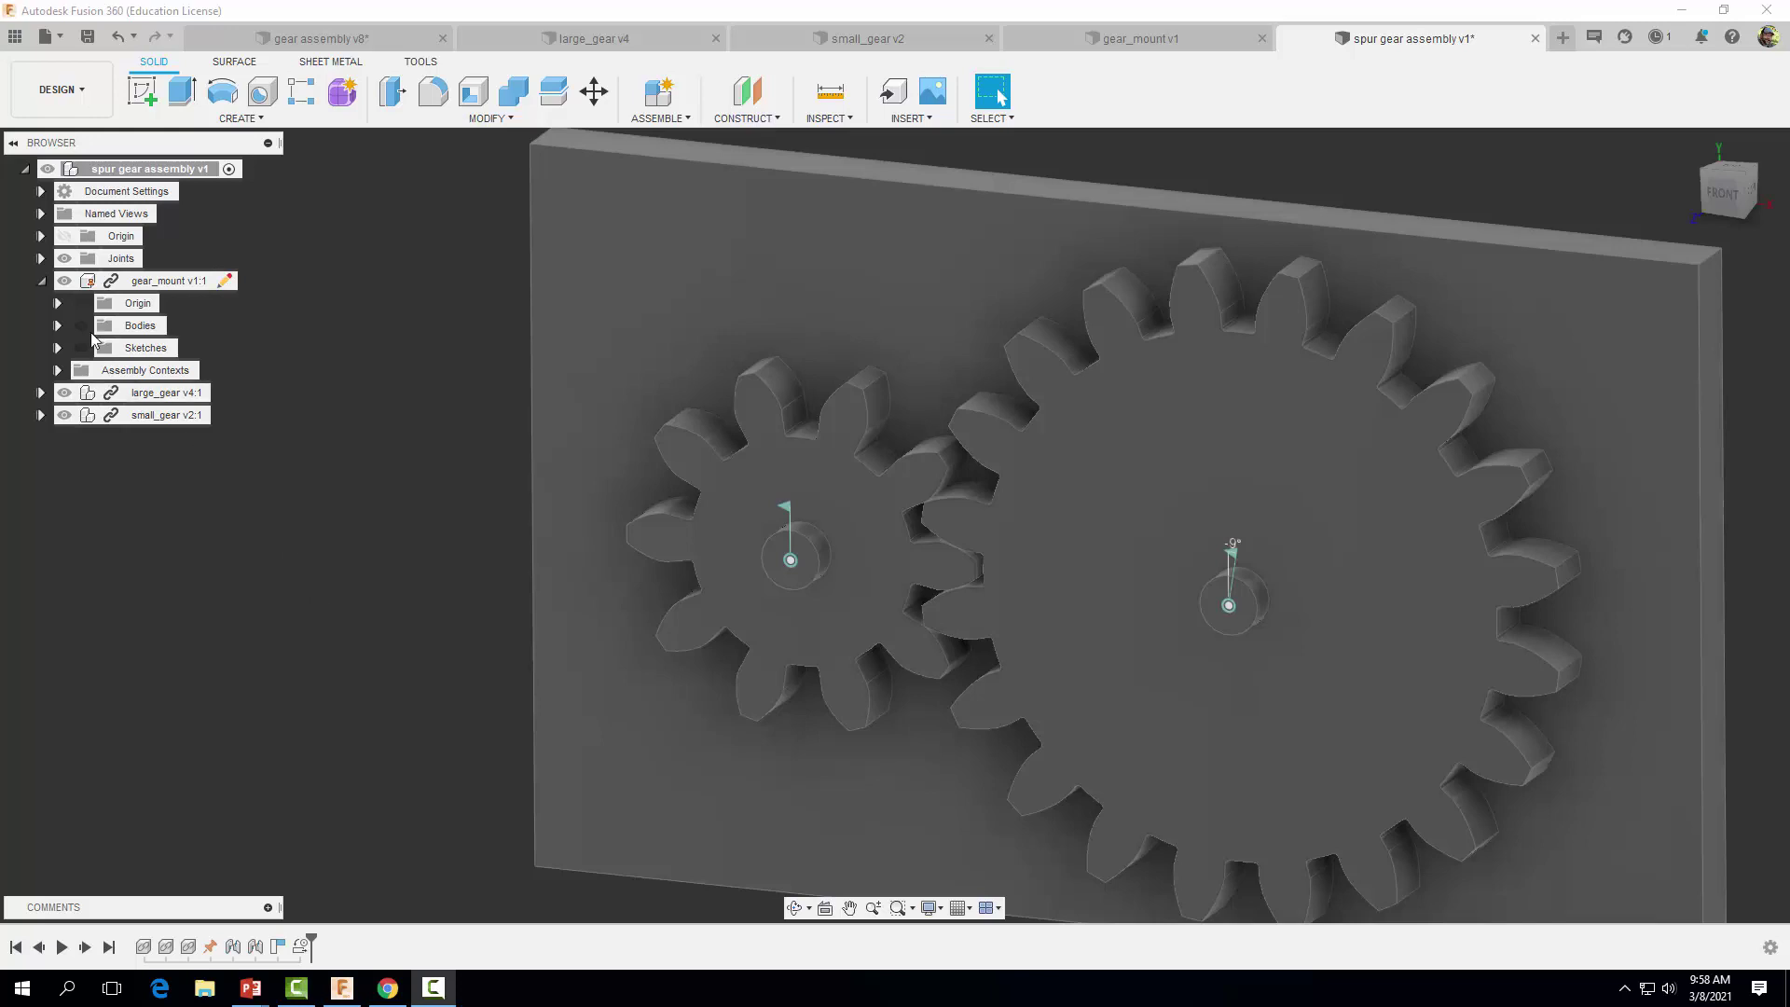
click(40, 258)
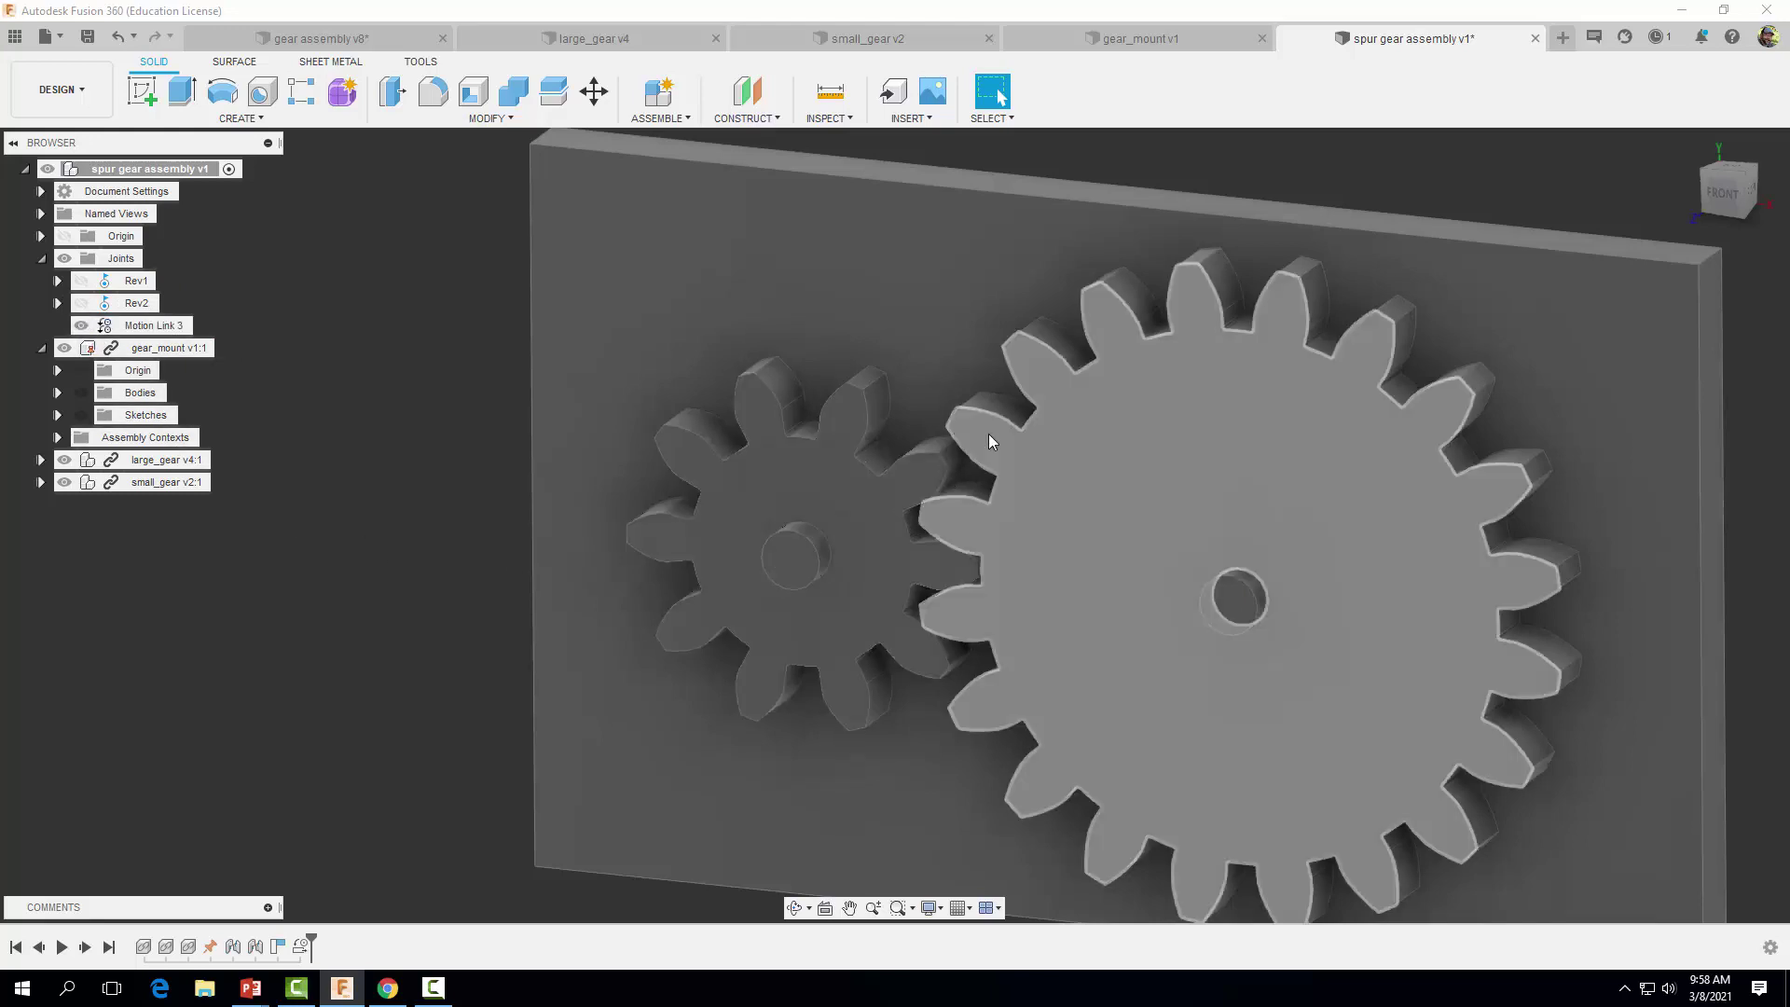
- Turn the large gear to test the linked motion and save the assembly with the version description User Saved
drag(971, 444, 1481, 709)
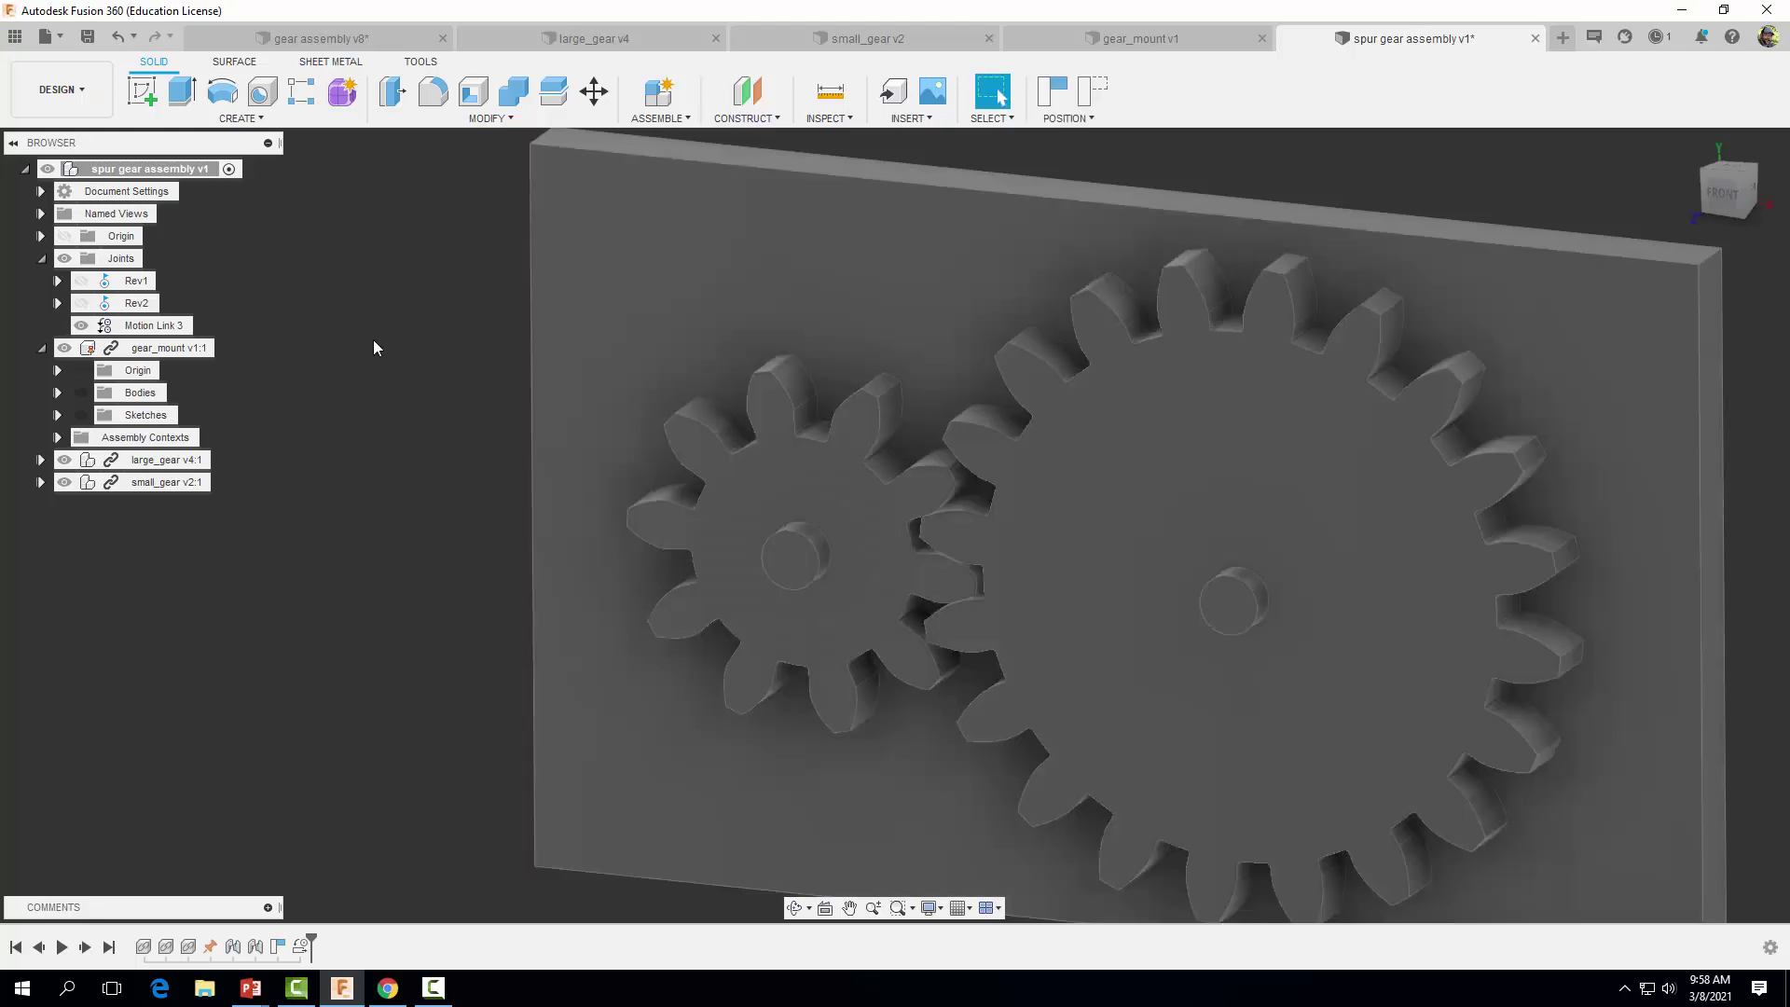
click(87, 36)
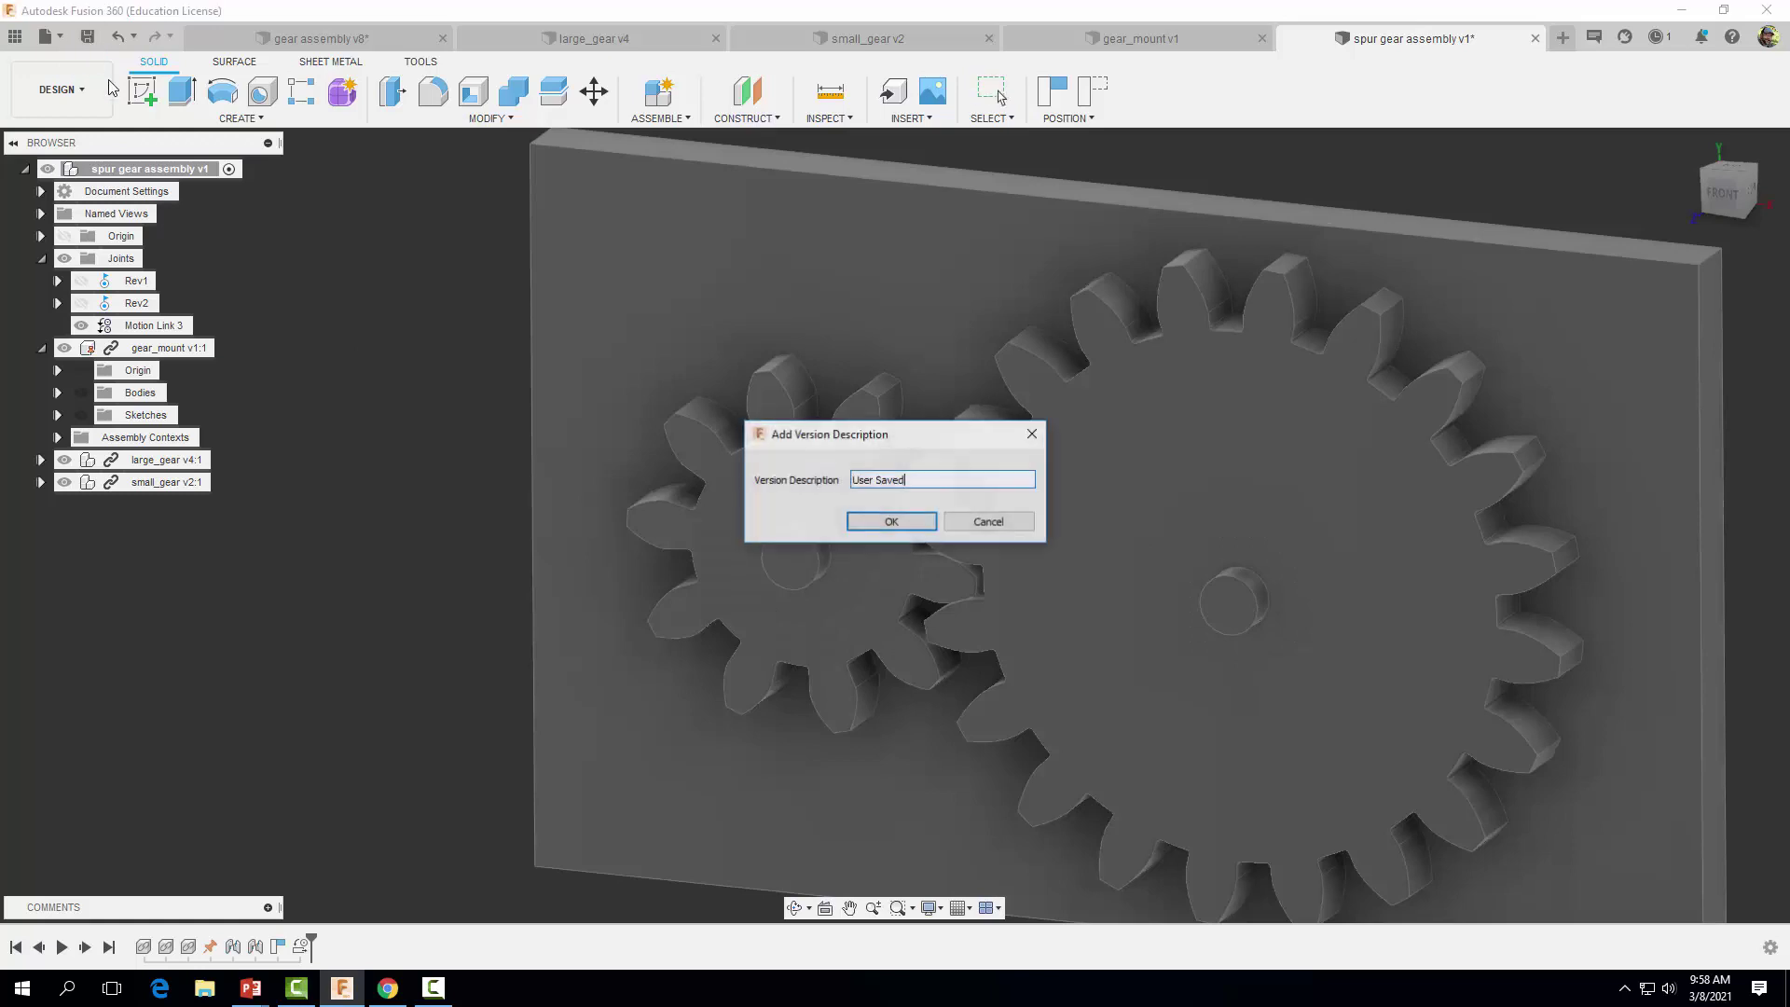
click(878, 524)
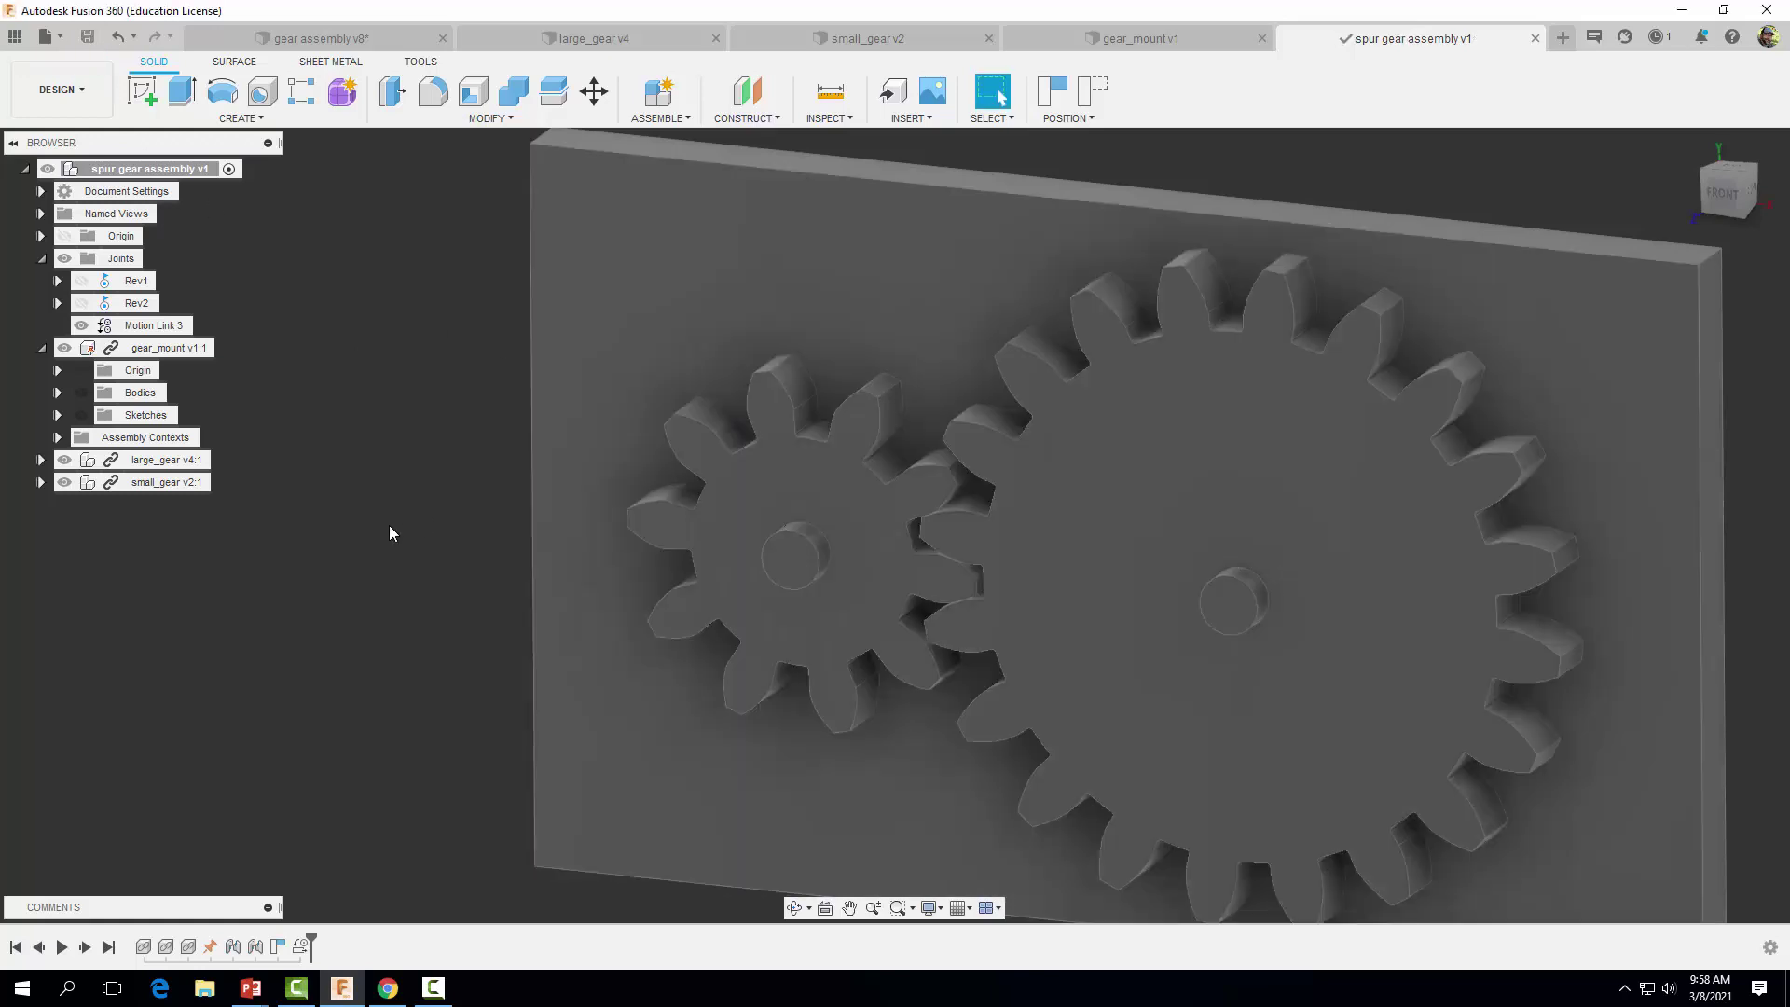